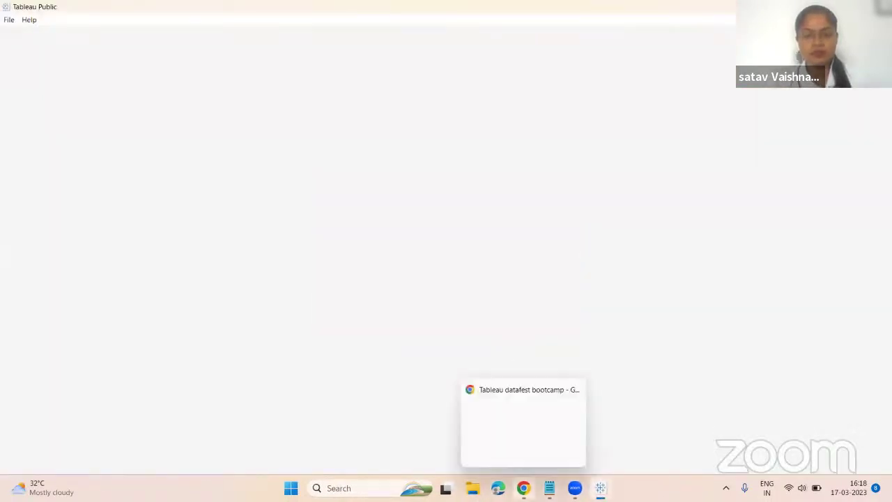
Switch to Chrome, search Google for "tableau public online" in a new tab, and close the results
{"action": "left_click", "coordinate": [524, 488]}
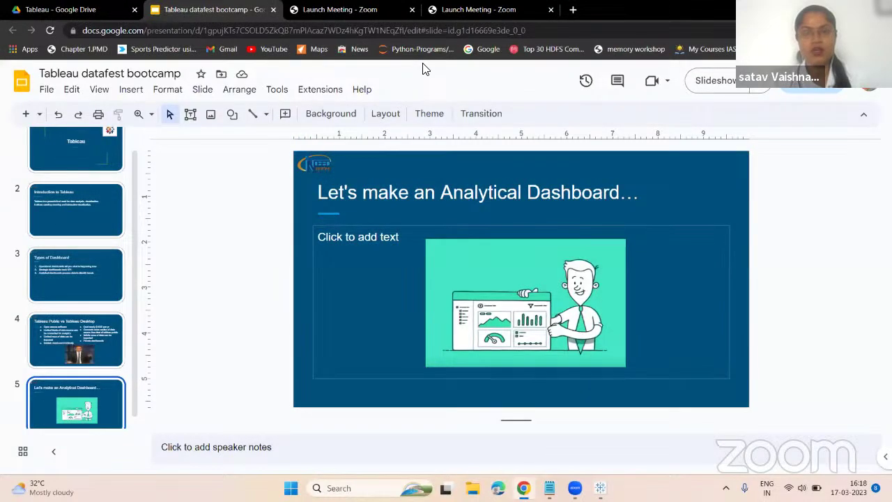
{"action": "key", "text": "ctrl+t"}
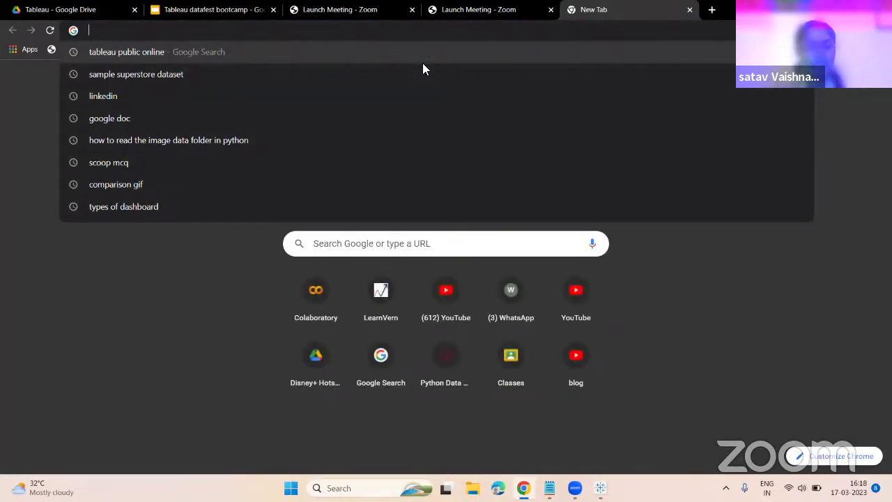
{"action": "left_click", "coordinate": [165, 52]}
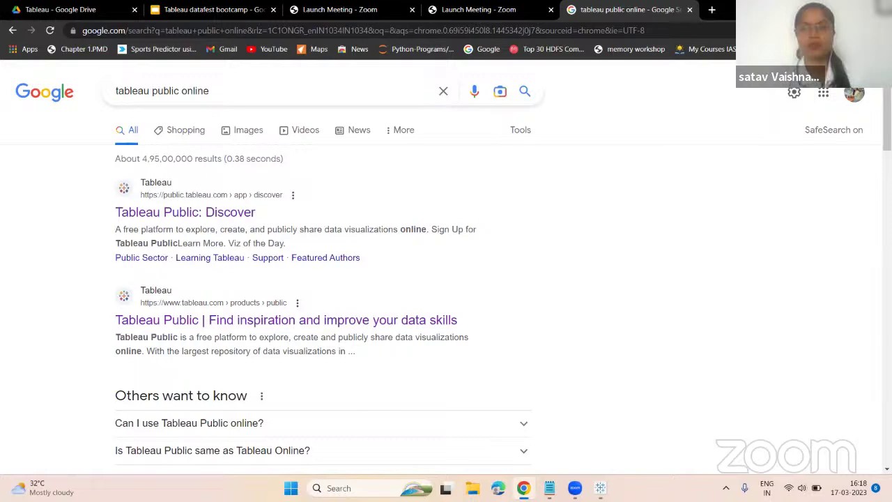
{"action": "left_click", "coordinate": [691, 10]}
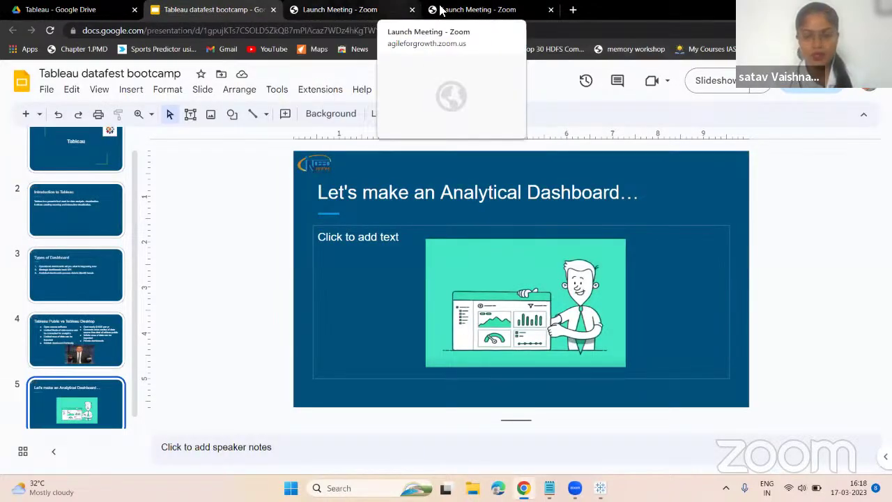
Switch to Tableau Public and connect to the Microsoft Excel file "Sample - Superstore T" on the Desktop
{"action": "left_click", "coordinate": [600, 487]}
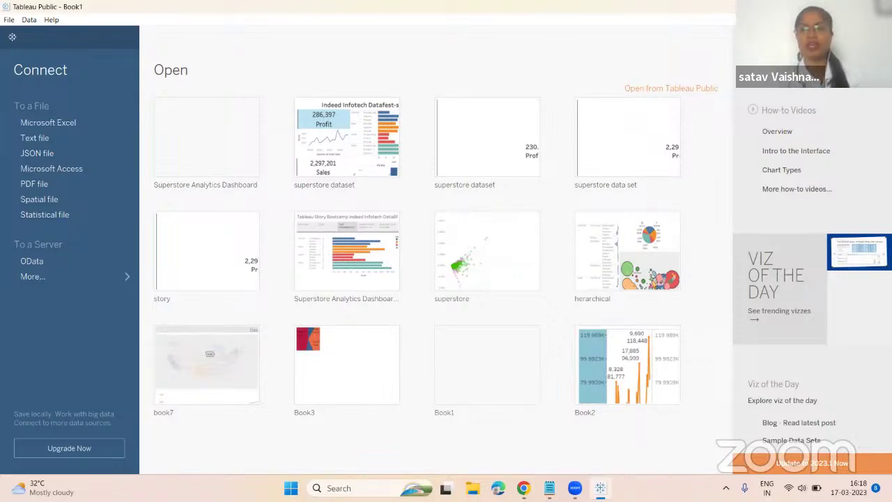
{"action": "left_click", "coordinate": [825, 7]}
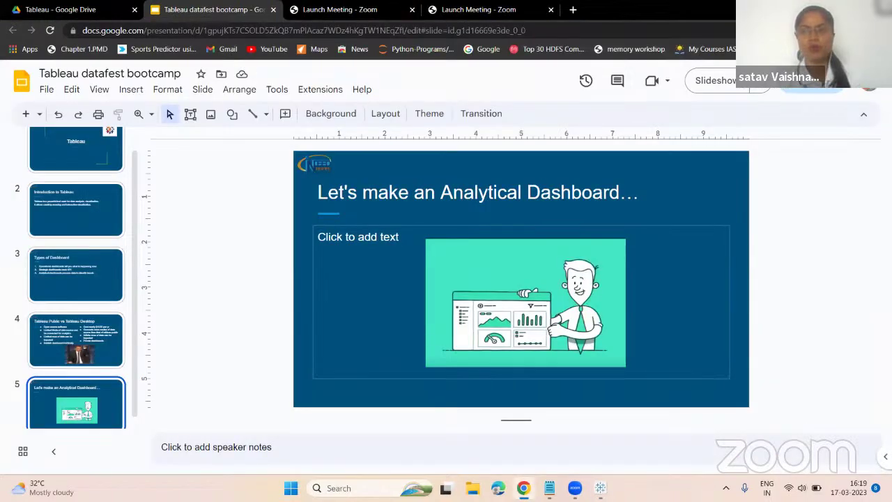
{"action": "left_click", "coordinate": [825, 7]}
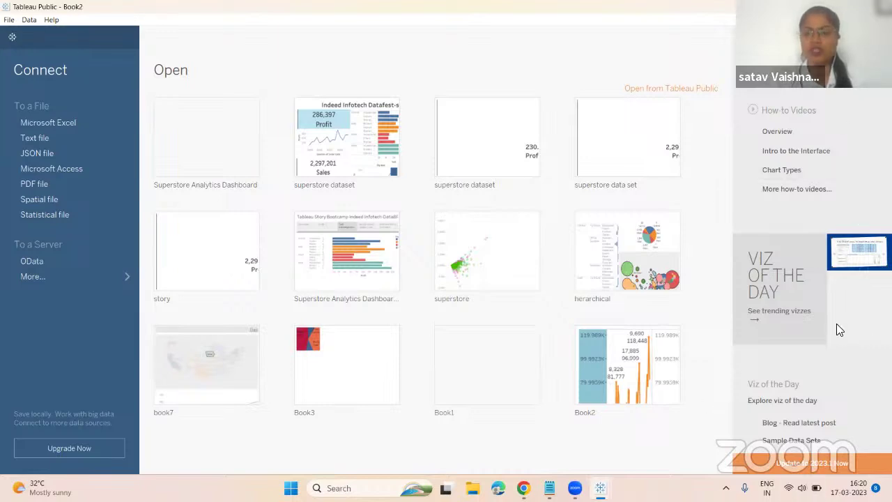
{"action": "mouse_move", "coordinate": [782, 175]}
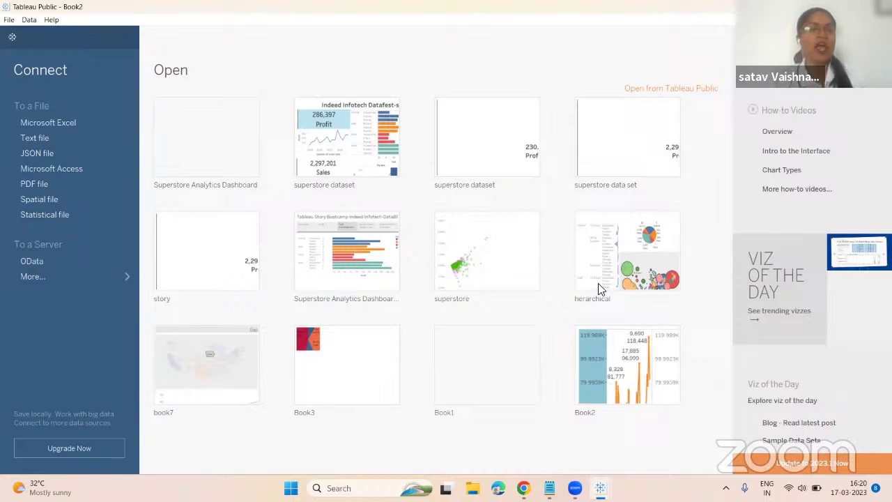
{"action": "left_click", "coordinate": [51, 122]}
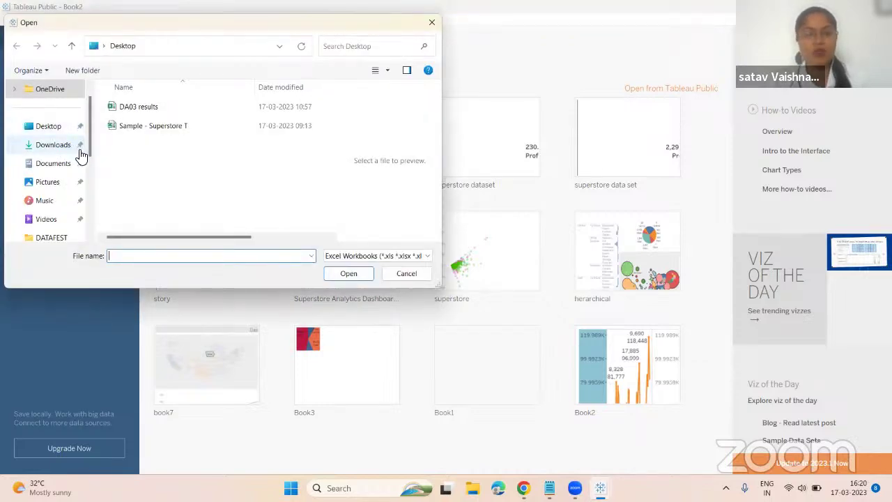
{"action": "left_click", "coordinate": [154, 128]}
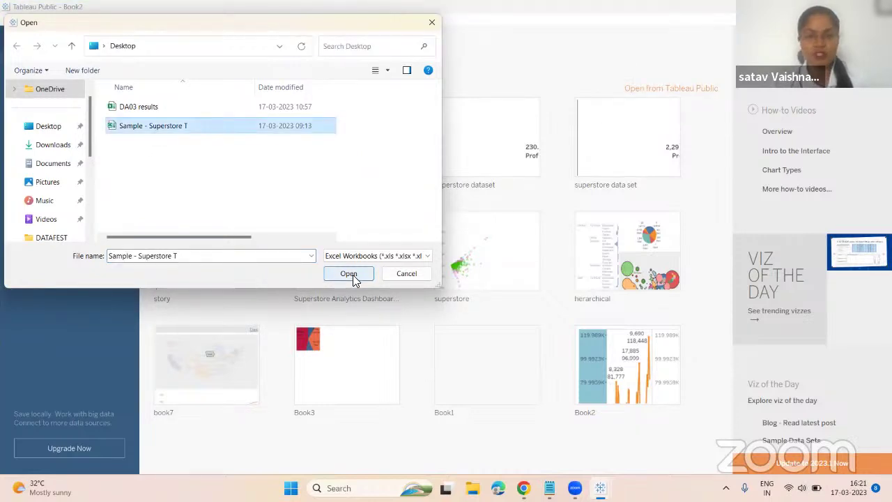
{"action": "left_click", "coordinate": [353, 273]}
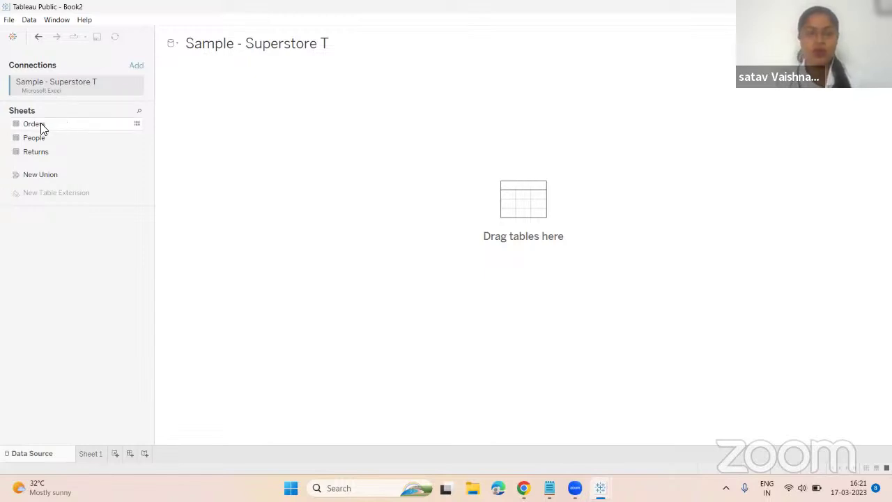
Add the Orders sheet to the data source canvas
{"action": "left_click_drag", "start_coordinate": [41, 128], "coordinate": [44, 141]}
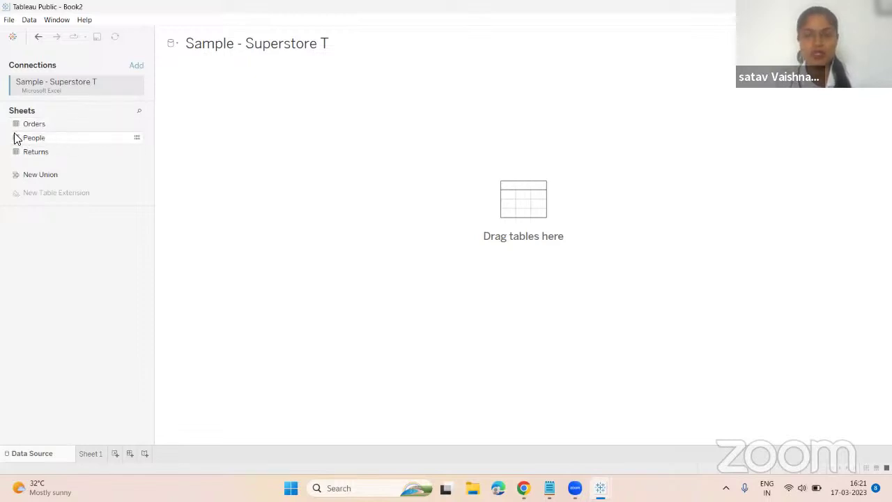
{"action": "left_click_drag", "start_coordinate": [15, 137], "coordinate": [35, 152]}
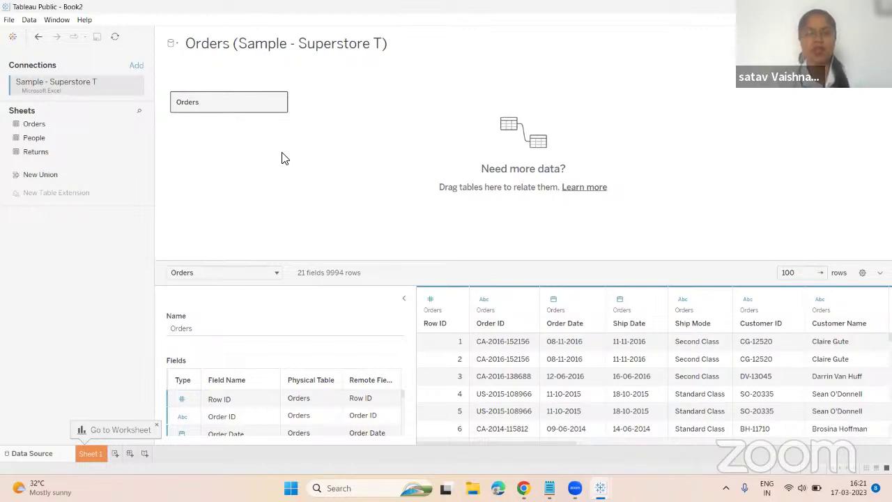
Try relating the People table to the Orders table in the data source
{"action": "left_click_drag", "start_coordinate": [26, 145], "coordinate": [228, 268]}
{"action": "double_click", "coordinate": [69, 139]}
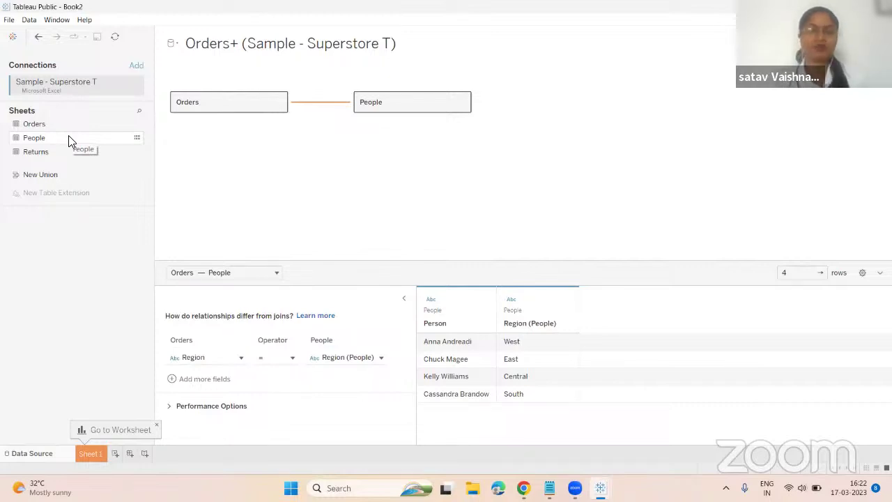
{"action": "double_click", "coordinate": [383, 108]}
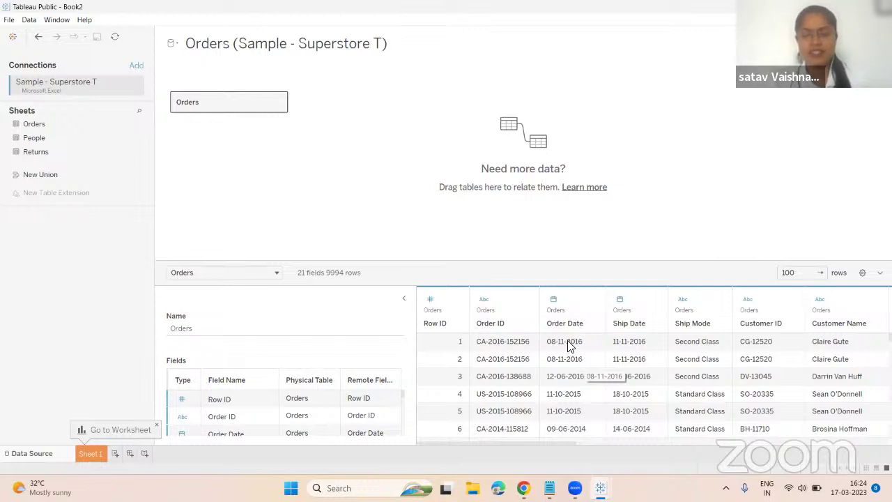
Check the data type options for Order Date and review the Orders table's field names and types
{"action": "left_click", "coordinate": [554, 300]}
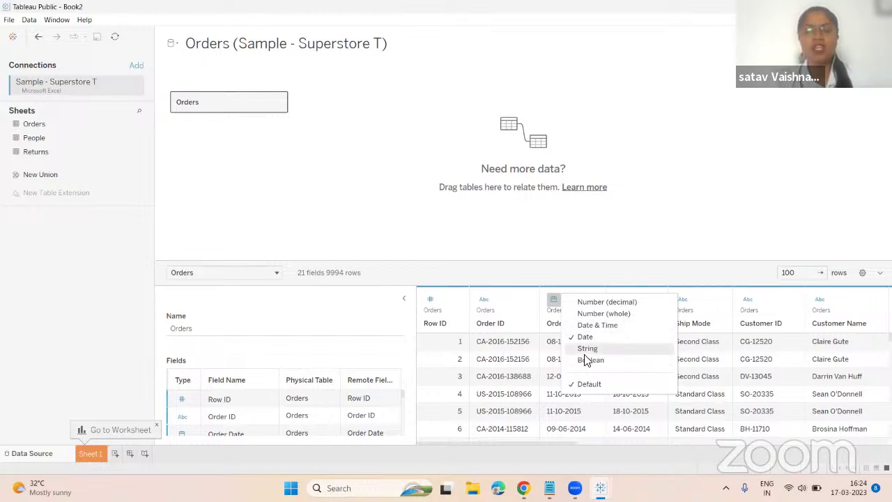
{"action": "left_click", "coordinate": [546, 237]}
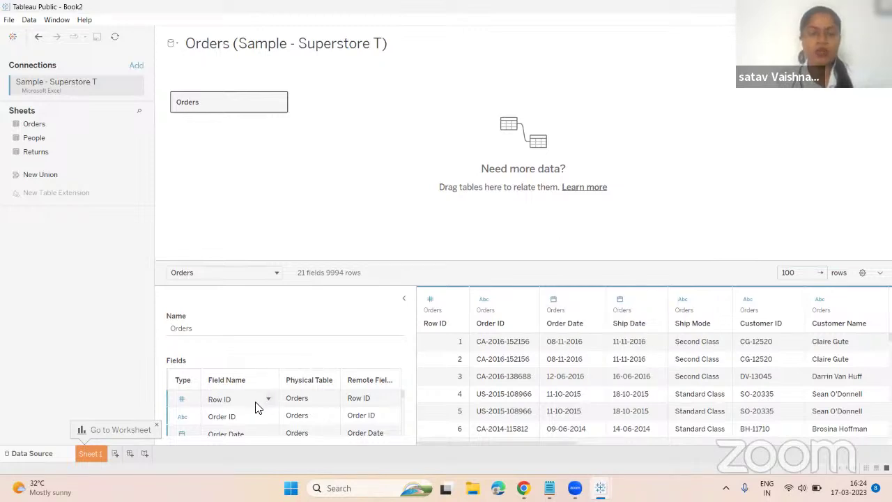
{"action": "scroll", "coordinate": [258, 407], "scroll_direction": "down", "scroll_amount": 1}
{"action": "scroll", "coordinate": [258, 407], "scroll_direction": "down", "scroll_amount": 4}
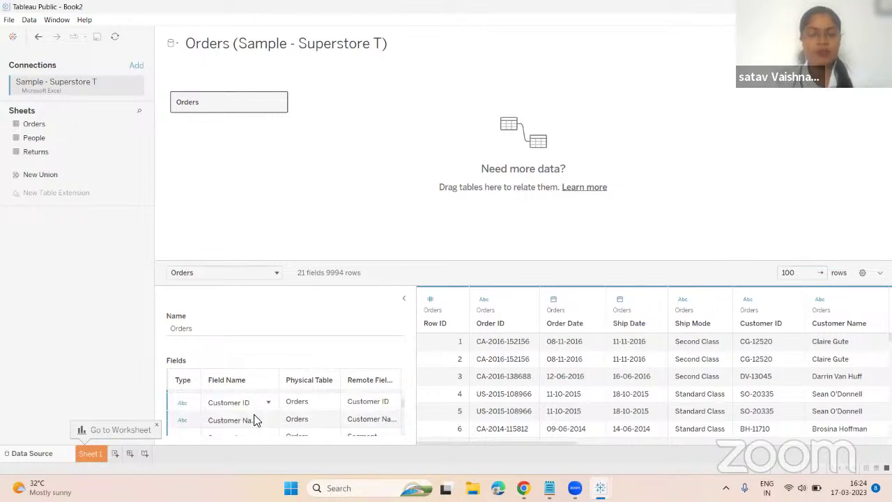
{"action": "scroll", "coordinate": [209, 425], "scroll_direction": "down", "scroll_amount": 1}
{"action": "scroll", "coordinate": [209, 425], "scroll_direction": "down", "scroll_amount": 1}
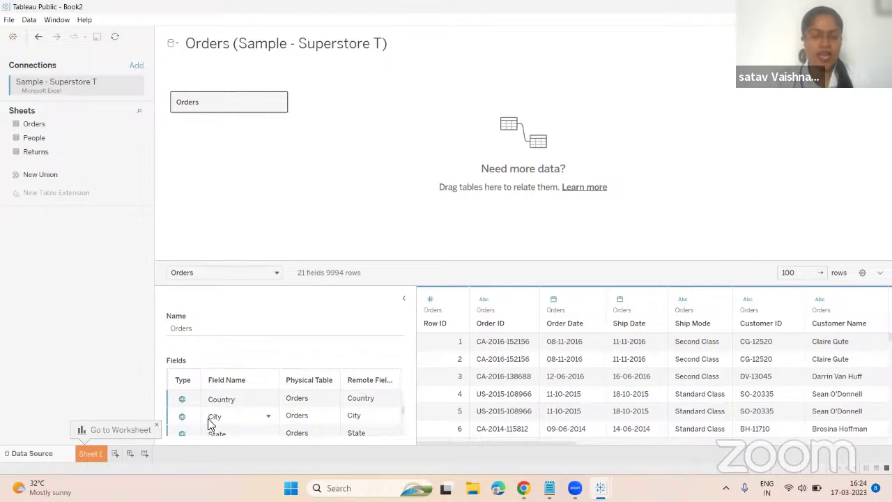
{"action": "scroll", "coordinate": [209, 422], "scroll_direction": "down", "scroll_amount": 1}
{"action": "scroll", "coordinate": [212, 421], "scroll_direction": "up", "scroll_amount": 2}
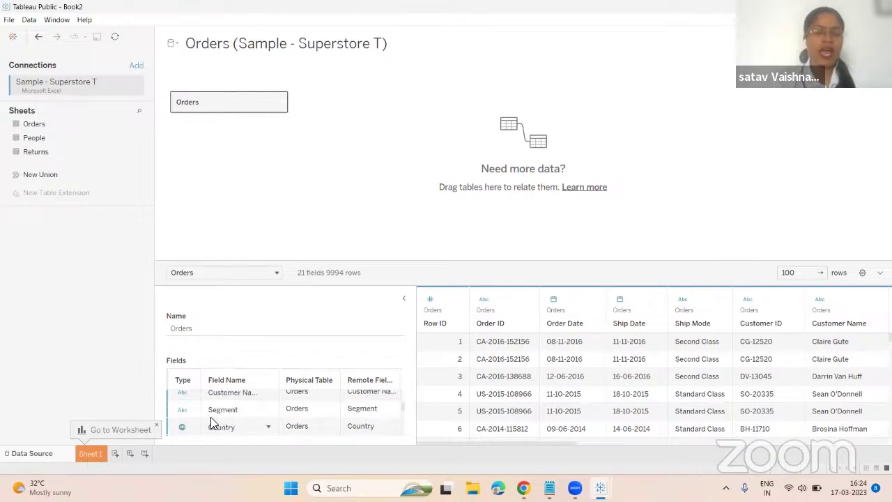
{"action": "scroll", "coordinate": [213, 426], "scroll_direction": "down", "scroll_amount": 1}
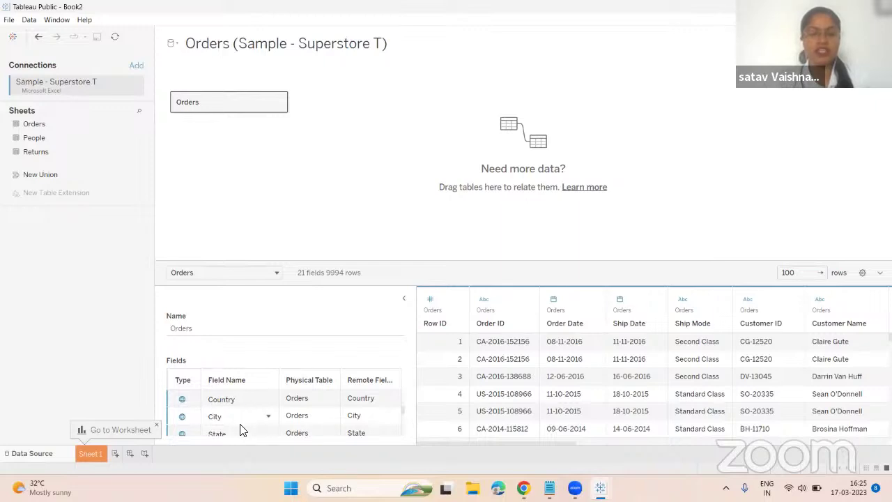
{"action": "scroll", "coordinate": [241, 429], "scroll_direction": "down", "scroll_amount": 1}
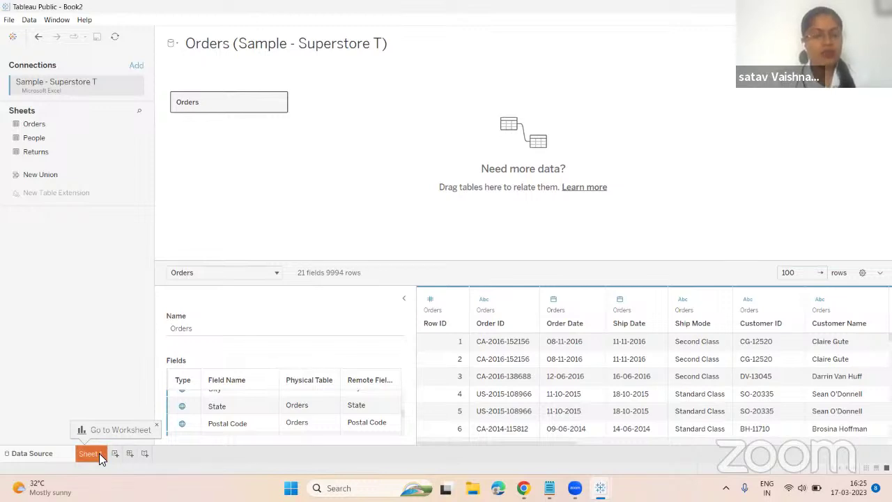
Open the Sheet 1 worksheet
{"action": "left_click", "coordinate": [117, 456]}
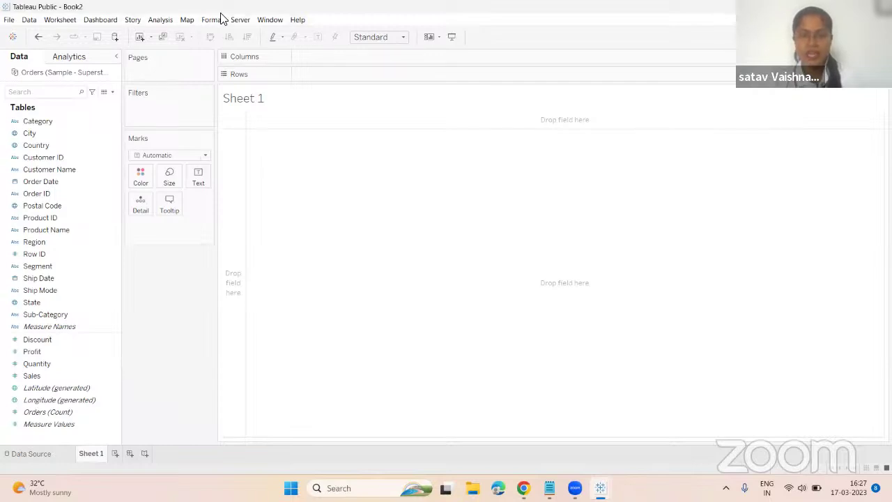
Review the data, dashboard, story, analysis, map and help commands available for the worksheet, including the background map options
{"action": "left_click", "coordinate": [30, 19]}
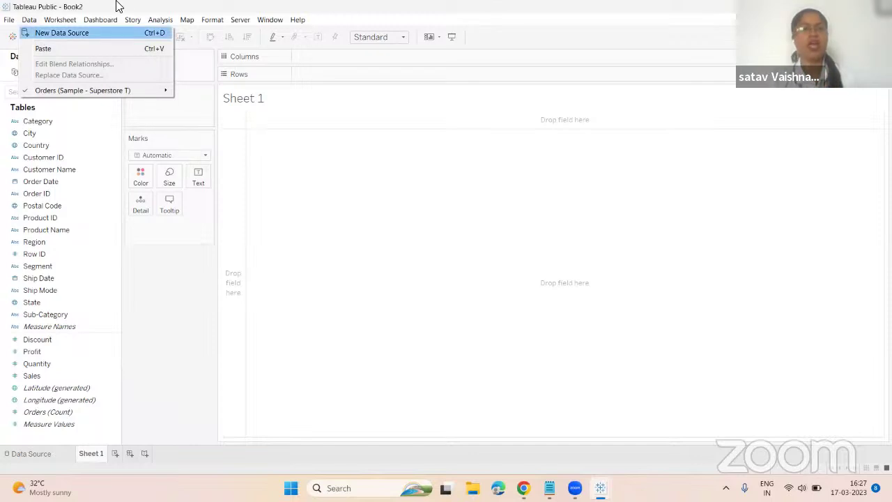
{"action": "mouse_move", "coordinate": [72, 25]}
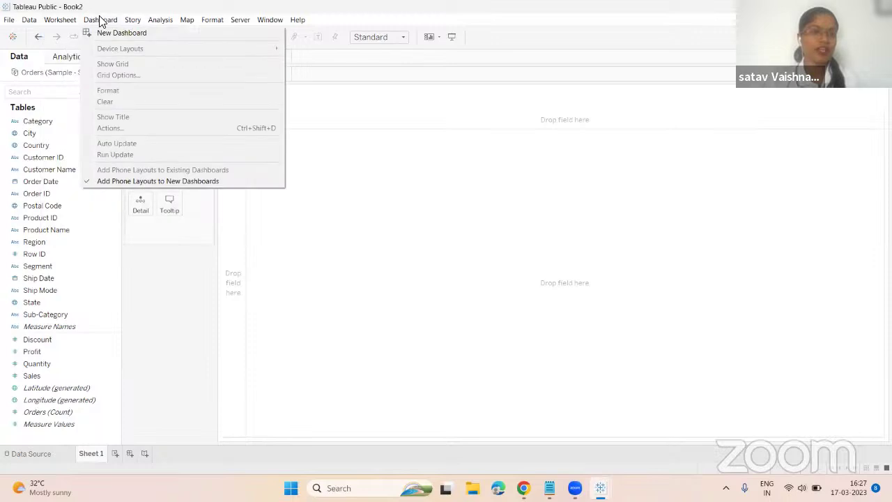
{"action": "mouse_move", "coordinate": [100, 21]}
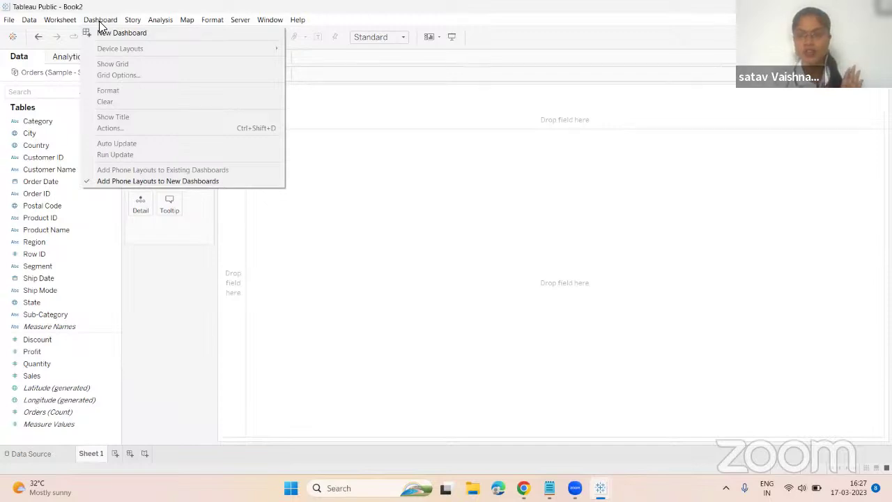
{"action": "mouse_move", "coordinate": [132, 22]}
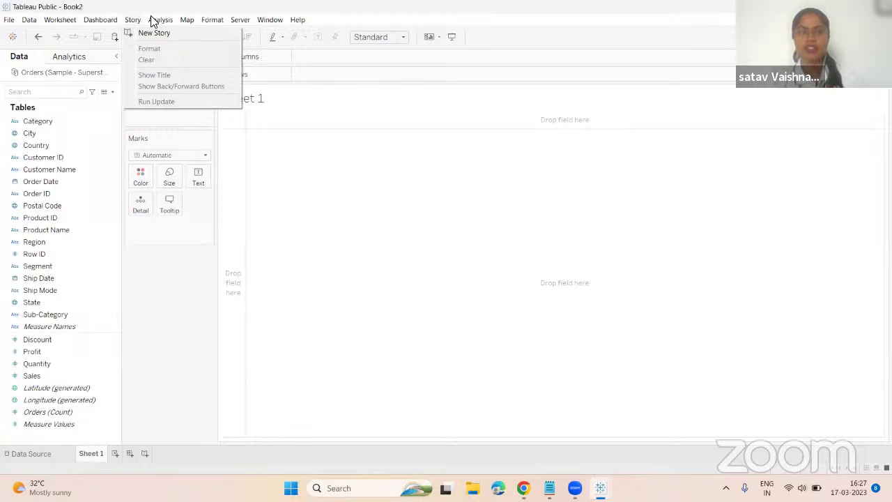
{"action": "mouse_move", "coordinate": [160, 22]}
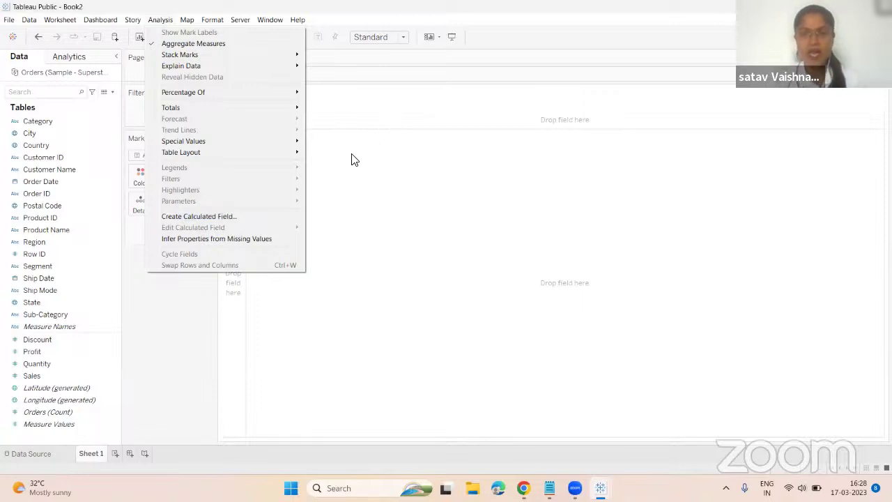
{"action": "left_click", "coordinate": [164, 21]}
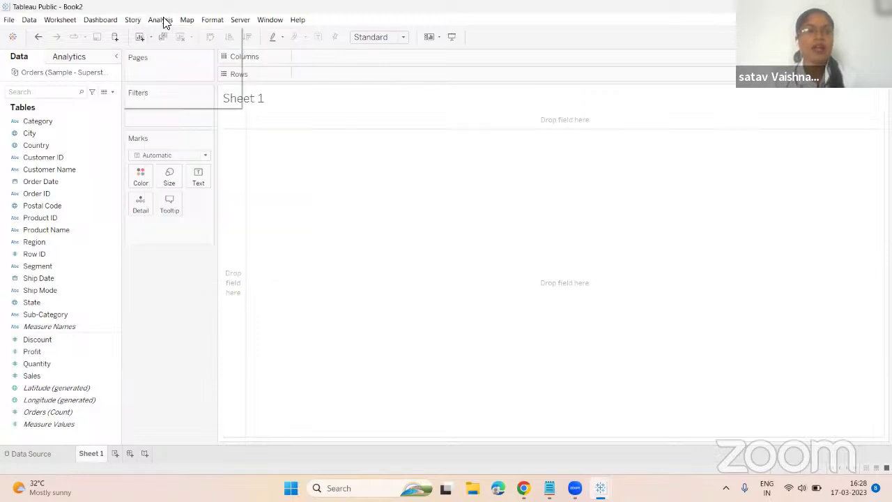
{"action": "left_click", "coordinate": [164, 21]}
{"action": "mouse_move", "coordinate": [187, 21]}
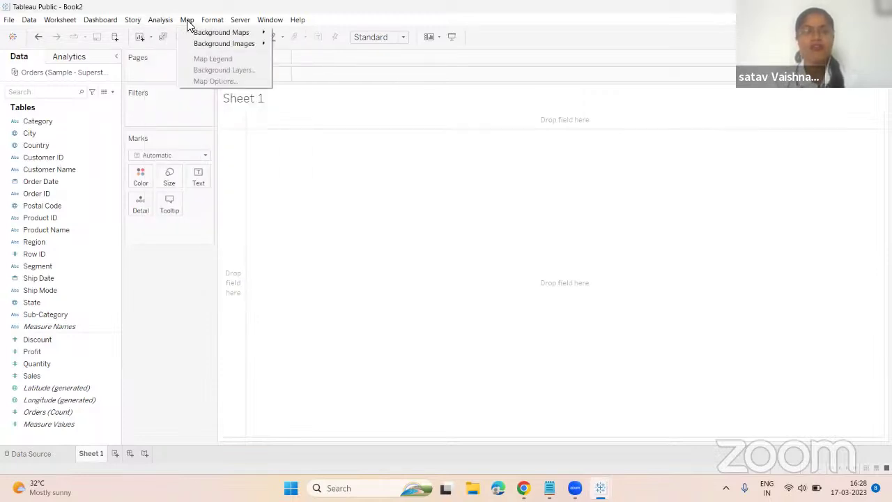
{"action": "mouse_move", "coordinate": [207, 32]}
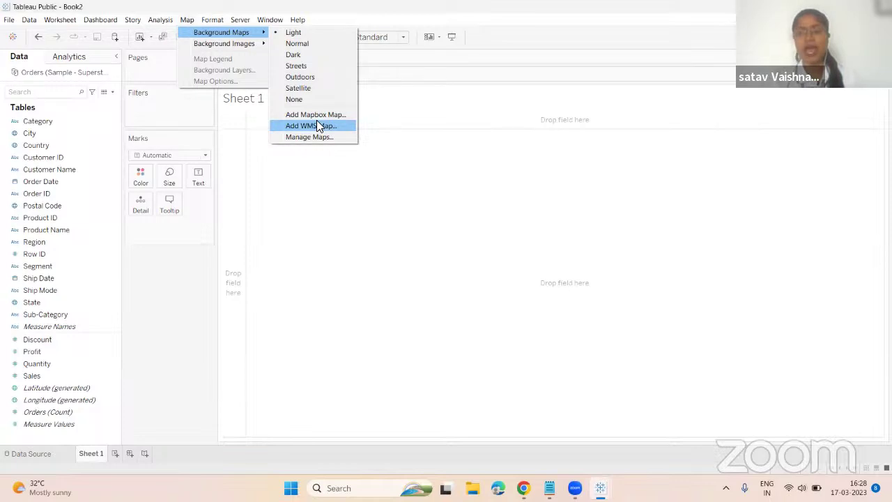
{"action": "left_click", "coordinate": [269, 40]}
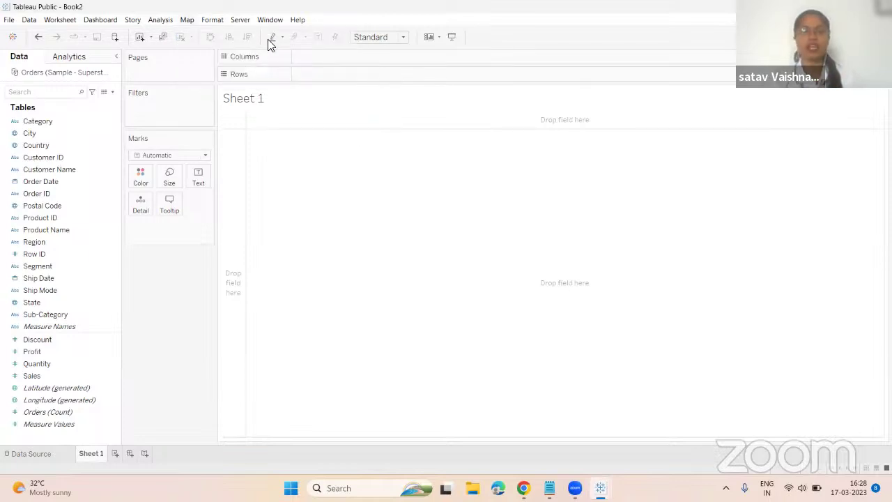
{"action": "left_click", "coordinate": [100, 19]}
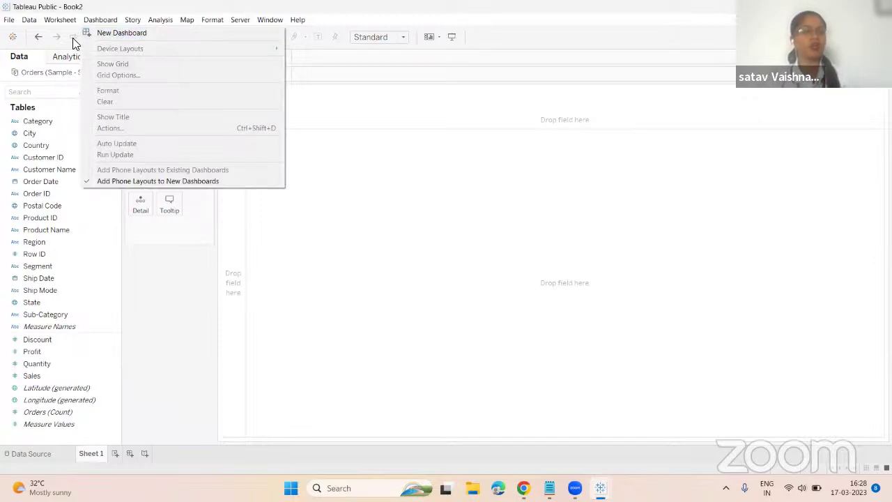
{"action": "left_click", "coordinate": [241, 122]}
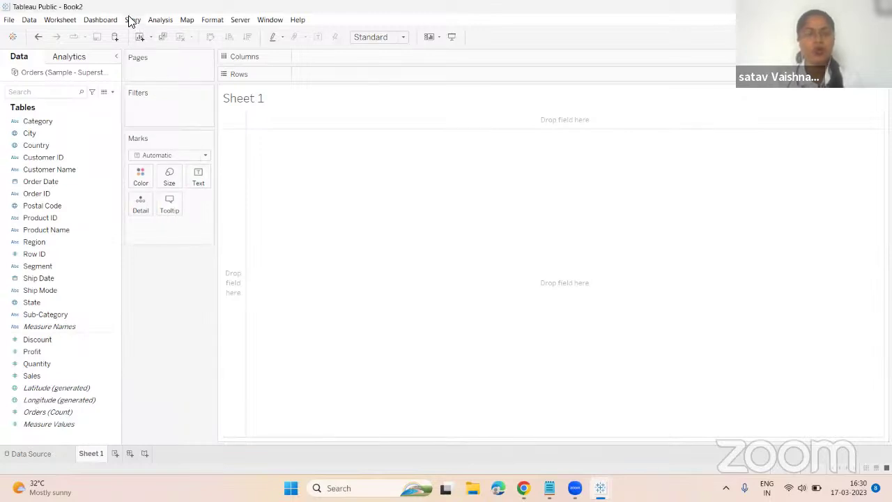
{"action": "left_click", "coordinate": [170, 20]}
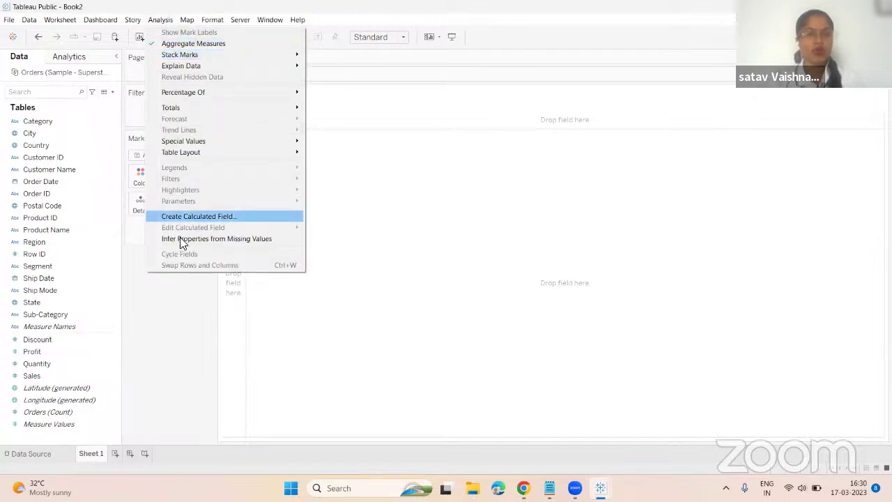
{"action": "mouse_move", "coordinate": [300, 25]}
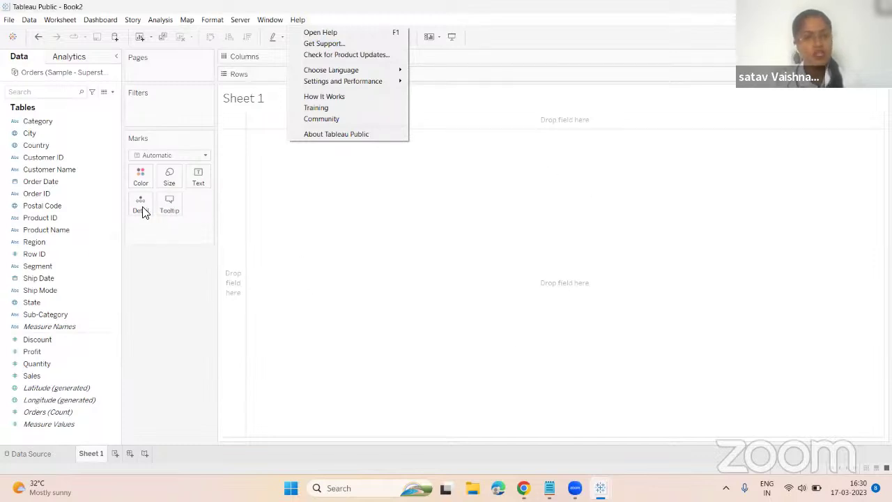
{"action": "left_click", "coordinate": [189, 293]}
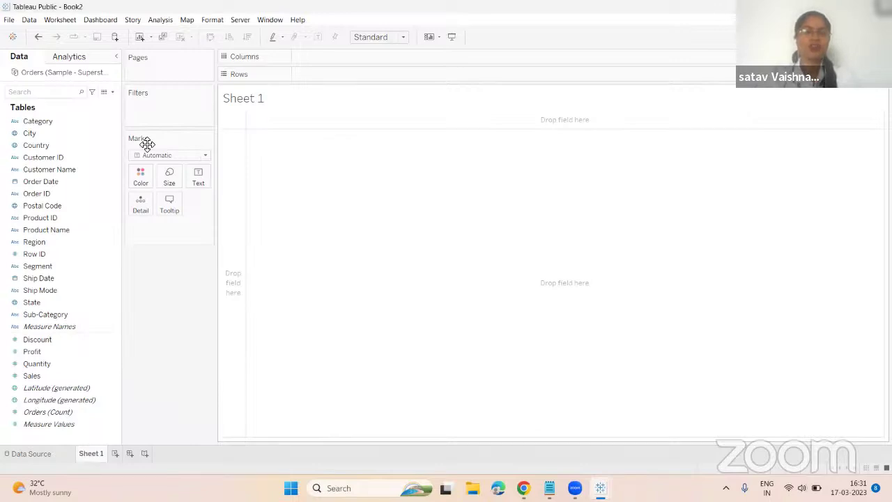
{"action": "left_click", "coordinate": [97, 136]}
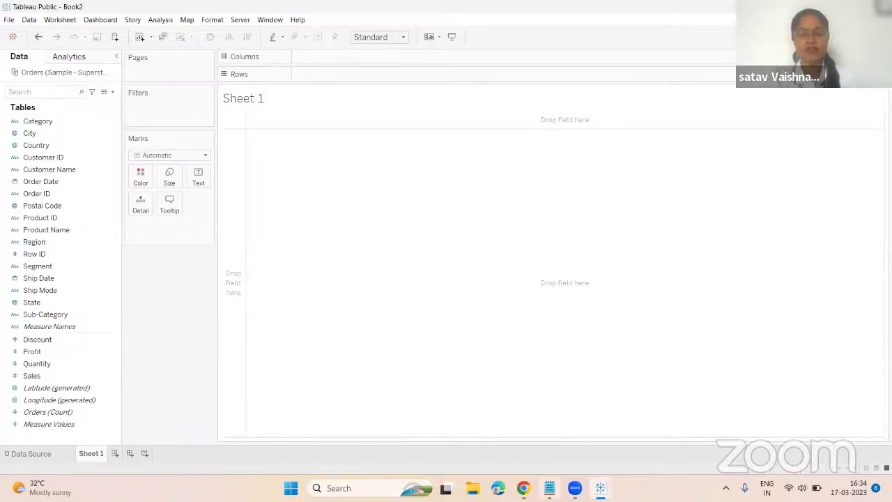
Switch to the Super-store dataset Questions! notes in Notepad, narrow and move the window aside to read them, and return to the Tableau worksheet
{"action": "left_click", "coordinate": [550, 488]}
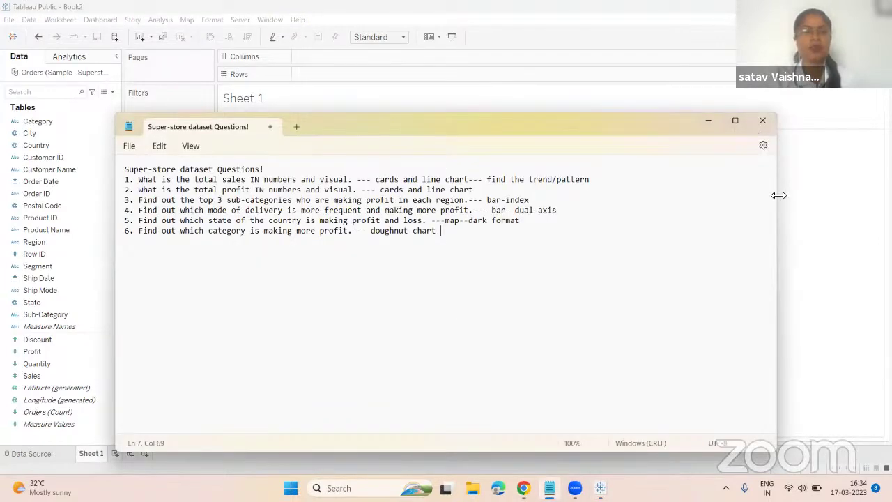
{"action": "left_click_drag", "start_coordinate": [779, 195], "coordinate": [429, 194]}
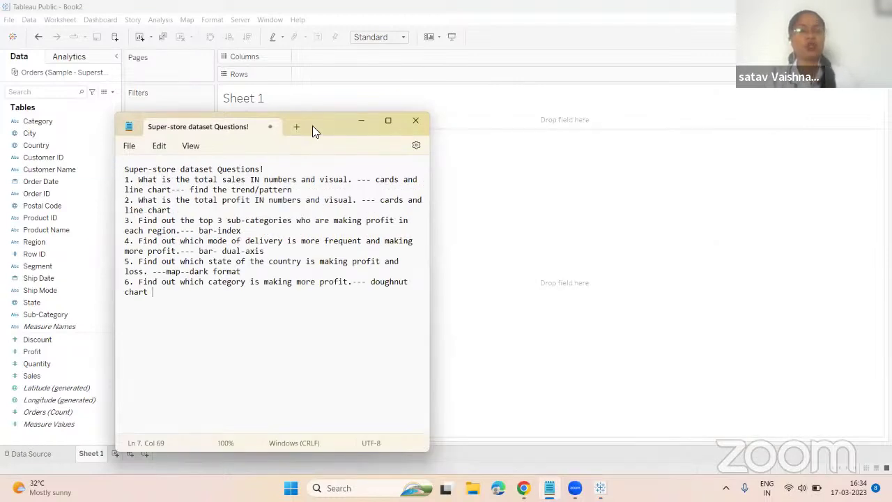
{"action": "left_click_drag", "start_coordinate": [313, 127], "coordinate": [795, 157]}
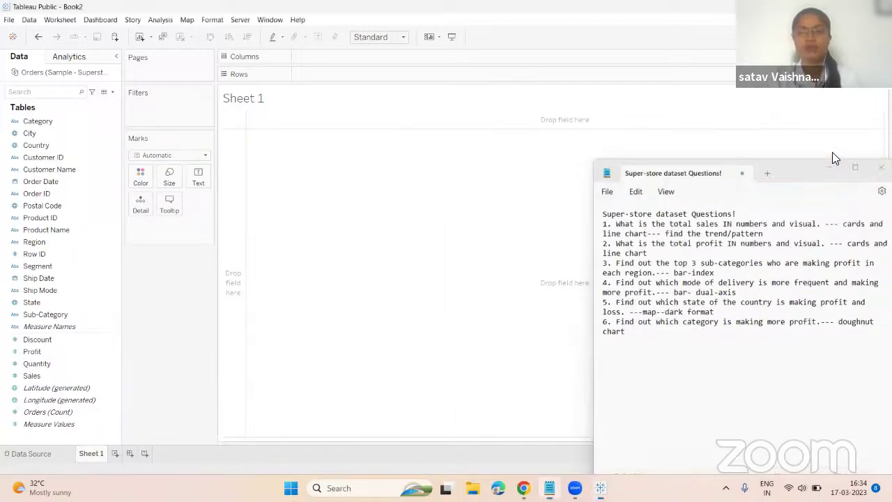
{"action": "left_click", "coordinate": [833, 152]}
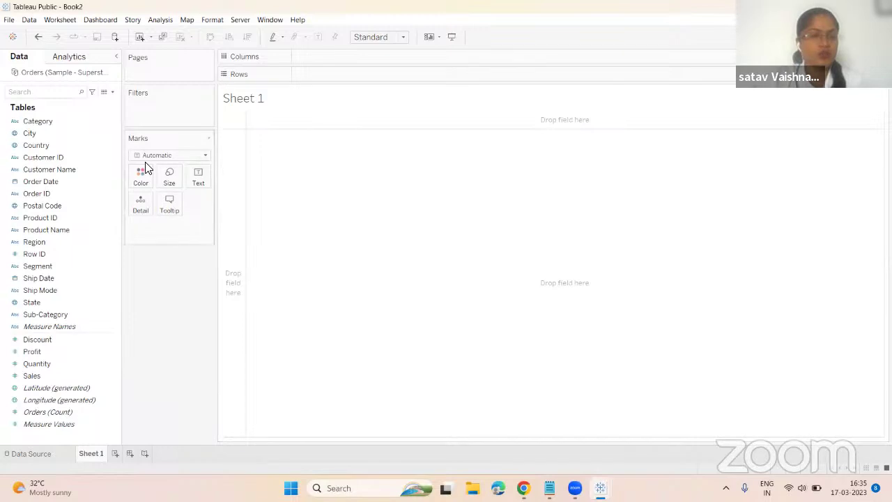
Add the Sales measure to the Text mark of Sheet 1
{"action": "left_click", "coordinate": [43, 377]}
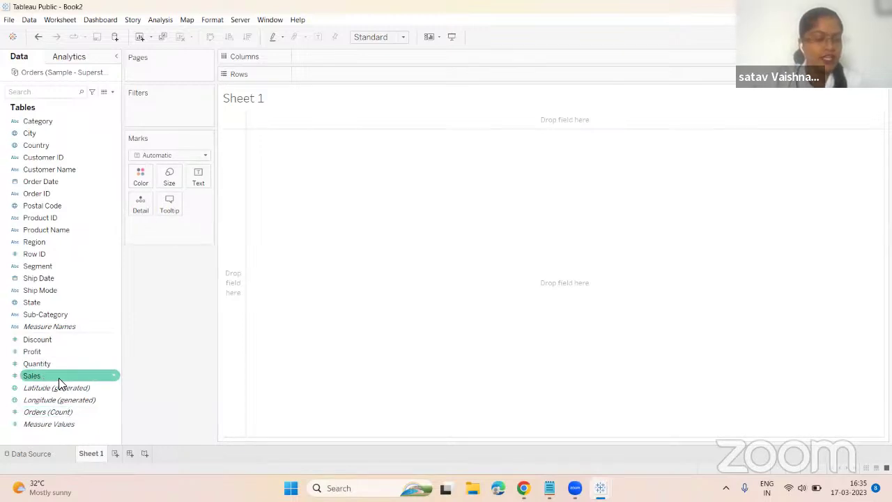
{"action": "left_click", "coordinate": [58, 378]}
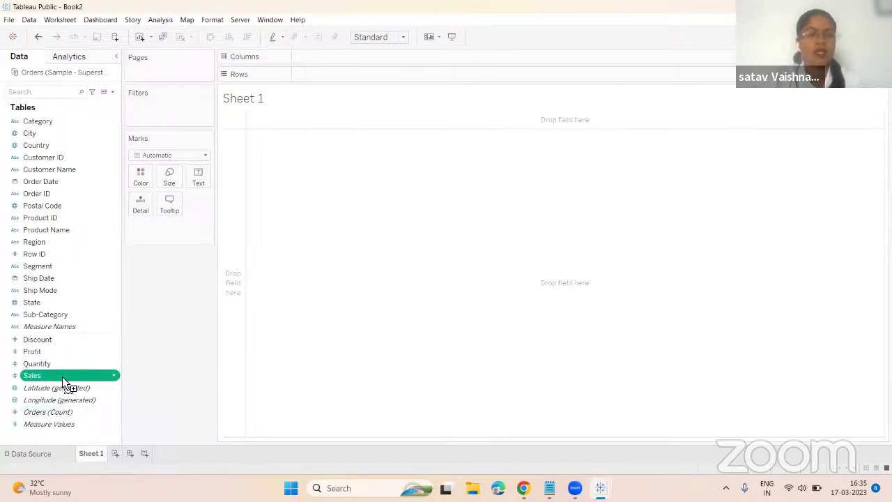
{"action": "left_click_drag", "start_coordinate": [62, 376], "coordinate": [195, 175]}
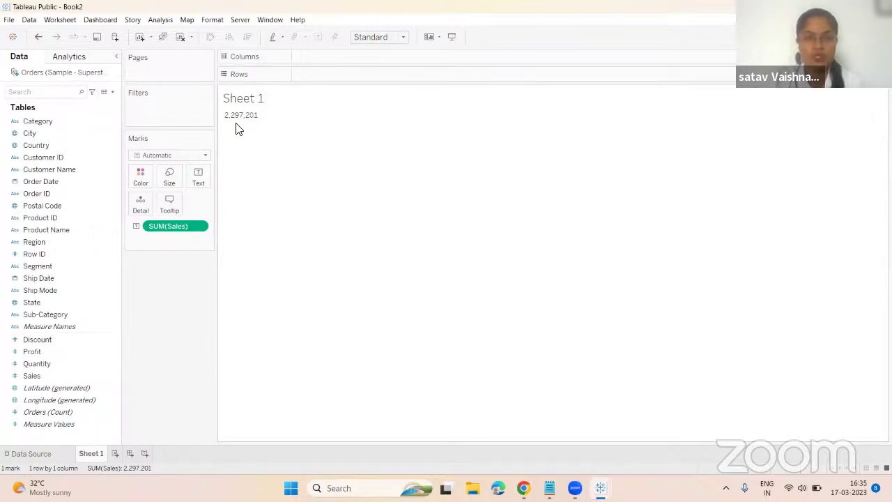
Open the text mark's label for editing and set the <SUM(Sales)> text to font size 28
{"action": "left_click", "coordinate": [205, 180]}
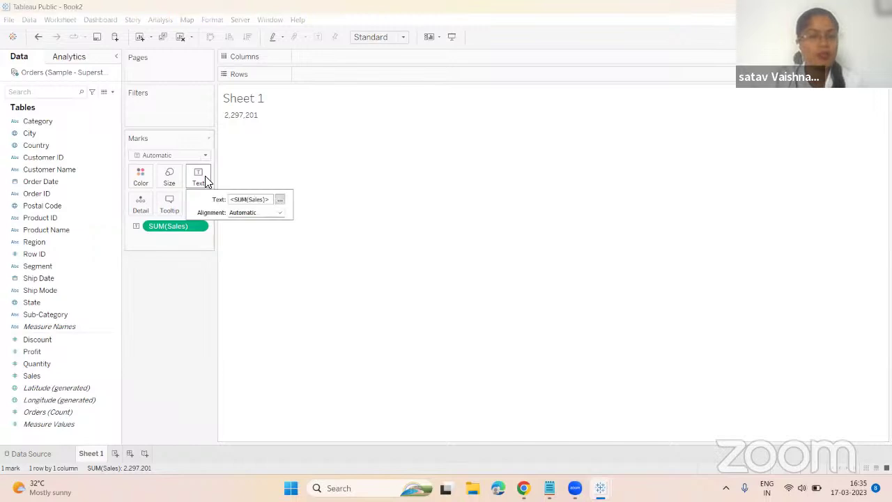
{"action": "left_click", "coordinate": [279, 200]}
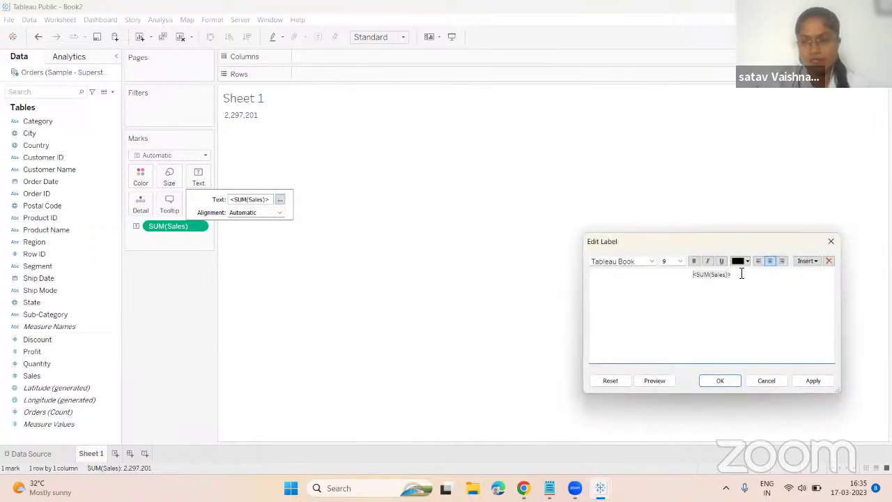
{"action": "left_click_drag", "start_coordinate": [686, 274], "coordinate": [765, 282]}
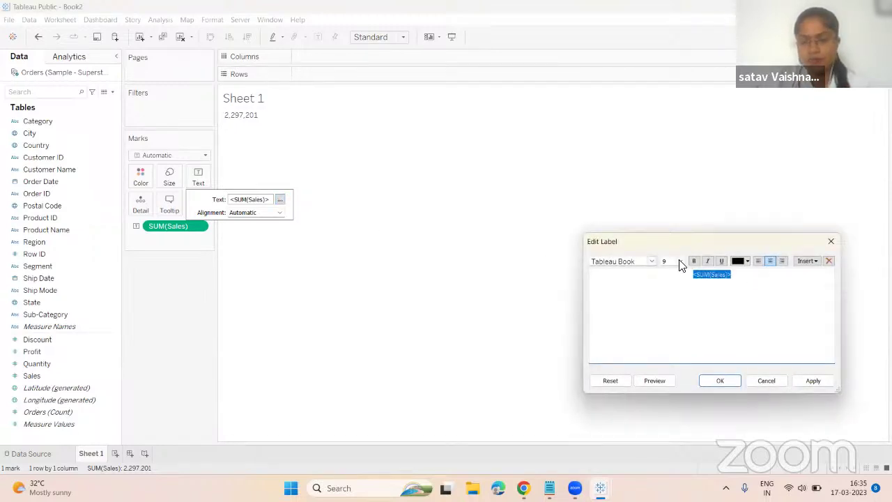
{"action": "left_click", "coordinate": [680, 262]}
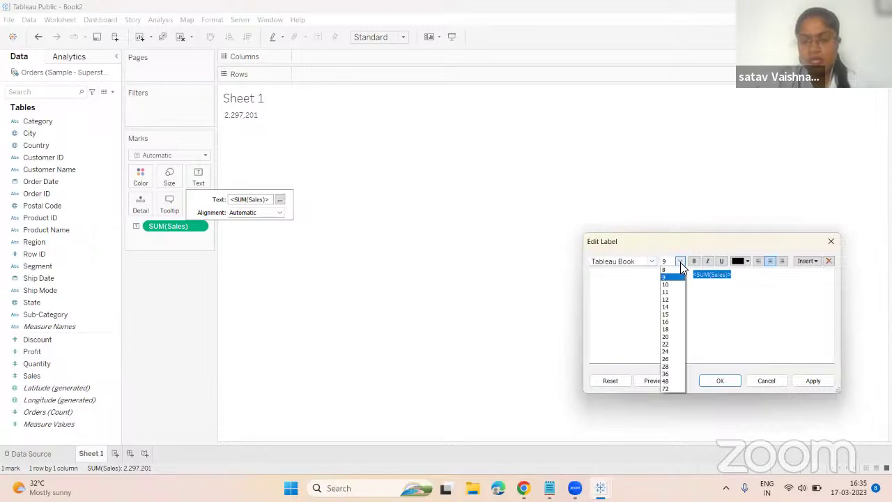
{"action": "left_click", "coordinate": [669, 366]}
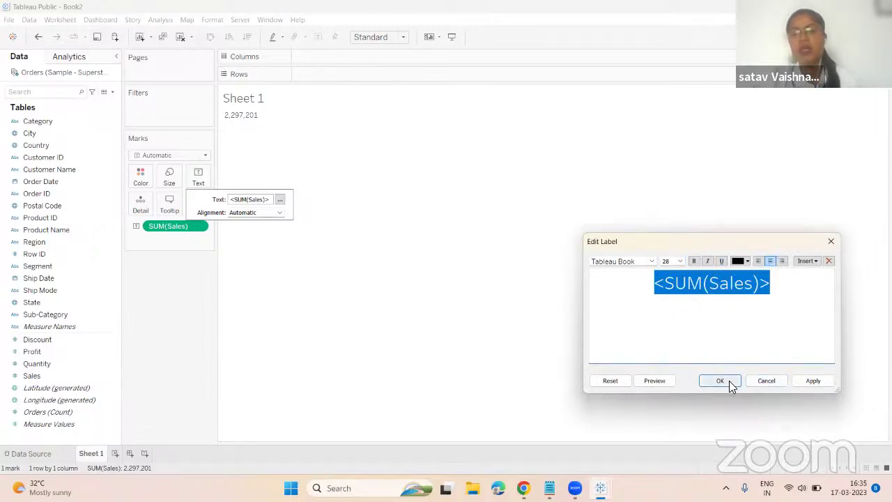
Add a second line reading "Sales" below <SUM(Sales)> in the label and apply the label changes
{"action": "left_click", "coordinate": [776, 282]}
{"action": "key", "text": "Return"}
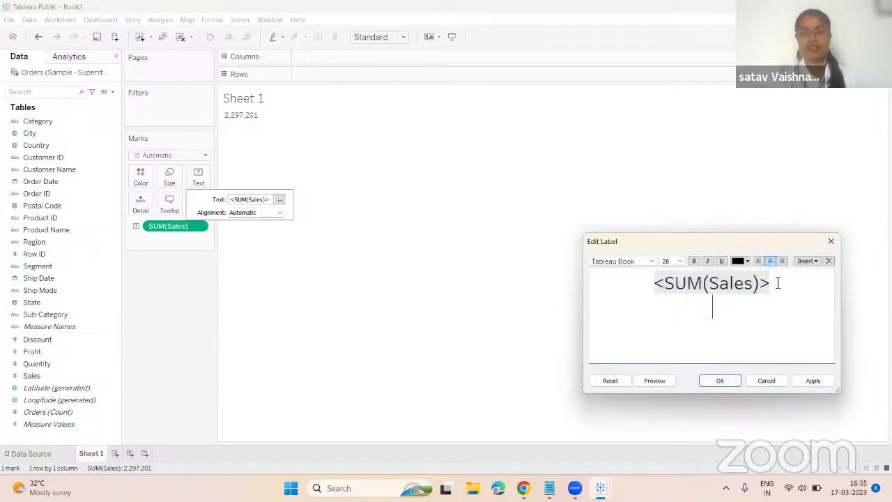
{"action": "type", "text": "Sa"}
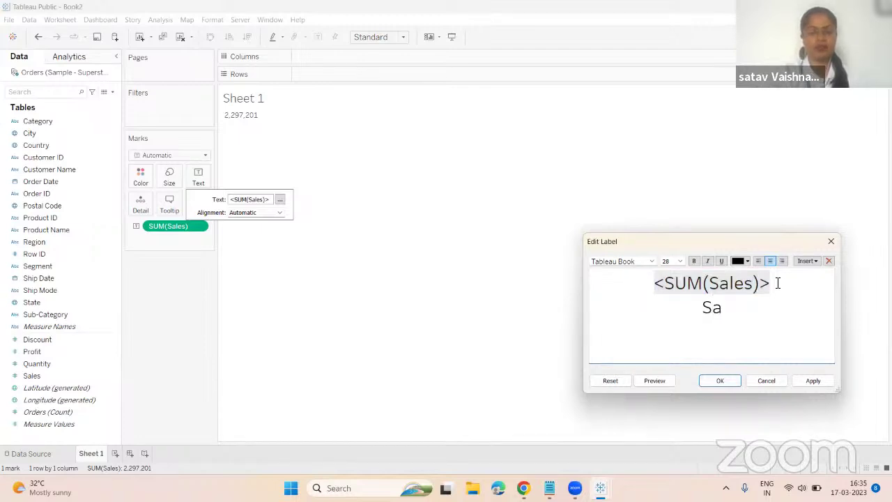
{"action": "type", "text": "les"}
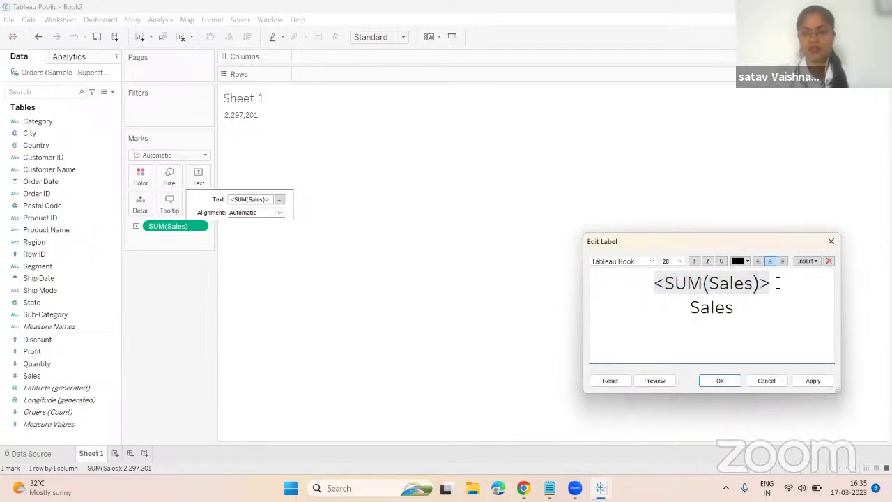
{"action": "left_click", "coordinate": [721, 380]}
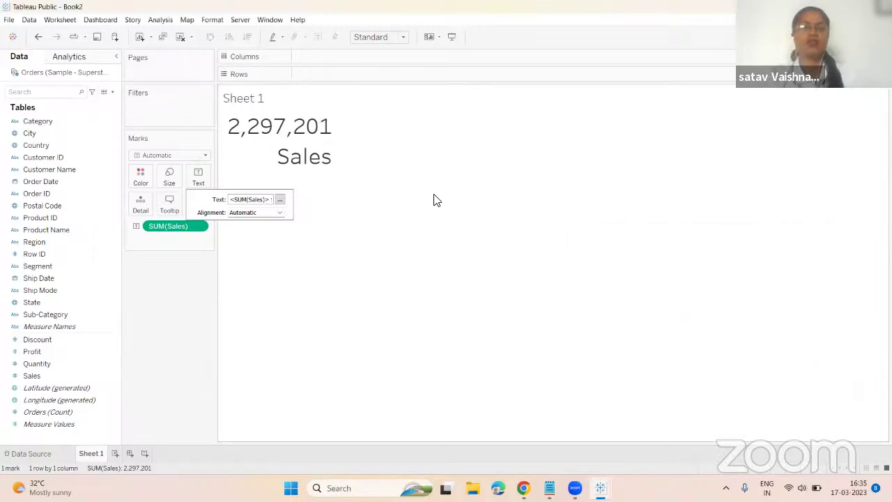
{"action": "left_click", "coordinate": [320, 219]}
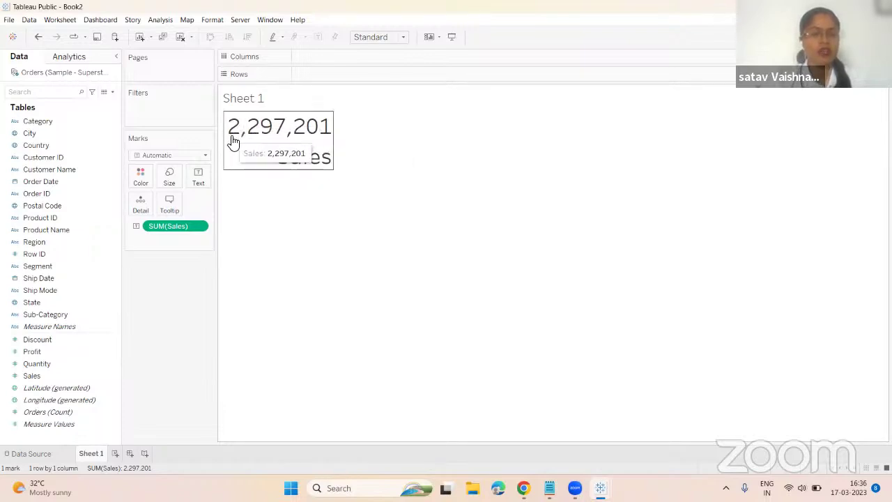
Set the horizontal alignment of the sales card's label text to Center
{"action": "left_click", "coordinate": [203, 180]}
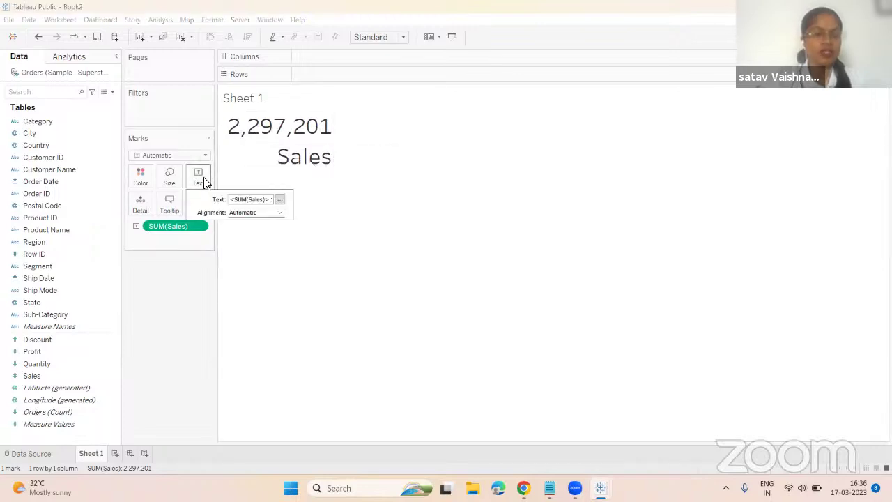
{"action": "left_click", "coordinate": [280, 213]}
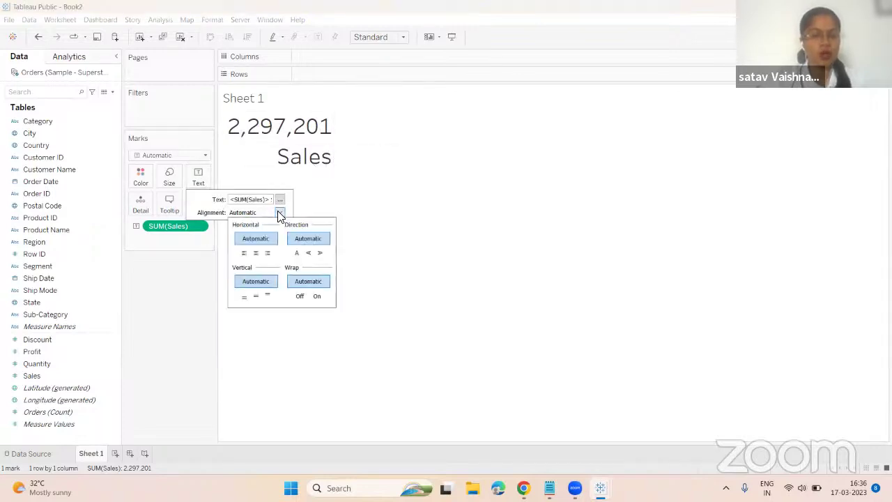
{"action": "left_click", "coordinate": [258, 256]}
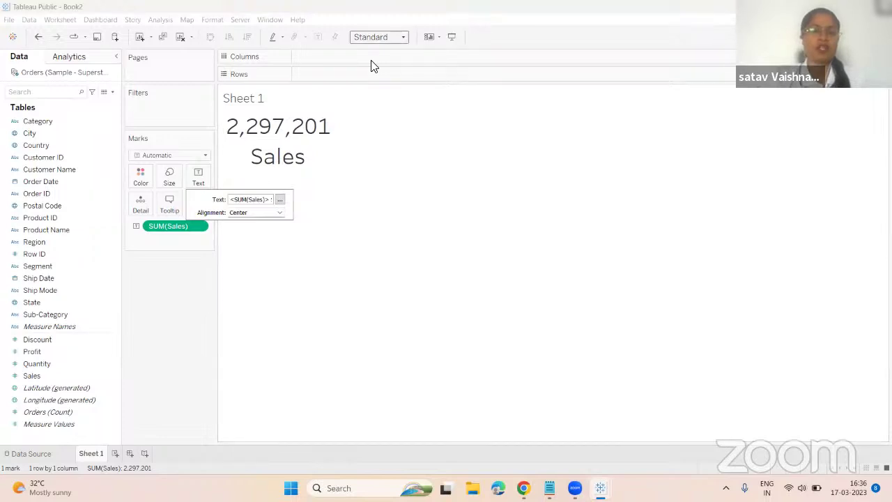
Hide the title of Sheet 1 and set the sales card's fit to Entire View
{"action": "left_click", "coordinate": [373, 202]}
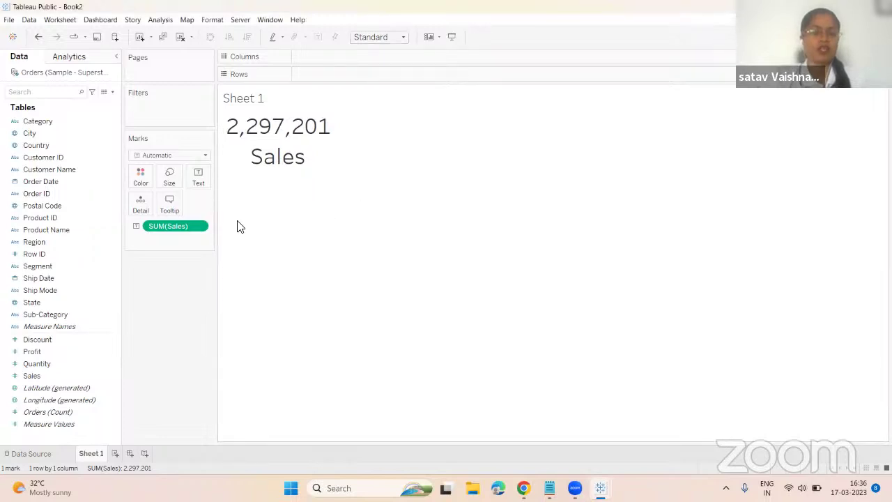
{"action": "right_click", "coordinate": [266, 103]}
{"action": "left_click", "coordinate": [308, 131]}
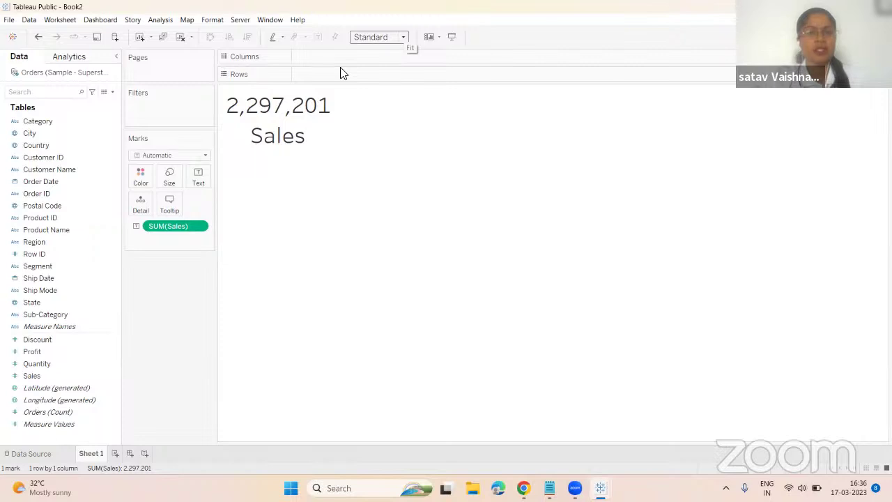
{"action": "left_click", "coordinate": [403, 37]}
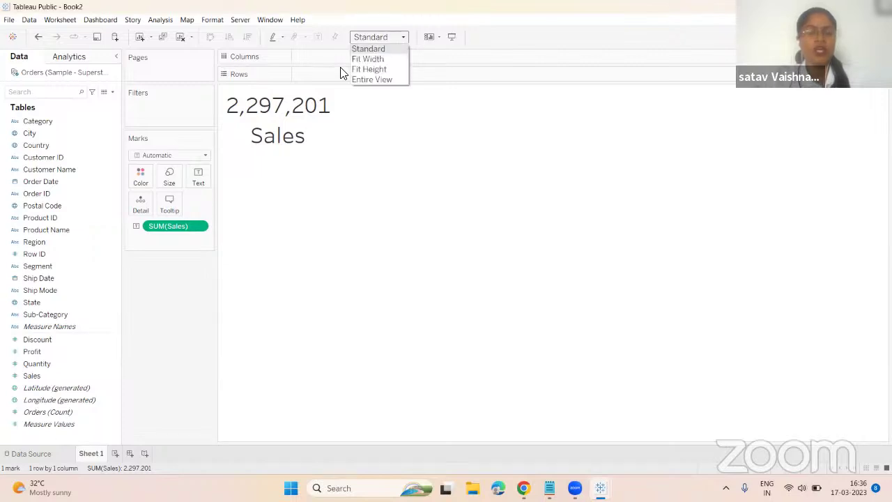
{"action": "left_click", "coordinate": [379, 79]}
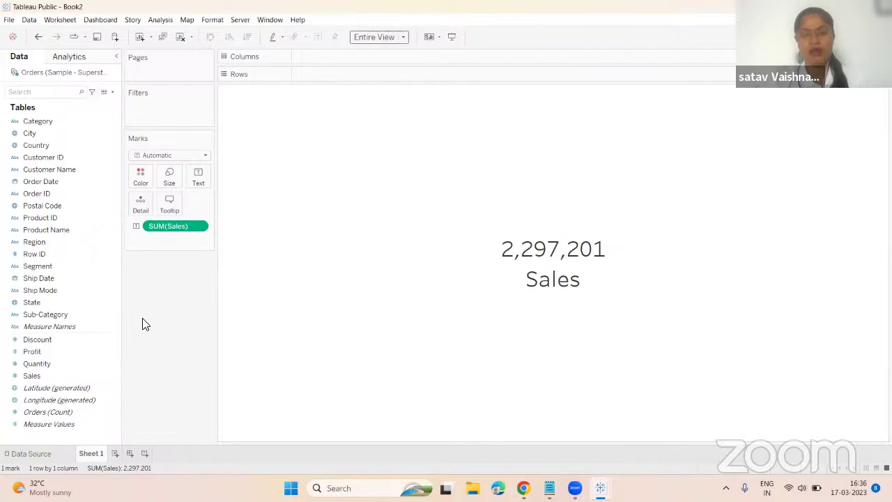
Format the sheet's axis rulers as a solid black line in the second-thickest width
{"action": "right_click", "coordinate": [316, 189]}
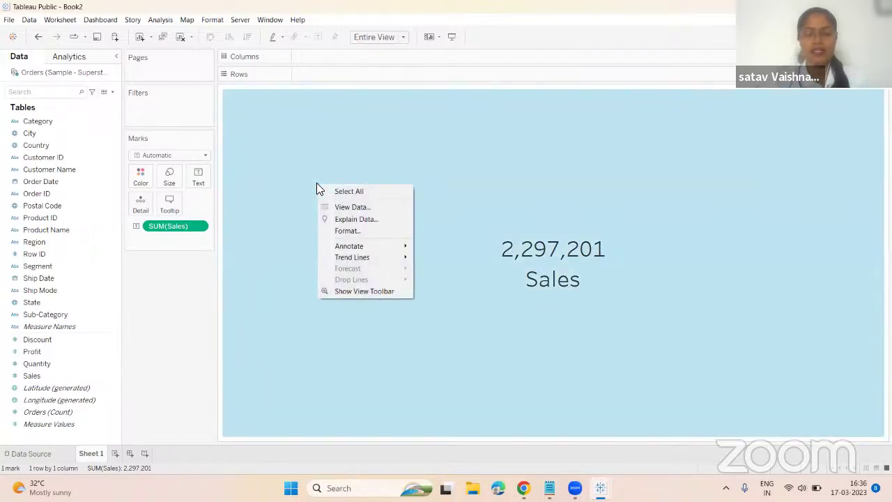
{"action": "left_click", "coordinate": [347, 233]}
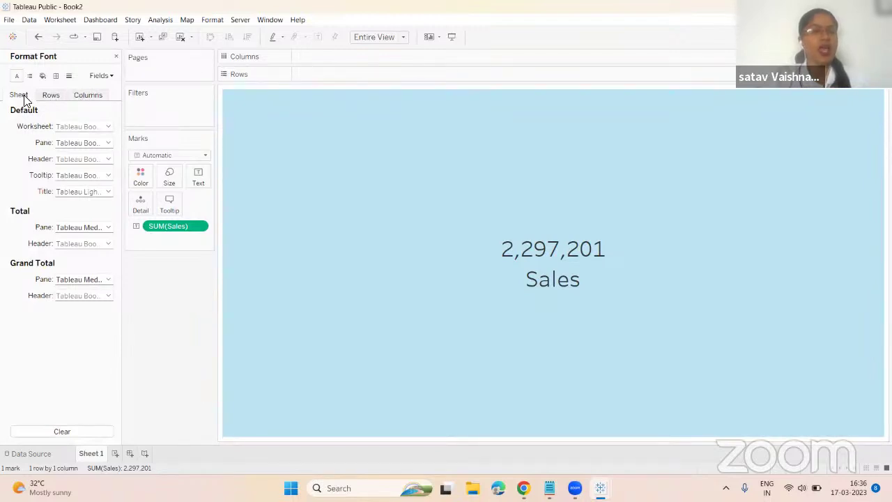
{"action": "left_click", "coordinate": [69, 77]}
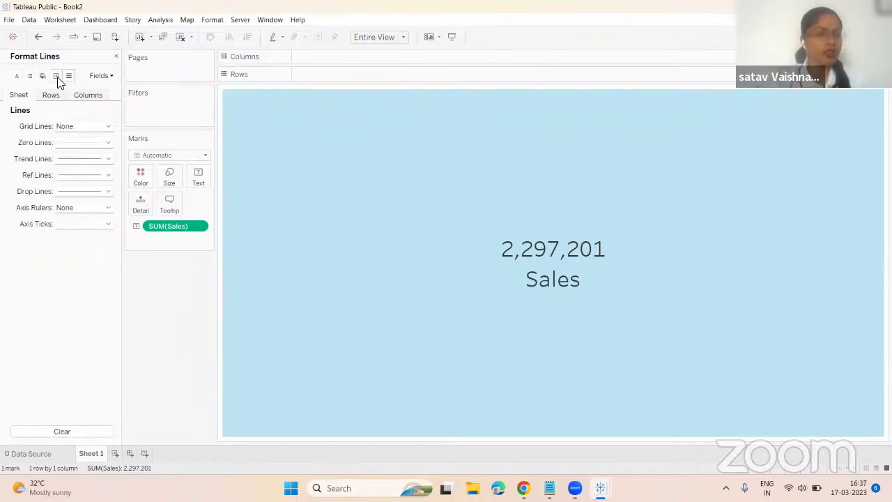
{"action": "left_click", "coordinate": [97, 208]}
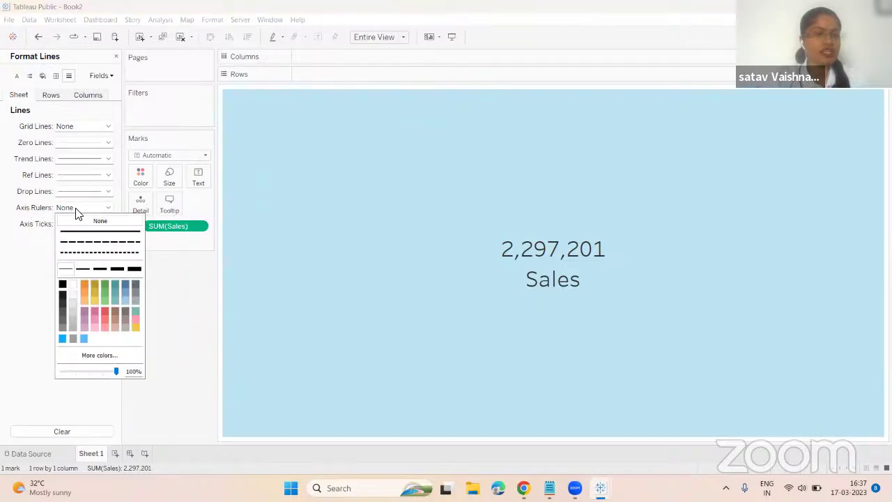
{"action": "left_click", "coordinate": [132, 235]}
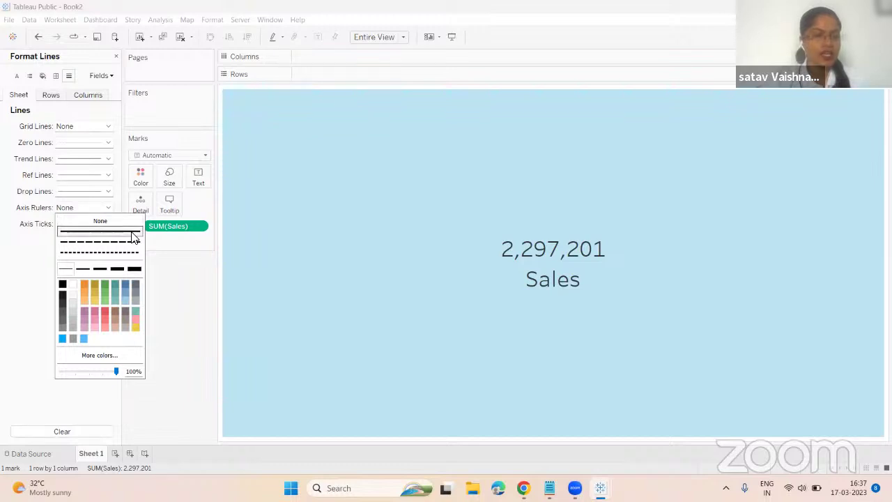
{"action": "left_click", "coordinate": [116, 271]}
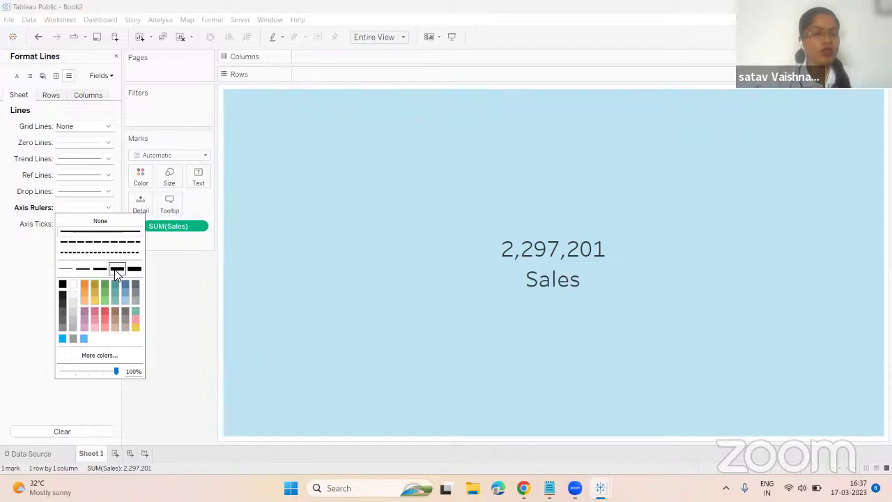
{"action": "left_click", "coordinate": [63, 285]}
{"action": "left_click", "coordinate": [177, 294]}
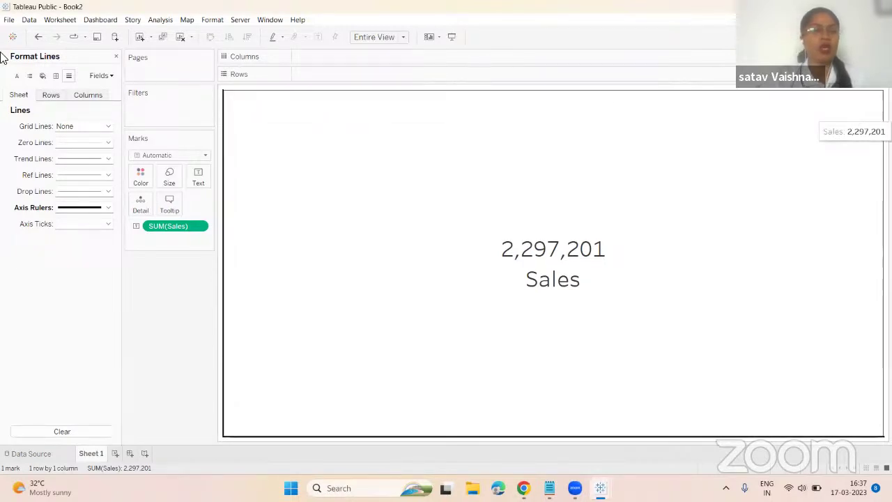
Set the sheet's default header border to a solid black line in the second-thickest width
{"action": "left_click", "coordinate": [56, 76]}
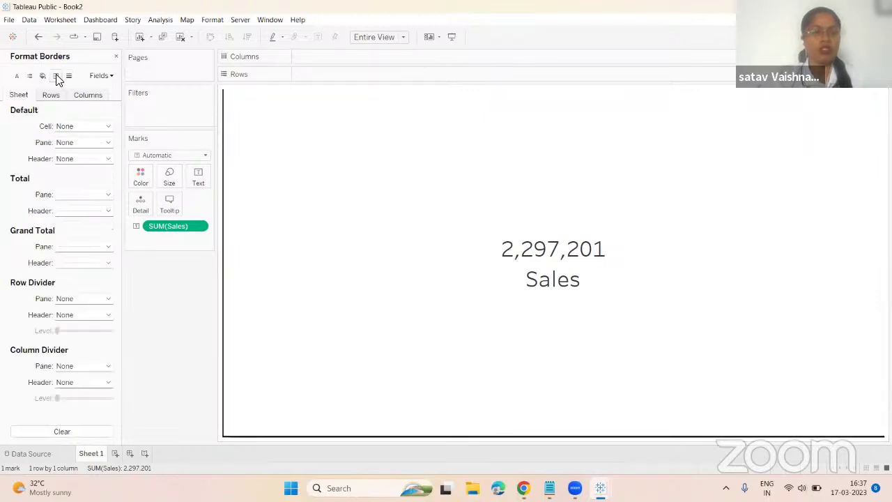
{"action": "left_click", "coordinate": [108, 161]}
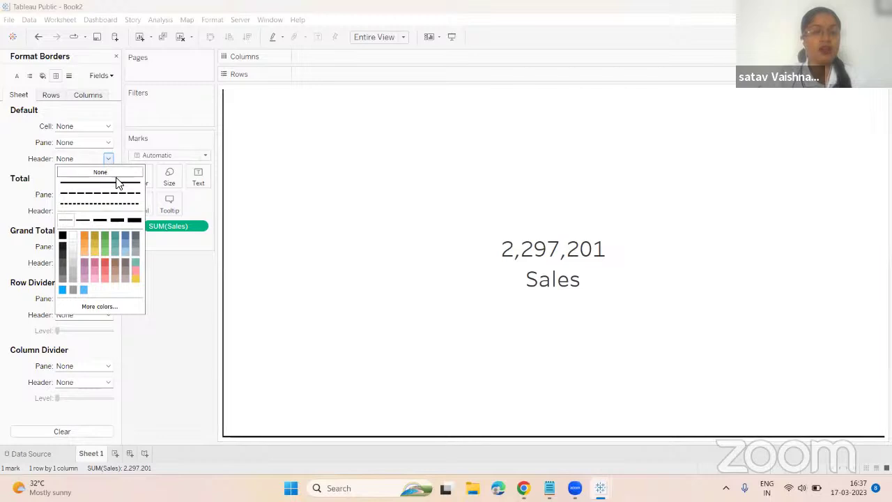
{"action": "left_click", "coordinate": [115, 221]}
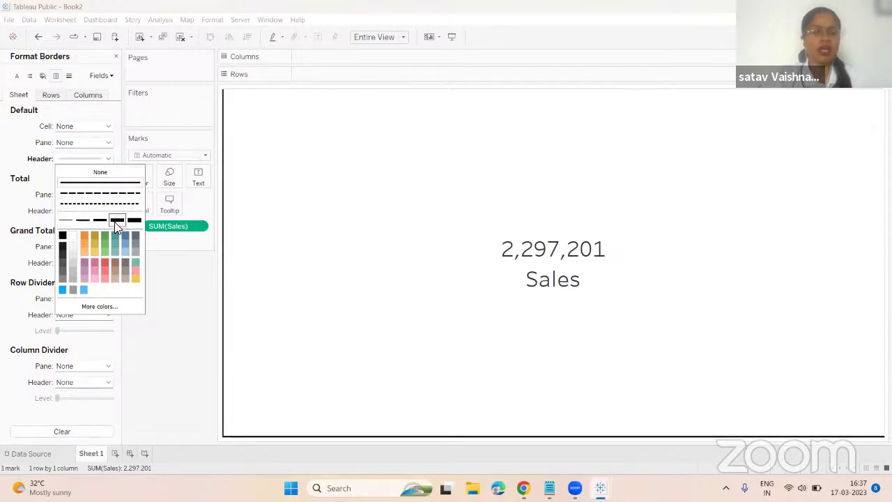
{"action": "left_click", "coordinate": [63, 238]}
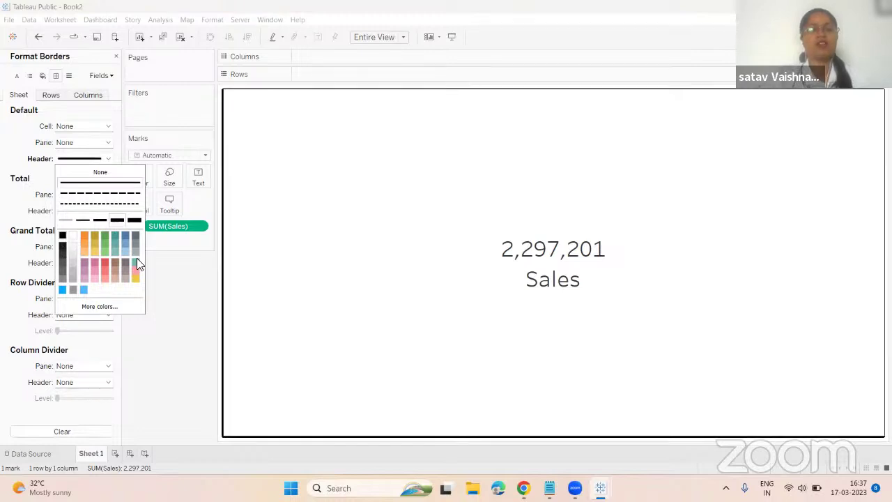
{"action": "left_click", "coordinate": [169, 272]}
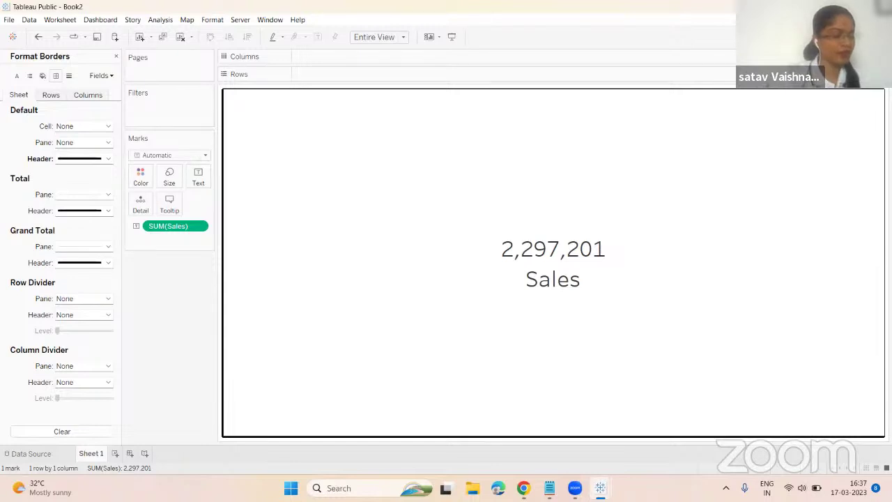
{"action": "mouse_move", "coordinate": [600, 125]}
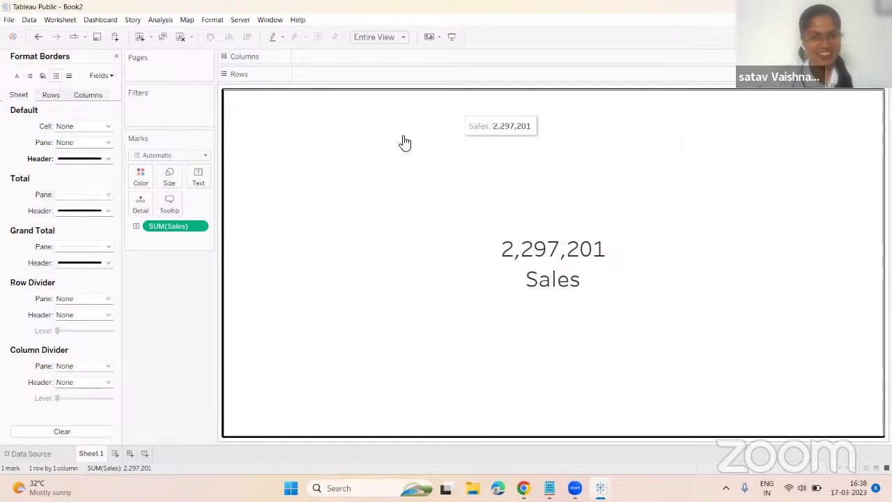
{"action": "left_click", "coordinate": [435, 123]}
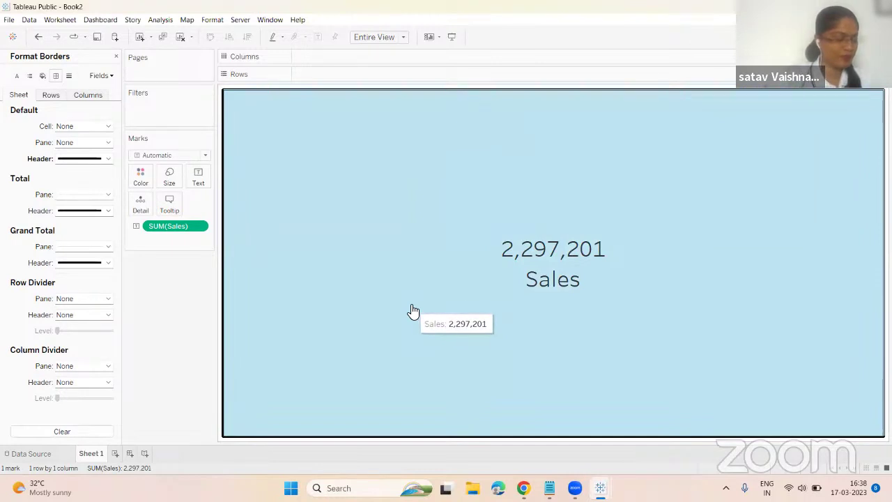
{"action": "mouse_move", "coordinate": [413, 310]}
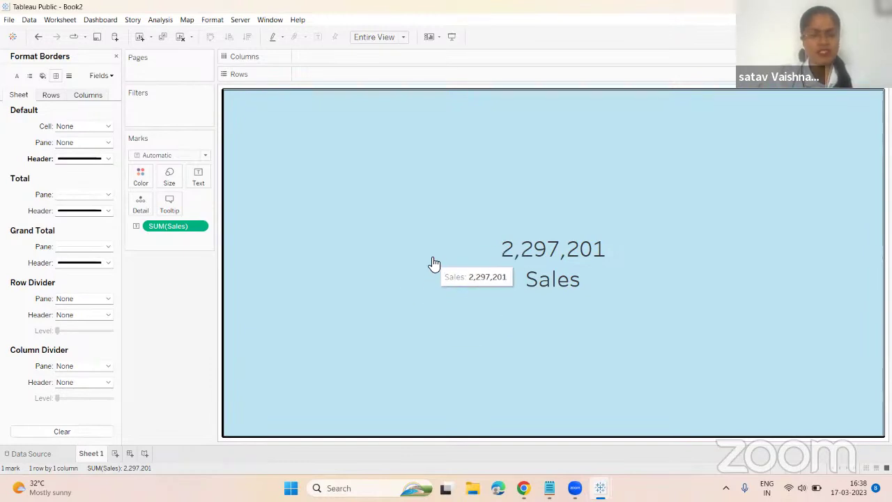
Create a new worksheet, Sheet 2, and add the Profit measure to its Text mark
{"action": "left_click", "coordinate": [115, 454]}
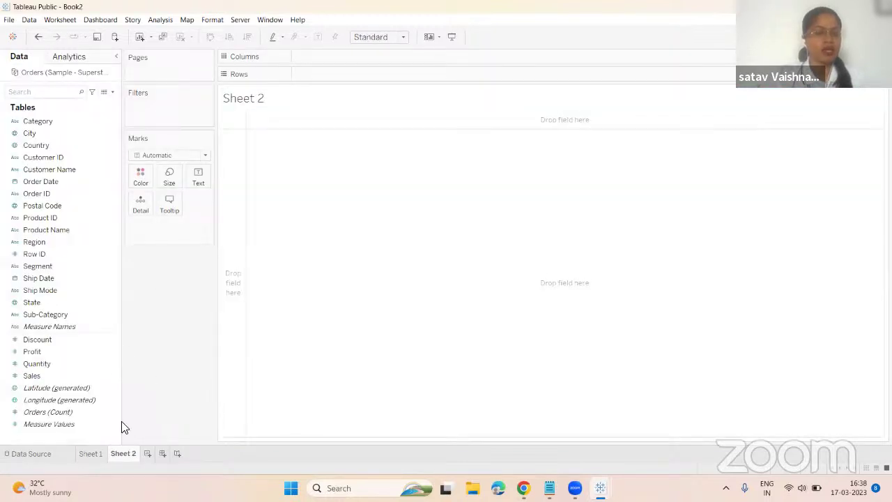
{"action": "left_click", "coordinate": [90, 453]}
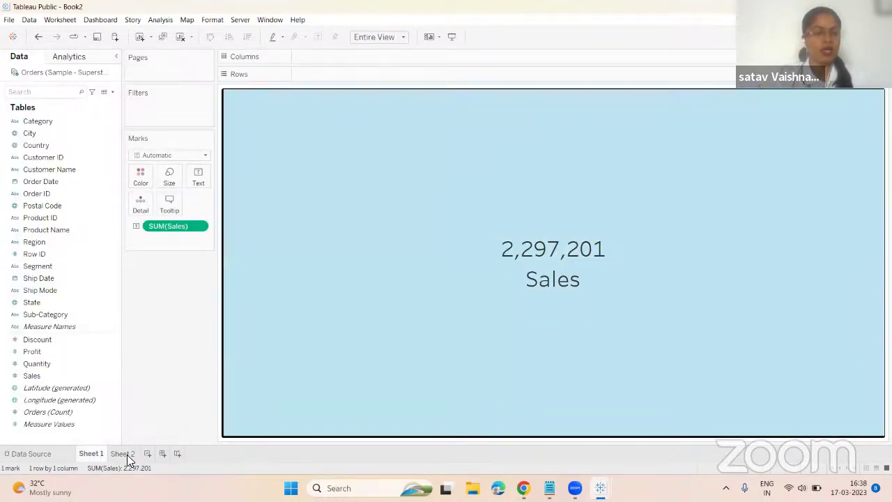
{"action": "left_click", "coordinate": [124, 453]}
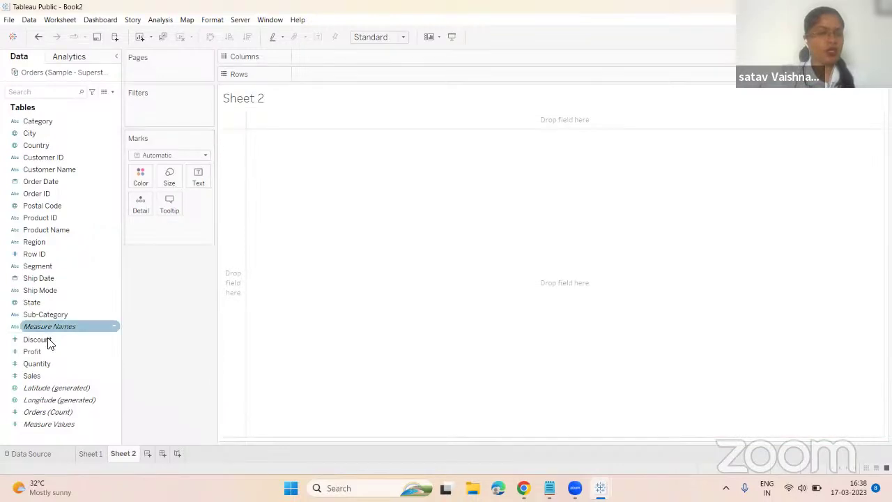
{"action": "left_click_drag", "start_coordinate": [43, 351], "coordinate": [198, 182]}
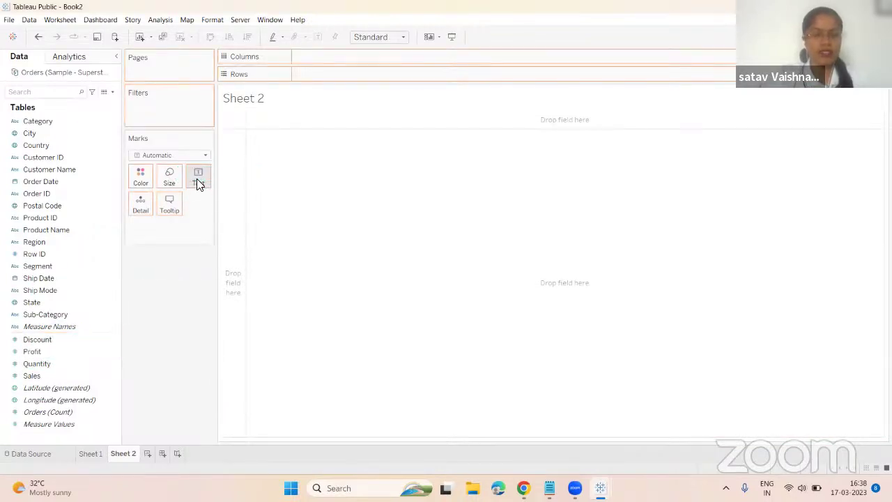
Open the text mark's label for editing and make the <SUM(Profit)> text bold at font size 26
{"action": "left_click", "coordinate": [197, 178]}
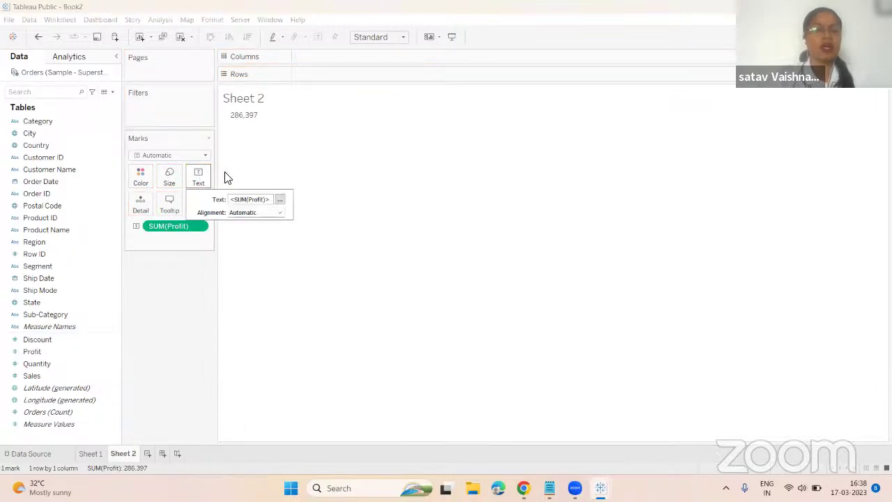
{"action": "left_click", "coordinate": [201, 180]}
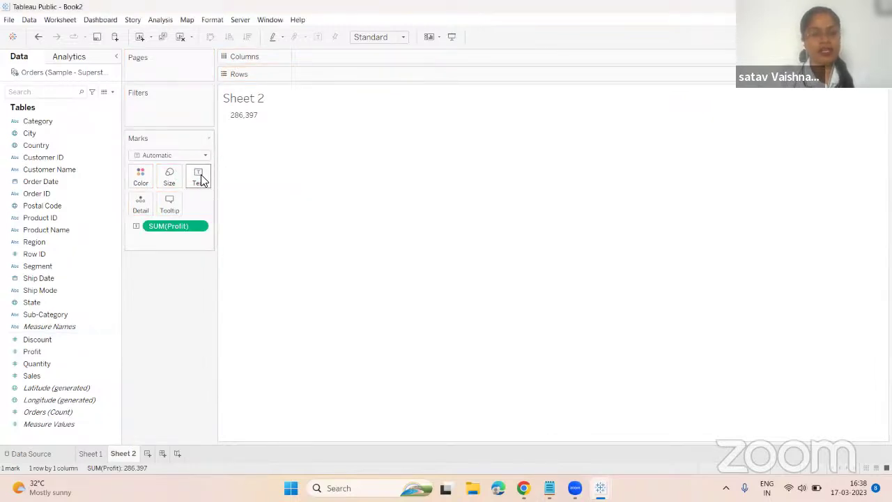
{"action": "left_click", "coordinate": [201, 180]}
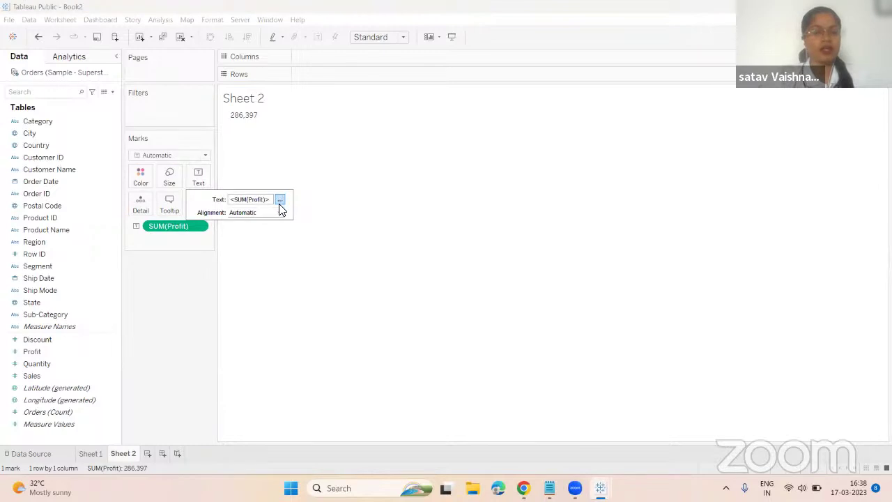
{"action": "left_click", "coordinate": [279, 201]}
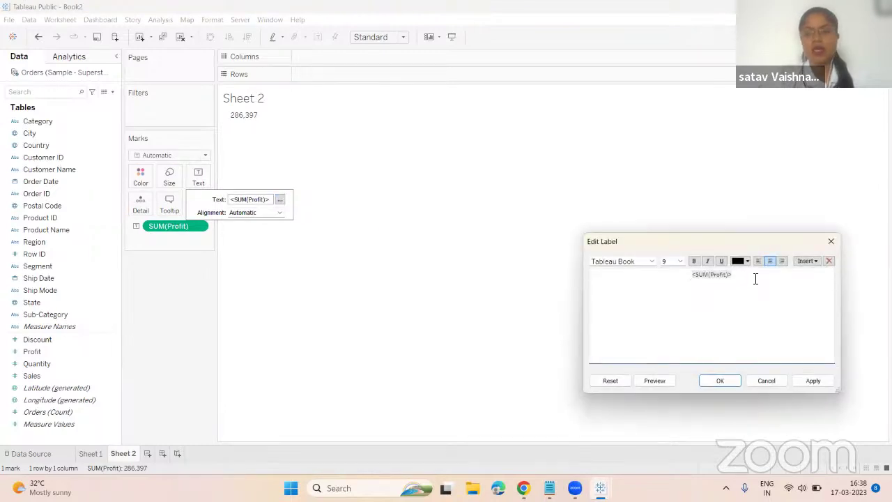
{"action": "left_click_drag", "start_coordinate": [755, 277], "coordinate": [688, 276]}
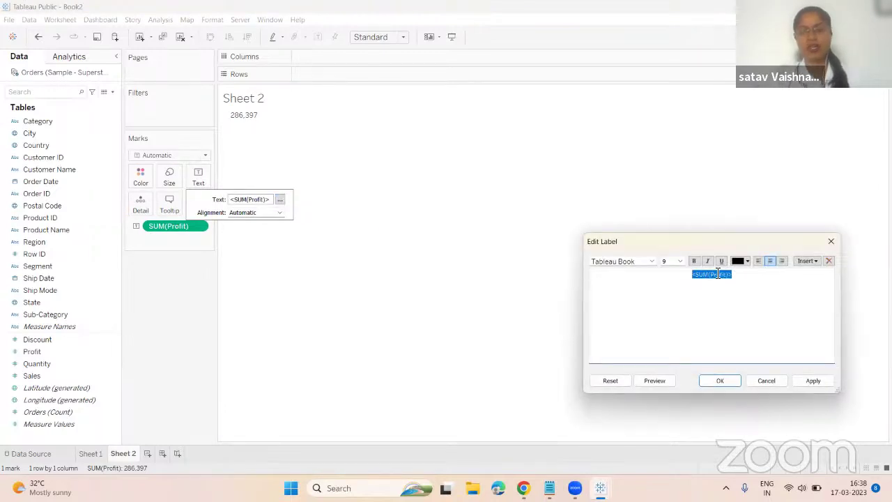
{"action": "left_click", "coordinate": [693, 261]}
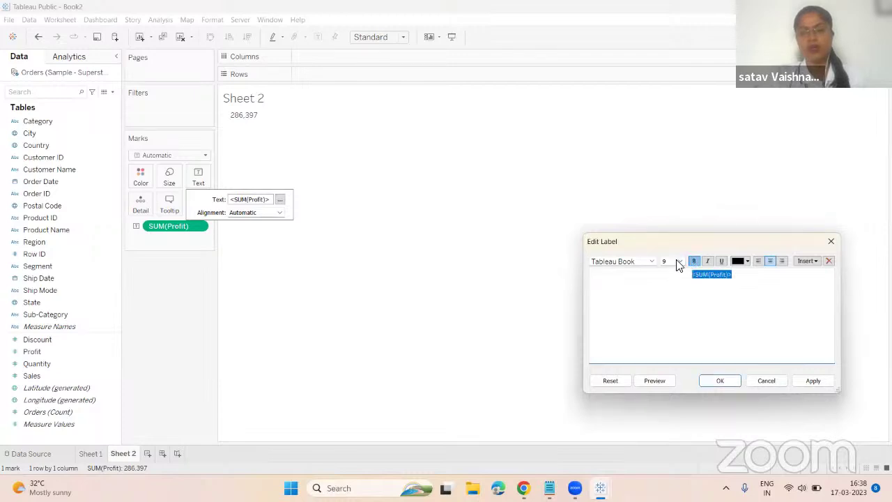
{"action": "left_click", "coordinate": [680, 261]}
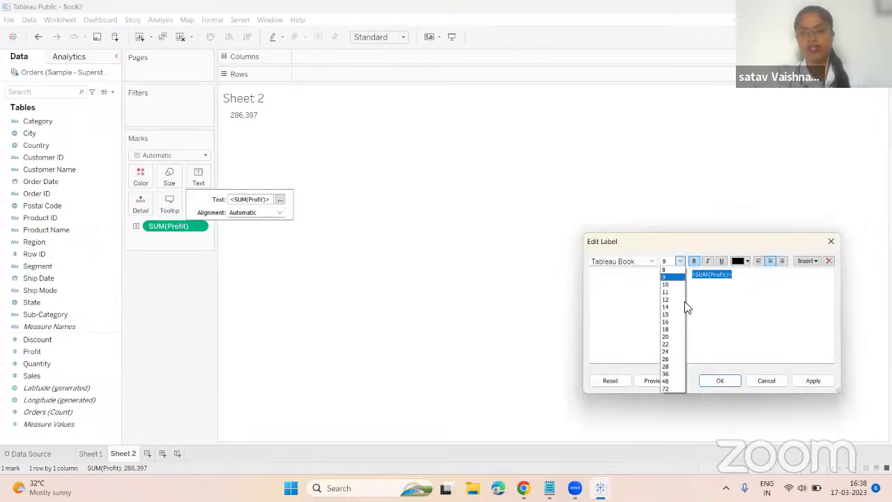
{"action": "left_click", "coordinate": [665, 359]}
Add a second line reading "Profit" below <SUM(Profit)> in the label
{"action": "left_click", "coordinate": [782, 280]}
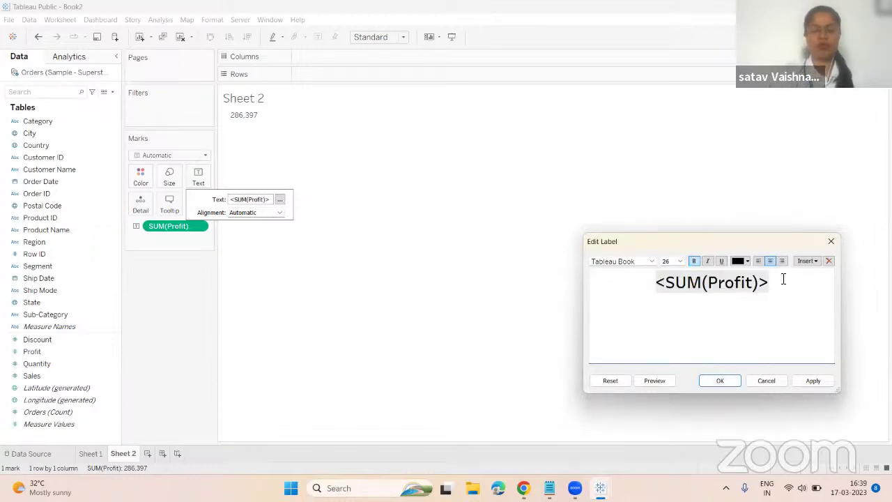
{"action": "key", "text": "Return"}
{"action": "type", "text": "Pofit"}
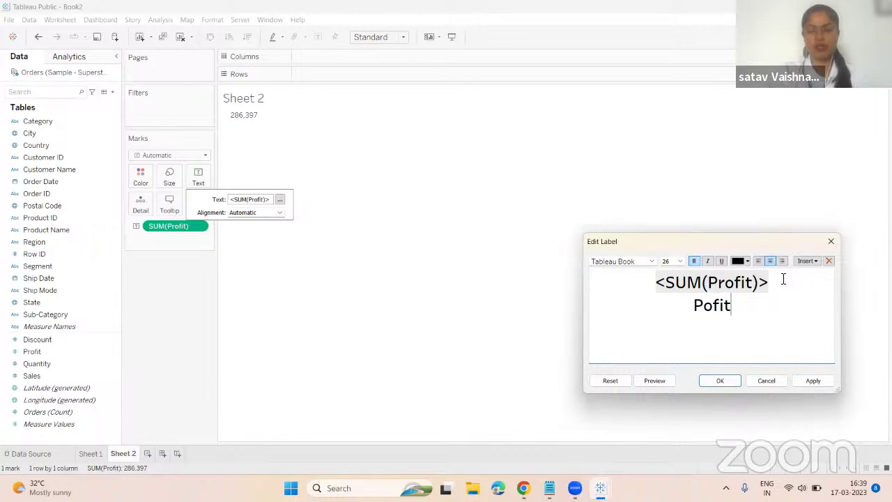
{"action": "key", "text": "BackSpace"}
{"action": "key", "text": "BackSpace"}
{"action": "key", "text": "BackSpace"}
{"action": "type", "text": "rofit"}
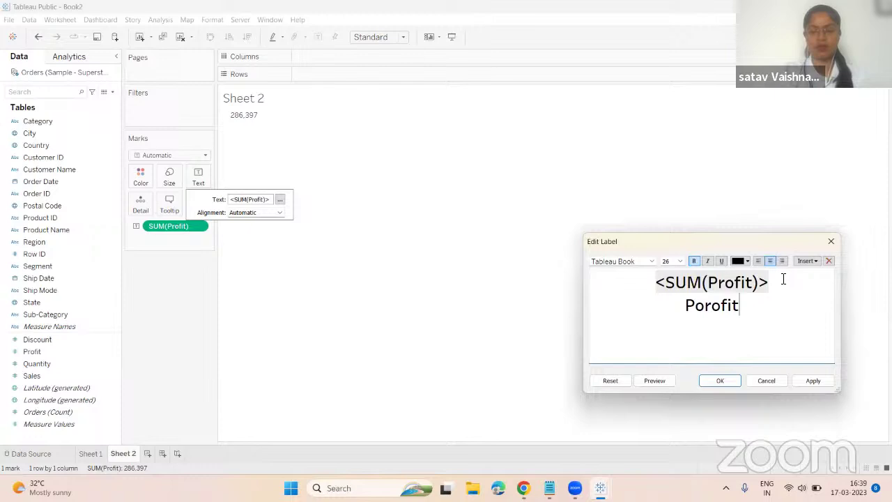
{"action": "key", "text": "Left"}
{"action": "key", "text": "Left"}
{"action": "key", "text": "Left"}
{"action": "key", "text": "Left"}
{"action": "key", "text": "BackSpace"}
{"action": "key", "text": "Right"}
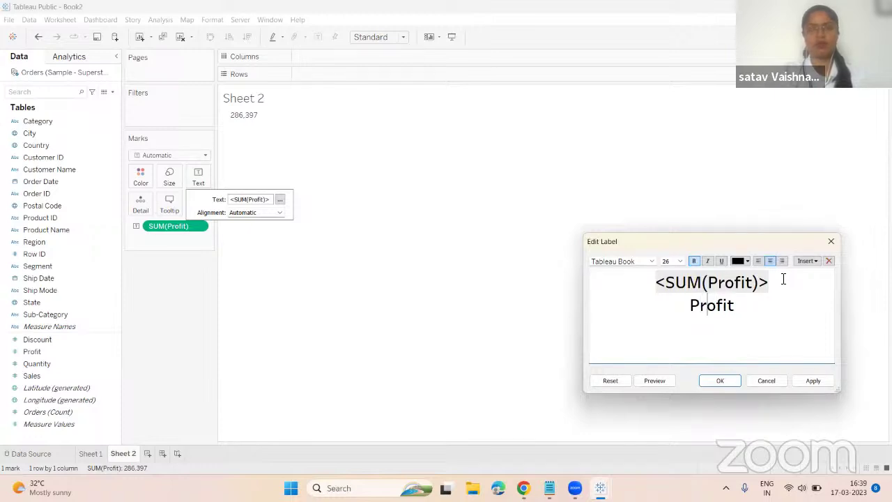
{"action": "key", "text": "Right"}
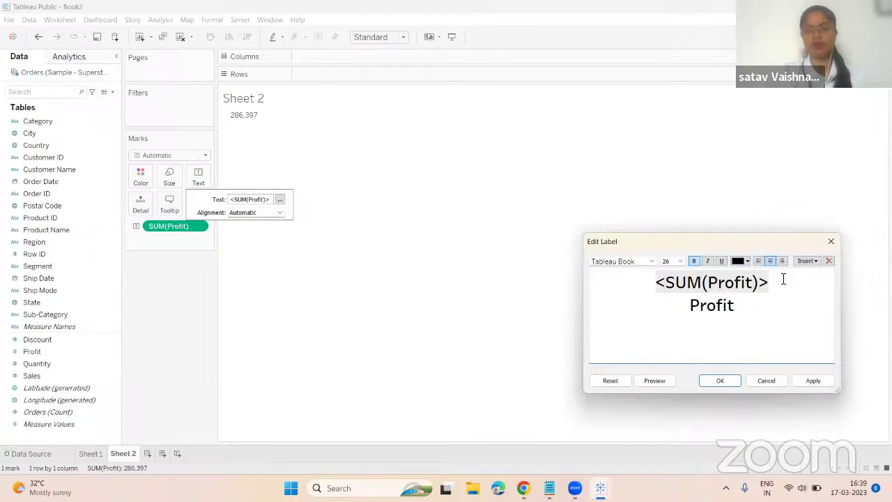
Apply the two-line Profit label on Sheet 2 and remove the bold formatting from both of its lines
{"action": "left_click", "coordinate": [732, 381]}
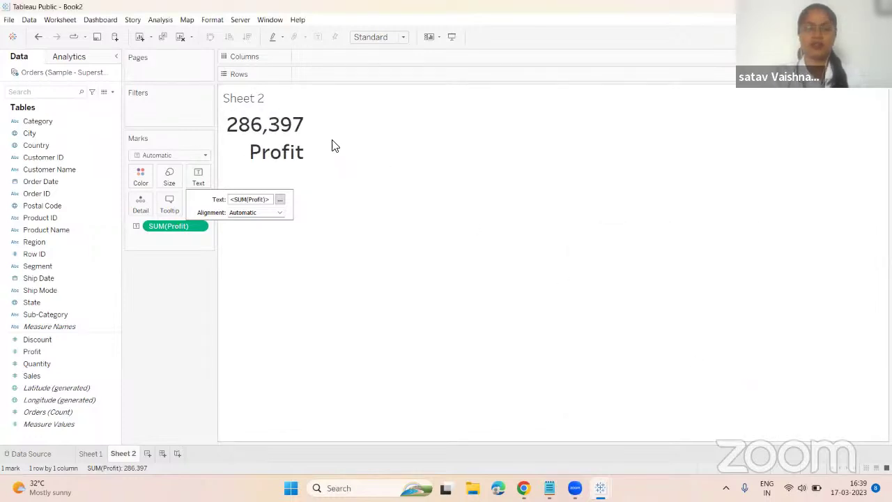
{"action": "left_click", "coordinate": [202, 176]}
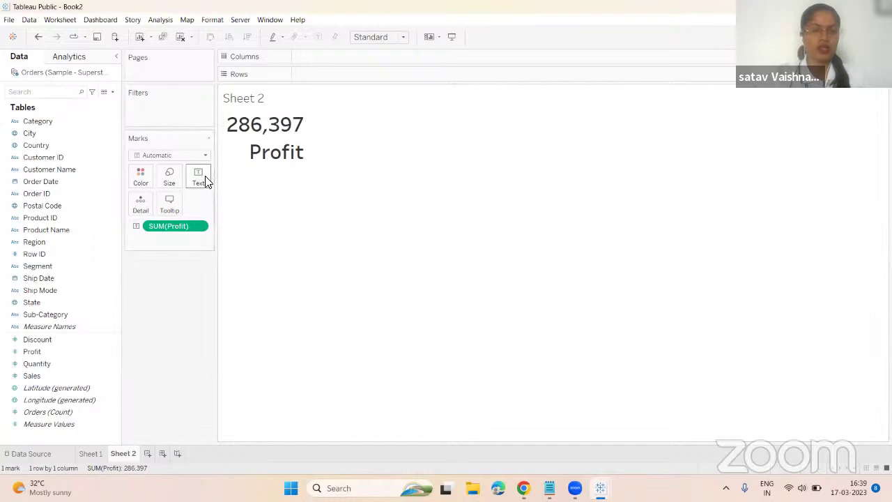
{"action": "left_click", "coordinate": [92, 454]}
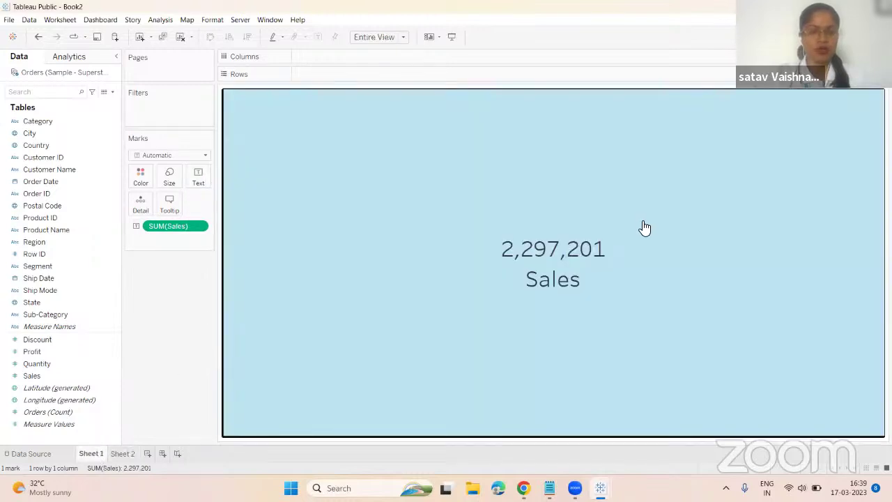
{"action": "left_click", "coordinate": [124, 453]}
{"action": "left_click", "coordinate": [200, 179]}
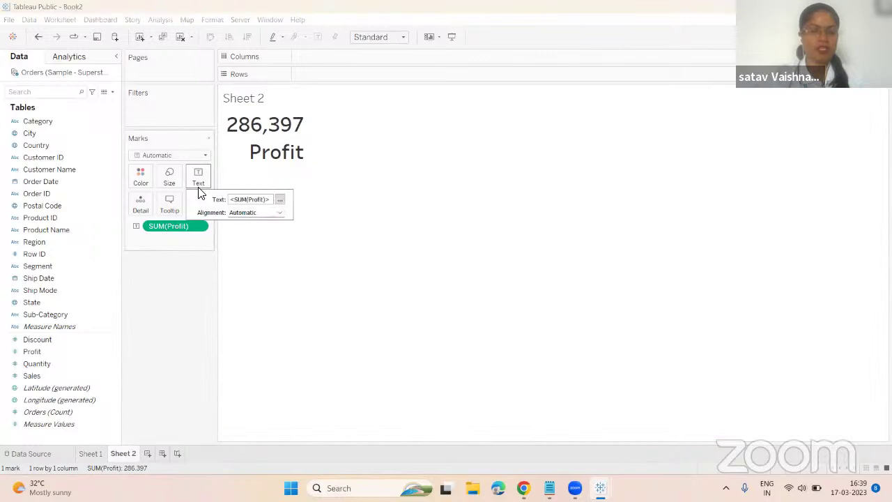
{"action": "left_click", "coordinate": [279, 201]}
{"action": "left_click_drag", "start_coordinate": [747, 318], "coordinate": [707, 273]}
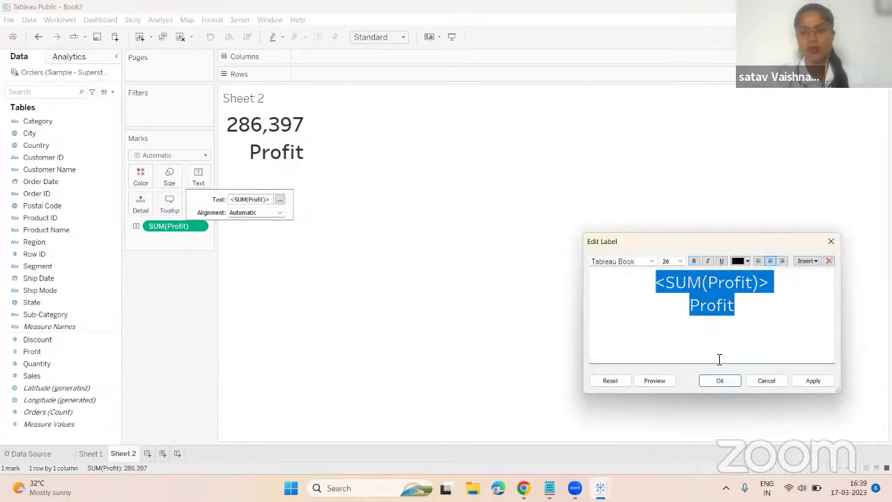
{"action": "left_click", "coordinate": [722, 381]}
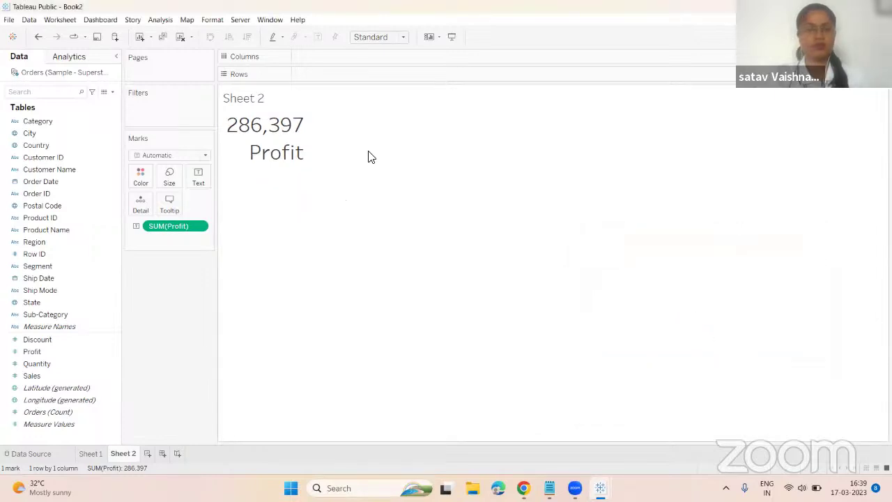
Center the Profit label text horizontally and fit the worksheet to Entire View
{"action": "left_click", "coordinate": [211, 180]}
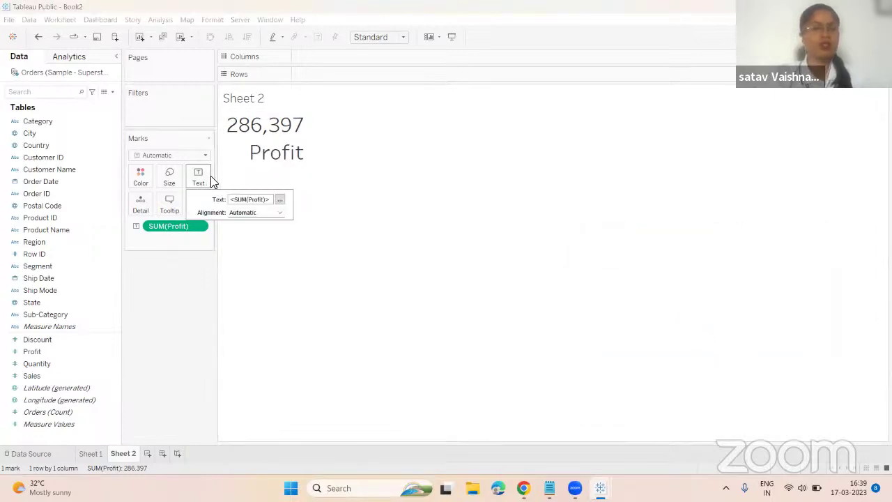
{"action": "left_click", "coordinate": [280, 212]}
{"action": "left_click", "coordinate": [255, 254]}
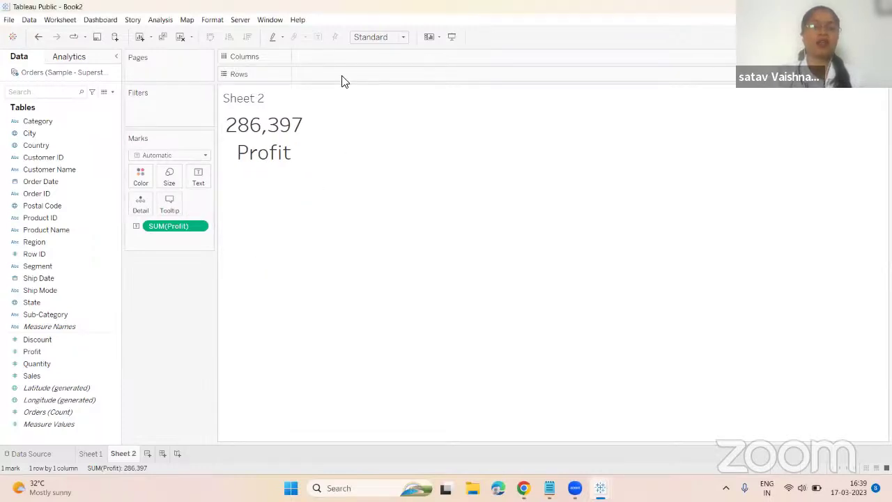
{"action": "left_click", "coordinate": [376, 37]}
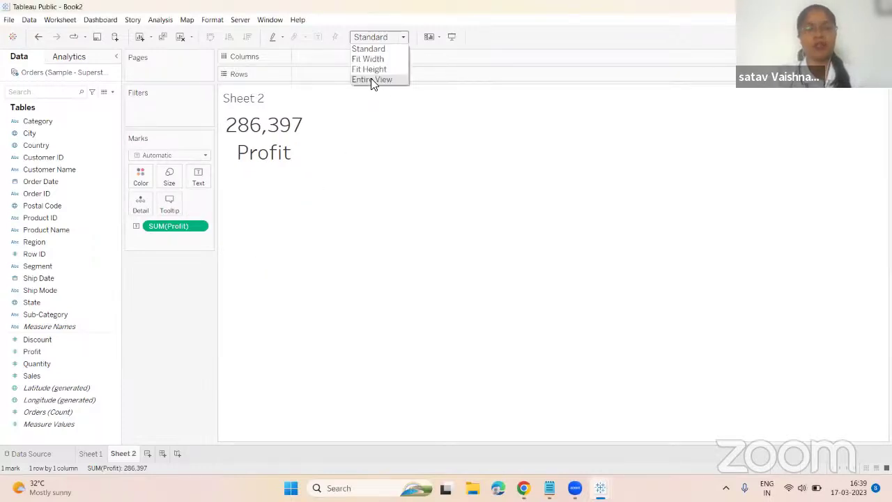
{"action": "left_click", "coordinate": [372, 80]}
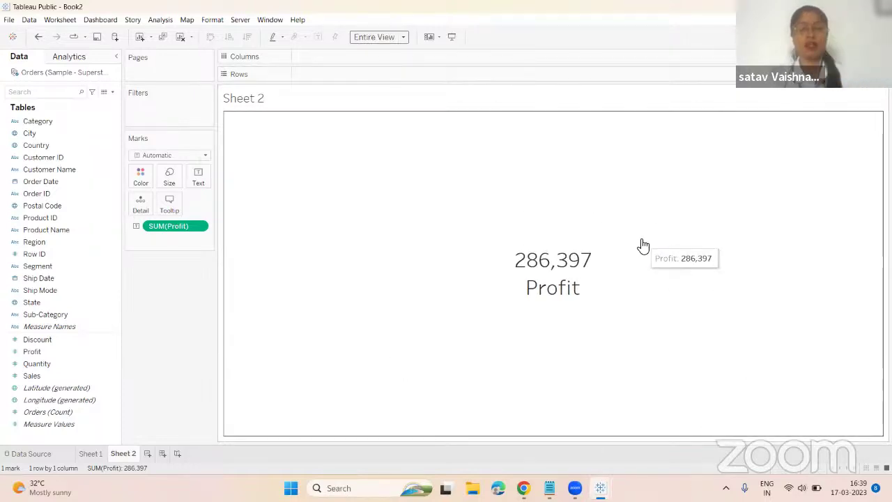
Format Sheet 2's axis rulers as a solid black line in the second-thickest width
{"action": "right_click", "coordinate": [307, 191]}
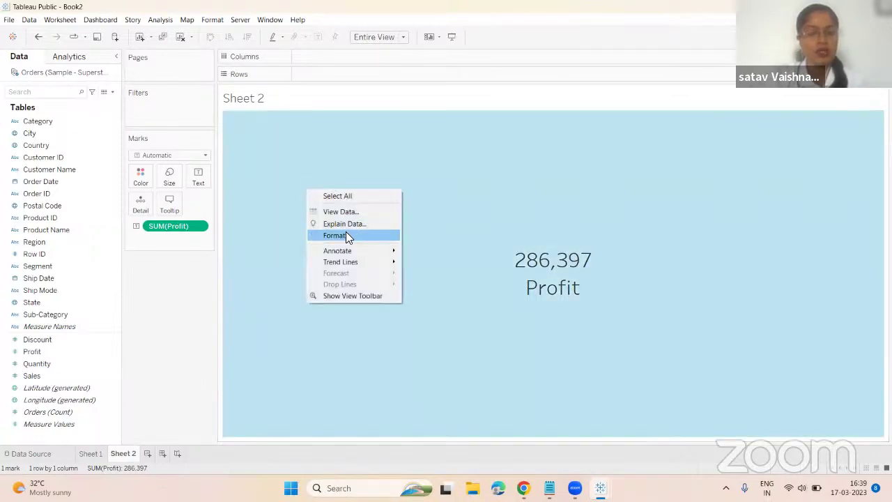
{"action": "left_click", "coordinate": [346, 236]}
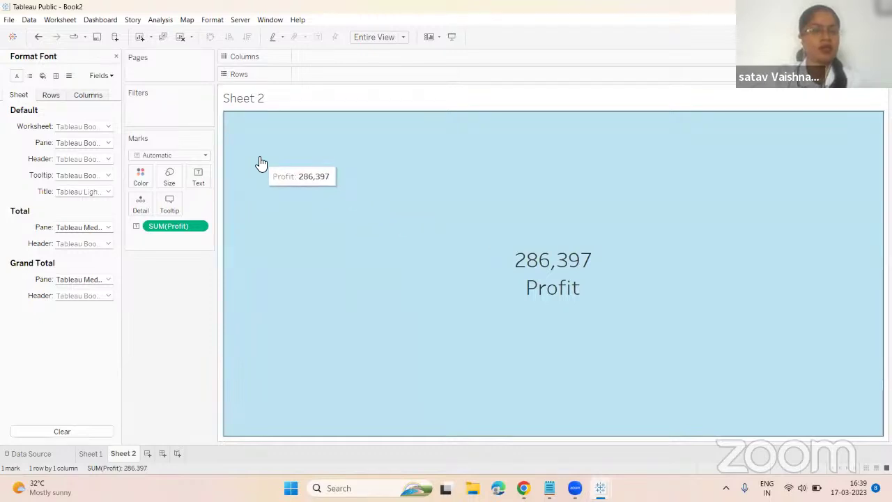
{"action": "right_click", "coordinate": [301, 161]}
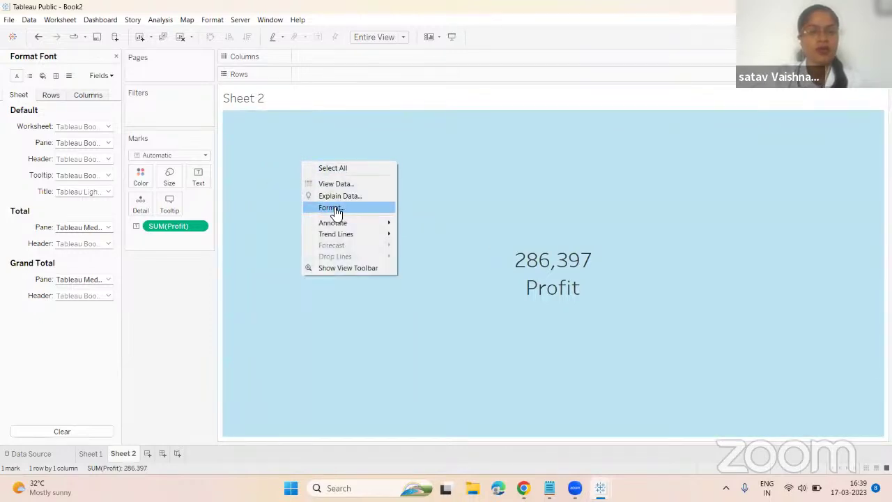
{"action": "left_click", "coordinate": [333, 208]}
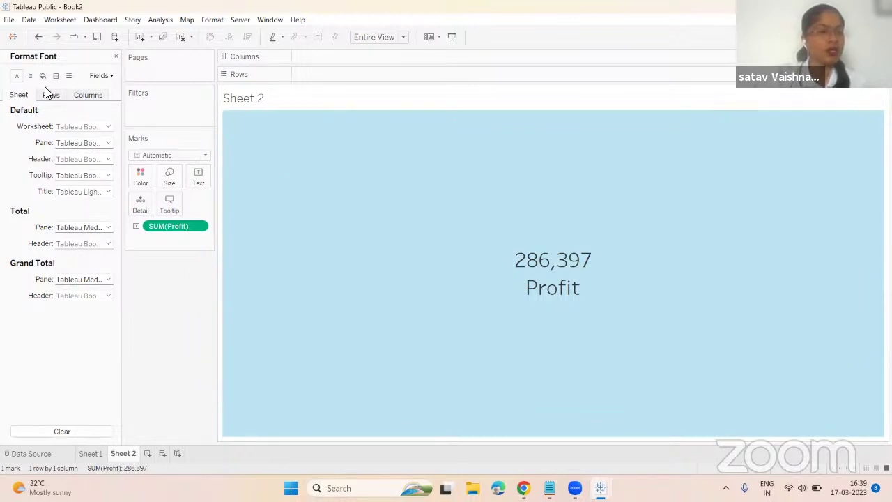
{"action": "left_click", "coordinate": [68, 76]}
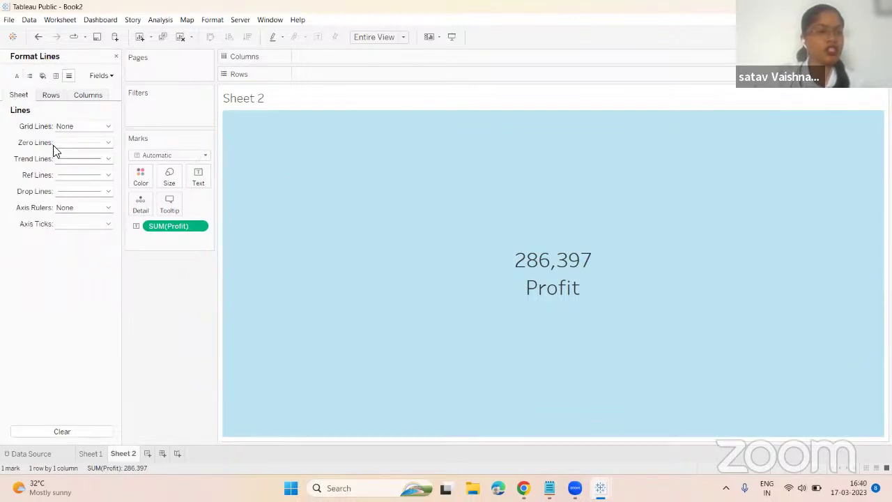
{"action": "left_click", "coordinate": [107, 207]}
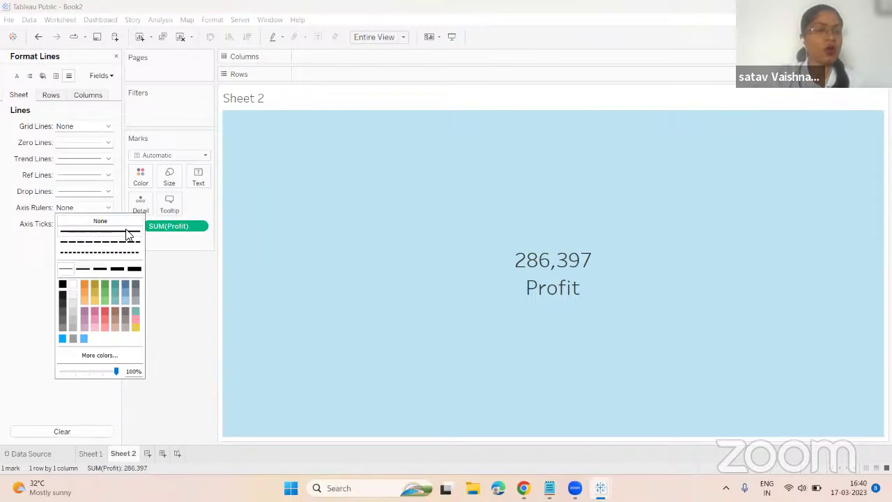
{"action": "left_click", "coordinate": [127, 233]}
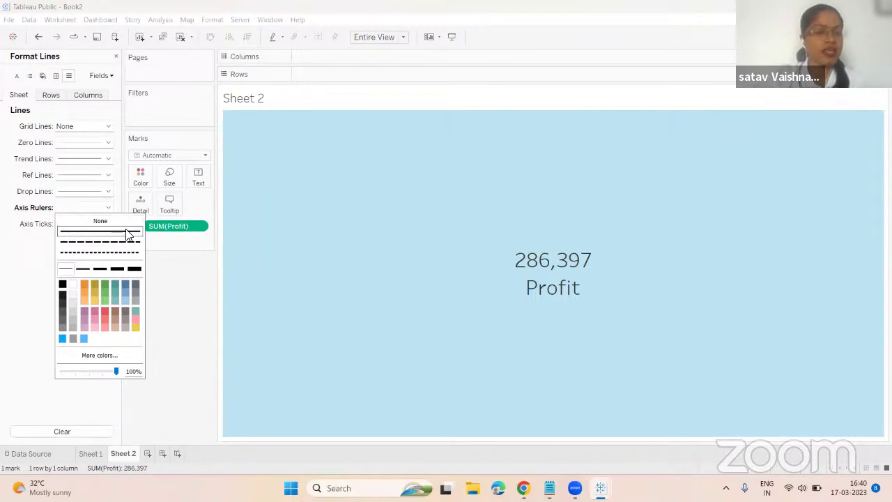
{"action": "left_click", "coordinate": [118, 270]}
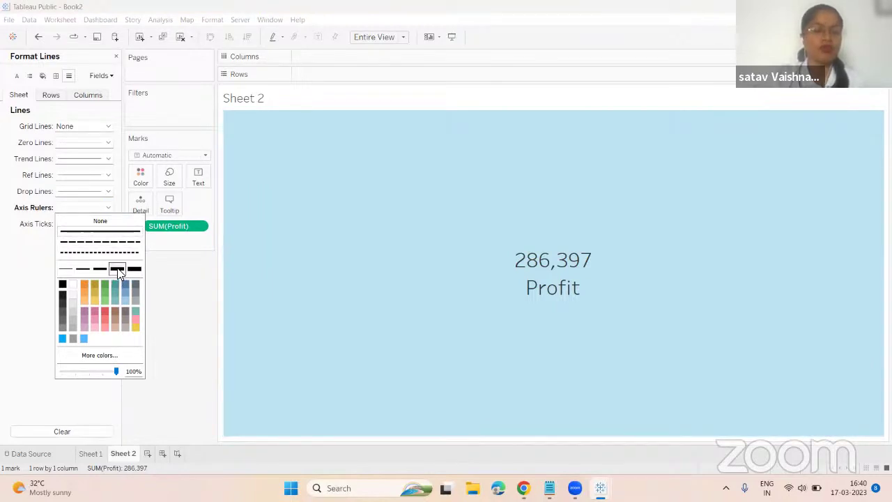
{"action": "left_click", "coordinate": [64, 288]}
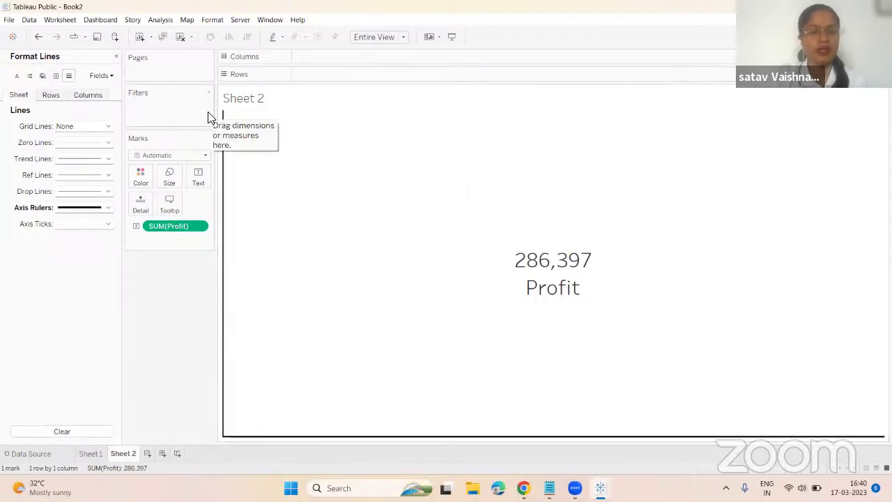
Set Sheet 2's default header border to a thick solid black line to frame the Profit card
{"action": "left_click", "coordinate": [55, 76]}
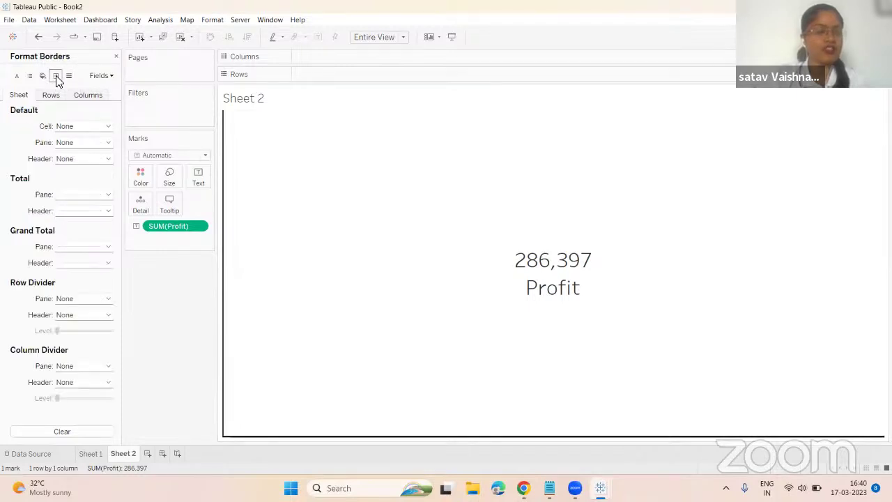
{"action": "left_click", "coordinate": [108, 159]}
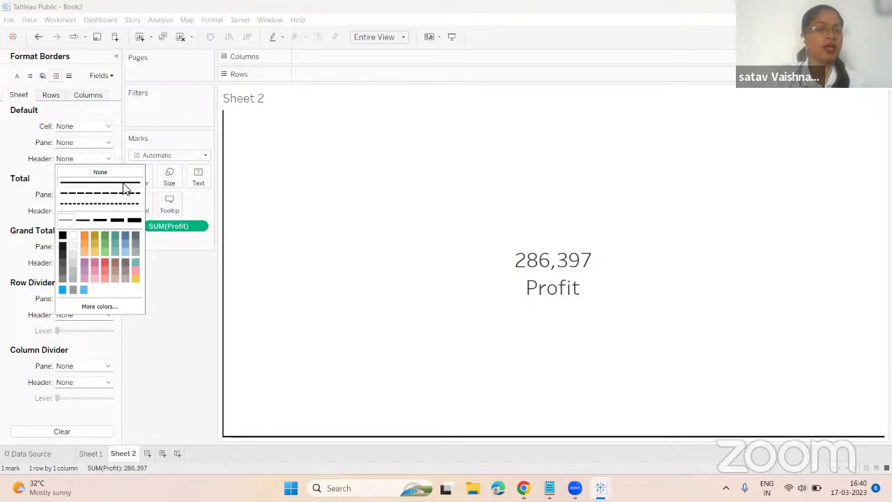
{"action": "left_click", "coordinate": [123, 184]}
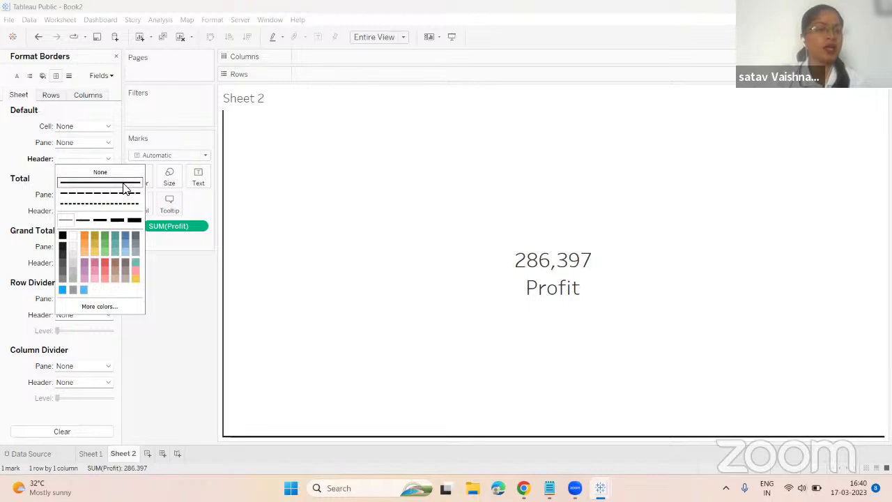
{"action": "left_click", "coordinate": [63, 238]}
{"action": "left_click", "coordinate": [185, 296]}
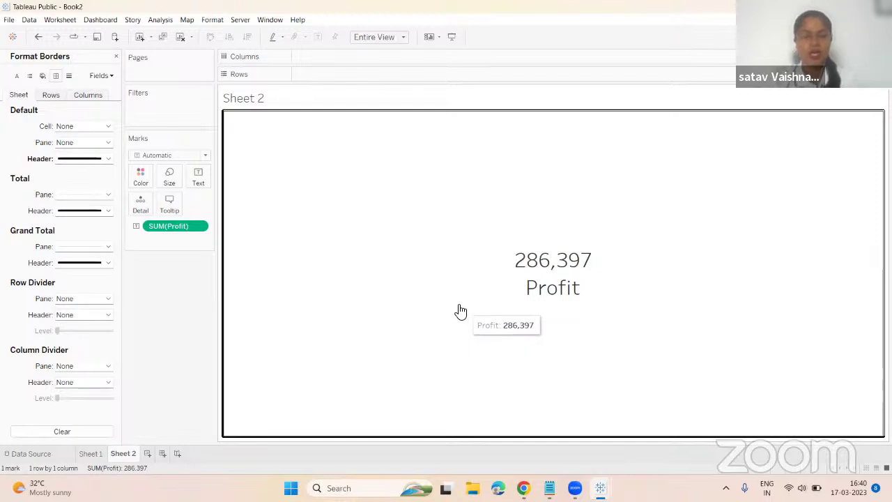
Rename Sheet 1 as "card sales" and Sheet 2 as "card profit"
{"action": "left_click", "coordinate": [82, 450]}
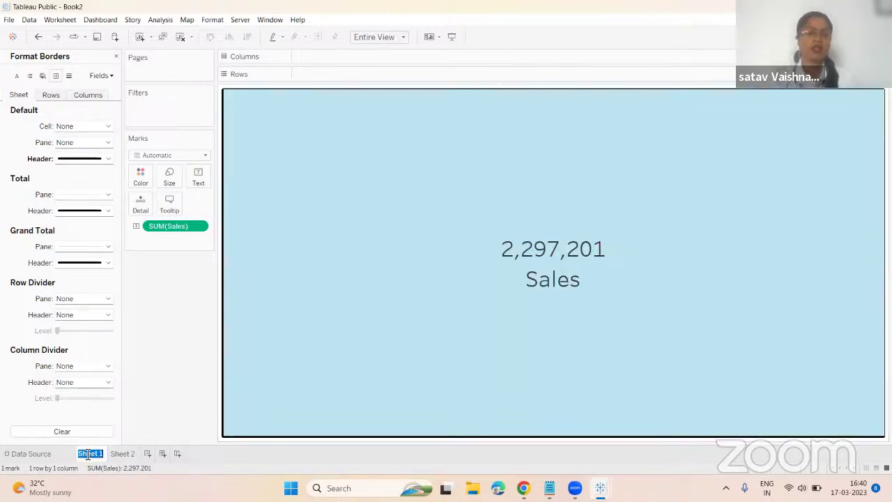
{"action": "double_click", "coordinate": [88, 462]}
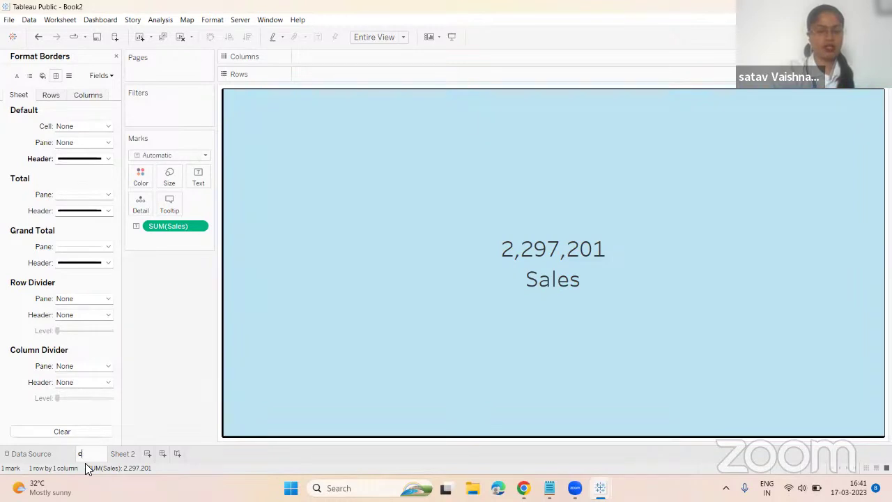
{"action": "type", "text": "card"}
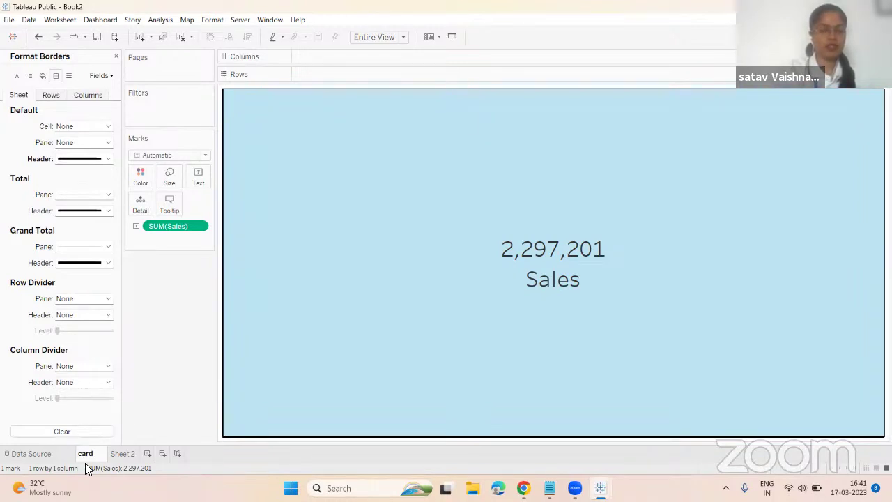
{"action": "type", "text": " sales"}
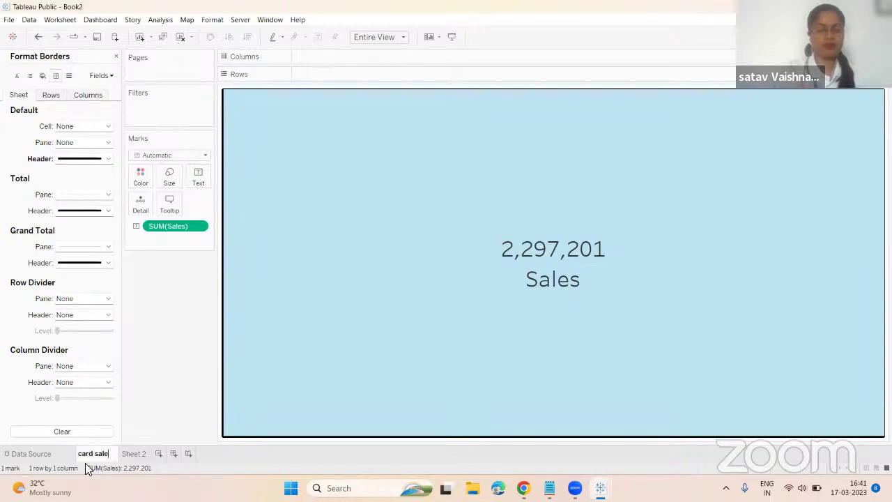
{"action": "double_click", "coordinate": [142, 455]}
{"action": "key", "text": "BackSpace"}
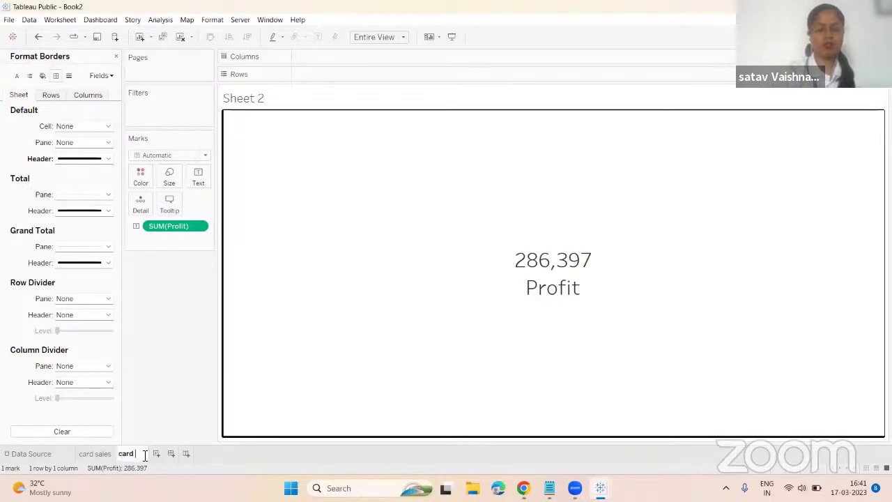
{"action": "type", "text": "card profit"}
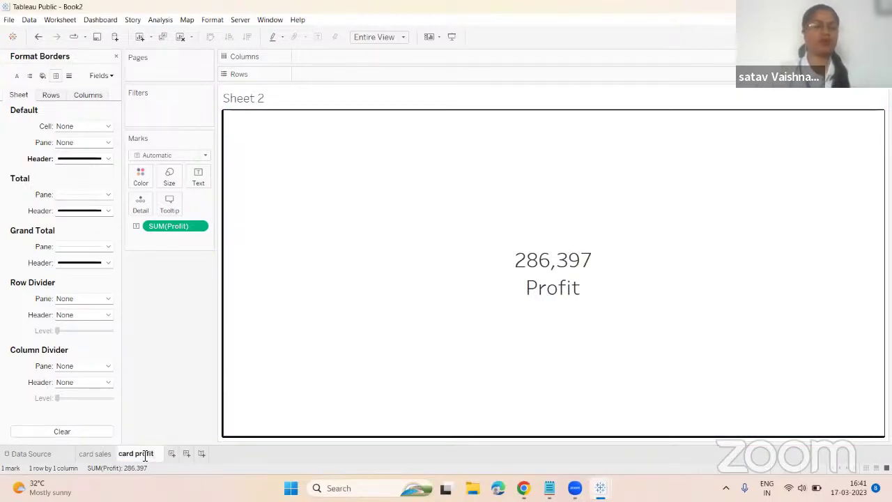
Create a new worksheet, Sheet 3, plotting the Sales and Profit measures in Rows against Order Date in Columns
{"action": "left_click", "coordinate": [172, 454]}
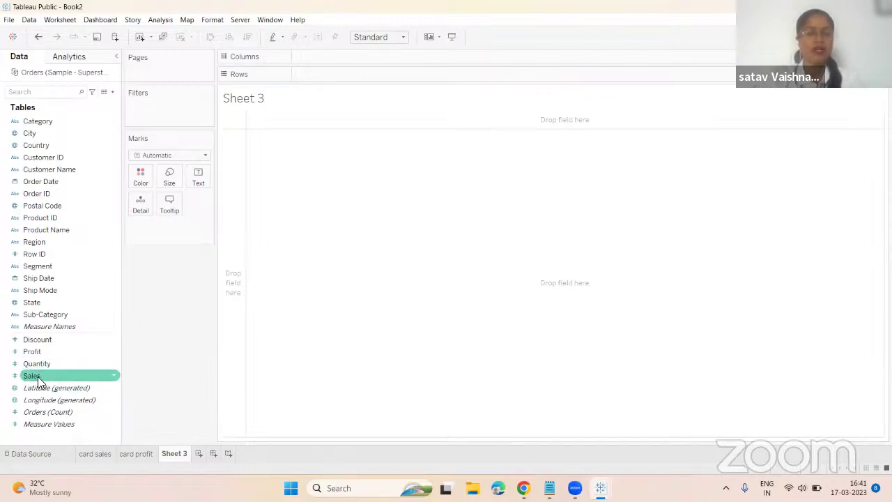
{"action": "mouse_move", "coordinate": [39, 380]}
{"action": "left_mouse_down"}
{"action": "mouse_move", "coordinate": [288, 85]}
{"action": "mouse_move", "coordinate": [307, 79]}
{"action": "left_mouse_up"}
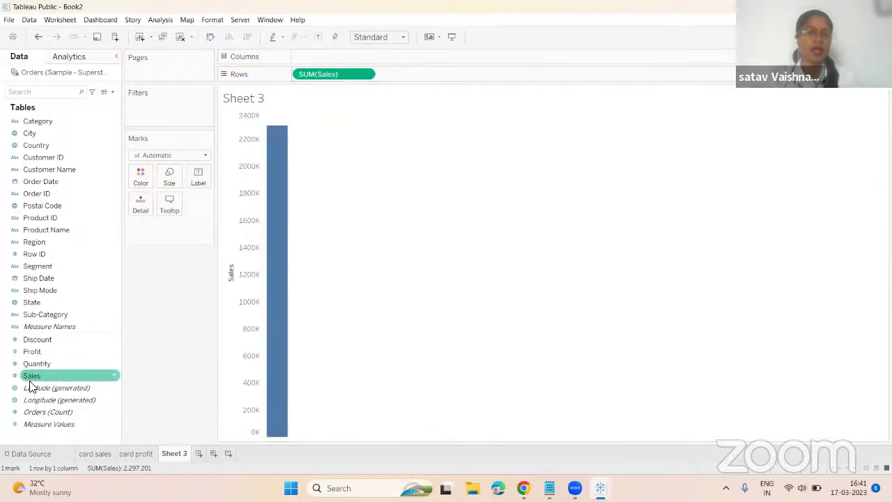
{"action": "left_click_drag", "start_coordinate": [45, 354], "coordinate": [405, 76]}
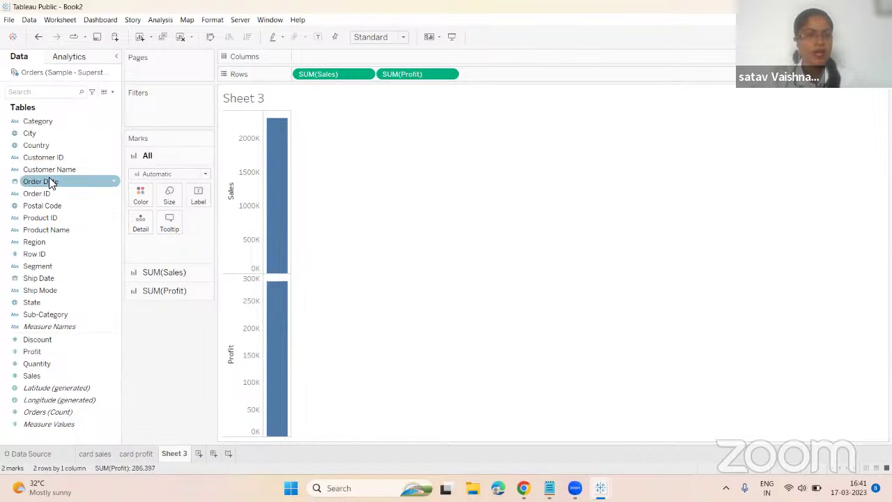
{"action": "left_click_drag", "start_coordinate": [49, 181], "coordinate": [292, 67]}
{"action": "left_click_drag", "start_coordinate": [292, 67], "coordinate": [292, 67]}
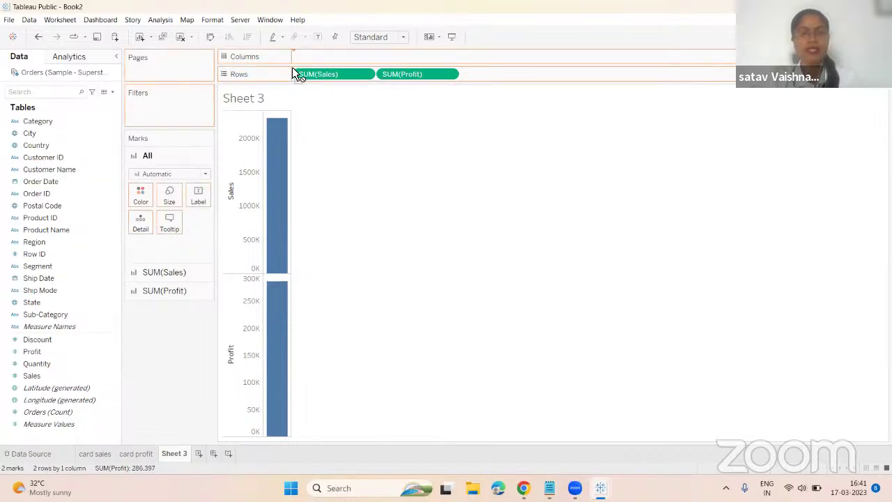
{"action": "mouse_move", "coordinate": [601, 488]}
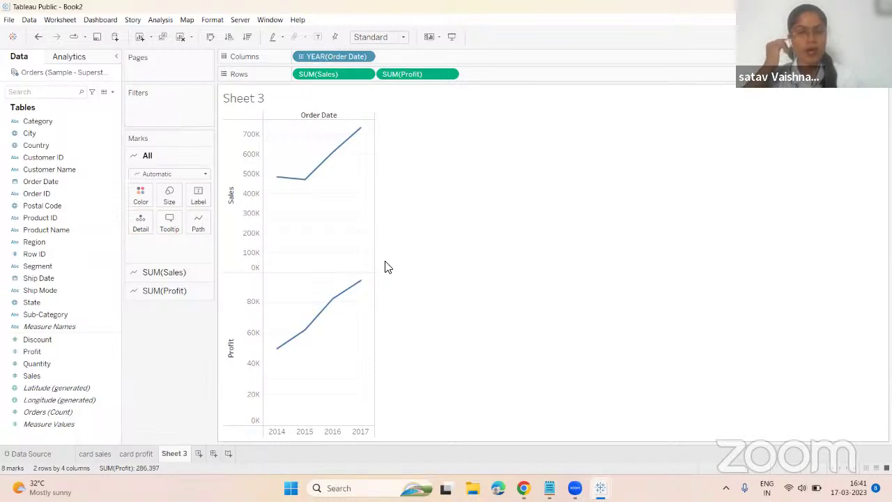
Change Order Date on Columns to the continuous quarter level so Sales and Profit plot by year and quarter
{"action": "left_click", "coordinate": [369, 56]}
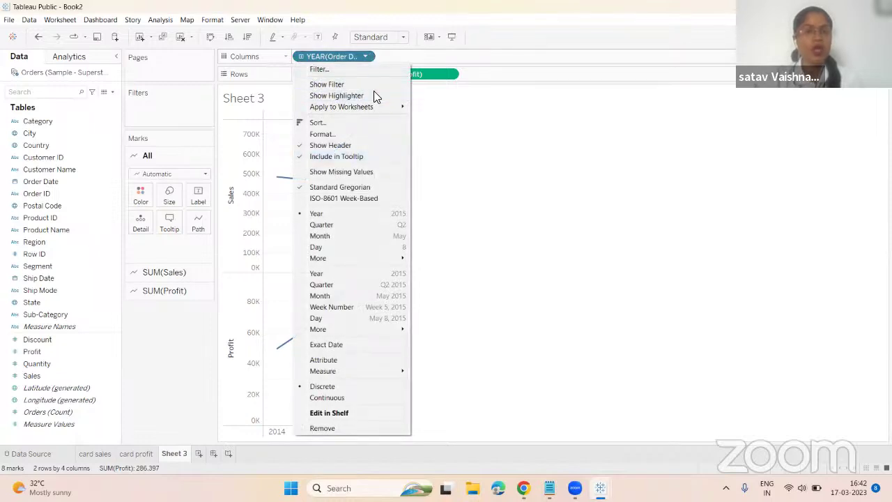
{"action": "left_click", "coordinate": [478, 151]}
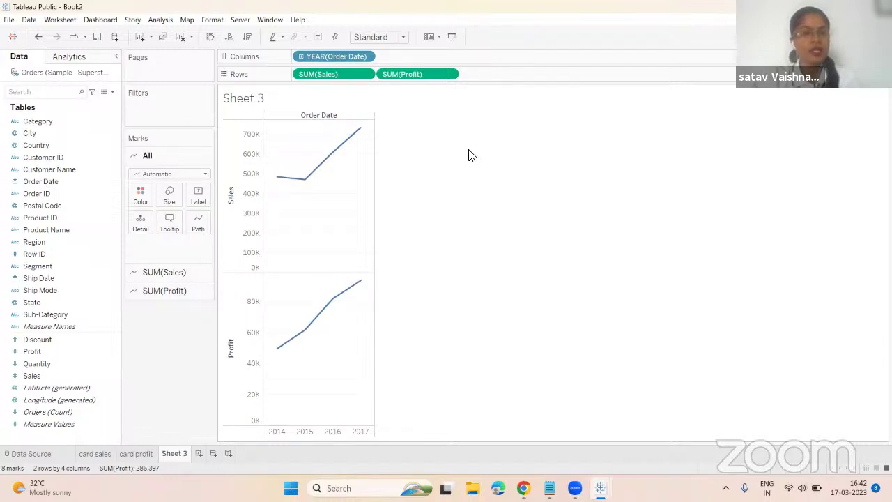
{"action": "mouse_move", "coordinate": [361, 265]}
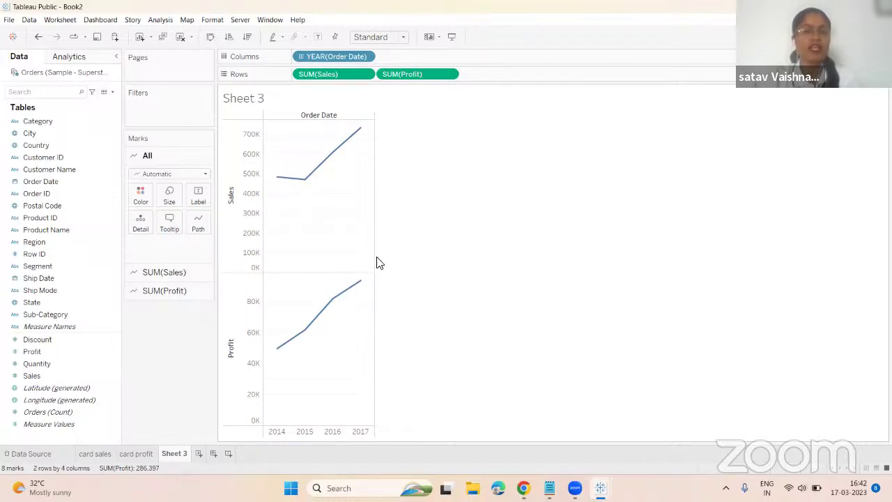
{"action": "left_click", "coordinate": [364, 56]}
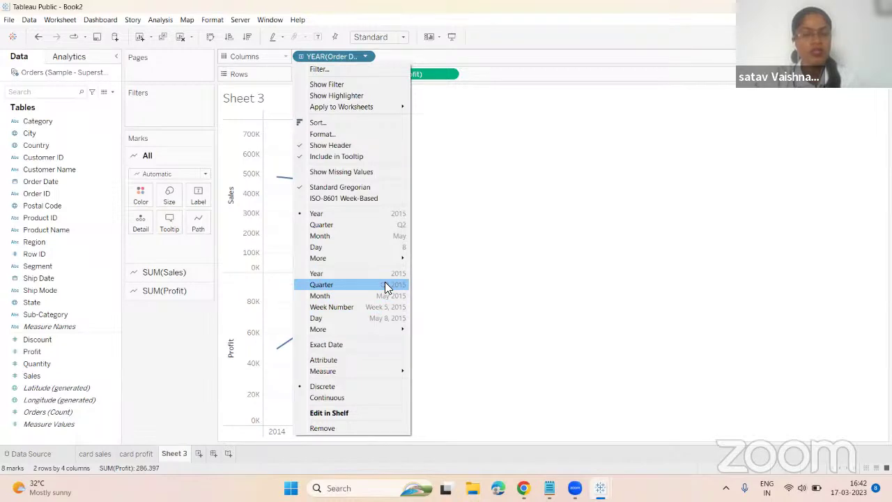
{"action": "left_click", "coordinate": [388, 286]}
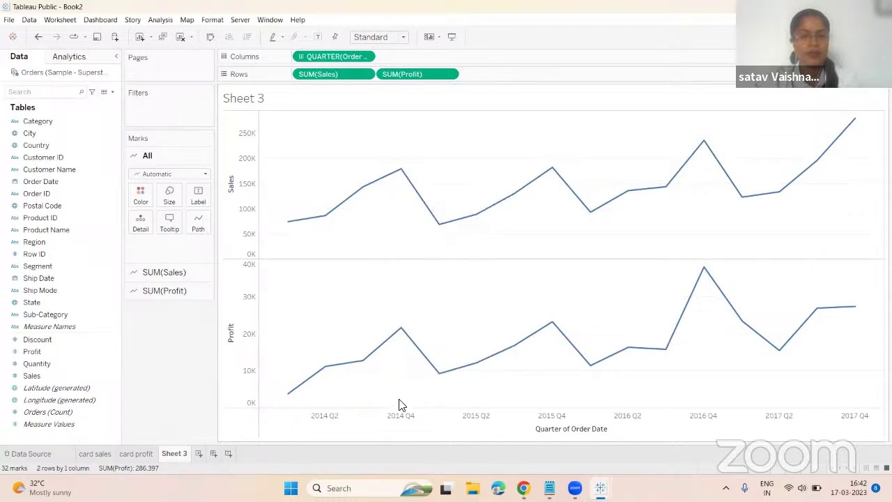
Color the Sales and Profit lines by adding Measure Names to Color for all marks
{"action": "mouse_move", "coordinate": [426, 362]}
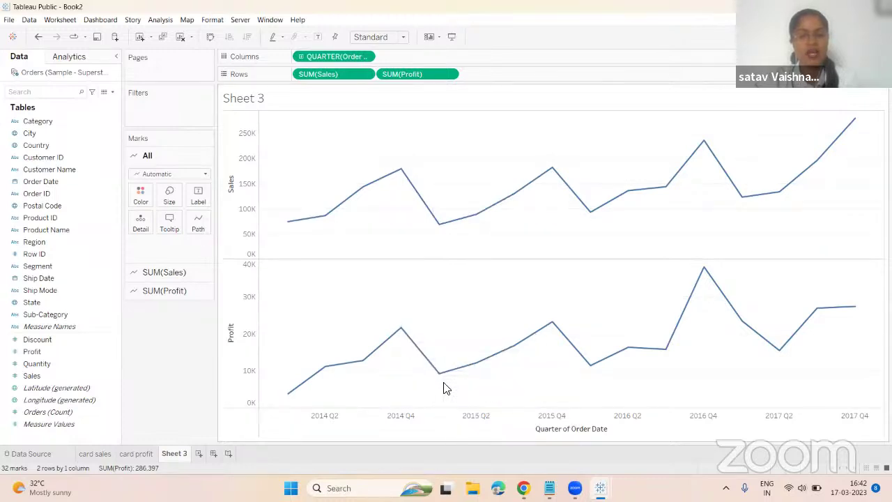
{"action": "mouse_move", "coordinate": [443, 385]}
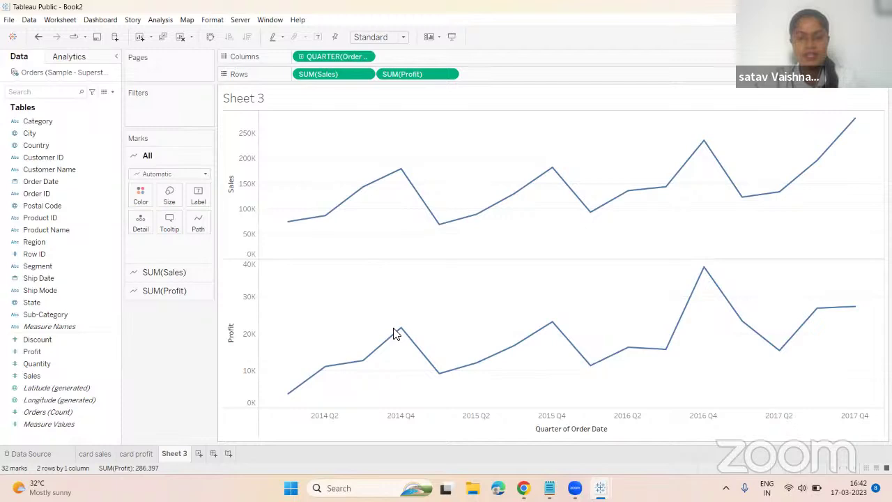
{"action": "mouse_move", "coordinate": [398, 341]}
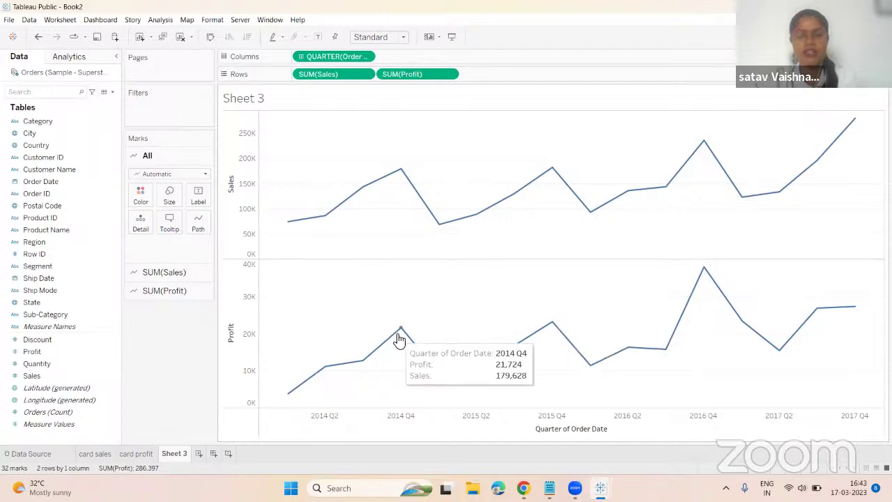
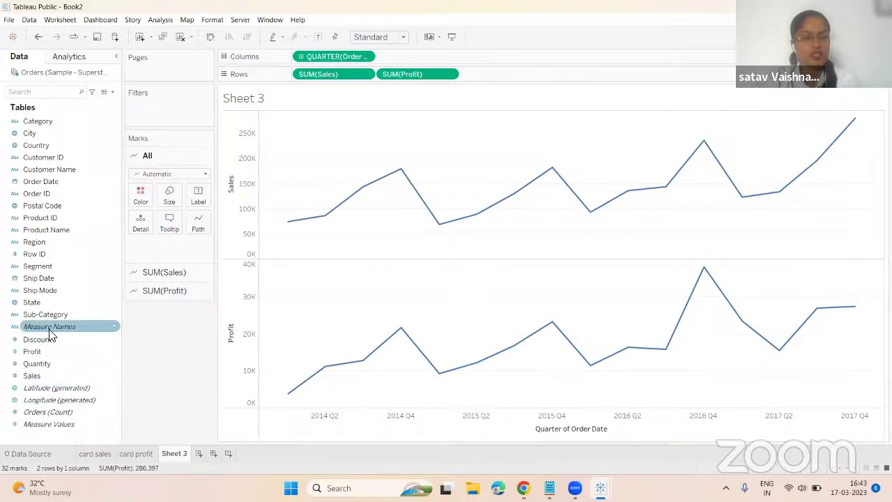
{"action": "left_click_drag", "start_coordinate": [54, 325], "coordinate": [140, 191]}
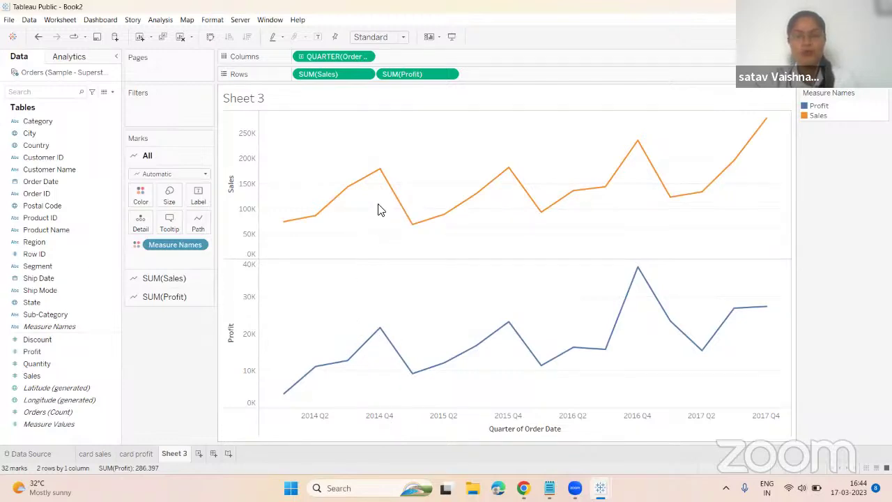
Rename Sheet 3 as "g pro and sales"
{"action": "double_click", "coordinate": [178, 455]}
{"action": "key", "text": "BackSpace"}
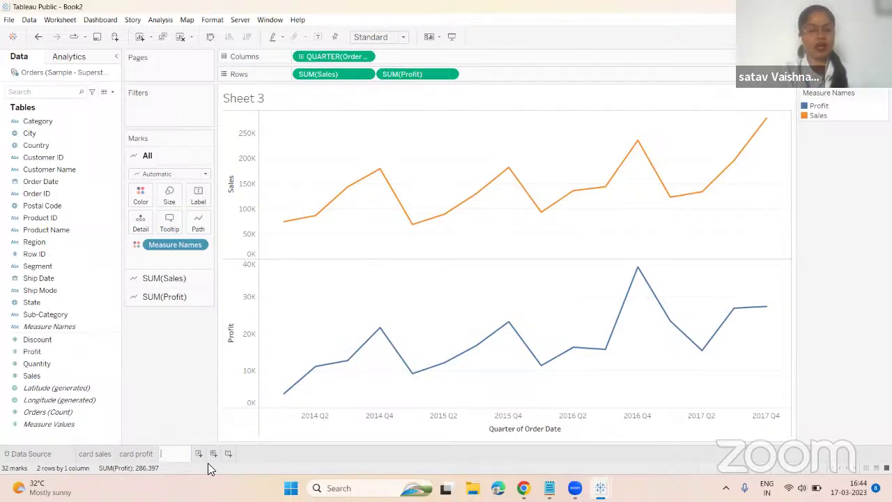
{"action": "type", "text": "g p"}
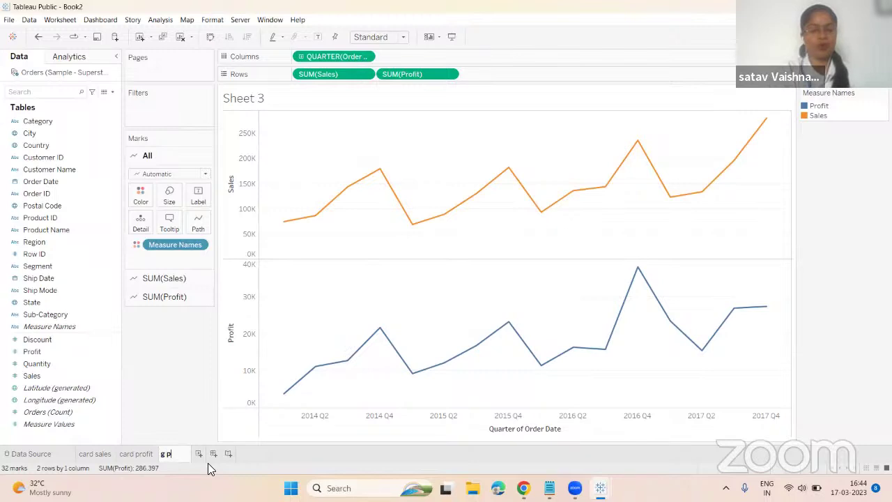
{"action": "type", "text": "ro and sale"}
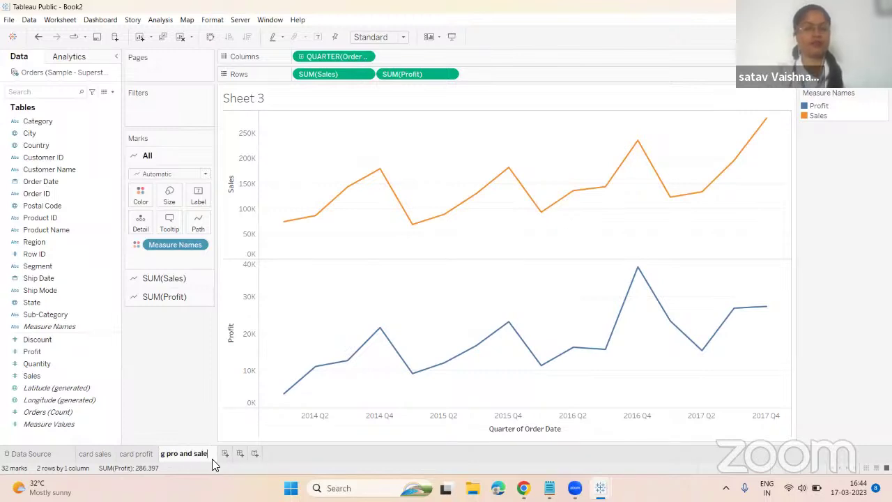
{"action": "type", "text": "s"}
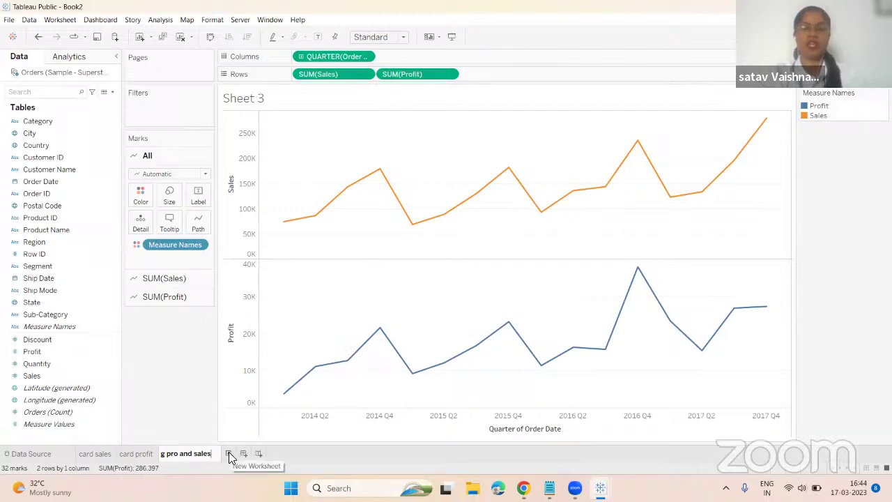
Switch to the Notepad file of Super-store dataset questions, review the next question and its chart type, and minimize it
{"action": "left_click", "coordinate": [549, 488]}
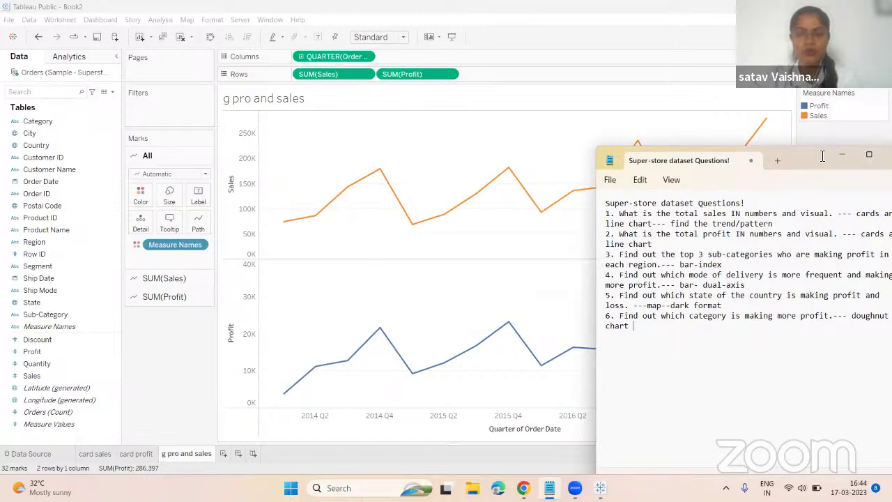
{"action": "left_click_drag", "start_coordinate": [823, 156], "coordinate": [487, 119]}
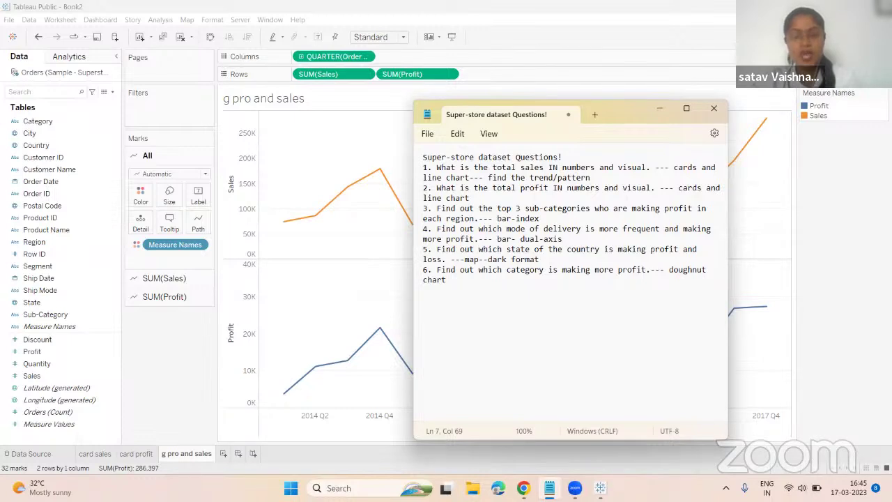
{"action": "left_click", "coordinate": [658, 108]}
Create a new worksheet, Sheet 4, charting Profit in Columns against Region and Sub-Category in Rows
{"action": "left_click", "coordinate": [223, 454]}
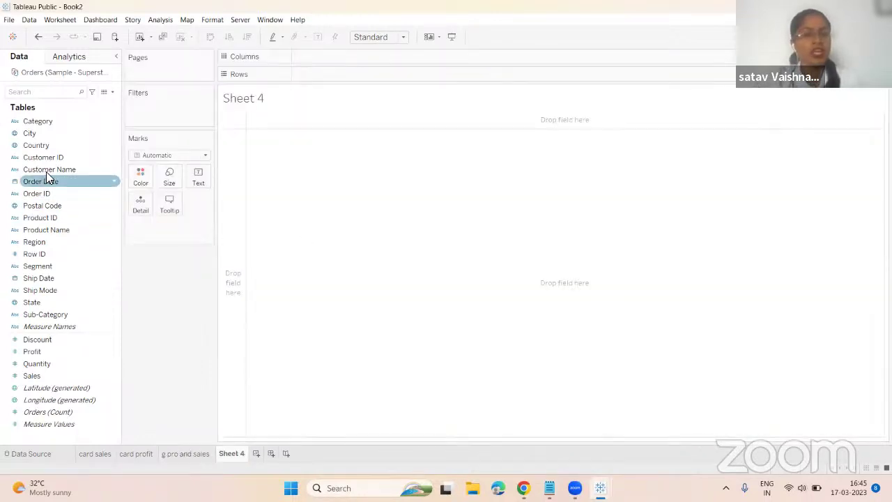
{"action": "left_click", "coordinate": [40, 240]}
{"action": "left_click_drag", "start_coordinate": [40, 240], "coordinate": [314, 76]}
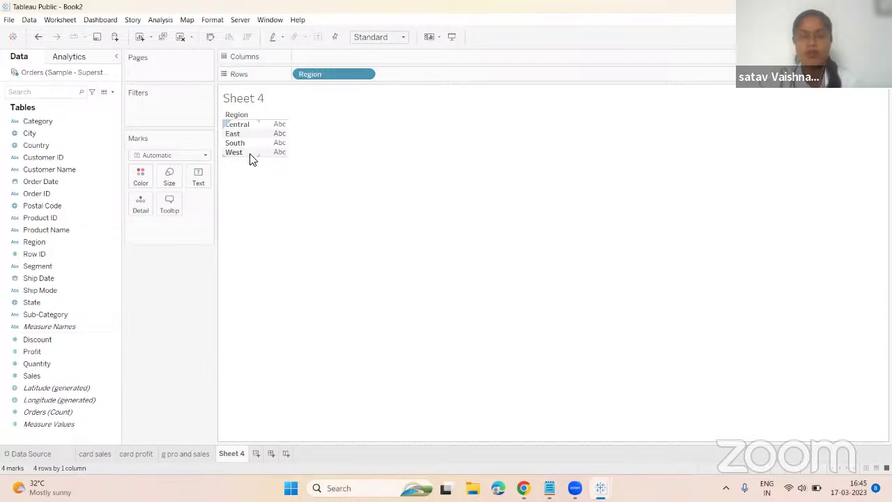
{"action": "left_click", "coordinate": [63, 315]}
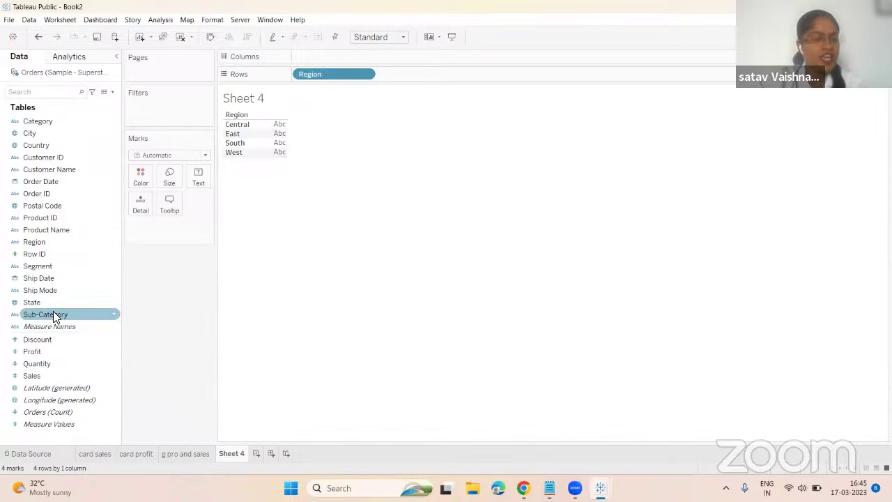
{"action": "left_click_drag", "start_coordinate": [43, 315], "coordinate": [402, 72]}
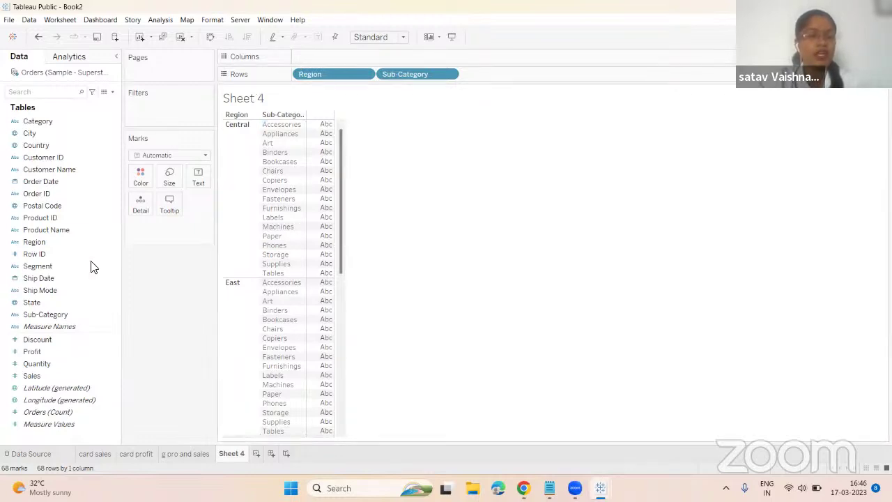
{"action": "left_click_drag", "start_coordinate": [39, 350], "coordinate": [295, 56]}
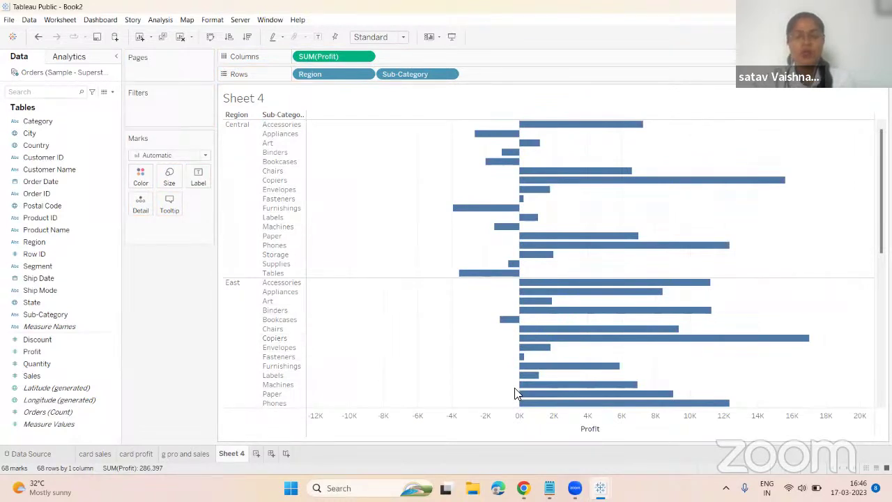
Create a calculated field named "index" with the formula INDEX()
{"action": "mouse_move", "coordinate": [602, 286]}
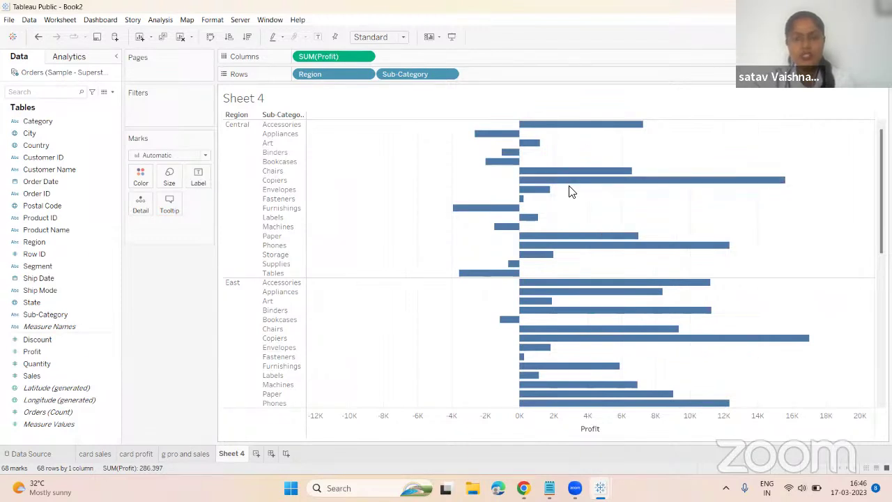
{"action": "mouse_move", "coordinate": [573, 177]}
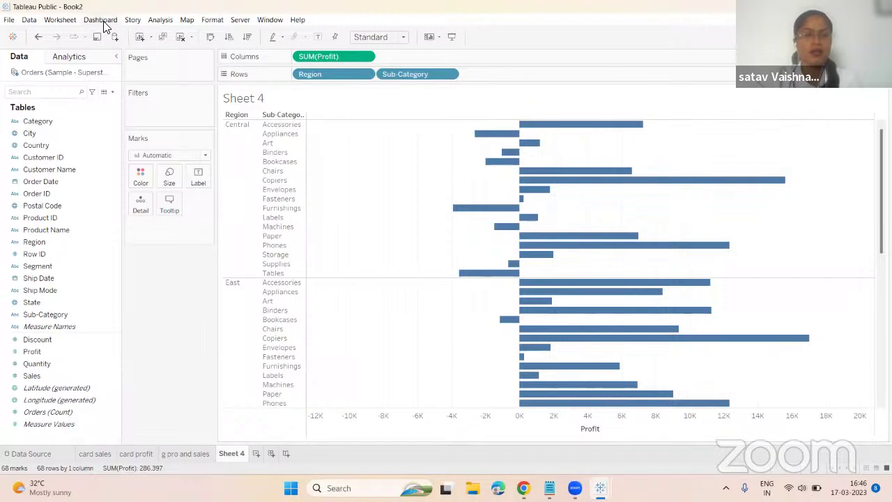
{"action": "left_click", "coordinate": [160, 20]}
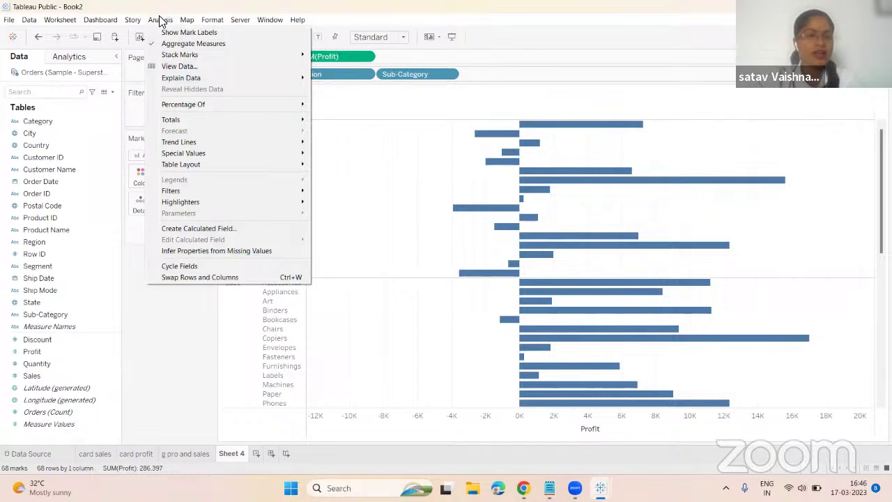
{"action": "left_click", "coordinate": [208, 230]}
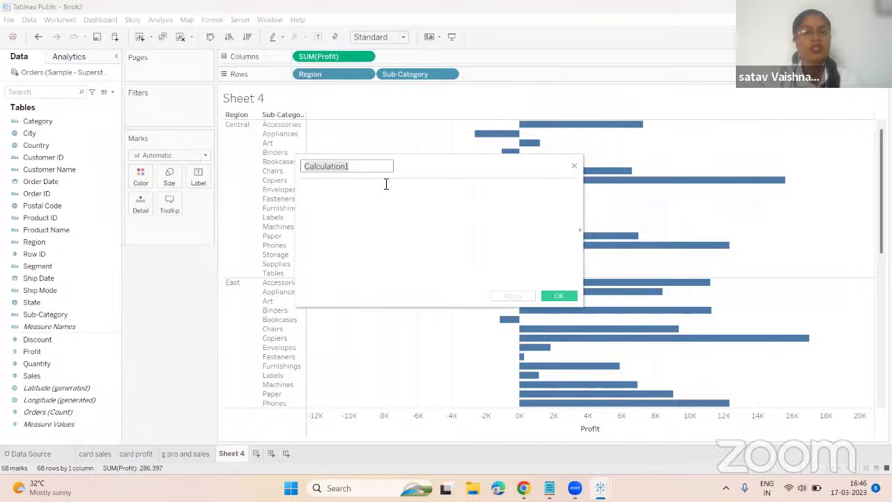
{"action": "left_click_drag", "start_coordinate": [350, 167], "coordinate": [303, 170]}
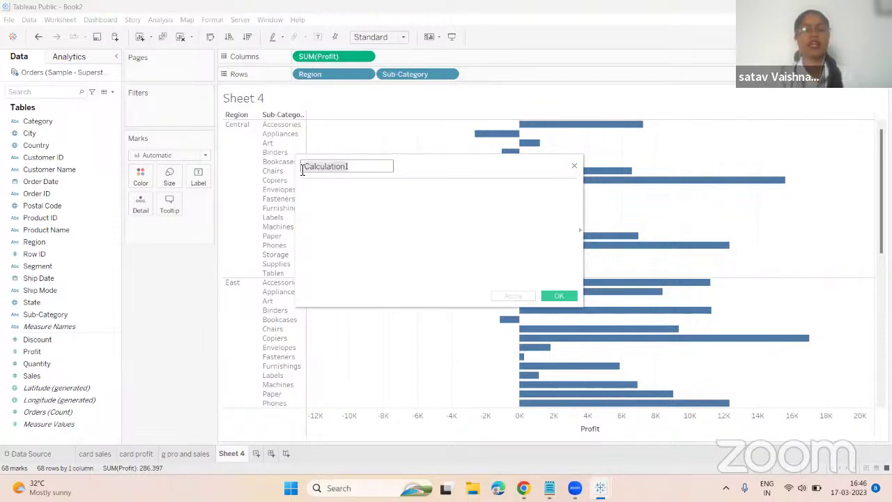
{"action": "key", "text": "BackSpace"}
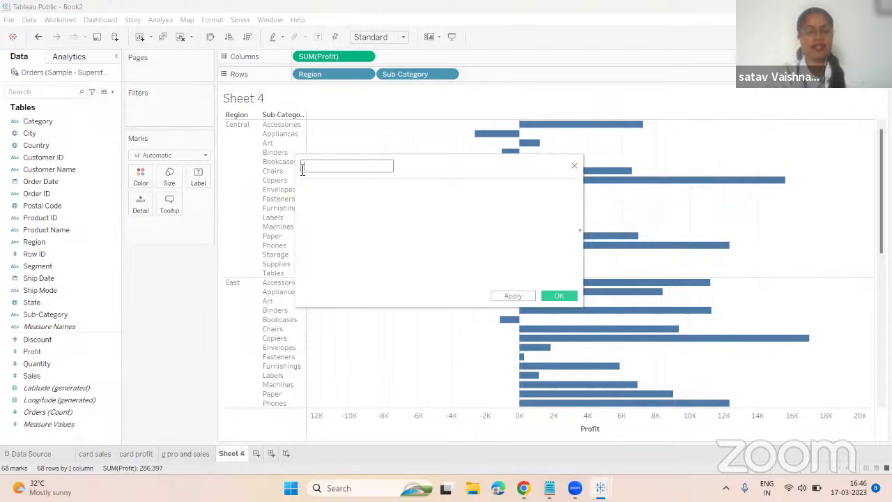
{"action": "type", "text": "in"}
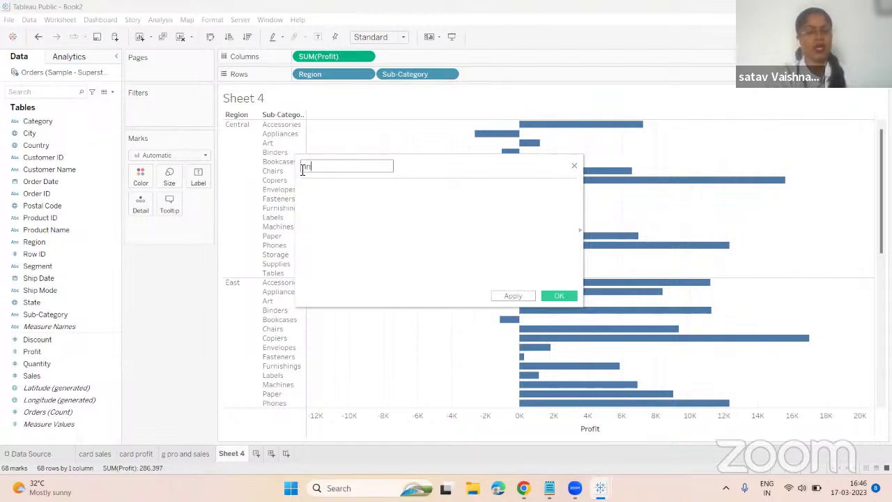
{"action": "type", "text": "dex"}
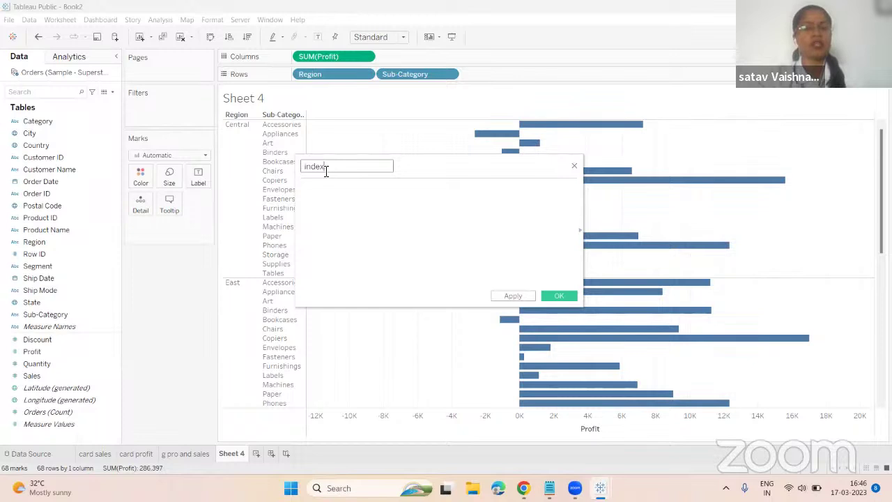
{"action": "left_click", "coordinate": [312, 188]}
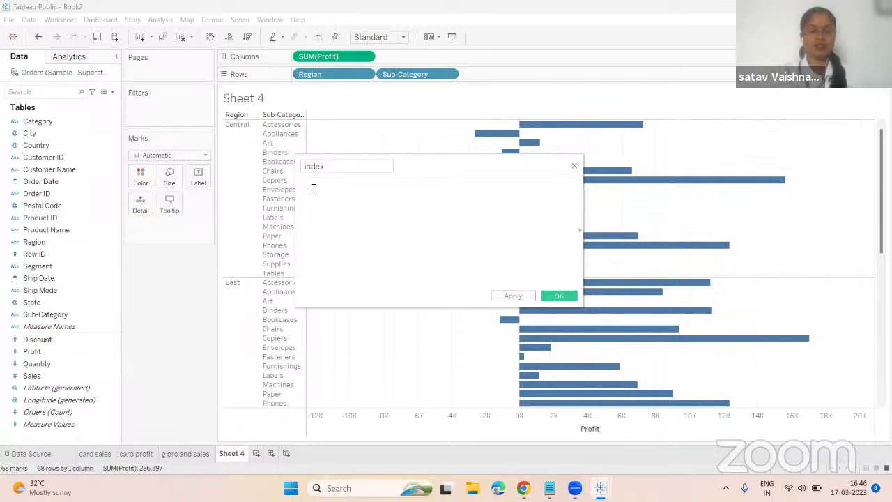
{"action": "type", "text": "i"}
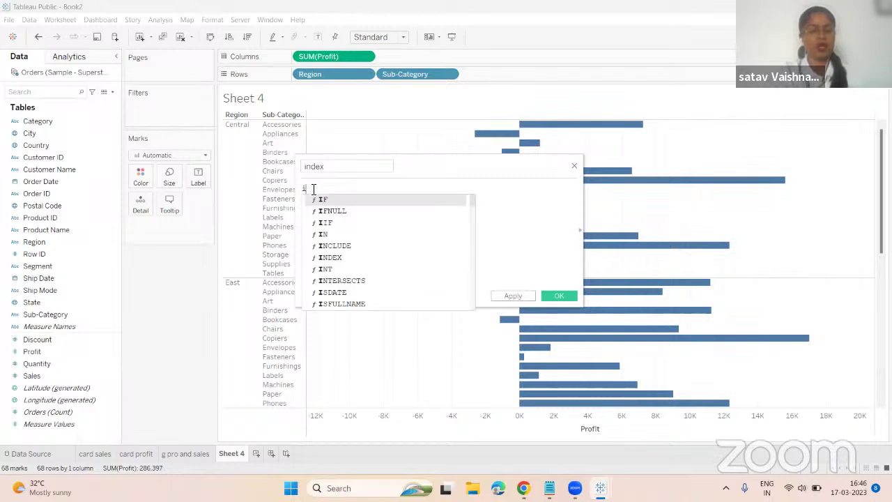
{"action": "type", "text": "nd"}
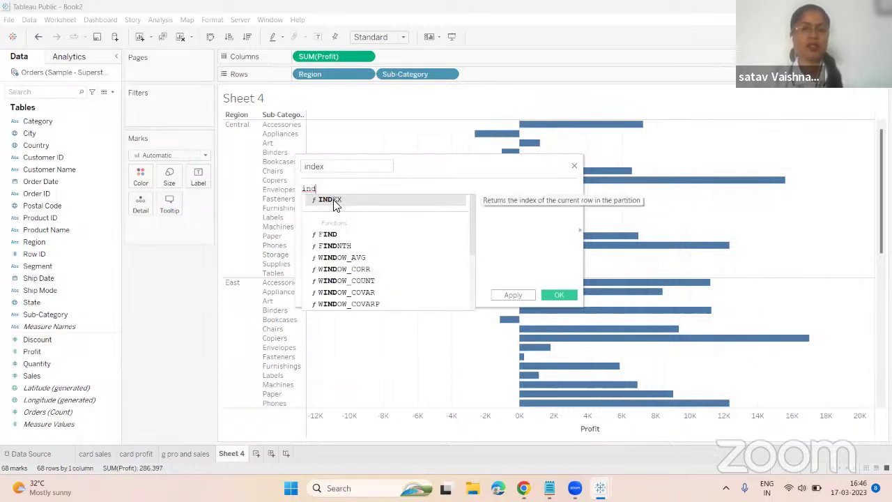
{"action": "double_click", "coordinate": [333, 202]}
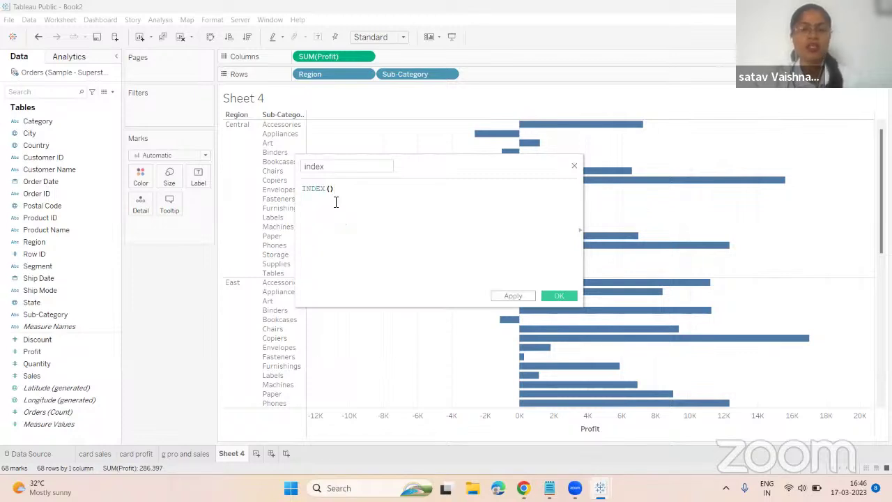
{"action": "left_click", "coordinate": [563, 296]}
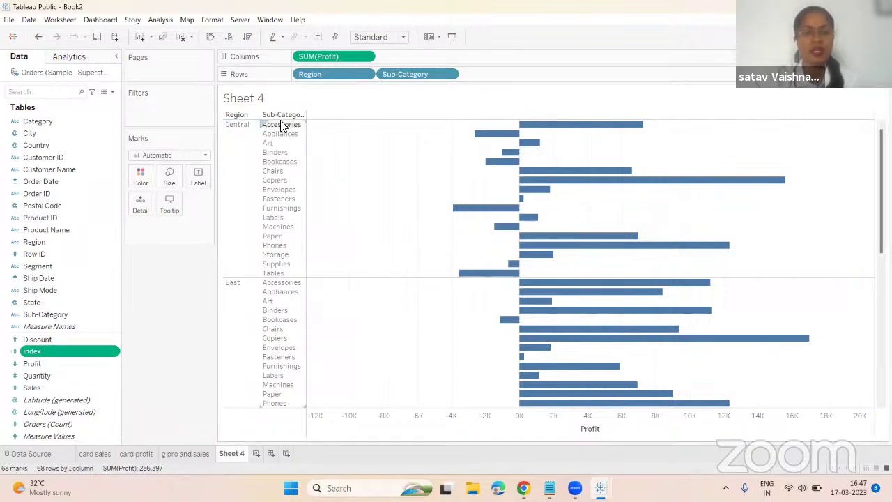
{"action": "mouse_move", "coordinate": [579, 125]}
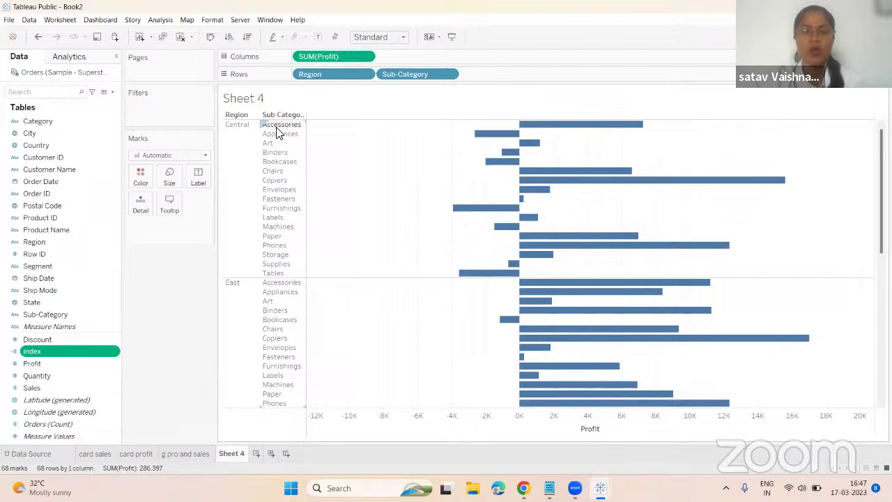
Convert the index field to discrete and add it to Rows between Region and Sub-Category
{"action": "right_click", "coordinate": [112, 355]}
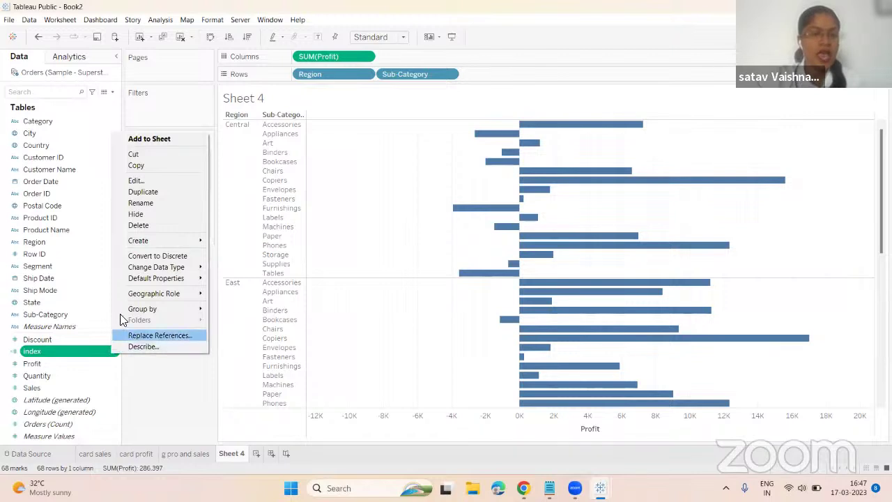
{"action": "left_click", "coordinate": [149, 256]}
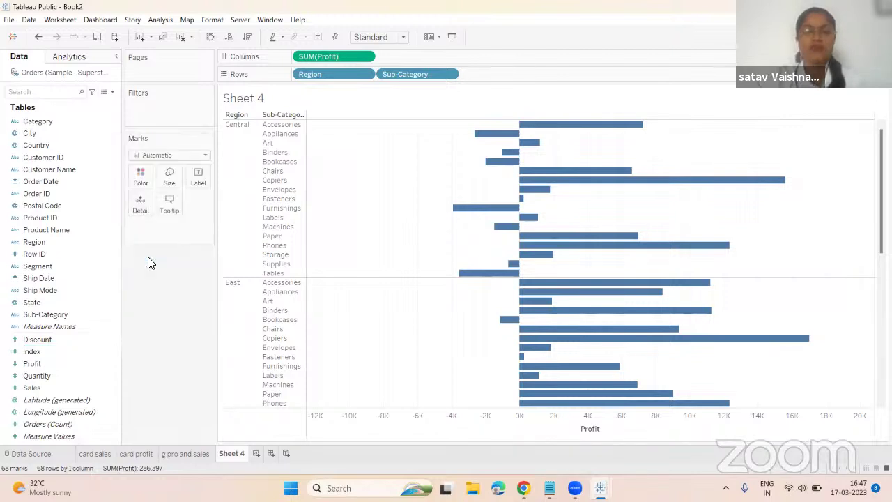
{"action": "left_click", "coordinate": [66, 351]}
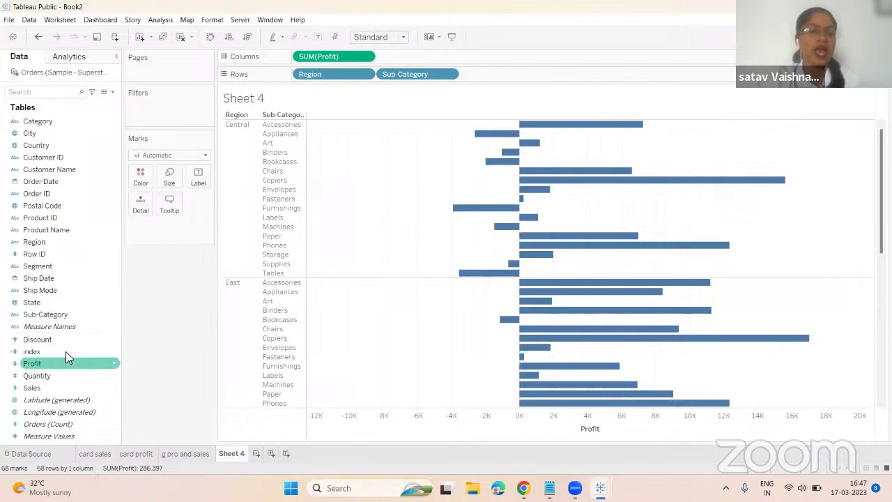
{"action": "left_click_drag", "start_coordinate": [64, 350], "coordinate": [380, 77]}
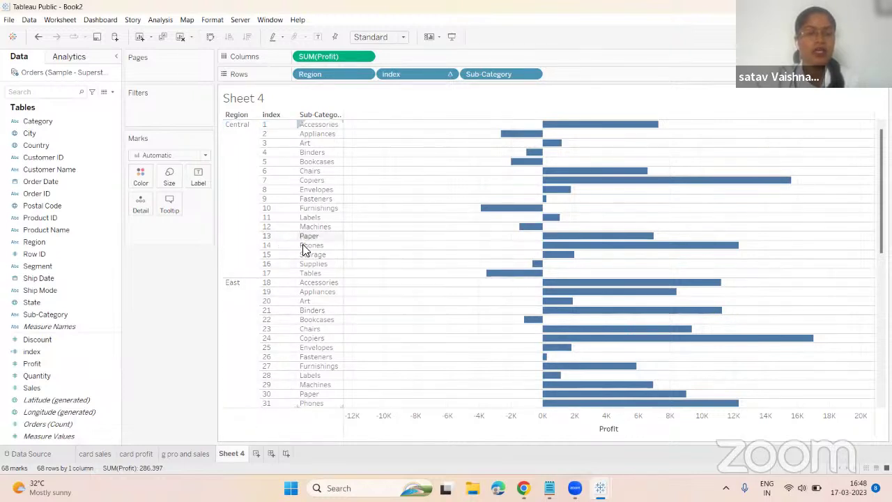
Edit the index table calculation to compute using Specific Dimensions, Region and Sub-Category, restarting every Region
{"action": "scroll", "coordinate": [305, 251], "scroll_direction": "down", "scroll_amount": 2}
{"action": "scroll", "coordinate": [300, 240], "scroll_direction": "up", "scroll_amount": 2}
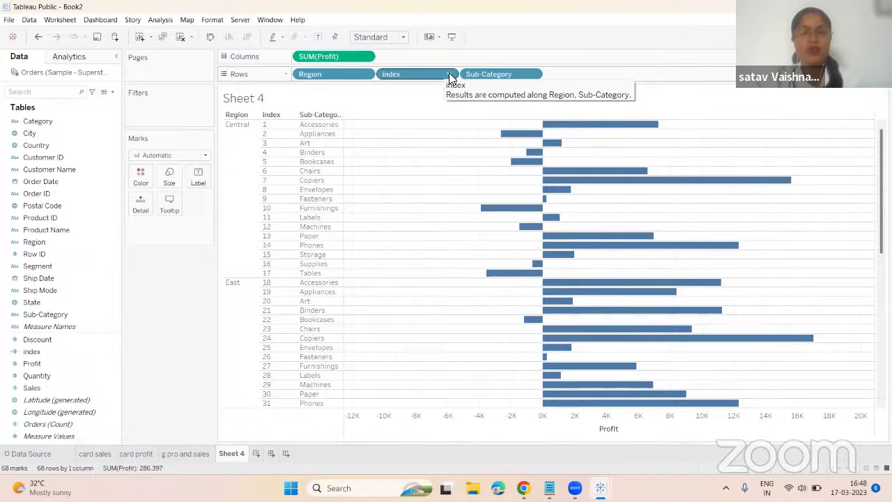
{"action": "left_click", "coordinate": [449, 75]}
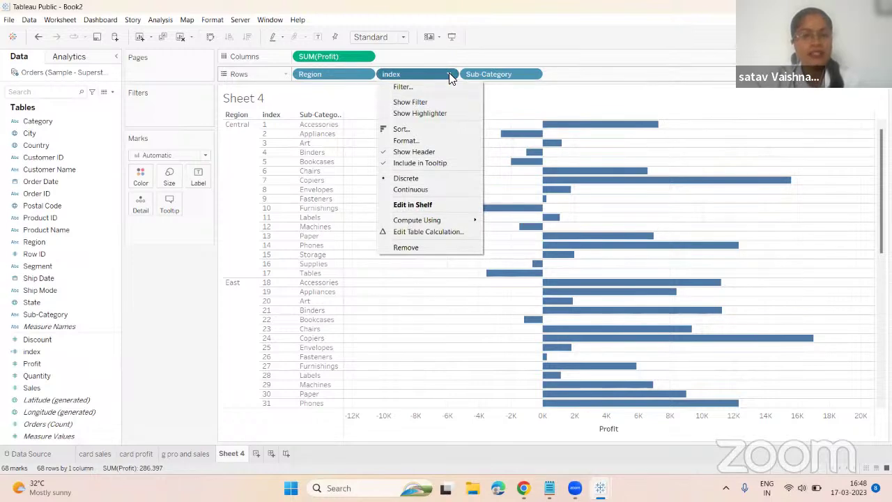
{"action": "left_click", "coordinate": [443, 232]}
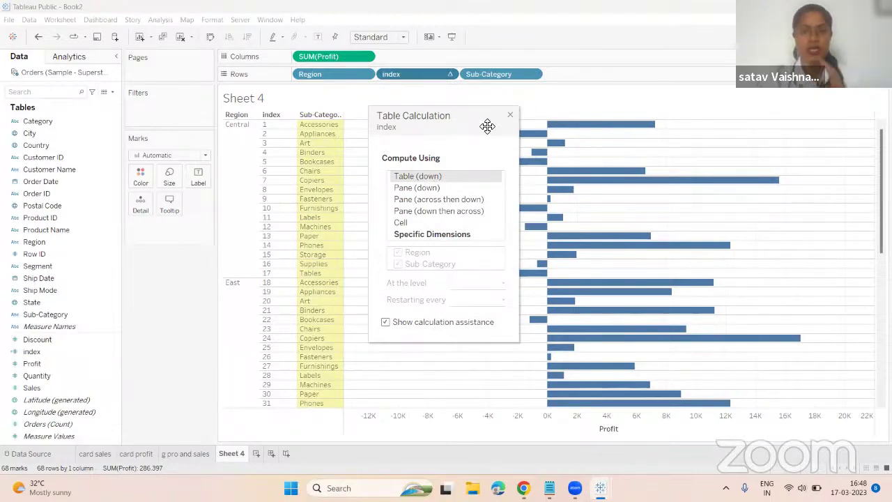
{"action": "left_click", "coordinate": [425, 234]}
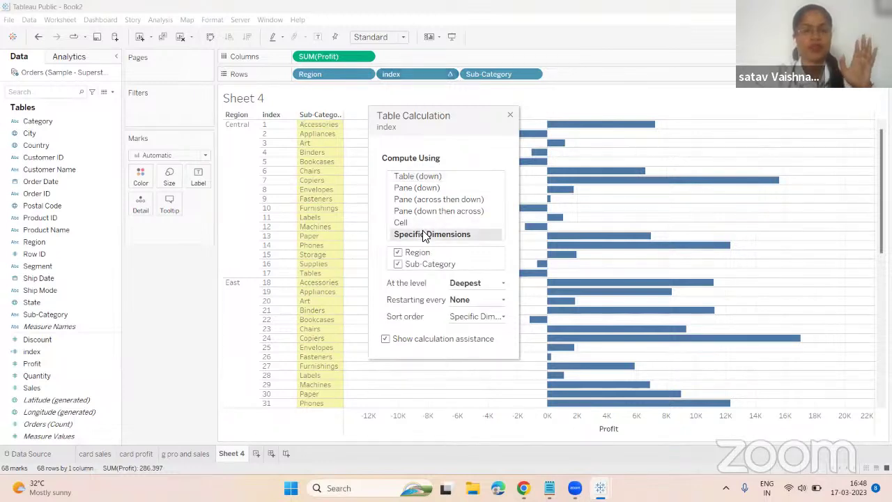
{"action": "left_click", "coordinate": [476, 300]}
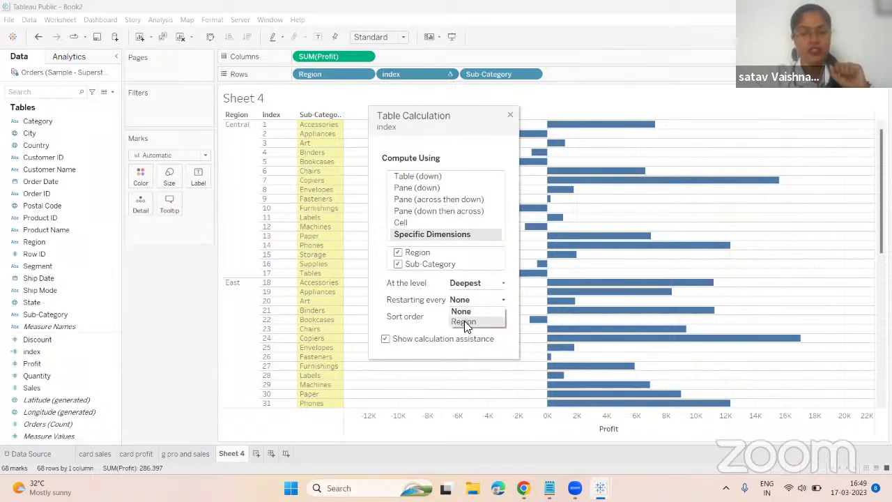
{"action": "left_click", "coordinate": [467, 321]}
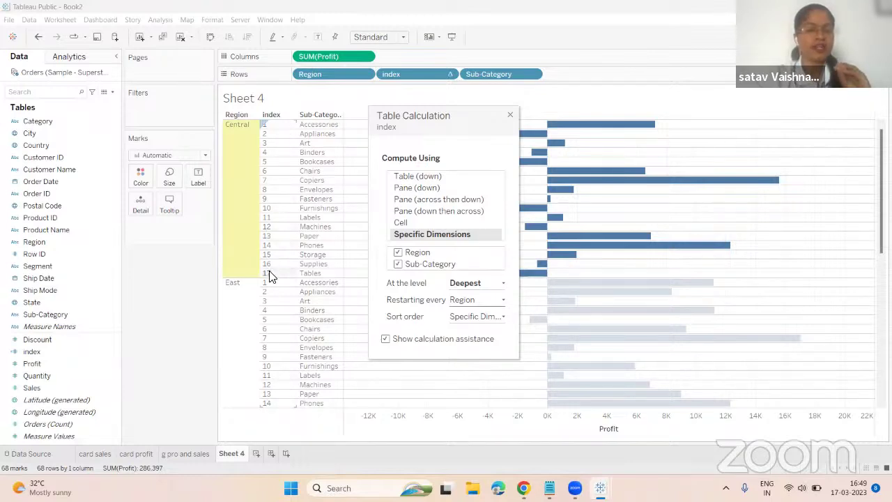
Set the index calculation's sort order to a custom sort by Profit
{"action": "scroll", "coordinate": [265, 293], "scroll_direction": "down", "scroll_amount": 4}
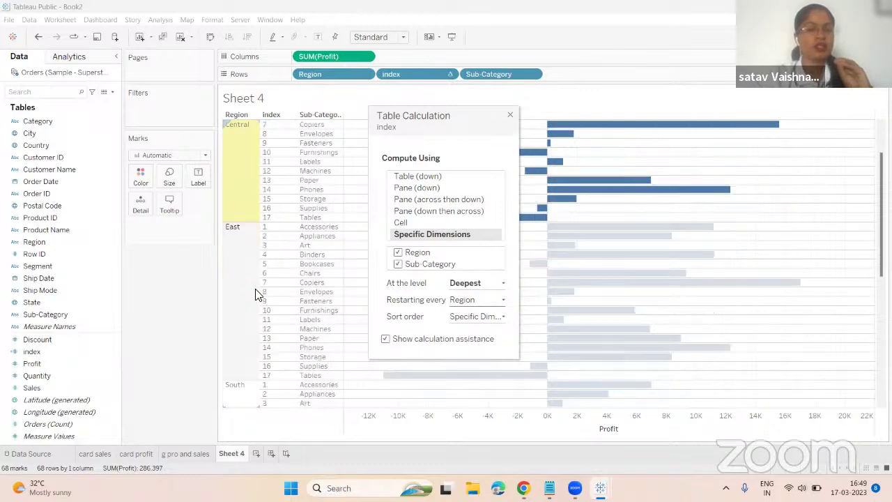
{"action": "scroll", "coordinate": [265, 309], "scroll_direction": "down", "scroll_amount": 2}
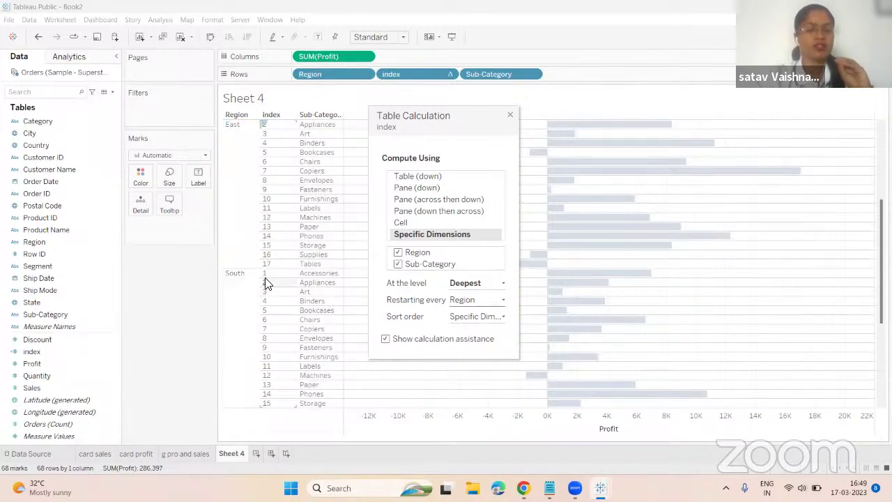
{"action": "scroll", "coordinate": [279, 375], "scroll_direction": "down", "scroll_amount": 2}
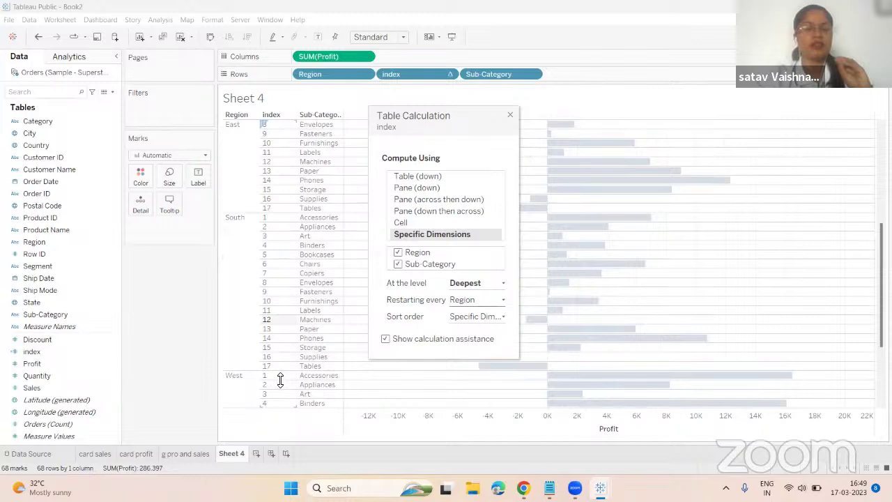
{"action": "scroll", "coordinate": [286, 237], "scroll_direction": "up", "scroll_amount": 7}
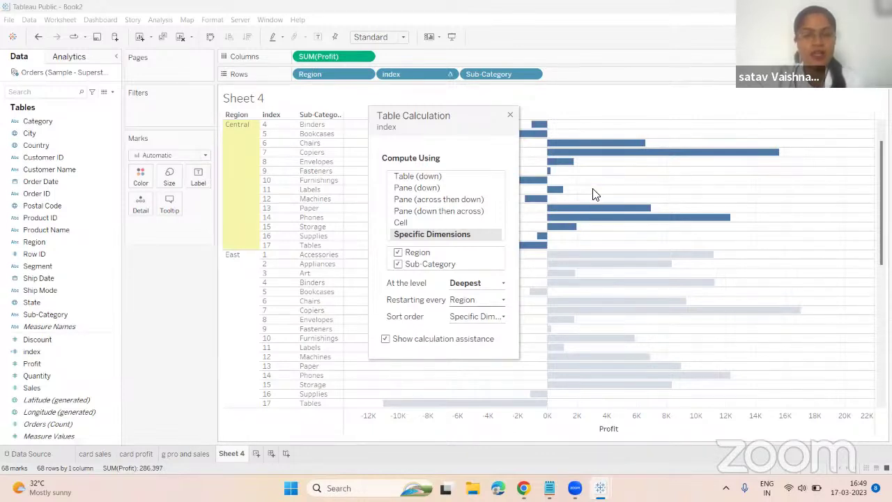
{"action": "left_click", "coordinate": [503, 319]}
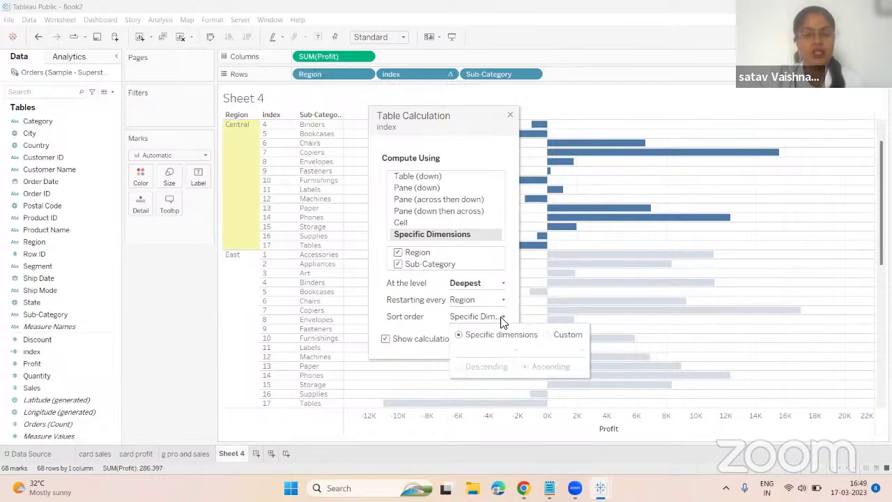
{"action": "left_click", "coordinate": [548, 335]}
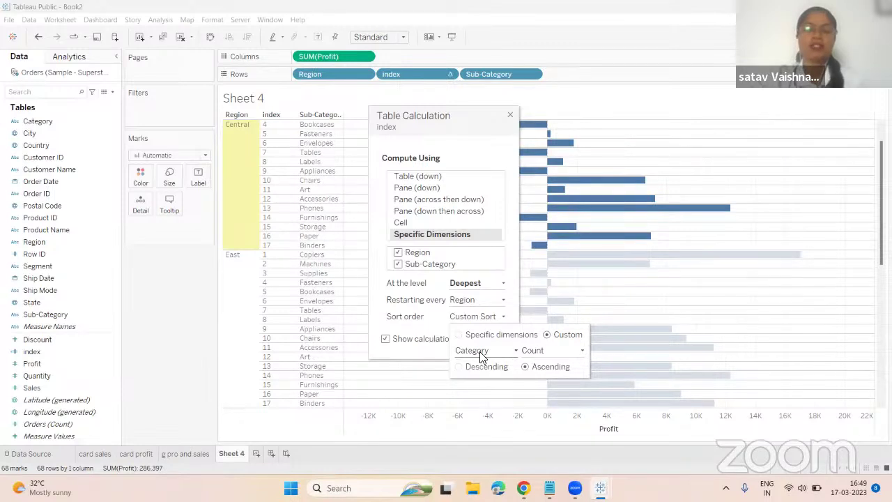
{"action": "left_click", "coordinate": [488, 352]}
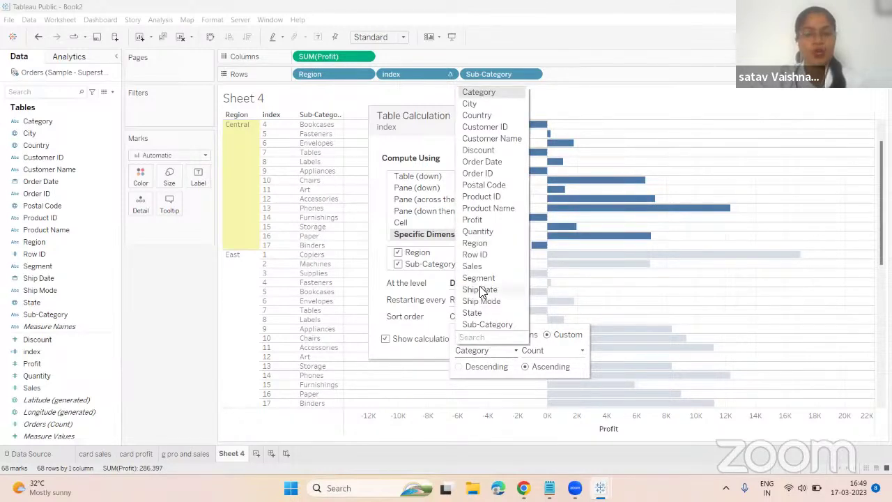
{"action": "left_click", "coordinate": [484, 219]}
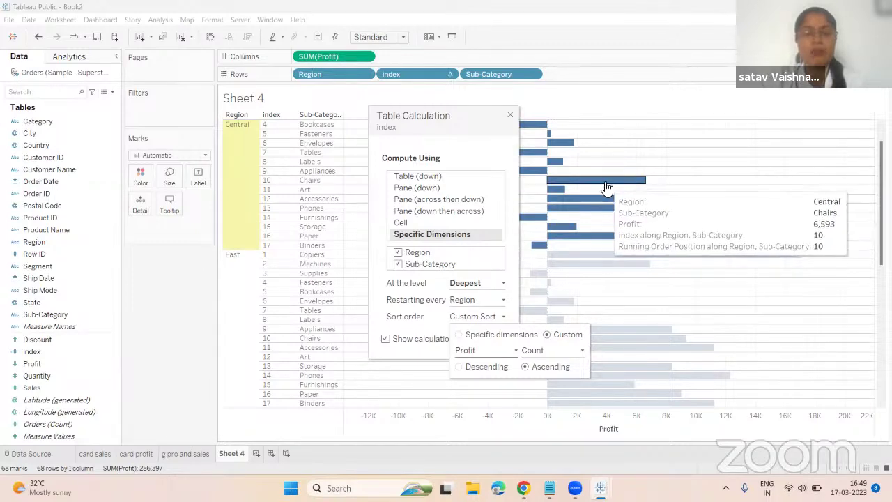
Set the custom sort to Sum of Profit in descending order and close the table calculation settings
{"action": "left_click", "coordinate": [562, 353]}
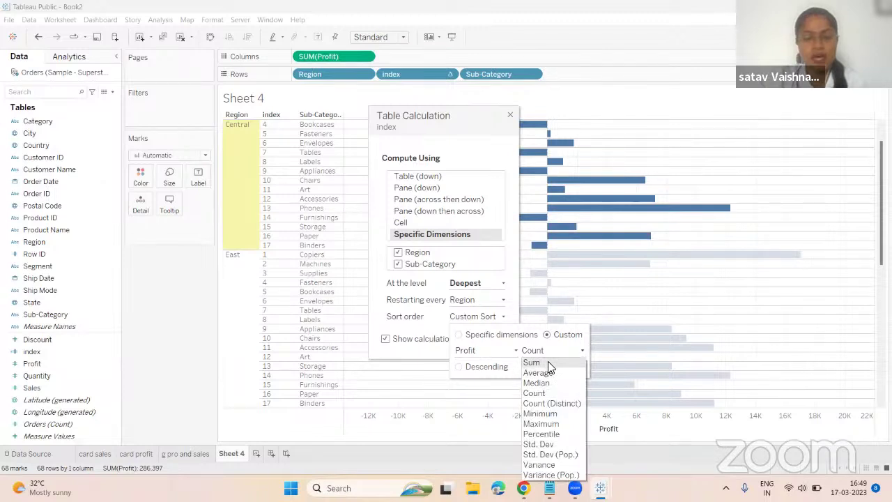
{"action": "left_click", "coordinate": [548, 362]}
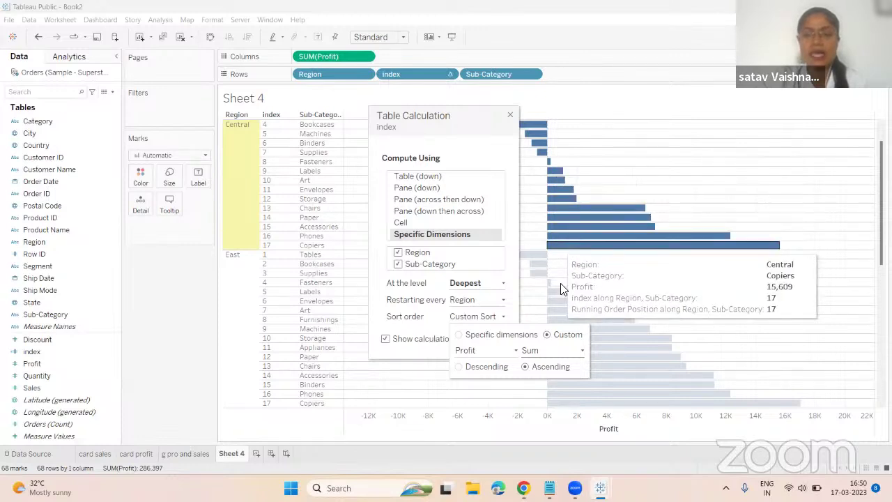
{"action": "left_click", "coordinate": [459, 368]}
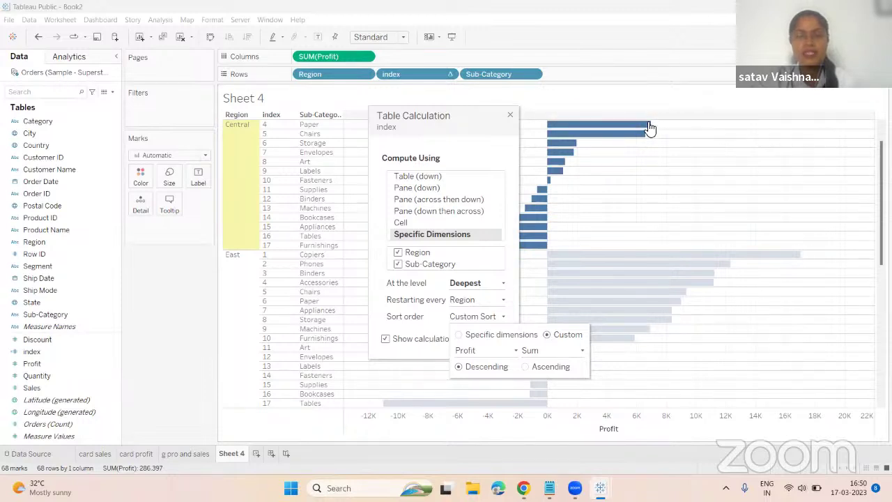
{"action": "mouse_move", "coordinate": [648, 128]}
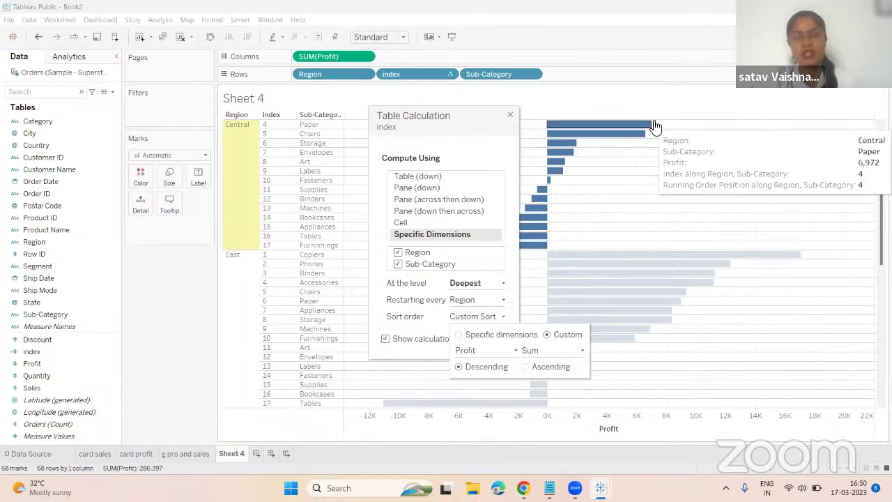
{"action": "mouse_move", "coordinate": [538, 248]}
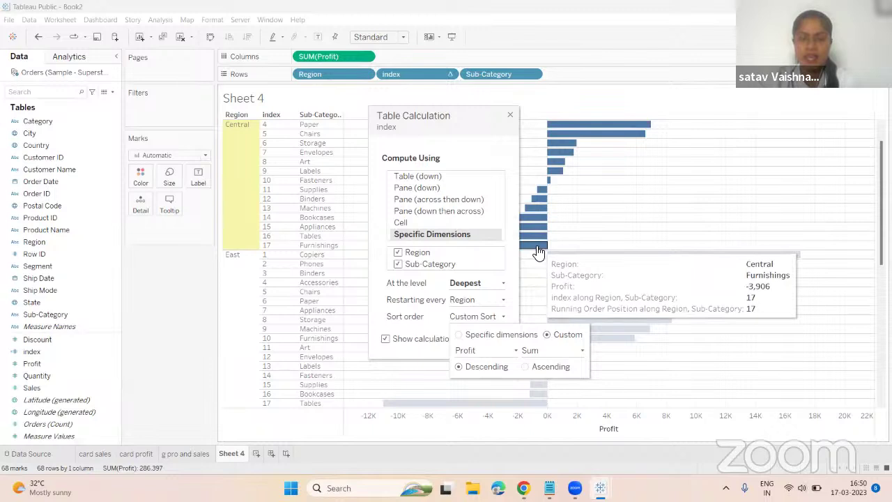
{"action": "left_click", "coordinate": [511, 116]}
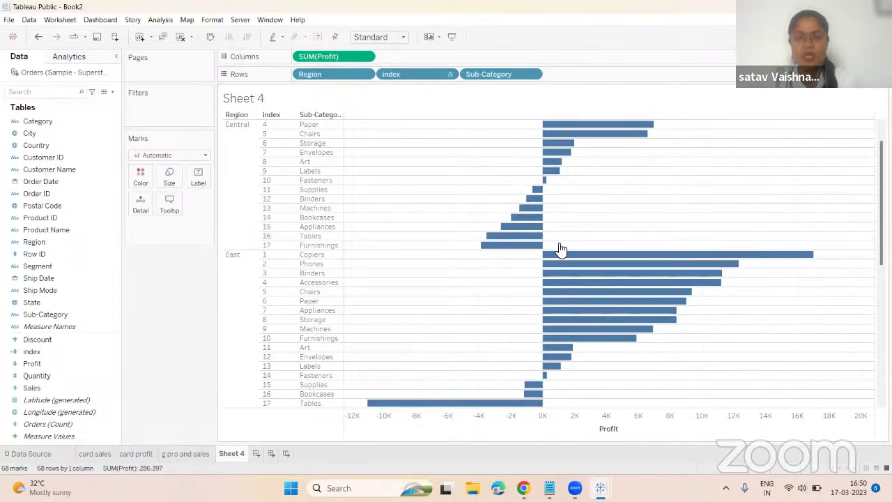
Move index from Rows to Filters keeping only values 1, 2 and 3, and color the bars by Region
{"action": "scroll", "coordinate": [559, 251], "scroll_direction": "down", "scroll_amount": 10}
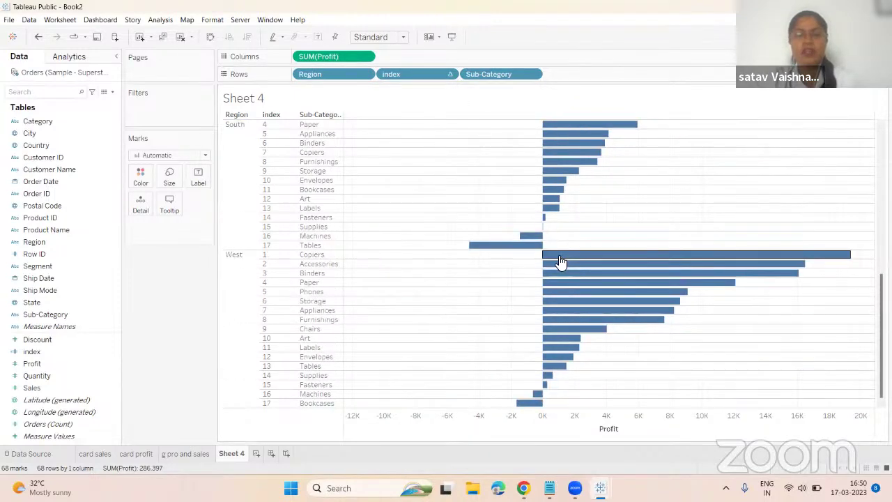
{"action": "scroll", "coordinate": [557, 262], "scroll_direction": "up", "scroll_amount": 8}
{"action": "scroll", "coordinate": [541, 215], "scroll_direction": "up", "scroll_amount": 3}
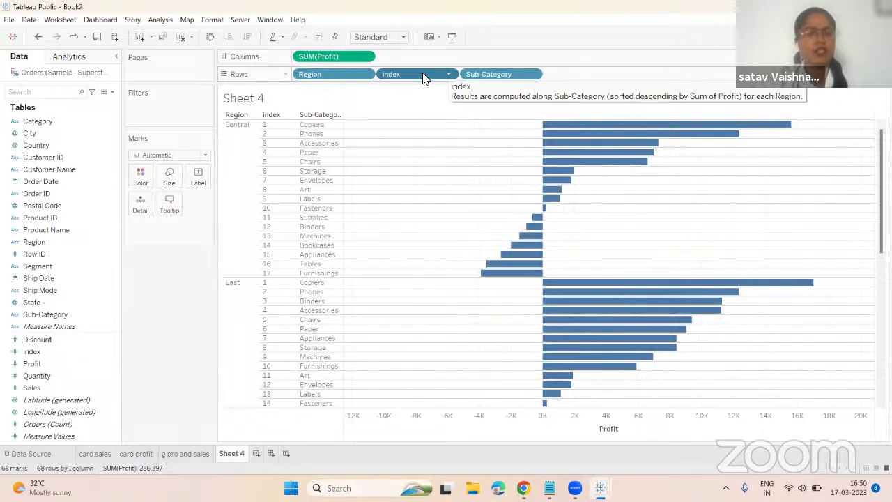
{"action": "left_click_drag", "start_coordinate": [412, 71], "coordinate": [166, 101]}
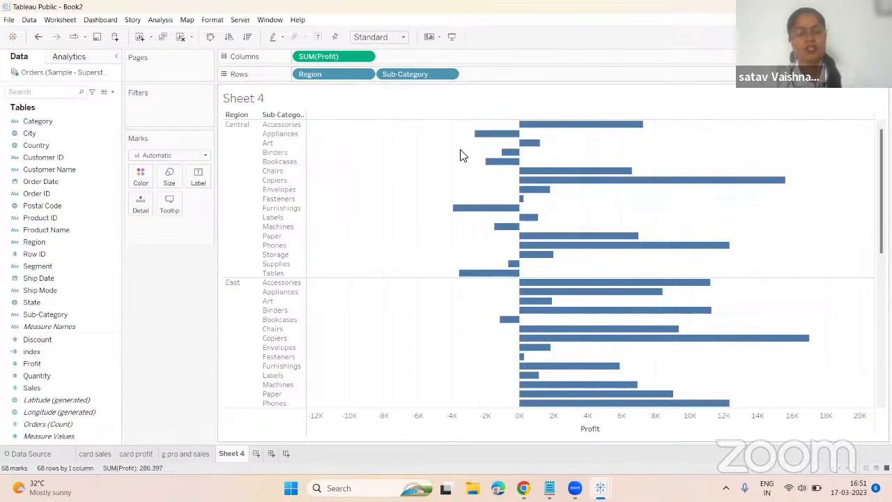
{"action": "key", "text": "ctrl+z"}
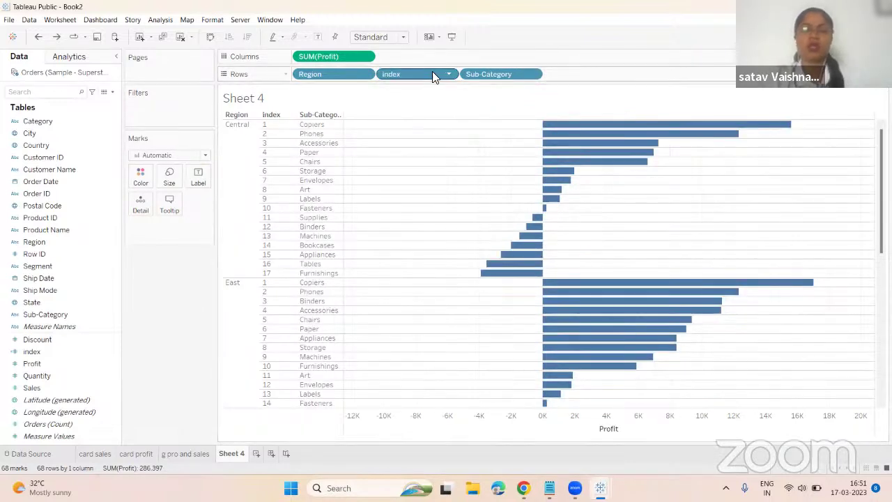
{"action": "left_click_drag", "start_coordinate": [432, 72], "coordinate": [188, 105]}
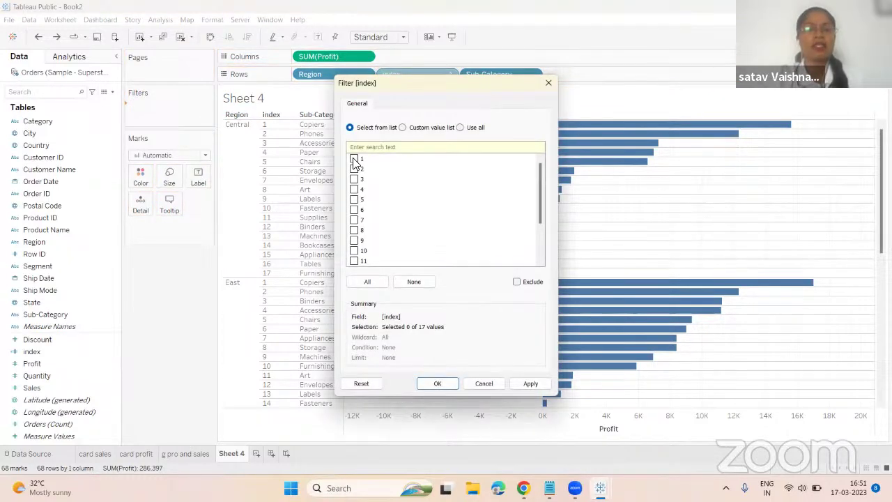
{"action": "left_click", "coordinate": [354, 179]}
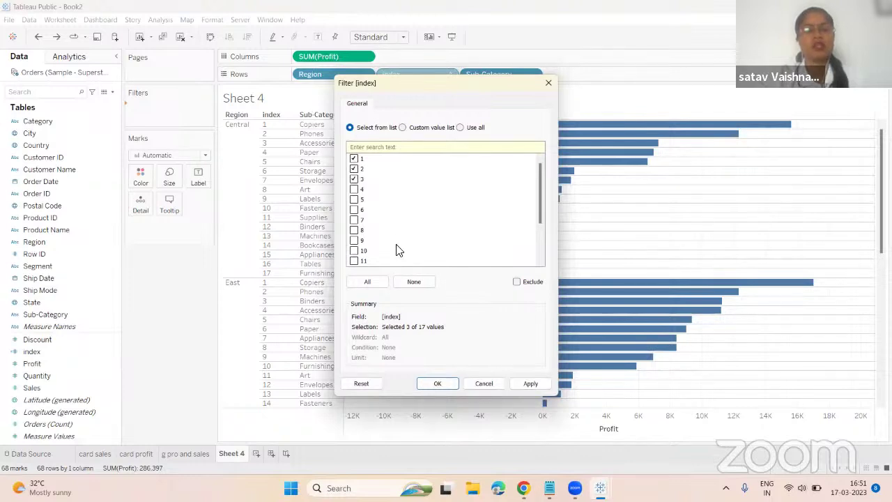
{"action": "left_click", "coordinate": [444, 386]}
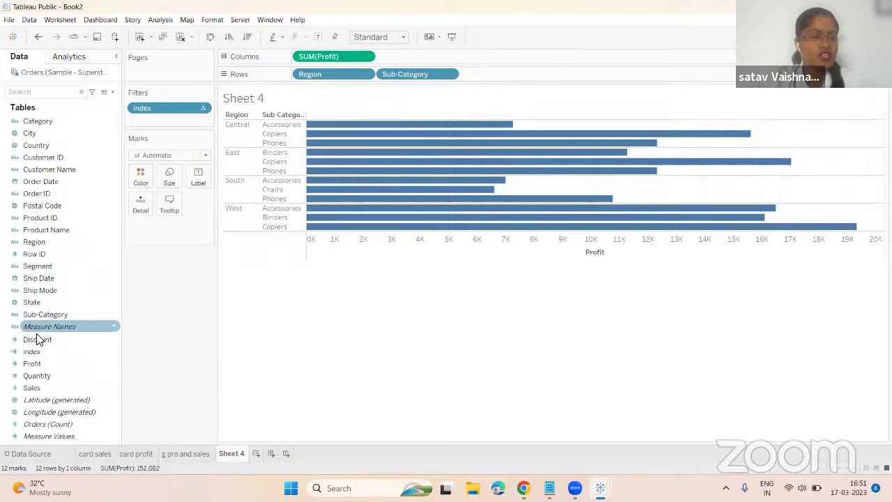
{"action": "left_click_drag", "start_coordinate": [32, 241], "coordinate": [139, 184]}
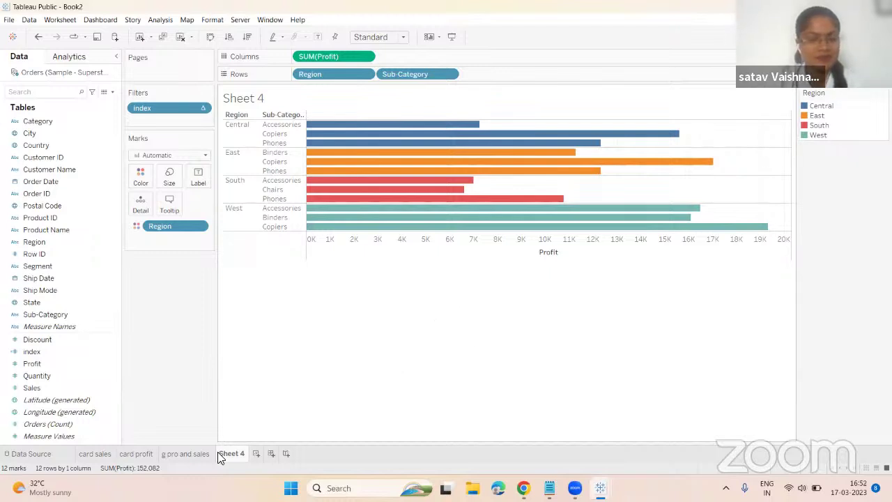
Add a new worksheet and rename Sheet 4 as "top 3 sub cate"
{"action": "left_click", "coordinate": [257, 453]}
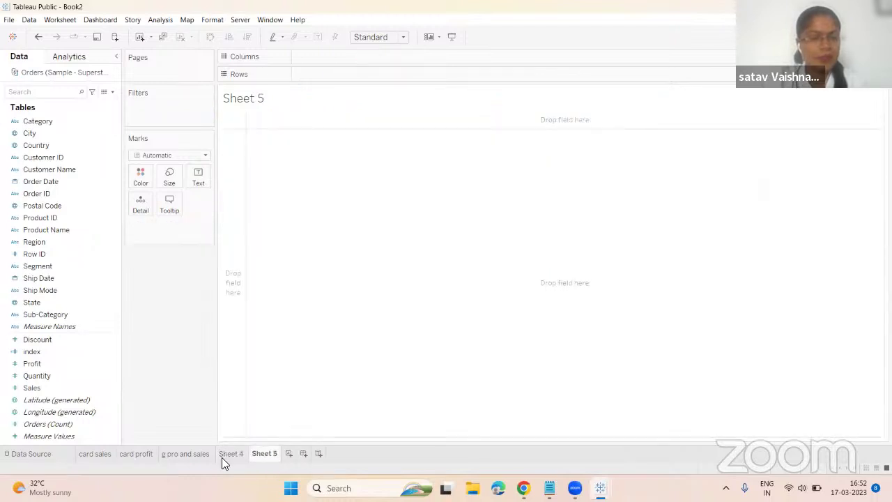
{"action": "left_click", "coordinate": [234, 454]}
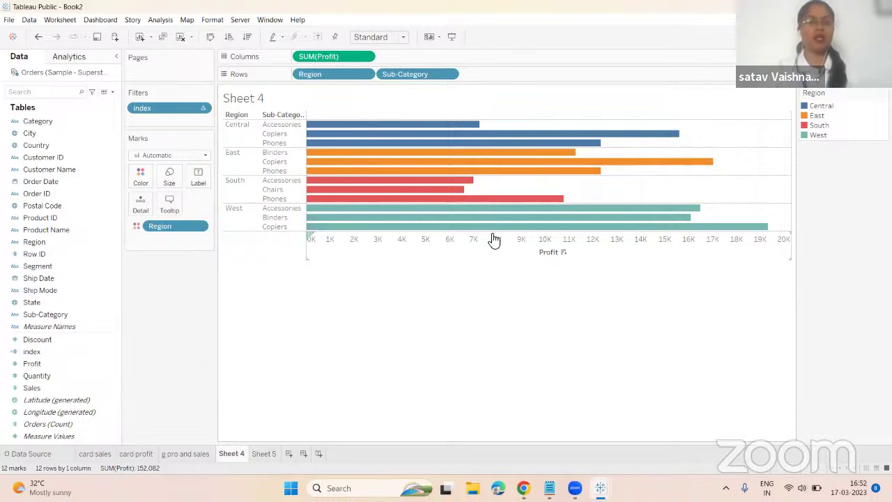
{"action": "double_click", "coordinate": [230, 454]}
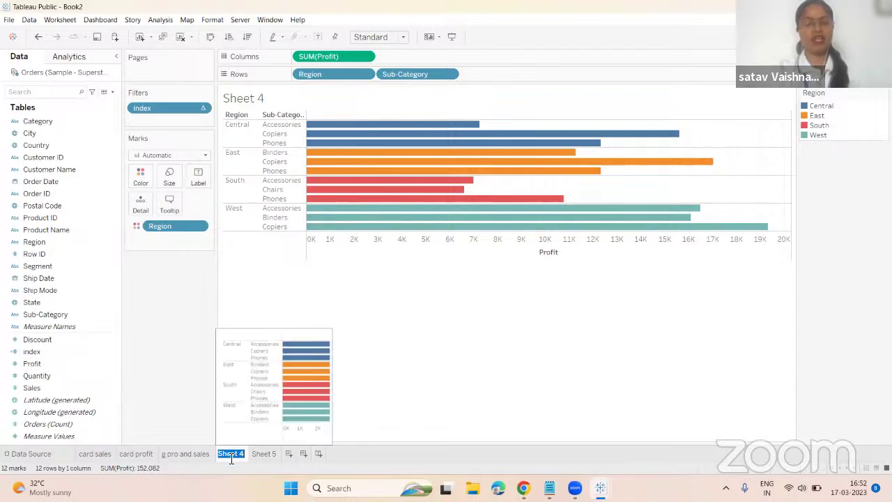
{"action": "key", "text": "BackSpace"}
{"action": "type", "text": "top"}
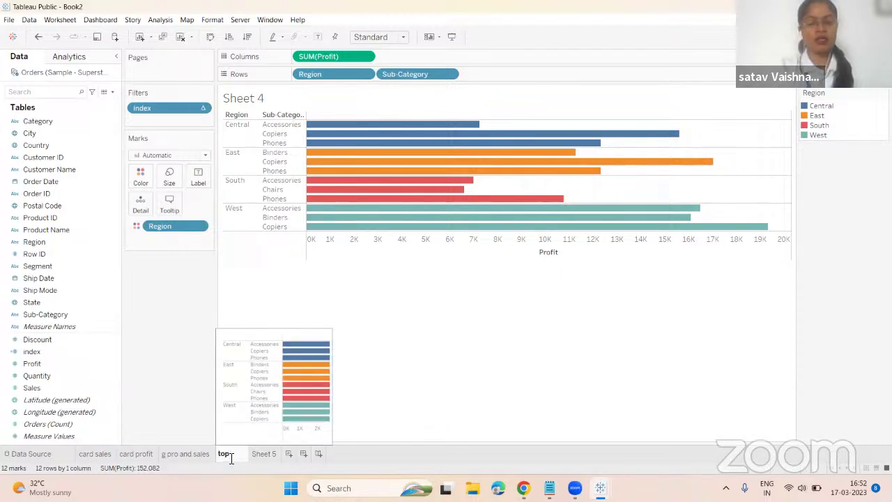
{"action": "type", "text": " 3 sub"}
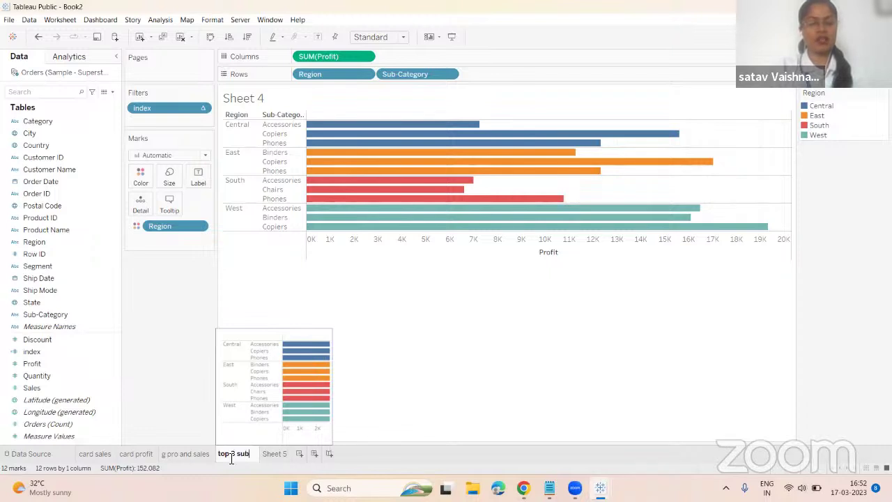
{"action": "type", "text": " cate"}
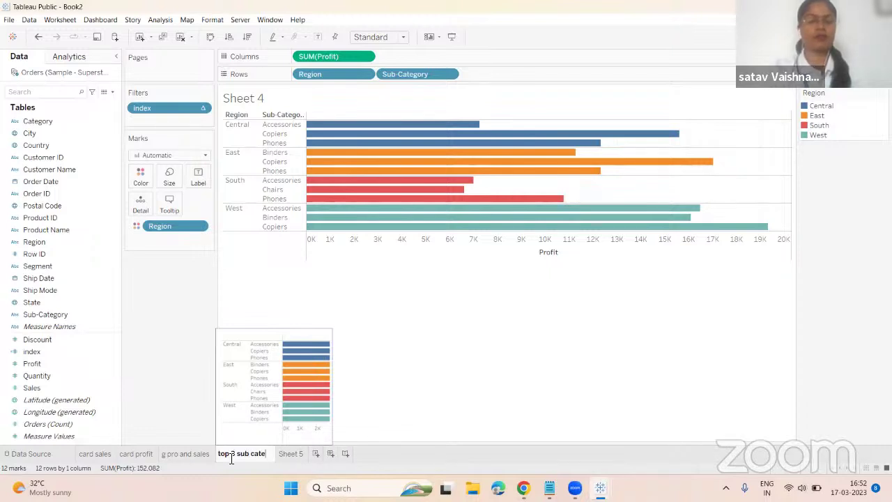
{"action": "key", "text": "Return"}
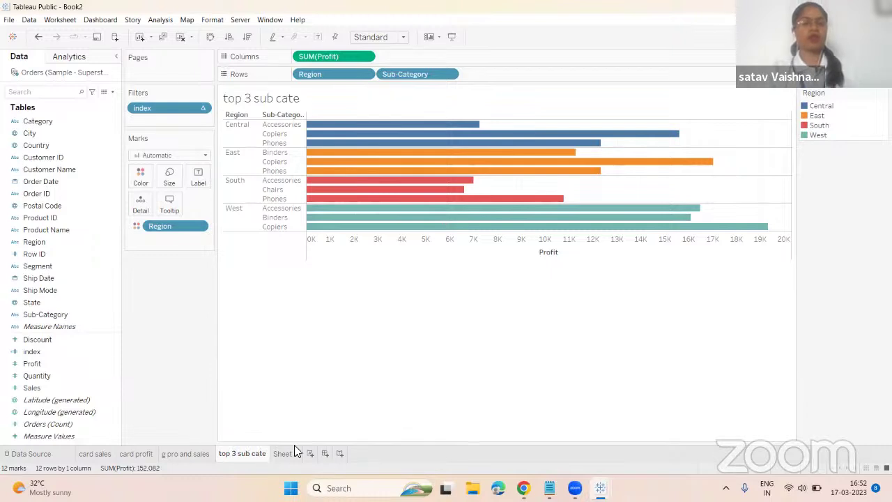
Open Sheet 5 and check the delivery mode question in the Super-store dataset Questions note in Notepad
{"action": "left_click", "coordinate": [289, 454]}
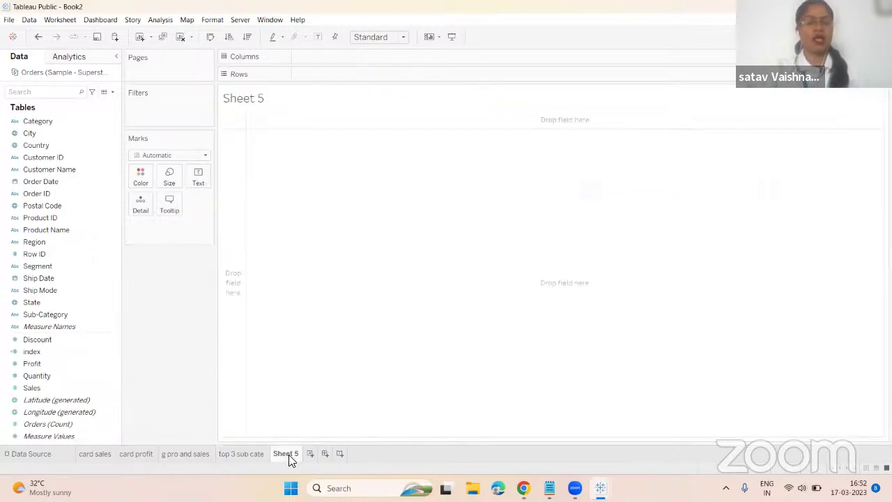
{"action": "mouse_move", "coordinate": [549, 488]}
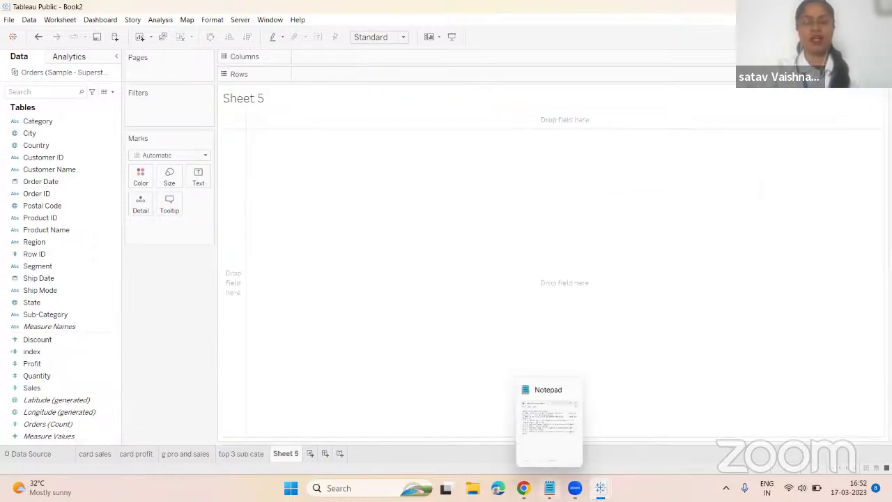
{"action": "left_click", "coordinate": [553, 427]}
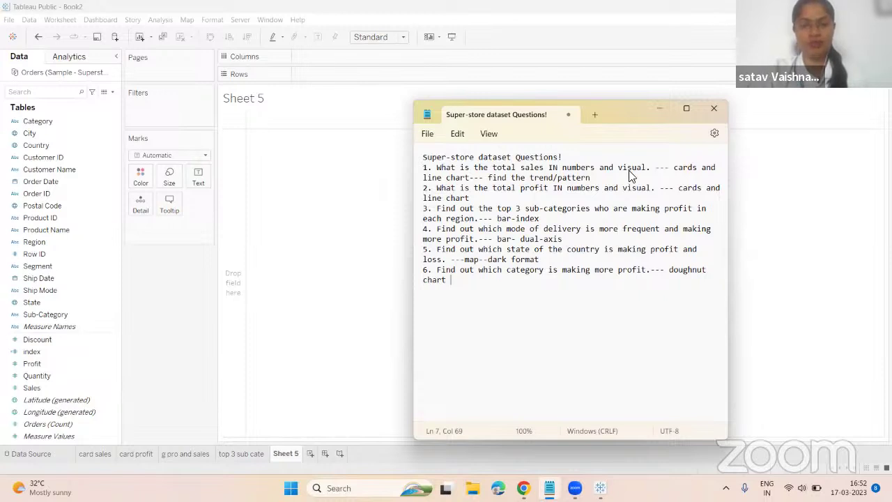
{"action": "left_click", "coordinate": [662, 104]}
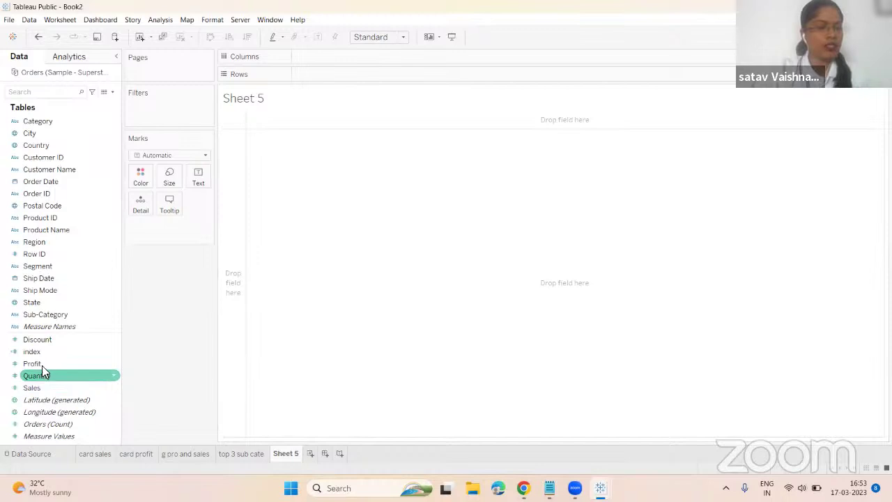
Build a vertical bar chart of Profit by Ship Mode on Sheet 5, sorted in descending order
{"action": "left_click_drag", "start_coordinate": [42, 363], "coordinate": [315, 78]}
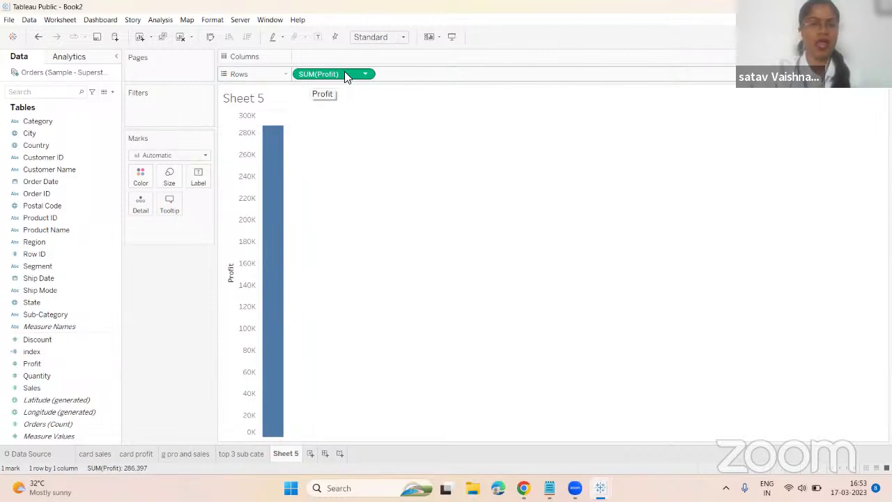
{"action": "left_click_drag", "start_coordinate": [31, 290], "coordinate": [303, 60]}
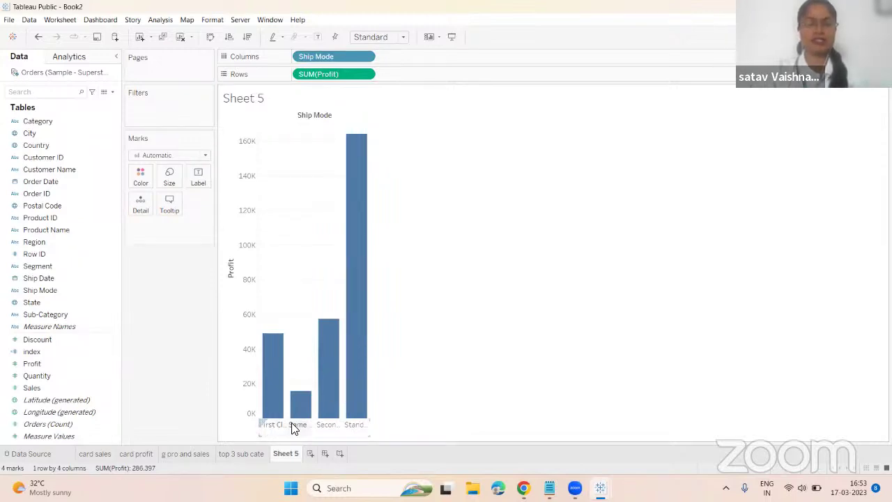
{"action": "left_click", "coordinate": [246, 36]}
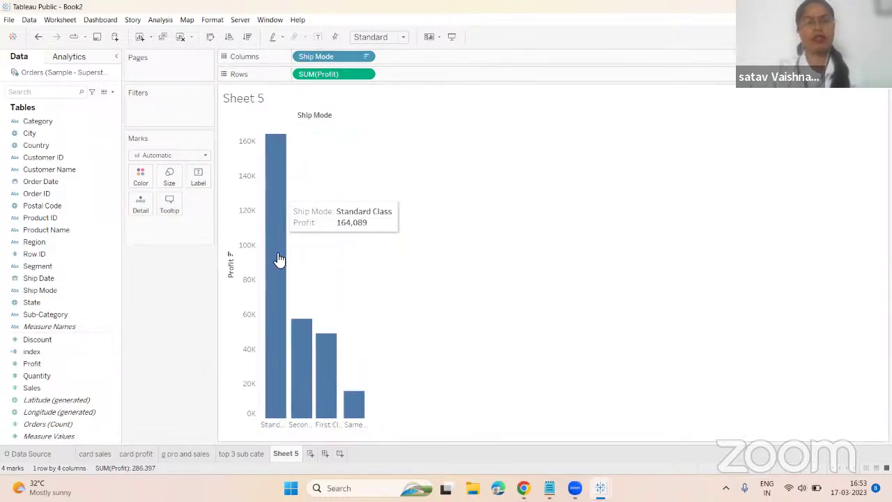
Try the chart with rows and columns swapped, restore the vertical layout, and examine the profit of each ship mode bar
{"action": "left_click", "coordinate": [210, 37]}
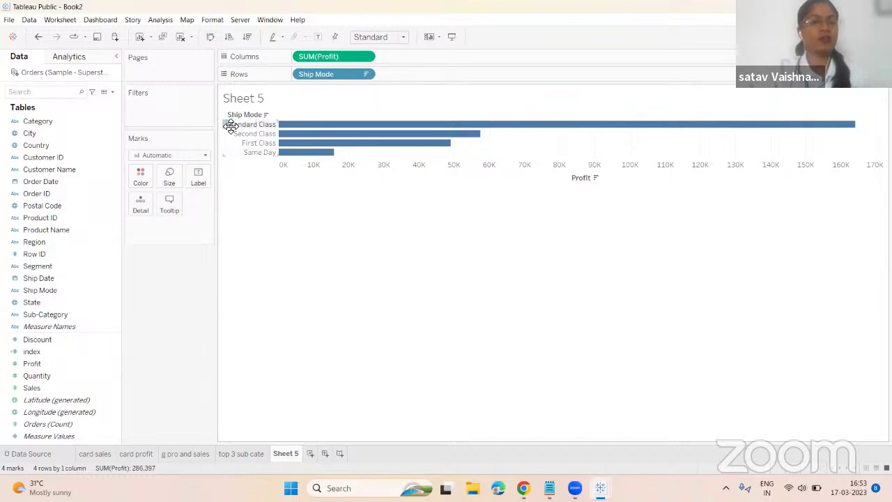
{"action": "left_click", "coordinate": [207, 38]}
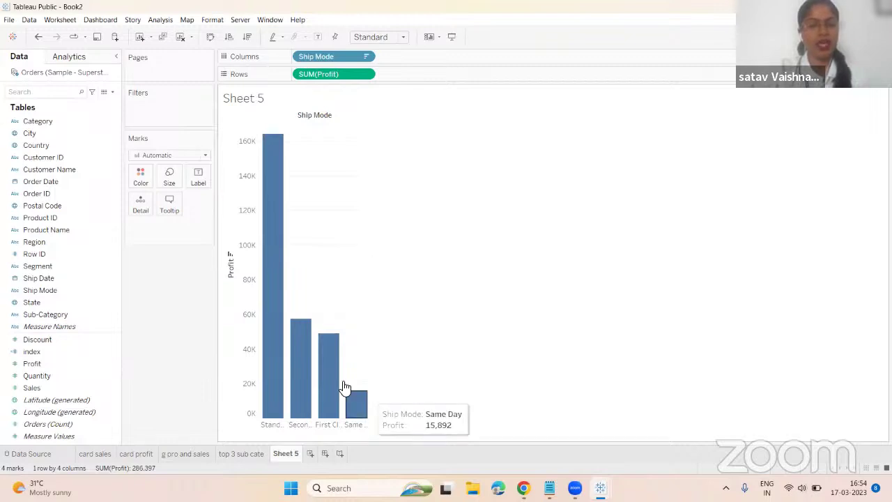
{"action": "mouse_move", "coordinate": [276, 218]}
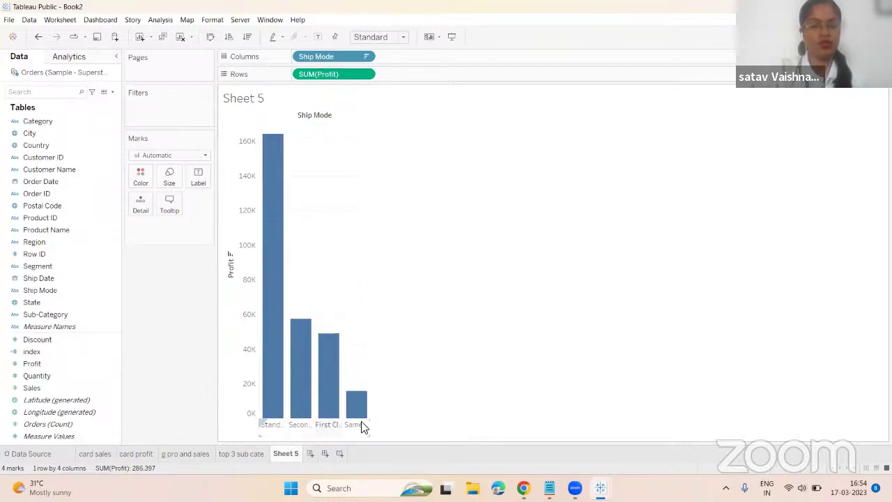
{"action": "mouse_move", "coordinate": [280, 320]}
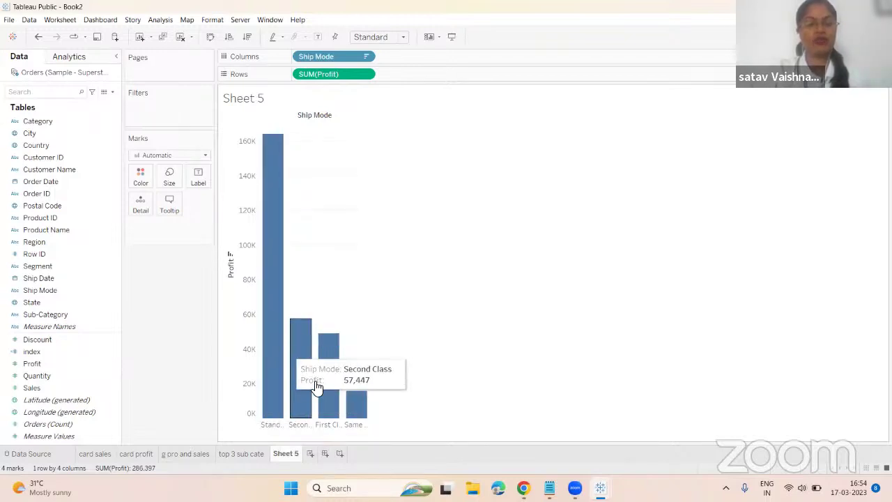
{"action": "mouse_move", "coordinate": [369, 408]}
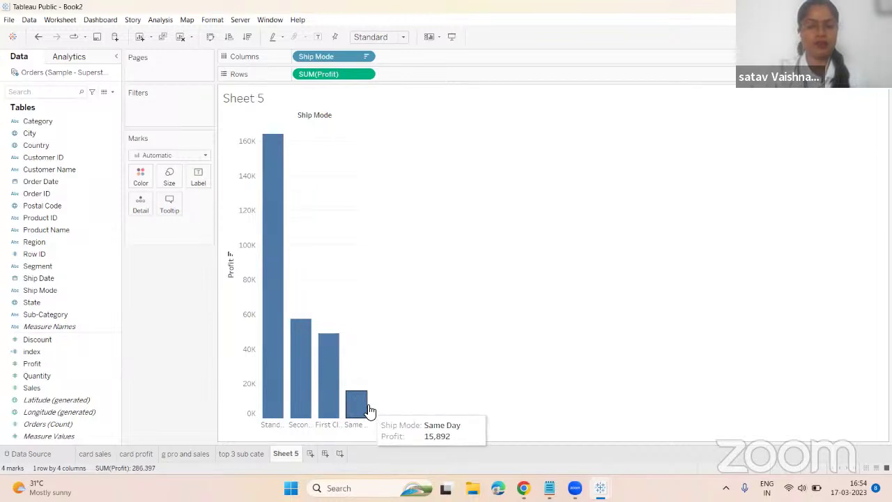
Add a new worksheet and rename Sheet 5 as "freq ship mode"
{"action": "left_click", "coordinate": [310, 454]}
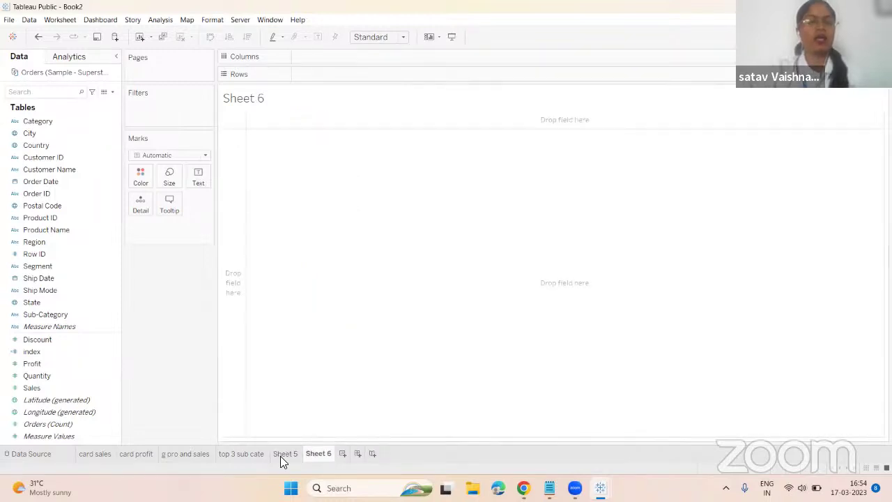
{"action": "double_click", "coordinate": [281, 454]}
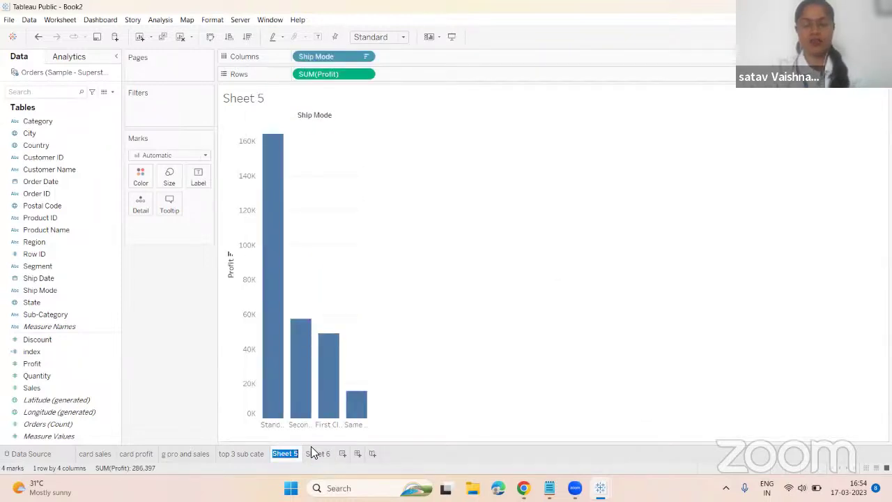
{"action": "key", "text": "BackSpace"}
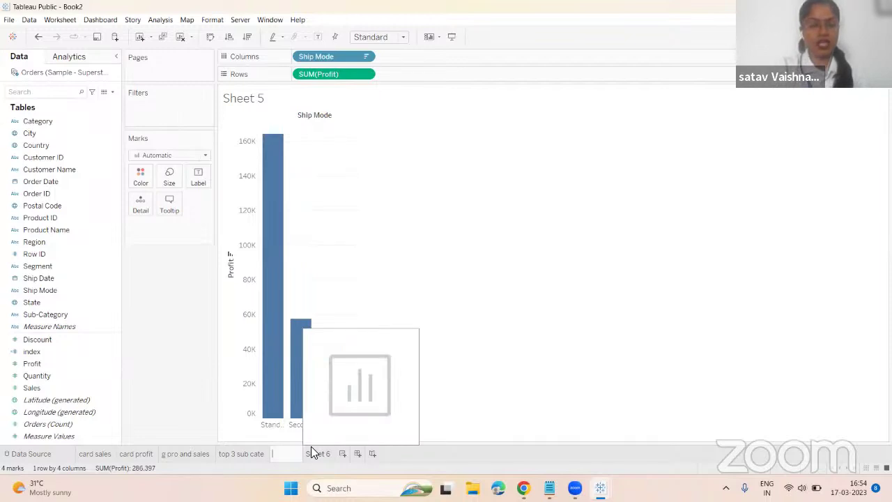
{"action": "type", "text": "s"}
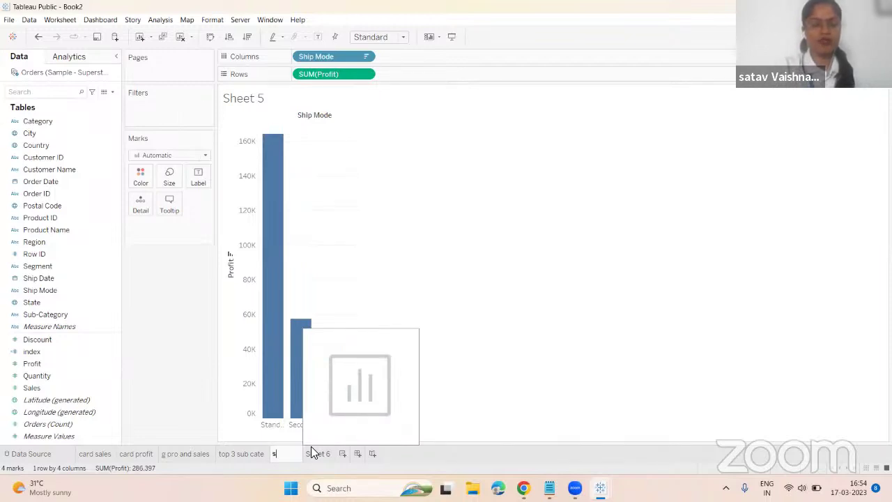
{"action": "key", "text": "BackSpace"}
{"action": "type", "text": "freq"}
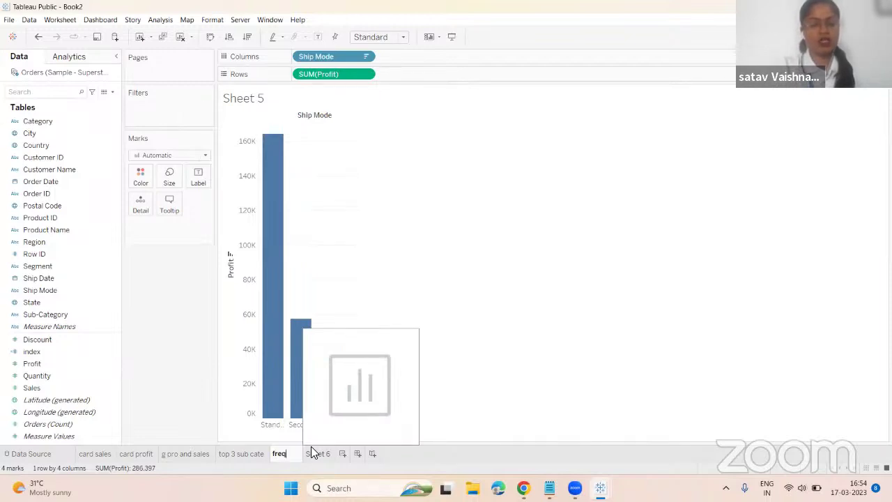
{"action": "type", "text": " ship"}
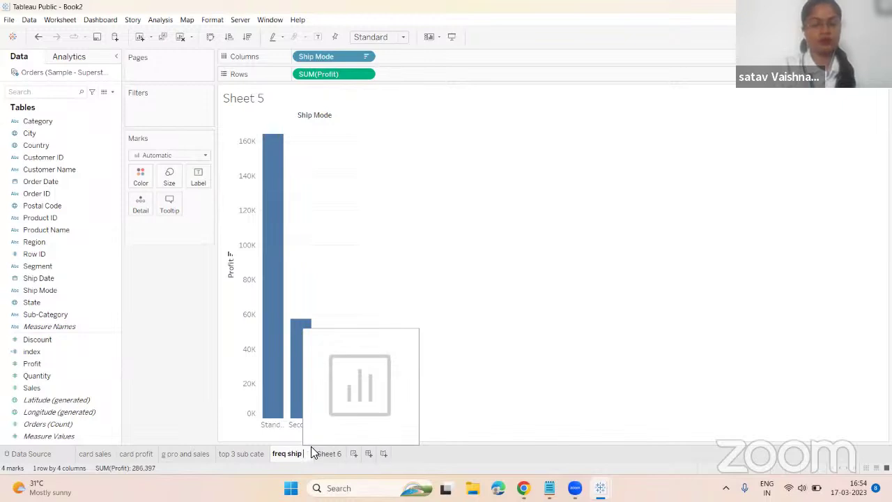
{"action": "type", "text": " mode"}
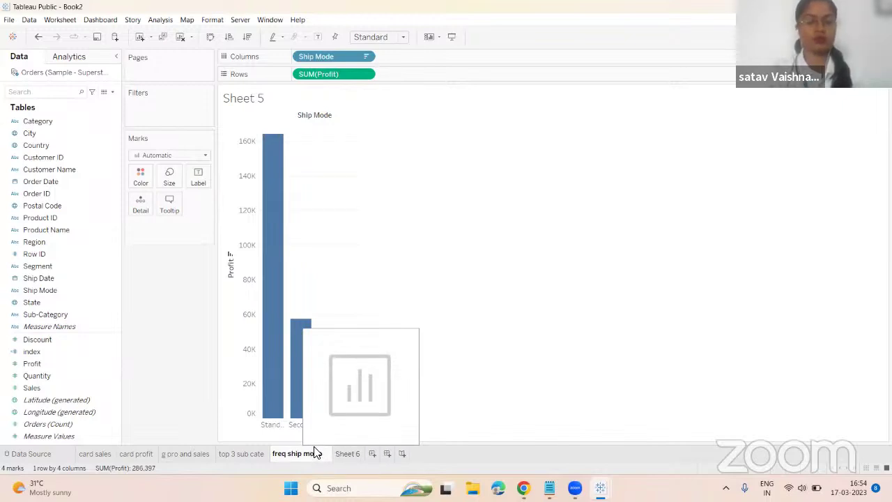
{"action": "left_click", "coordinate": [450, 400]}
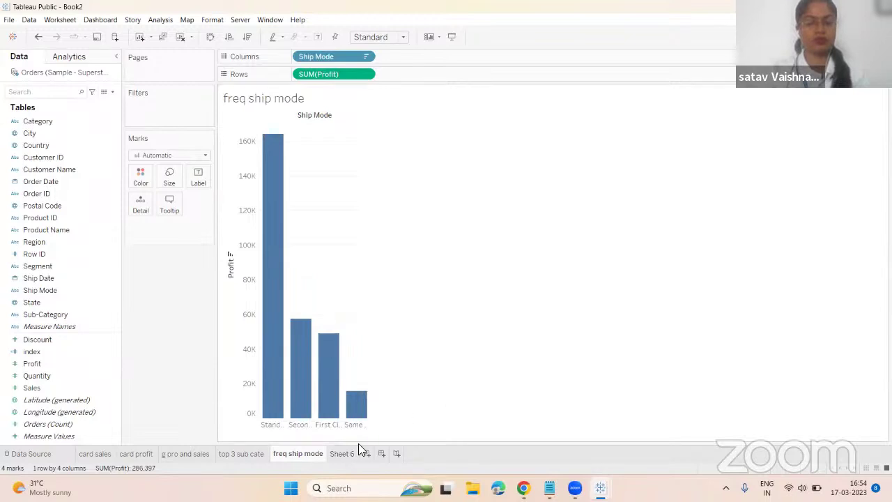
Open Sheet 6 and review the question about state profit and loss in the Notepad list
{"action": "left_click", "coordinate": [343, 453]}
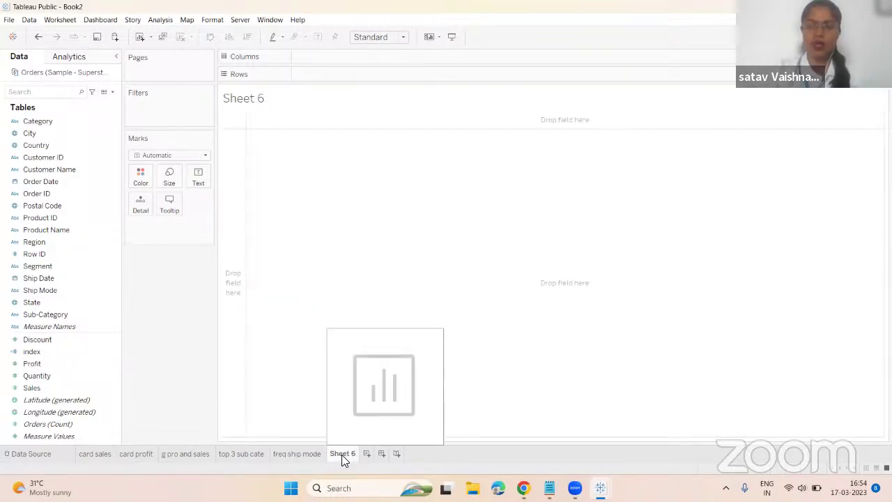
{"action": "mouse_move", "coordinate": [600, 488]}
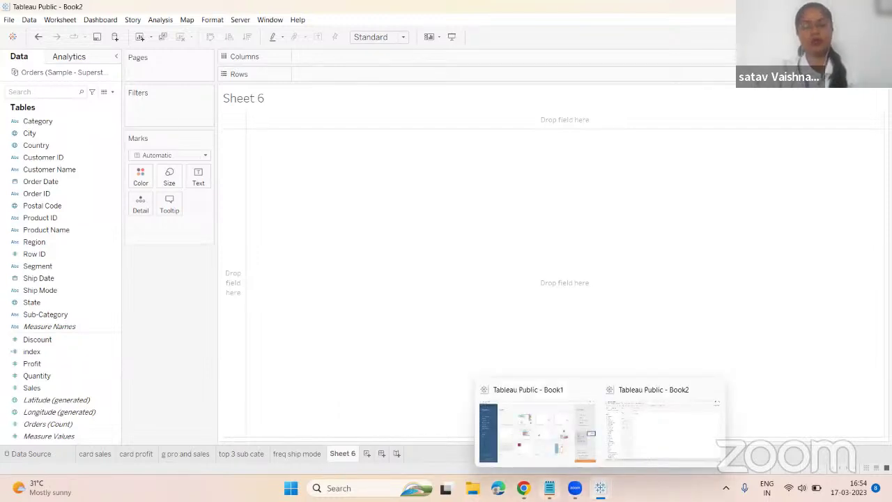
{"action": "mouse_move", "coordinate": [549, 488]}
{"action": "left_click", "coordinate": [568, 421]}
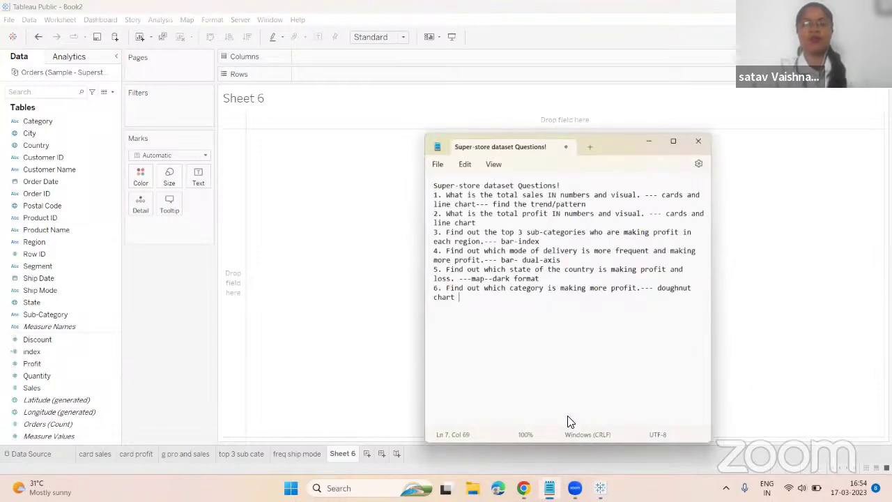
{"action": "left_click", "coordinate": [674, 140]}
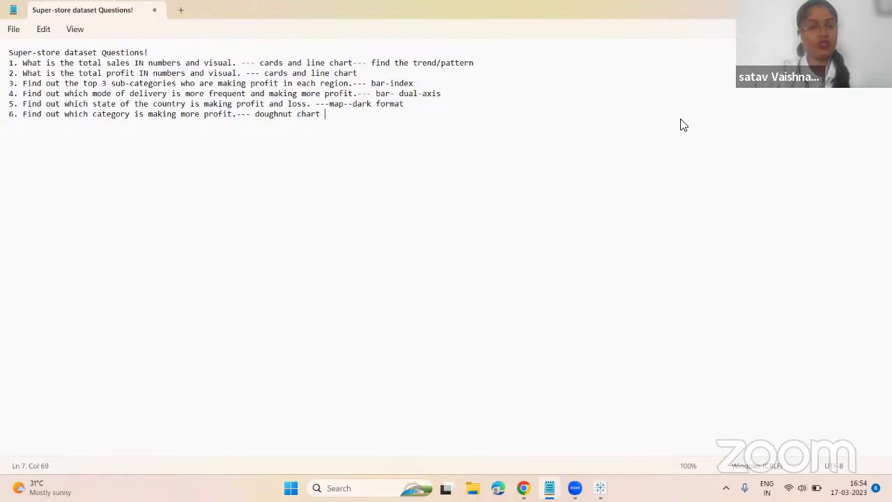
{"action": "left_click_drag", "start_coordinate": [608, 11], "coordinate": [681, 119]}
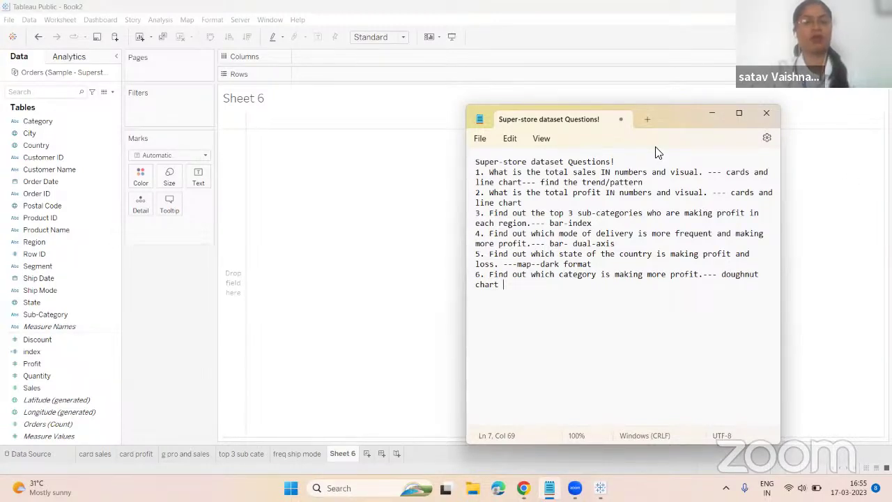
{"action": "left_click", "coordinate": [712, 115]}
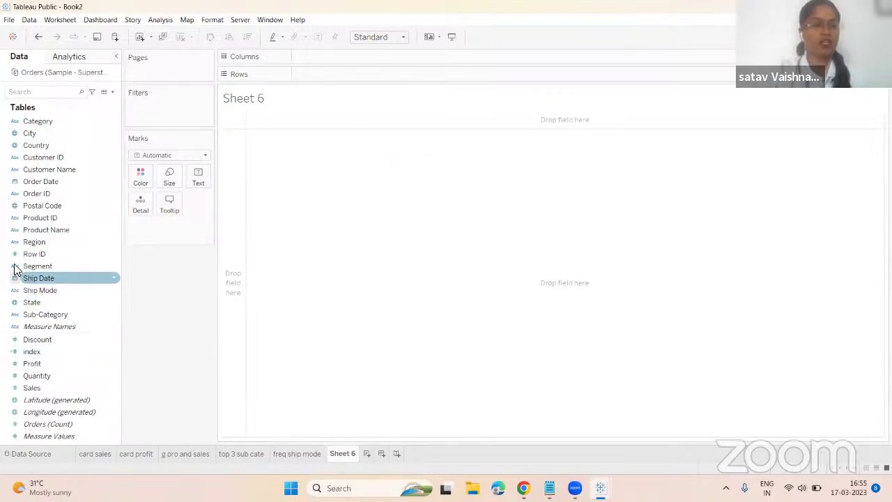
Build a map on Sheet 6 from the Country and State fields, with one mark per state
{"action": "left_click", "coordinate": [26, 124]}
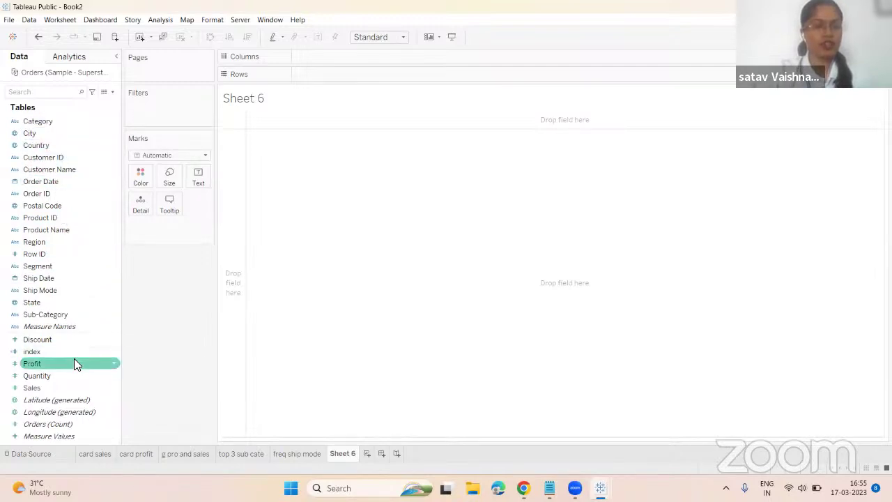
{"action": "left_click", "coordinate": [39, 146]}
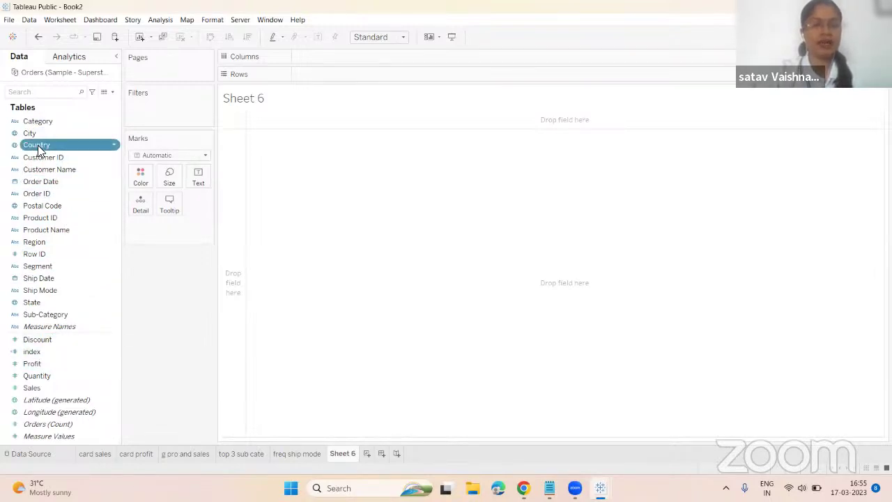
{"action": "left_click_drag", "start_coordinate": [42, 150], "coordinate": [304, 218]}
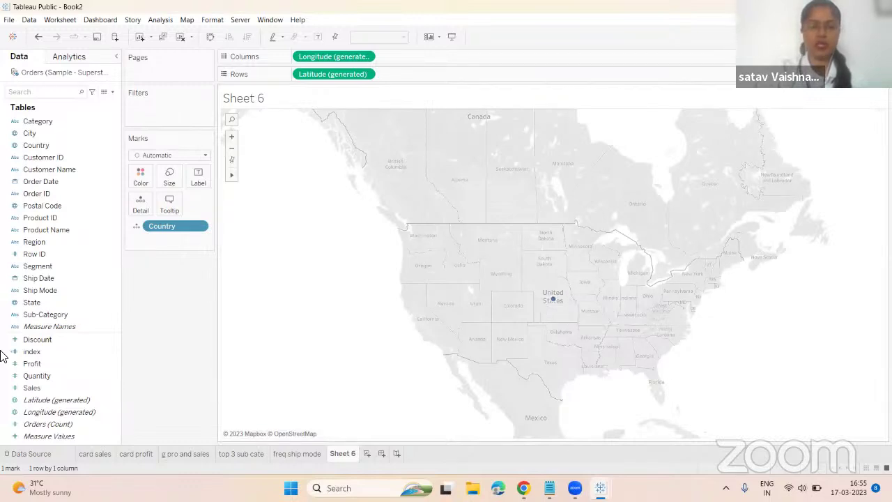
{"action": "left_click", "coordinate": [43, 301]}
{"action": "left_click_drag", "start_coordinate": [43, 301], "coordinate": [389, 242]}
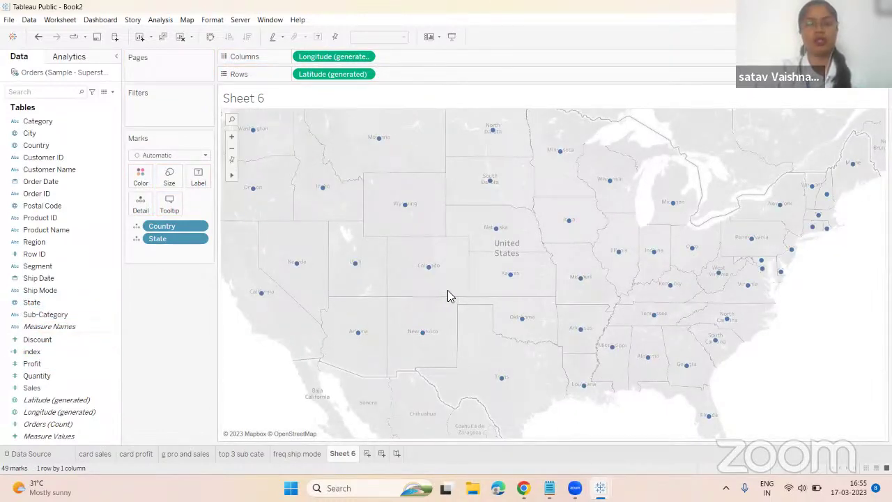
{"action": "scroll", "coordinate": [448, 293], "scroll_direction": "down", "scroll_amount": 1}
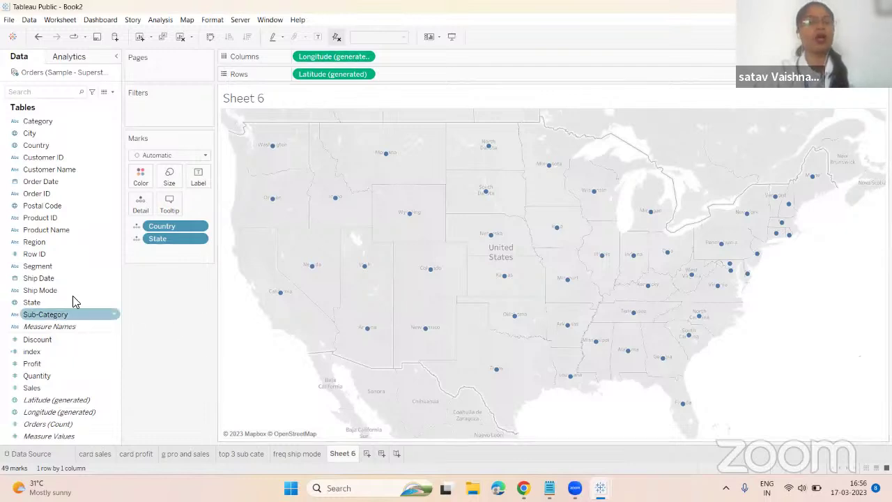
Color the states on the map by Profit and label each one with its State name
{"action": "left_click_drag", "start_coordinate": [51, 372], "coordinate": [140, 181]}
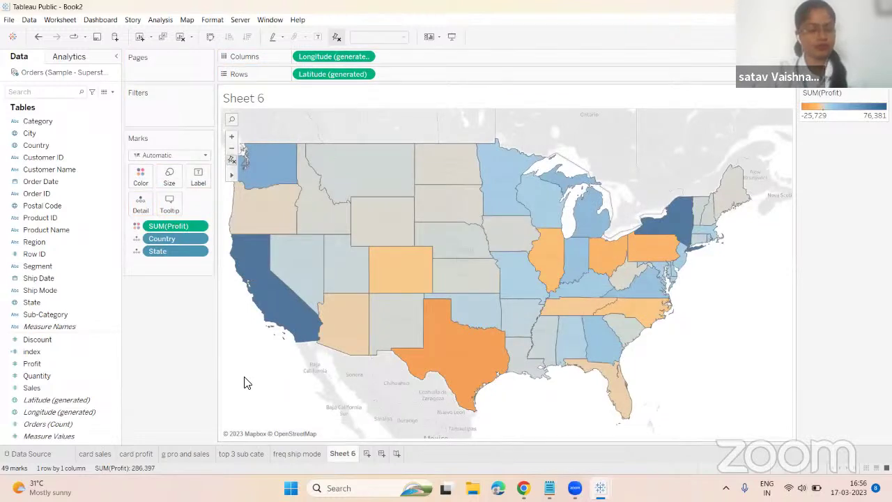
{"action": "mouse_move", "coordinate": [384, 292]}
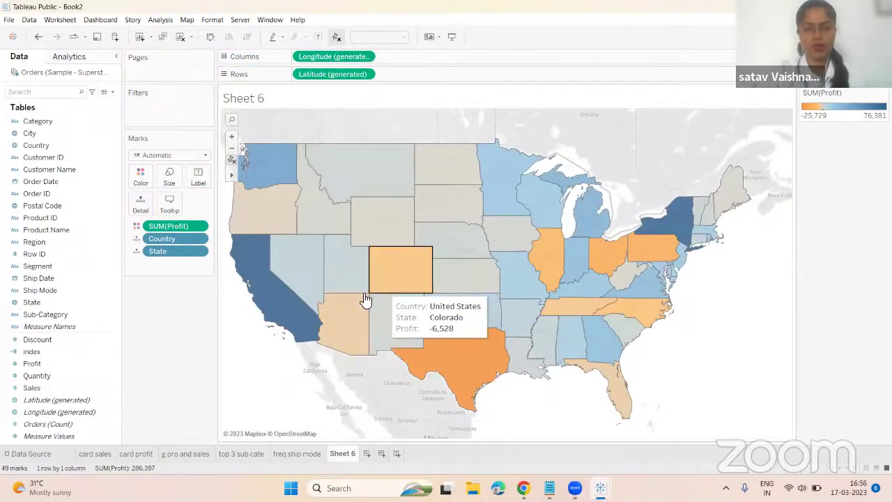
{"action": "scroll", "coordinate": [288, 320], "scroll_direction": "down", "scroll_amount": 1}
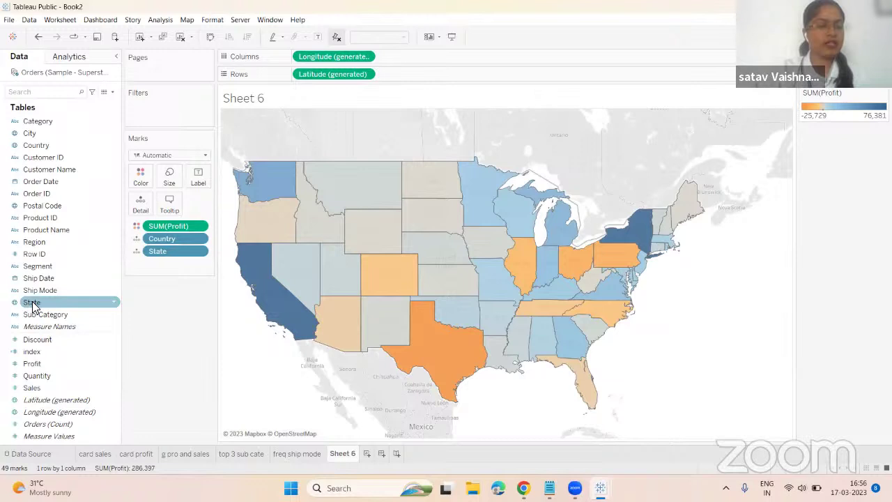
{"action": "left_click_drag", "start_coordinate": [32, 304], "coordinate": [196, 182]}
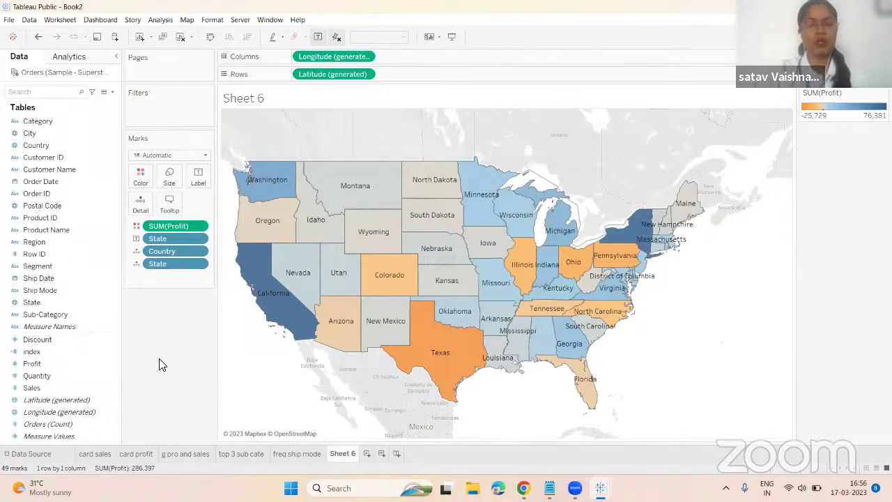
Examine the profit or loss of individual states on the map, including California, Nevada, Minnesota and Oregon
{"action": "mouse_move", "coordinate": [243, 280]}
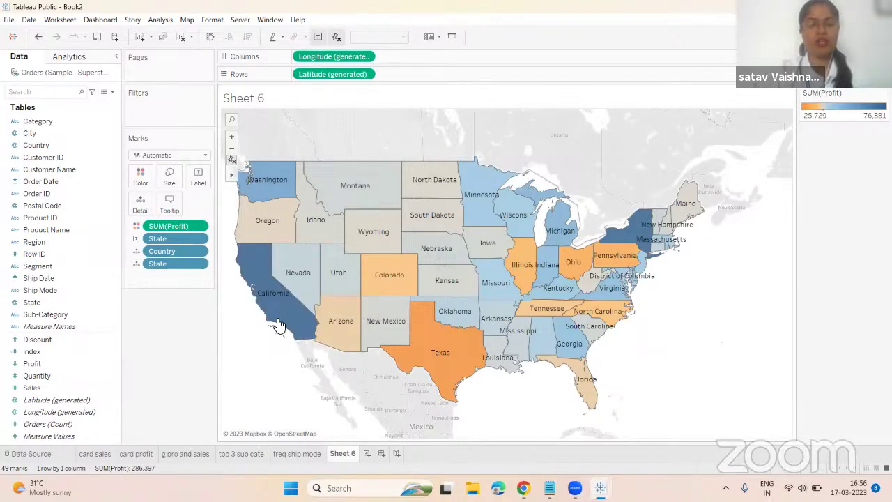
{"action": "mouse_move", "coordinate": [284, 284]}
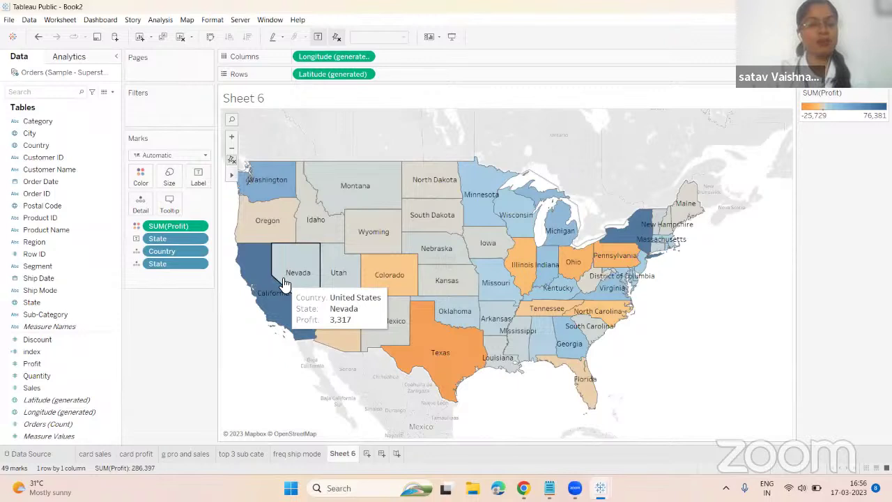
{"action": "mouse_move", "coordinate": [307, 319]}
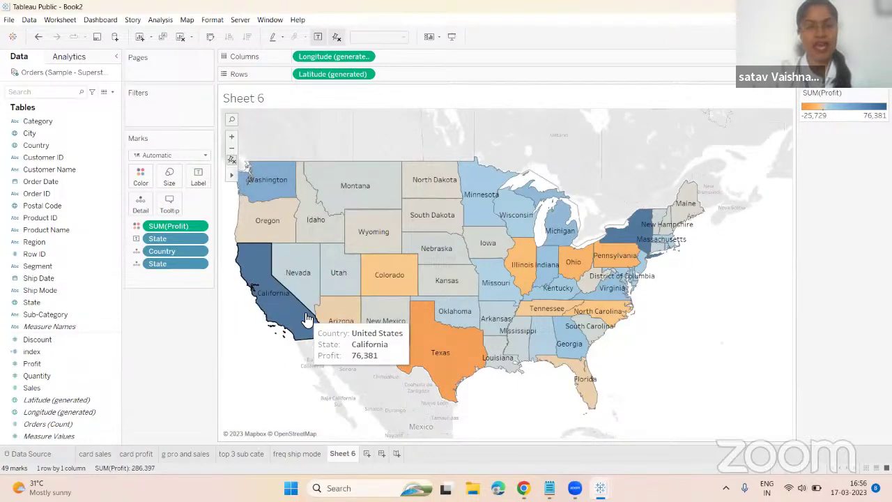
{"action": "mouse_move", "coordinate": [447, 355]}
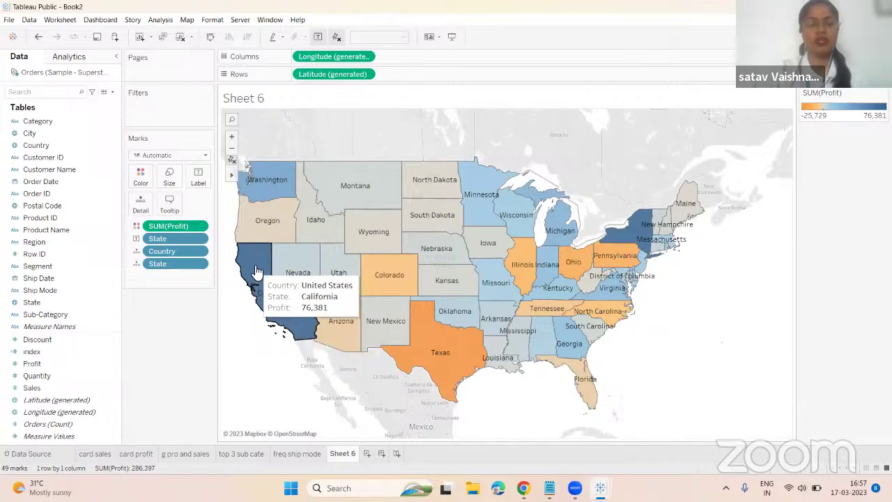
{"action": "mouse_move", "coordinate": [235, 174]}
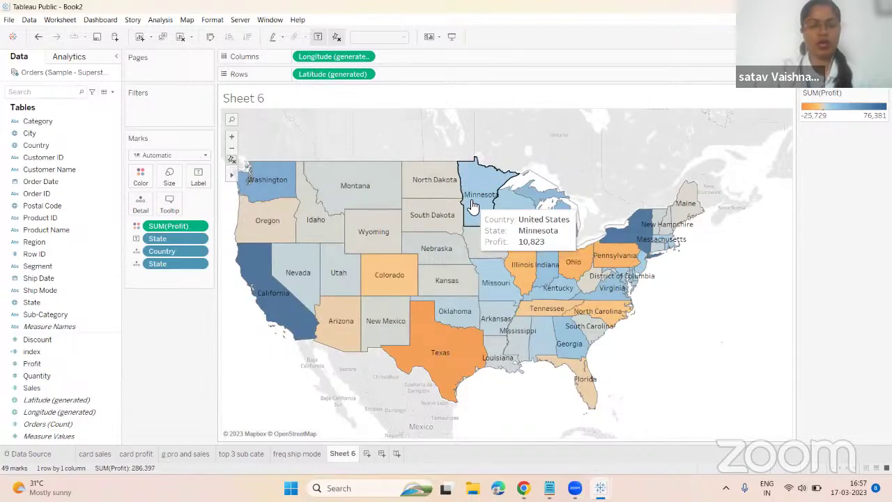
{"action": "left_click", "coordinate": [432, 347]}
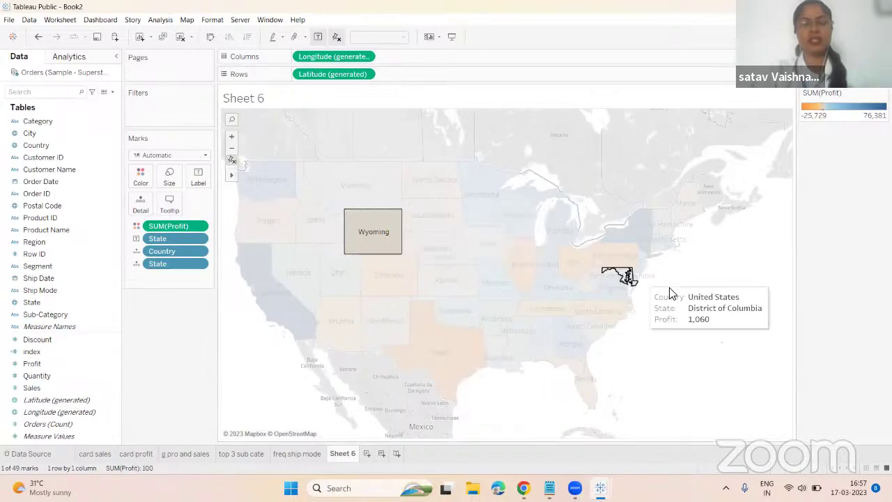
{"action": "left_click", "coordinate": [654, 301]}
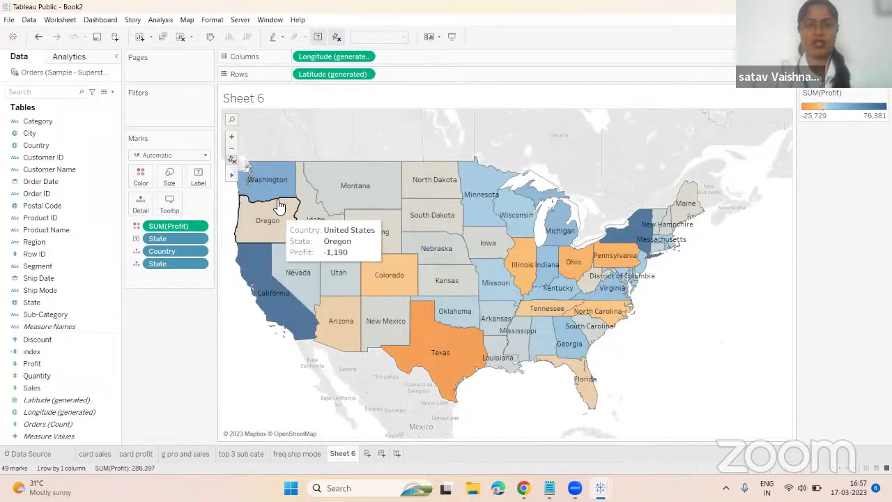
Change the map's background style to Dark
{"action": "left_click", "coordinate": [187, 21]}
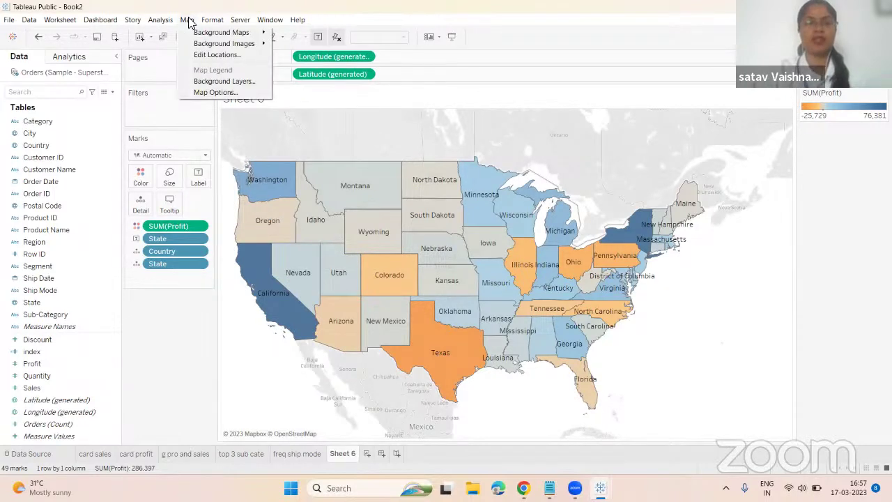
{"action": "mouse_move", "coordinate": [208, 35]}
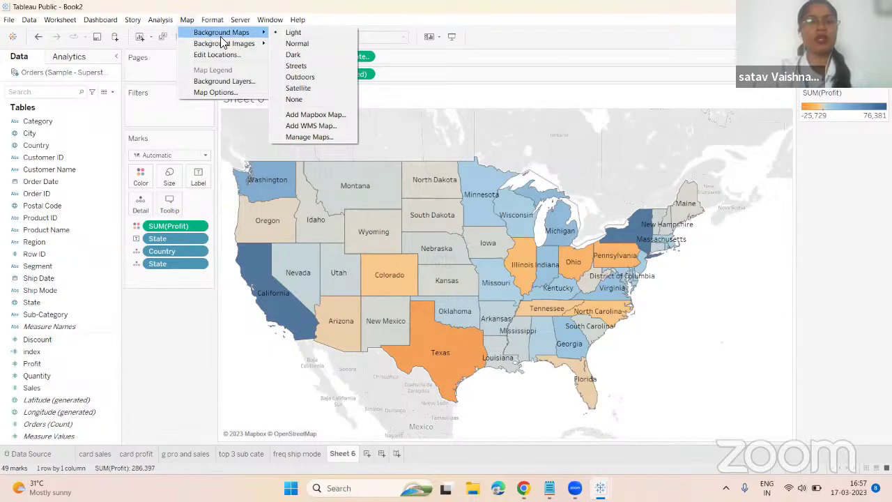
{"action": "left_click", "coordinate": [294, 54]}
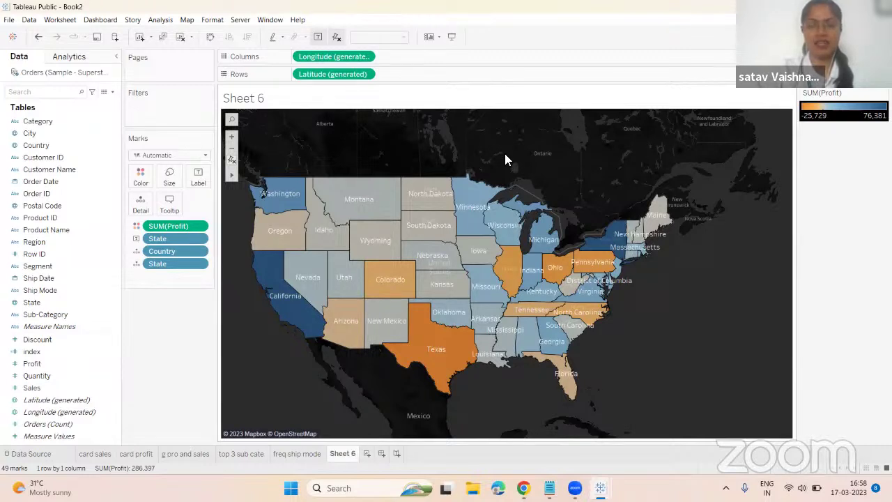
Rename Sheet 6 as "map p"
{"action": "double_click", "coordinate": [348, 454]}
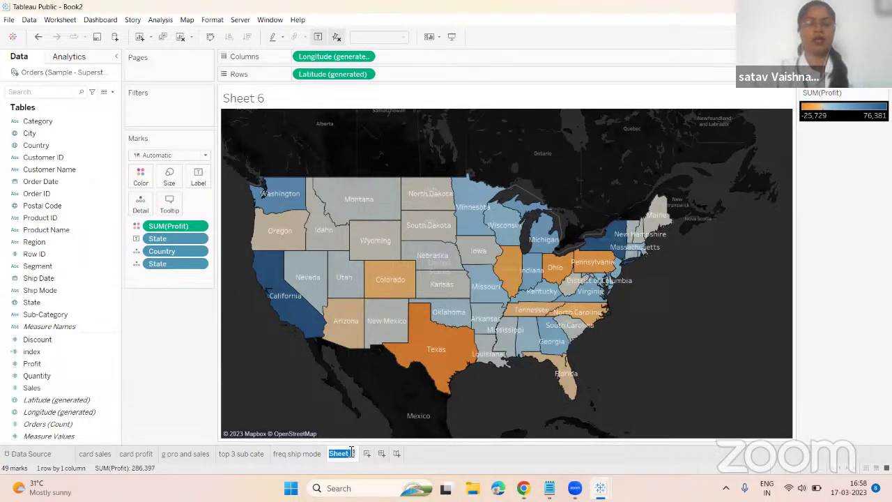
{"action": "key", "text": "Return"}
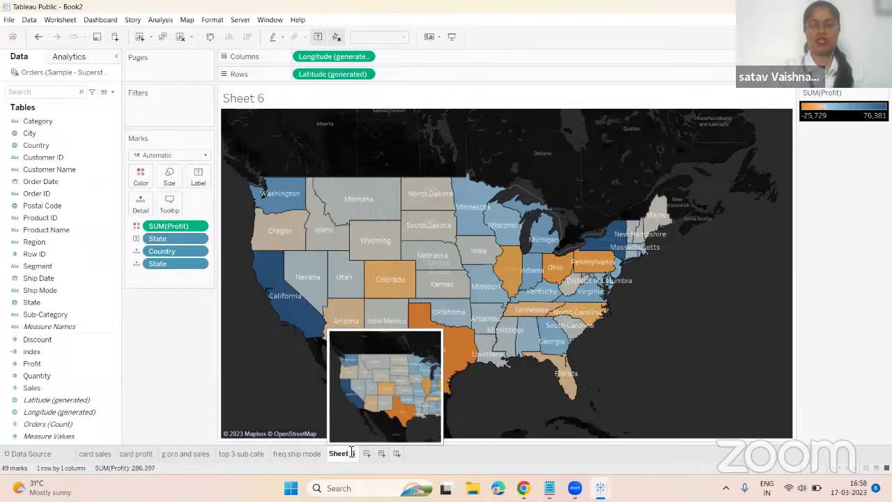
{"action": "key", "text": "BackSpace"}
{"action": "key", "text": "BackSpace"}
{"action": "key", "text": "BackSpace"}
{"action": "key", "text": "BackSpace"}
{"action": "key", "text": "BackSpace"}
{"action": "key", "text": "BackSpace"}
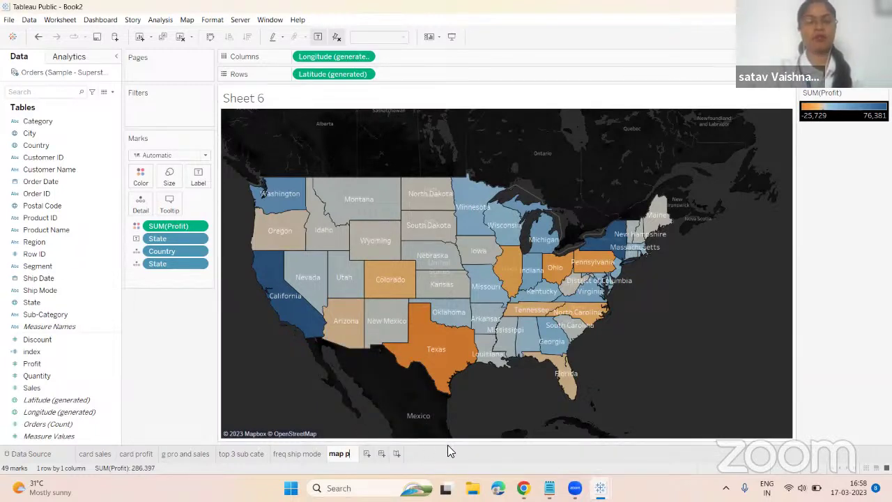
{"action": "key", "text": "Return"}
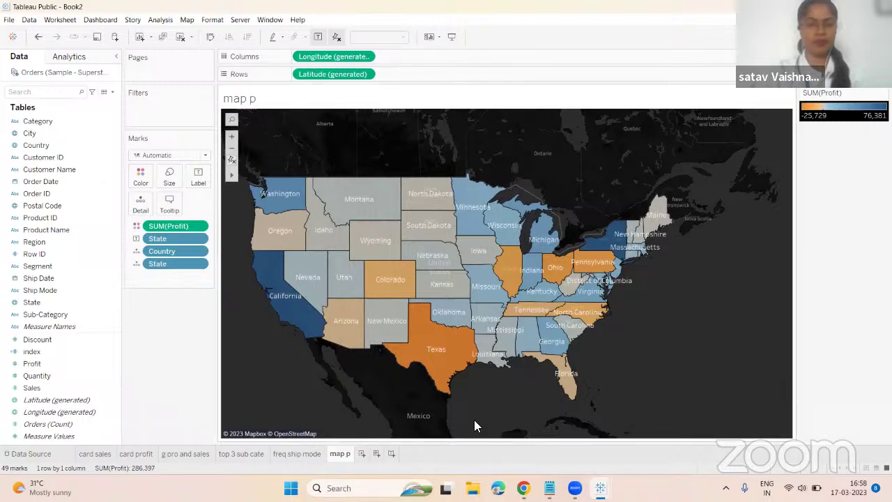
Add a new worksheet and review the question about the most profitable category in the Notepad list
{"action": "left_click", "coordinate": [362, 455]}
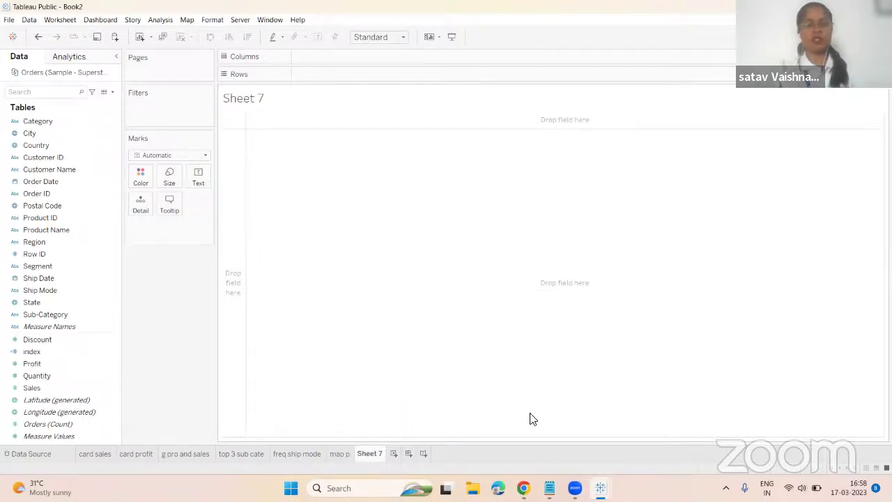
{"action": "mouse_move", "coordinate": [602, 486]}
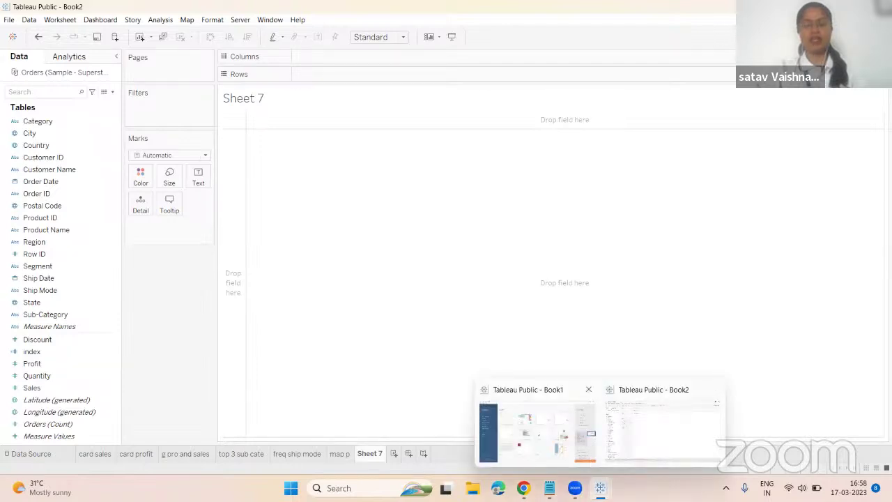
{"action": "mouse_move", "coordinate": [550, 488]}
{"action": "left_click", "coordinate": [546, 436]}
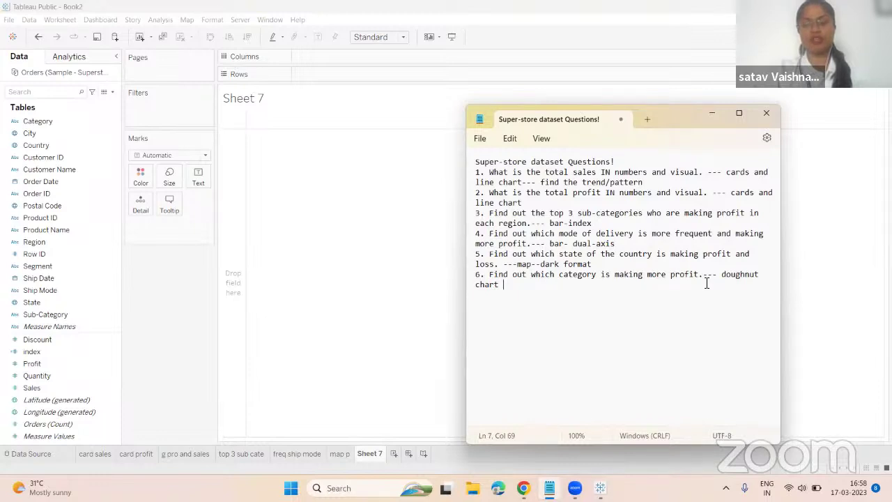
{"action": "left_click", "coordinate": [708, 113]}
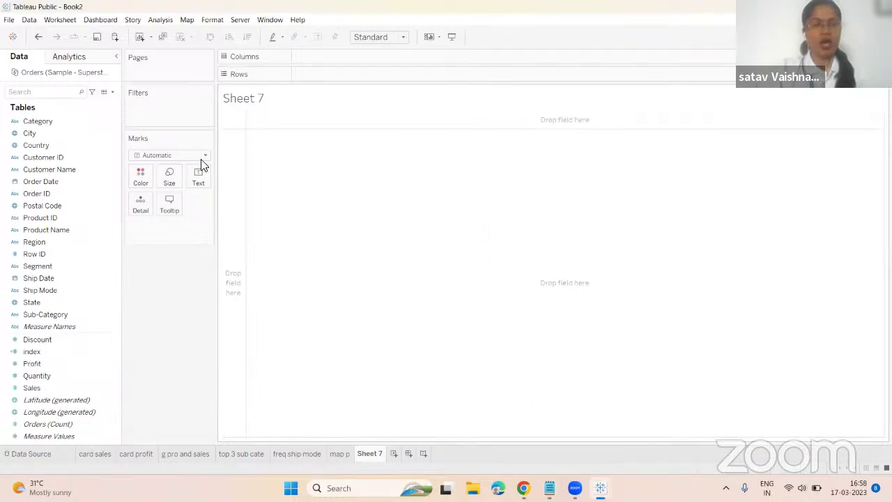
Create a pie chart of Profit by Category on Sheet 7 using the Show Me chart types
{"action": "left_click", "coordinate": [26, 121]}
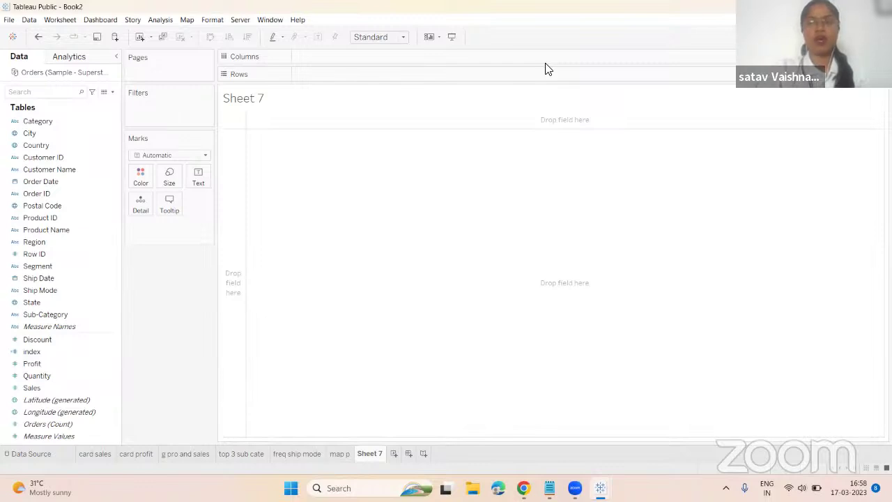
{"action": "left_click", "coordinate": [867, 37]}
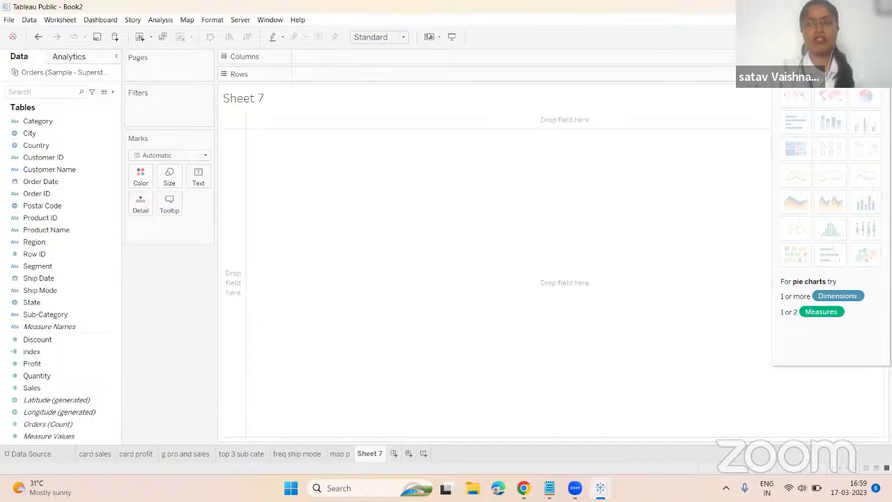
{"action": "left_click", "coordinate": [36, 121]}
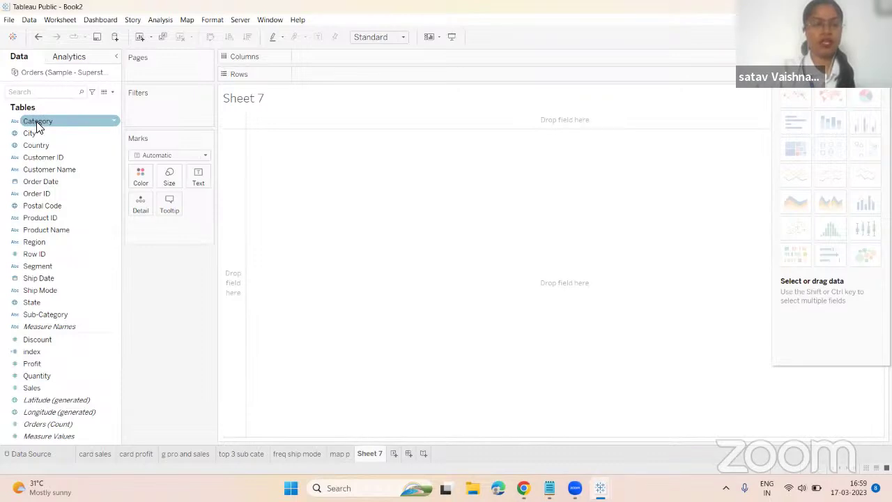
{"action": "left_click", "coordinate": [39, 124]}
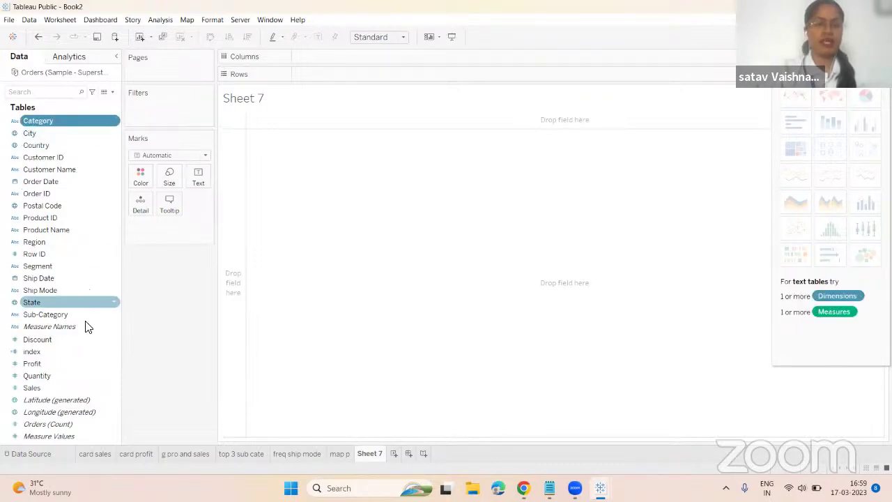
{"action": "left_click", "coordinate": [57, 366], "text": "ctrl"}
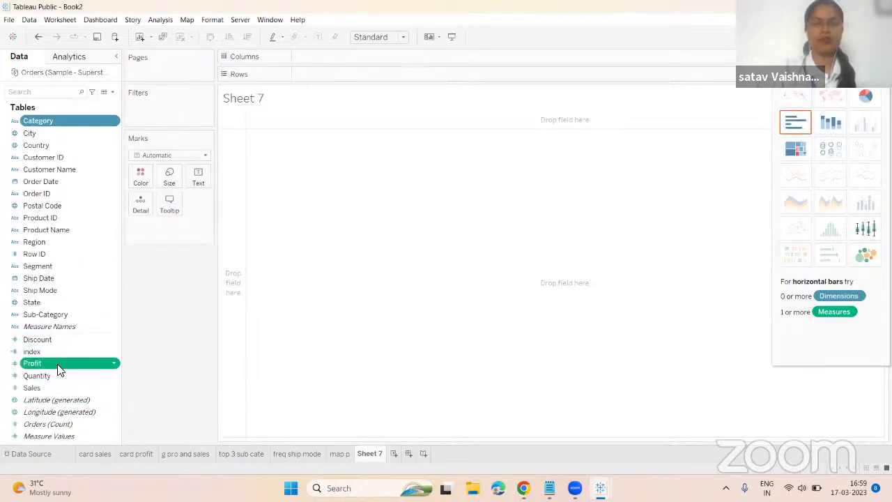
{"action": "left_click", "coordinate": [865, 98]}
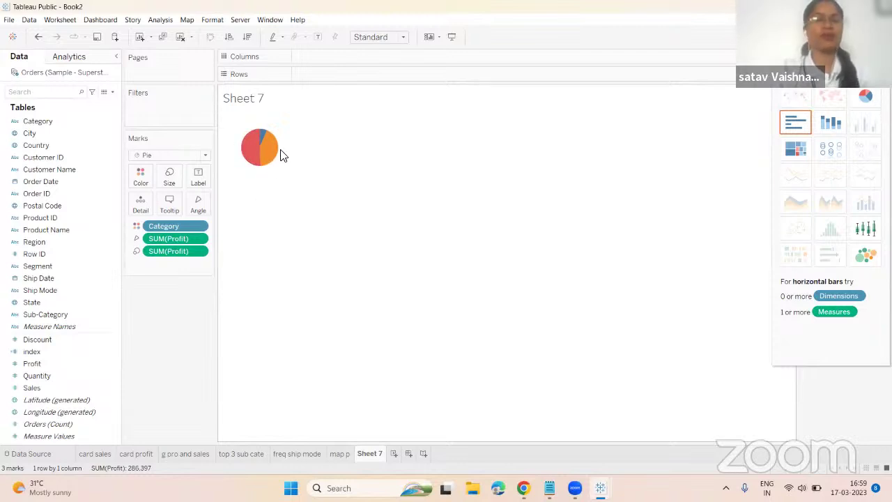
Fit the pie chart to Entire View and hide the sheet title
{"action": "mouse_move", "coordinate": [273, 144]}
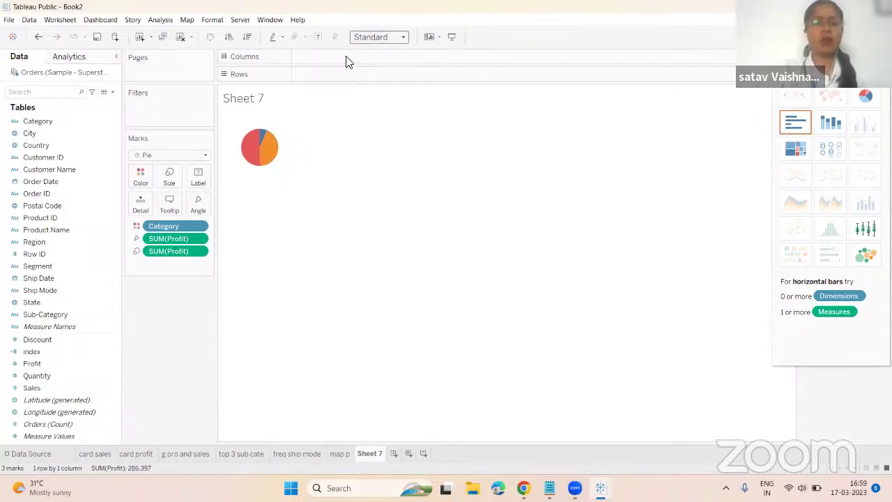
{"action": "left_click", "coordinate": [379, 37]}
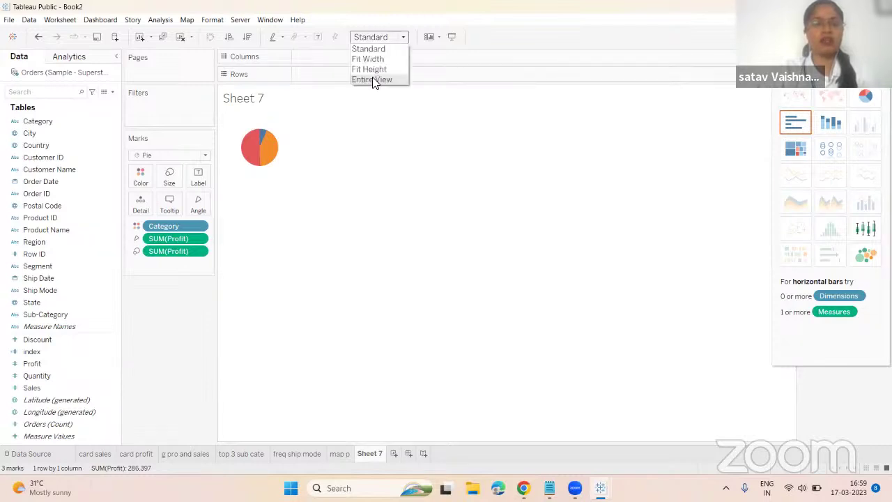
{"action": "left_click", "coordinate": [372, 80]}
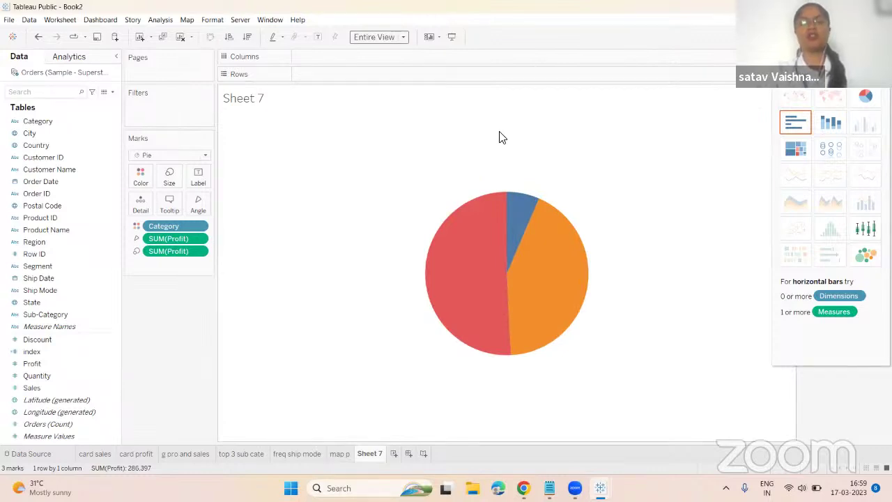
{"action": "right_click", "coordinate": [256, 99]}
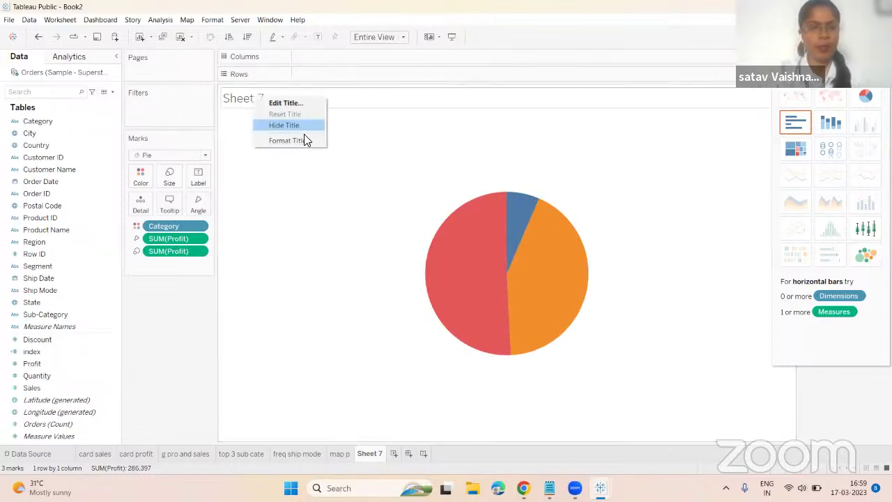
{"action": "left_click", "coordinate": [291, 125]}
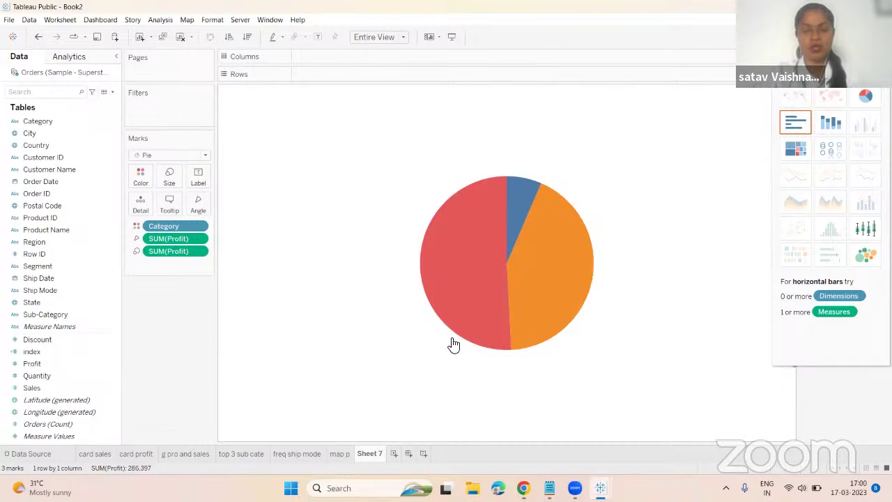
Label the pie slices with their Category names and Profit values
{"action": "mouse_move", "coordinate": [540, 211]}
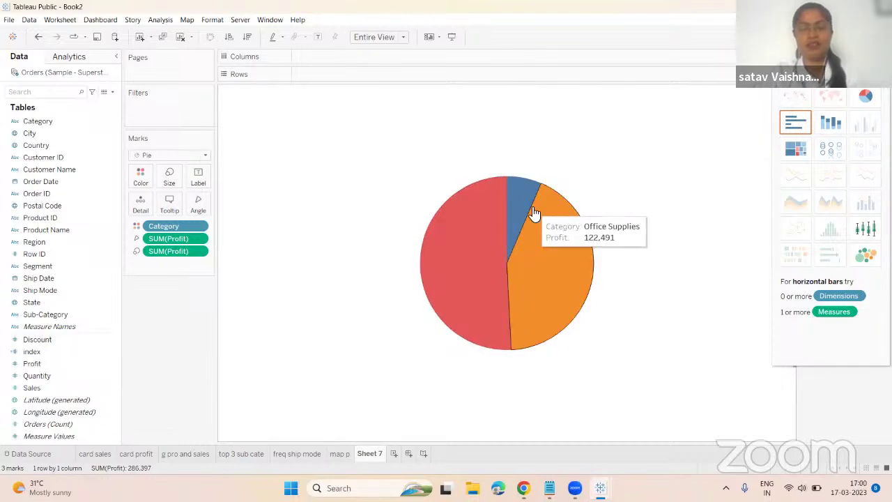
{"action": "mouse_move", "coordinate": [519, 199]}
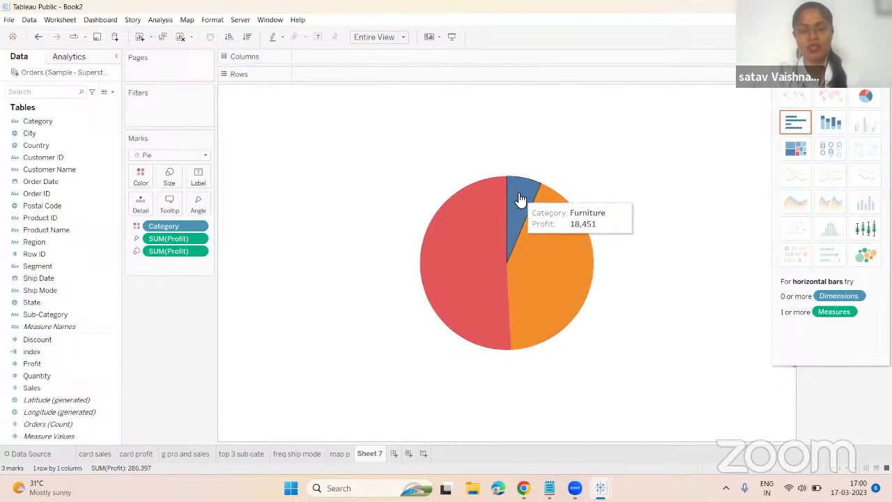
{"action": "mouse_move", "coordinate": [498, 220]}
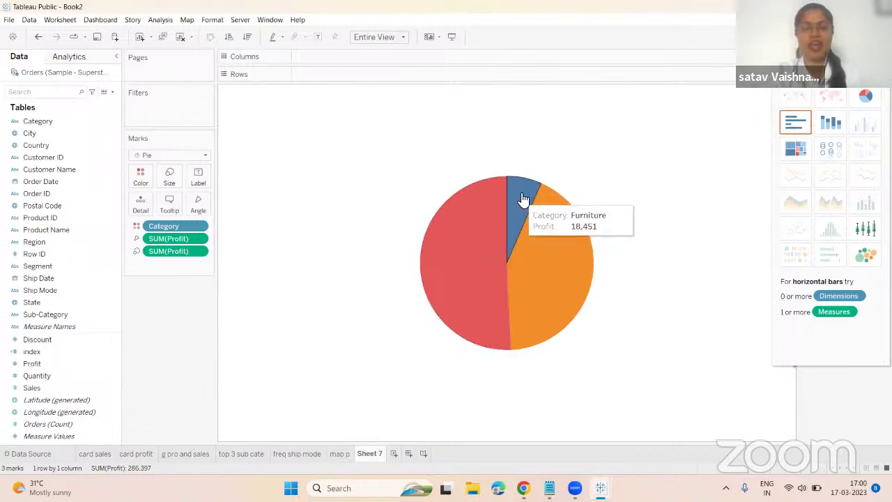
{"action": "mouse_move", "coordinate": [558, 261]}
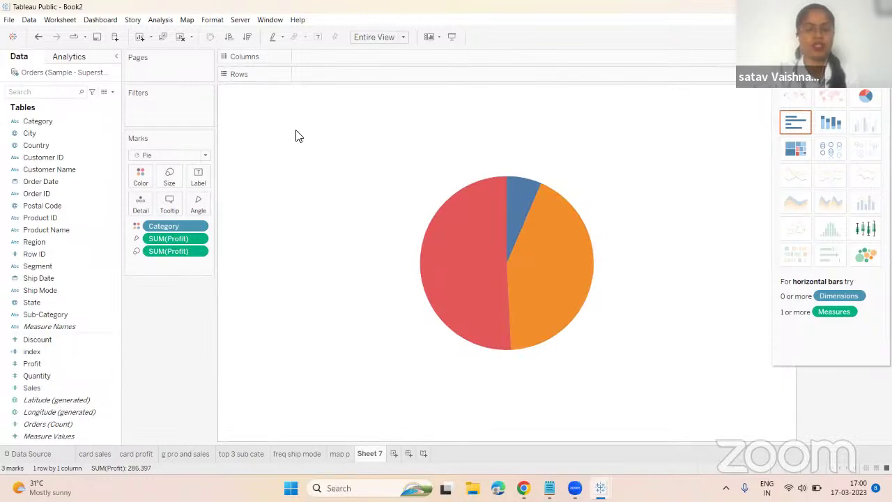
{"action": "left_click", "coordinate": [69, 277]}
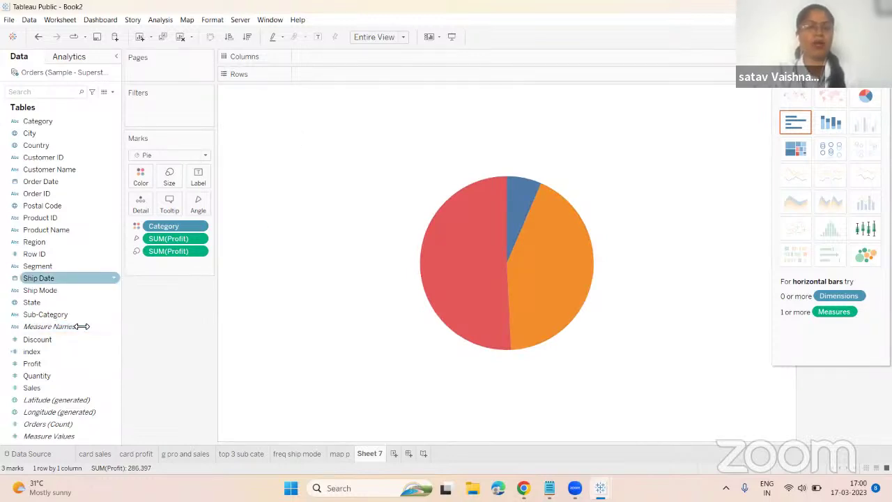
{"action": "left_click", "coordinate": [35, 121]}
{"action": "left_click_drag", "start_coordinate": [33, 119], "coordinate": [198, 176]}
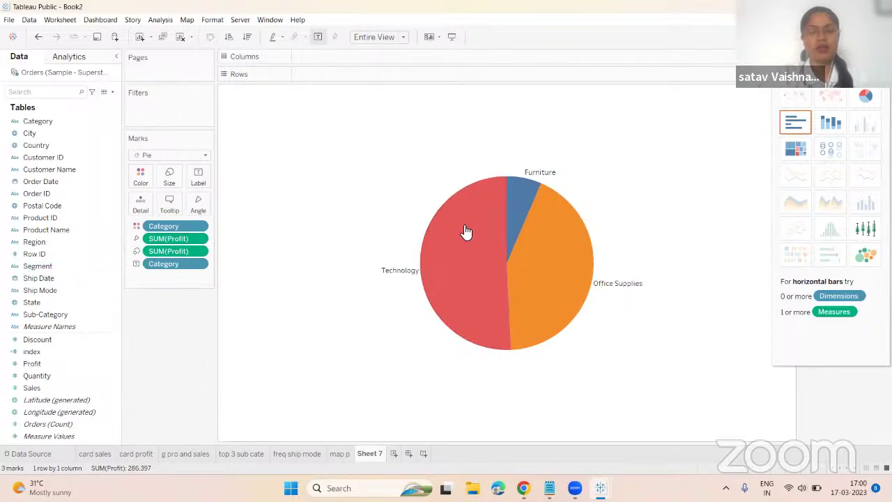
{"action": "mouse_move", "coordinate": [463, 312]}
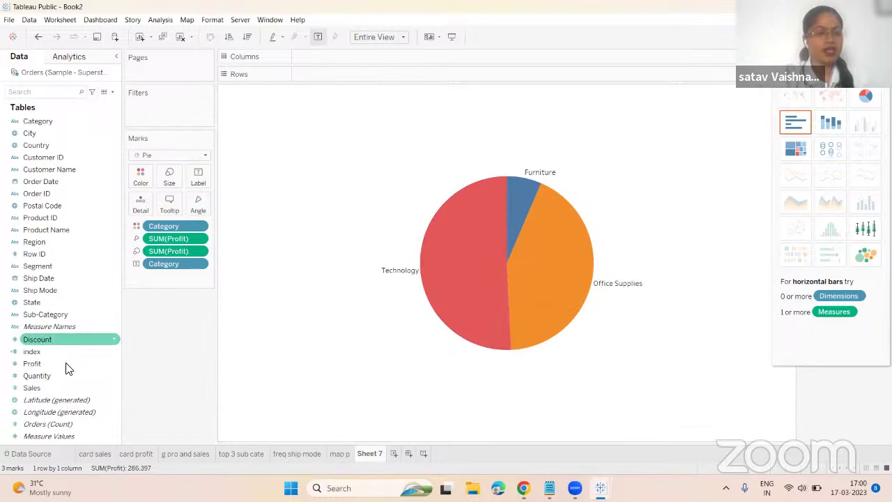
{"action": "left_click_drag", "start_coordinate": [48, 365], "coordinate": [193, 175]}
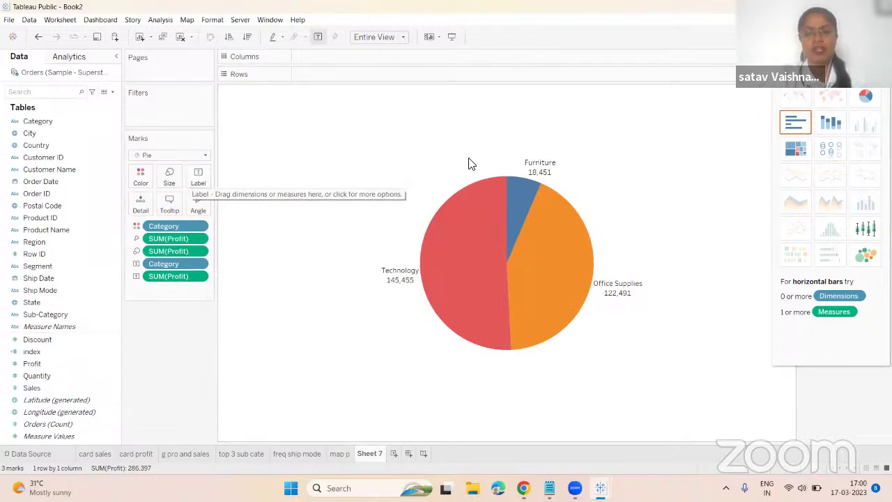
{"action": "mouse_move", "coordinate": [580, 313]}
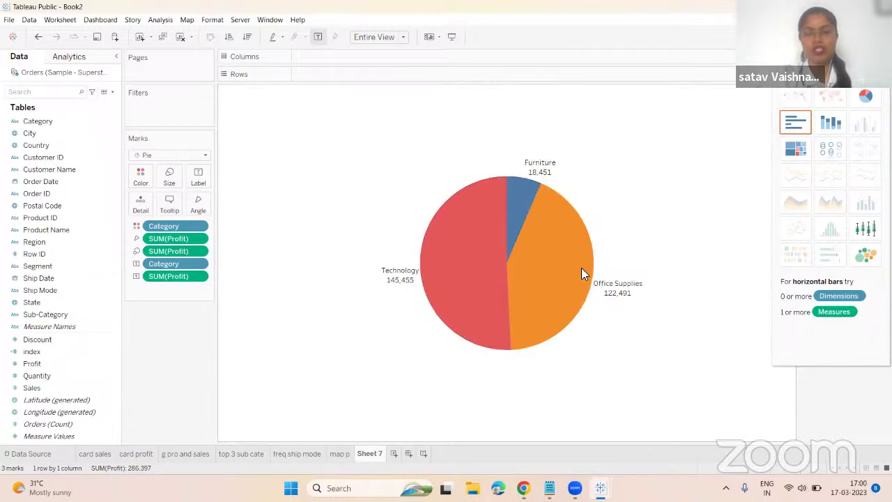
{"action": "mouse_move", "coordinate": [617, 288]}
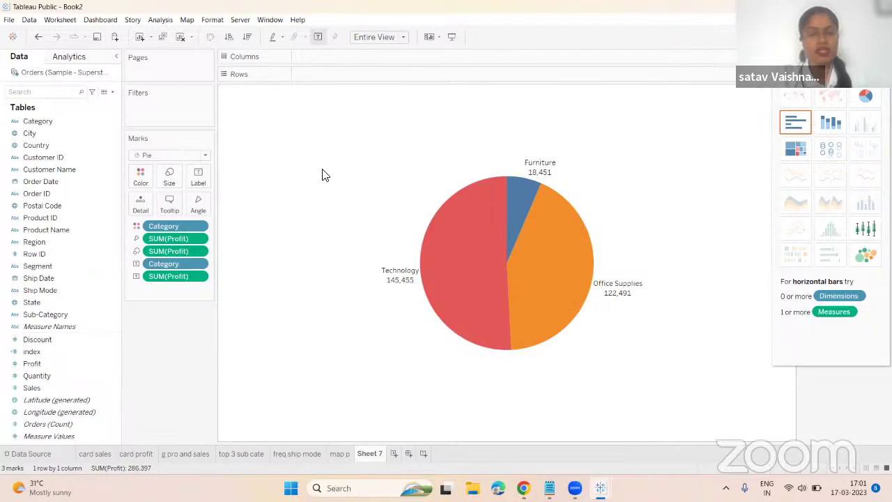
Create a calculated field named "no of records" with the formula 1
{"action": "left_click", "coordinate": [166, 24]}
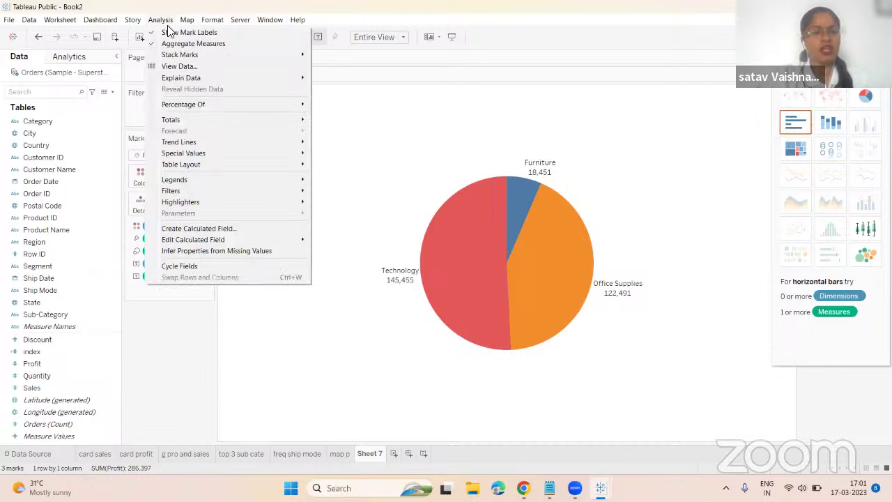
{"action": "left_click", "coordinate": [215, 228]}
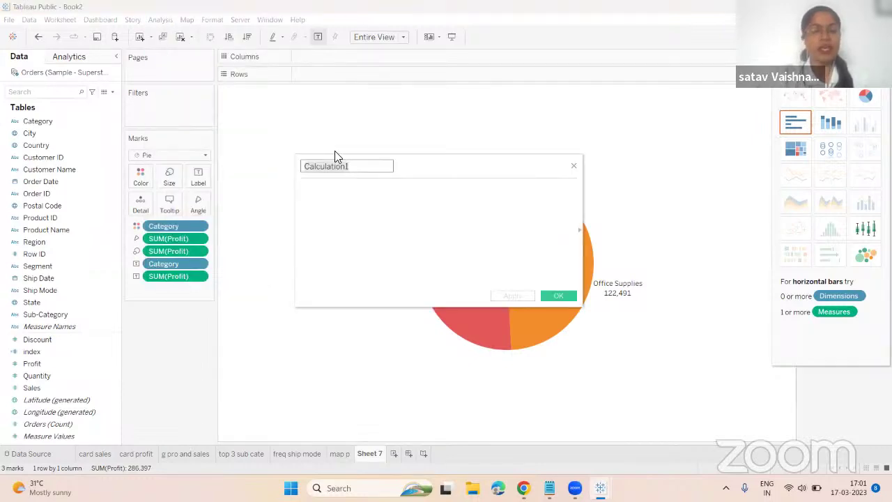
{"action": "left_click_drag", "start_coordinate": [353, 167], "coordinate": [302, 168]}
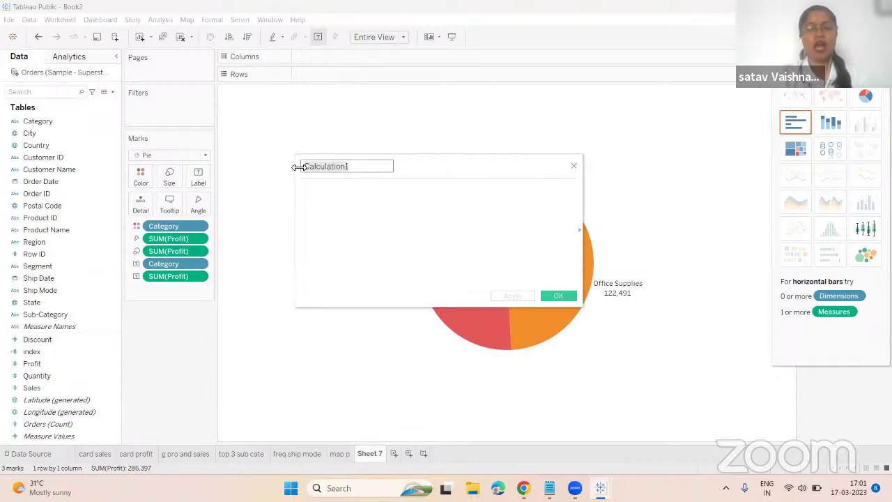
{"action": "key", "text": "BackSpace"}
{"action": "type", "text": "No of reco"}
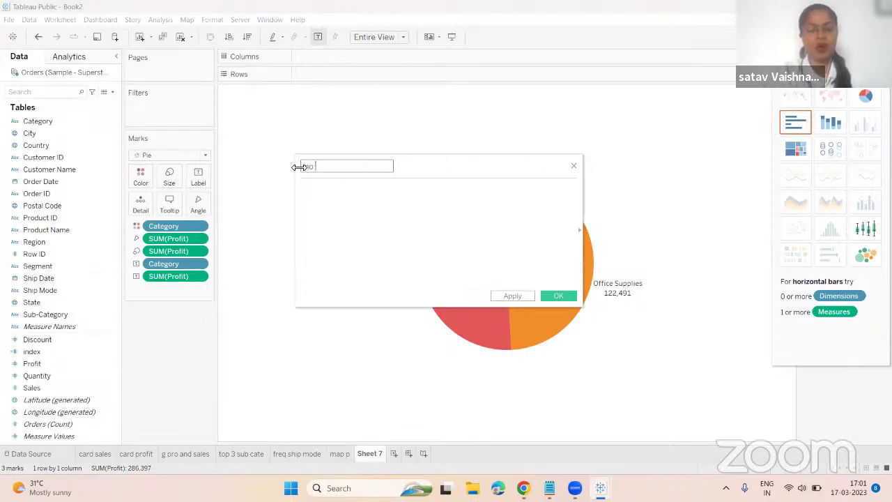
{"action": "type", "text": "r"}
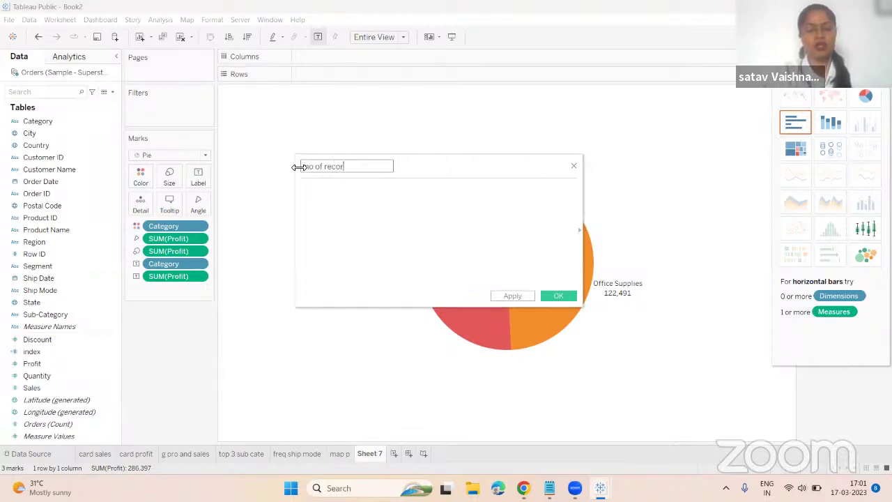
{"action": "type", "text": "ds"}
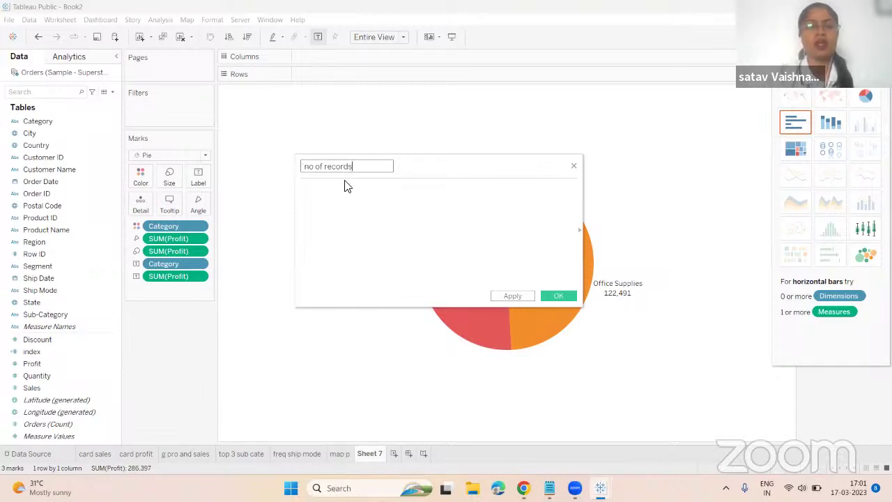
{"action": "left_click", "coordinate": [327, 190]}
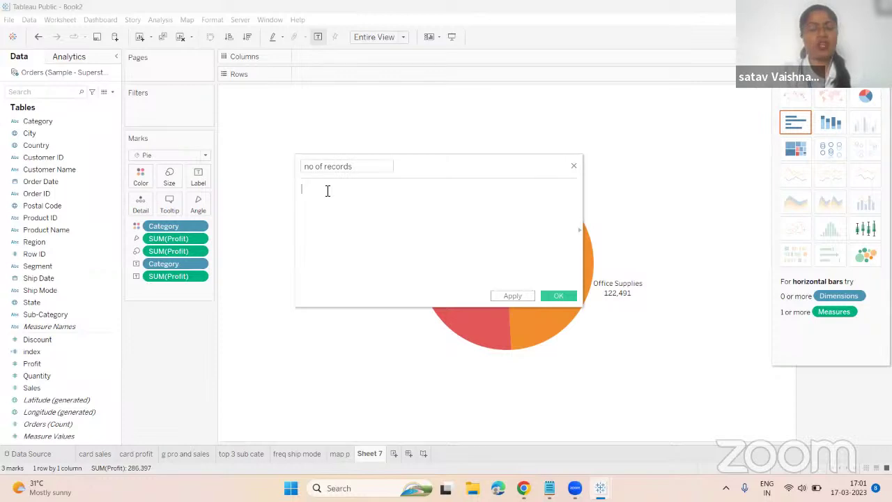
{"action": "type", "text": "1"}
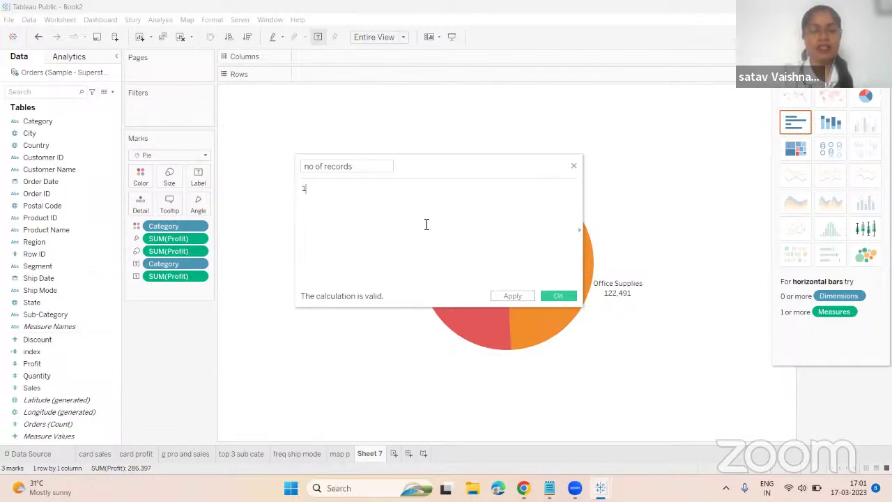
{"action": "left_click", "coordinate": [567, 296]}
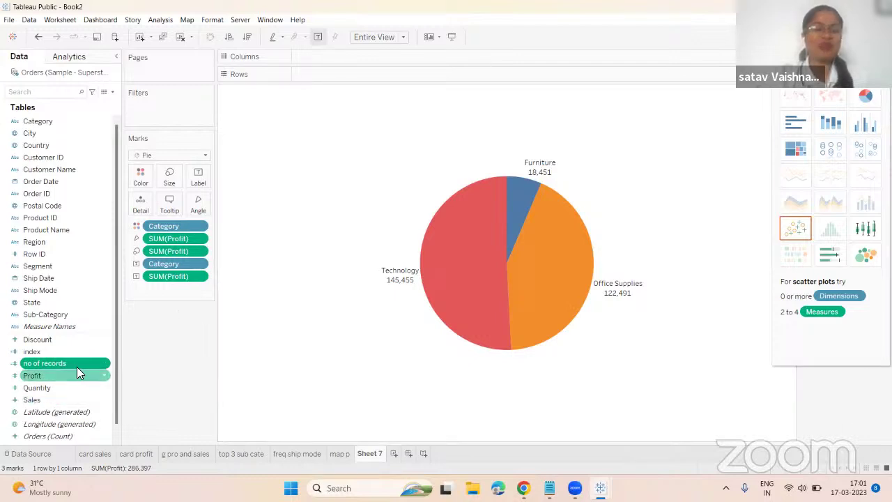
Add no of records to Rows with the Average aggregation and place a duplicate of it beside the first
{"action": "left_click_drag", "start_coordinate": [69, 363], "coordinate": [344, 73]}
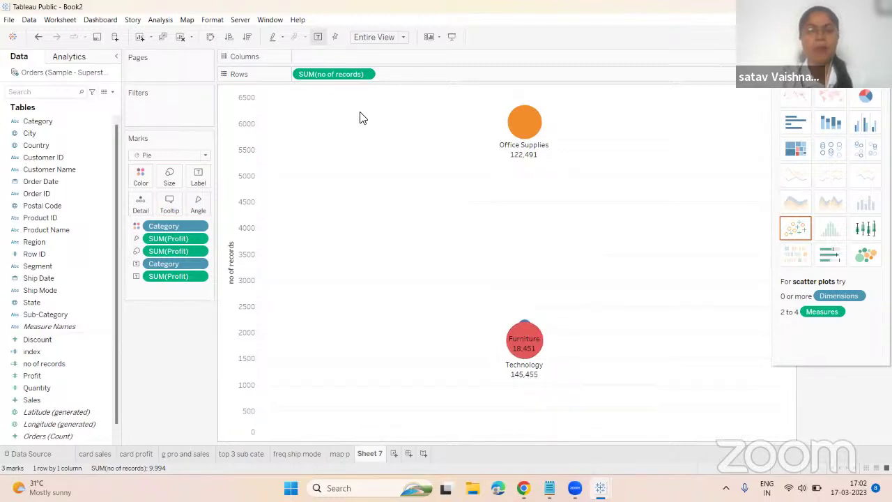
{"action": "left_click", "coordinate": [365, 75]}
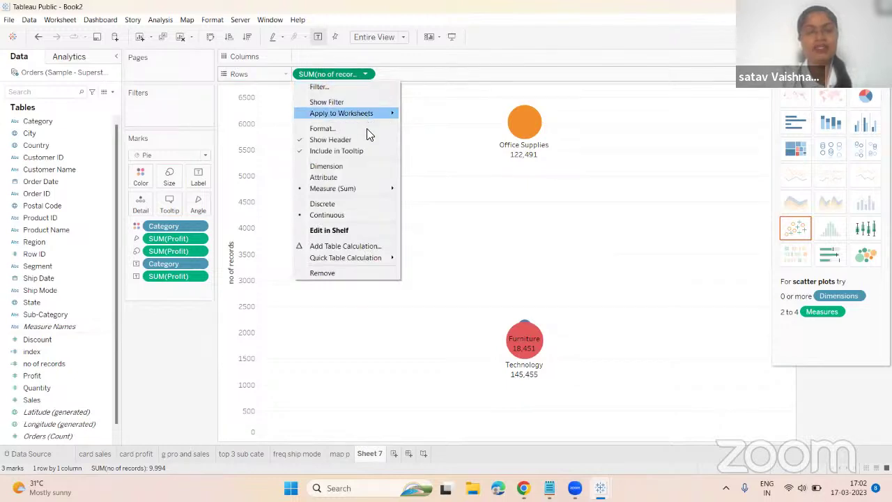
{"action": "mouse_move", "coordinate": [369, 191]}
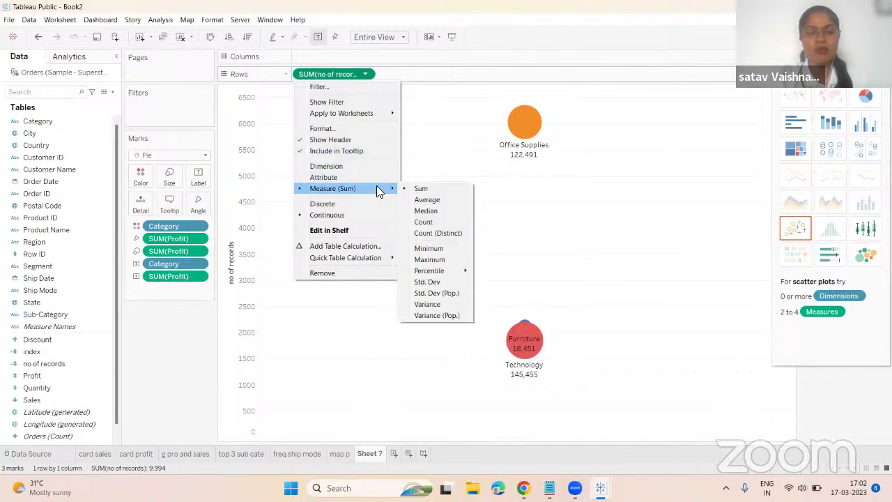
{"action": "left_click", "coordinate": [431, 199]}
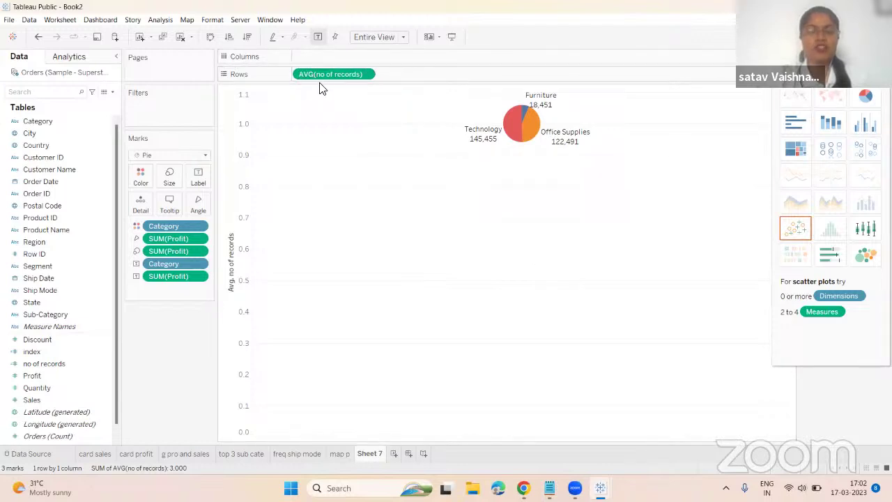
{"action": "left_click_drag", "start_coordinate": [337, 76], "coordinate": [422, 76]}
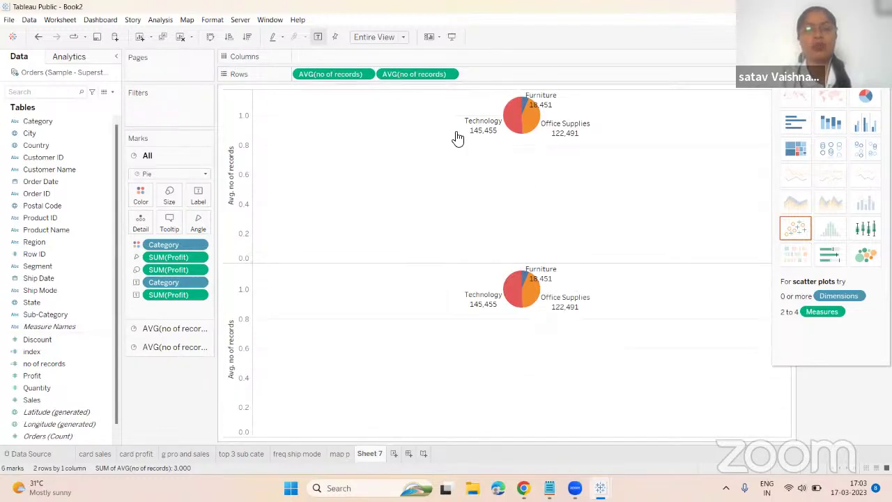
{"action": "mouse_move", "coordinate": [564, 138]}
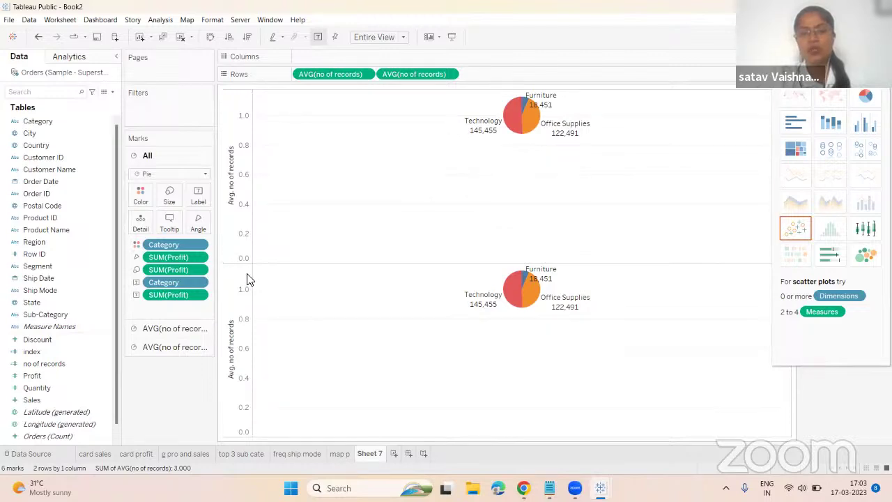
Exclude zero from the range of the upper Avg. no of records axis
{"action": "right_click", "coordinate": [233, 106]}
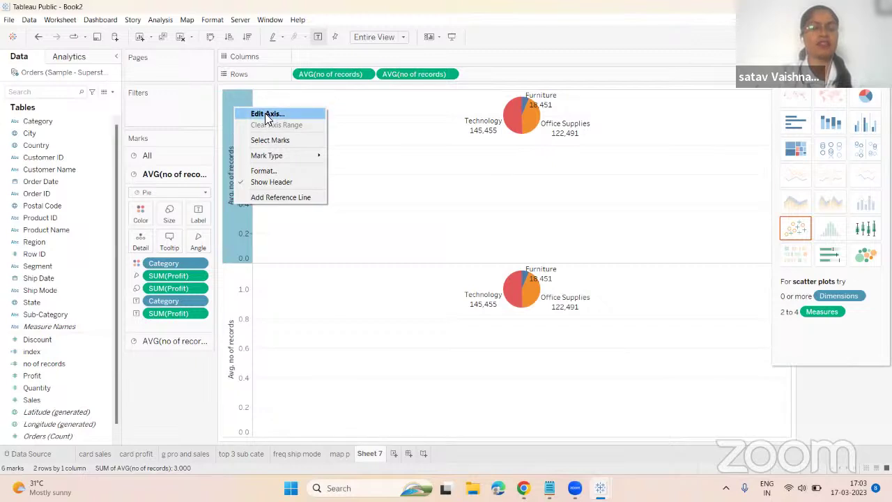
{"action": "left_click", "coordinate": [266, 118]}
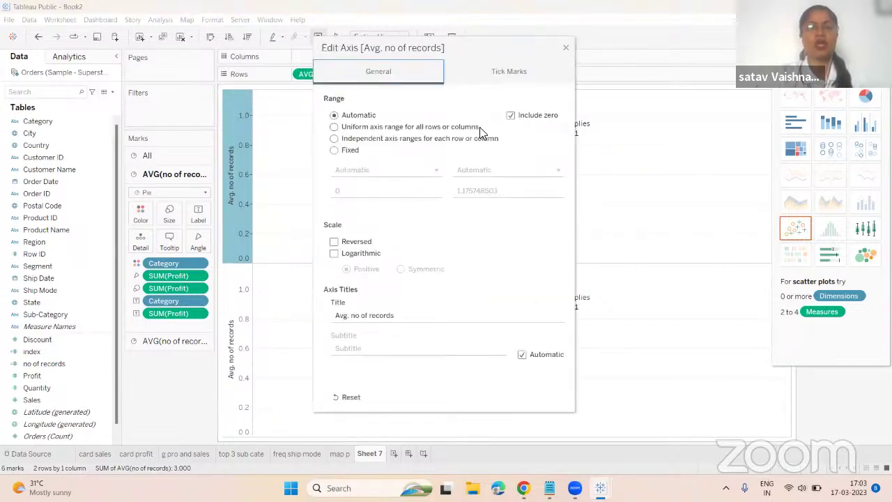
{"action": "left_click", "coordinate": [511, 116]}
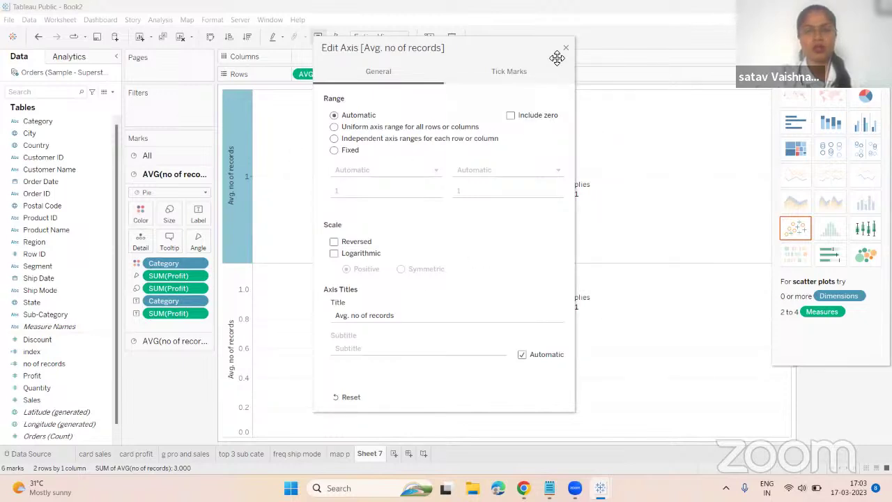
{"action": "left_click_drag", "start_coordinate": [557, 57], "coordinate": [429, 88]}
{"action": "left_click", "coordinate": [432, 85]}
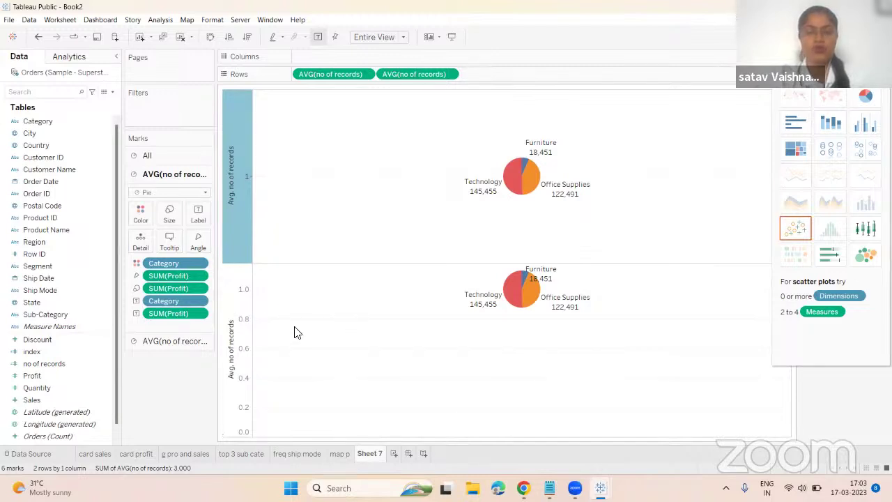
Exclude zero from the range of the lower Avg. no of records axis
{"action": "left_click", "coordinate": [234, 298]}
{"action": "right_click", "coordinate": [235, 299]}
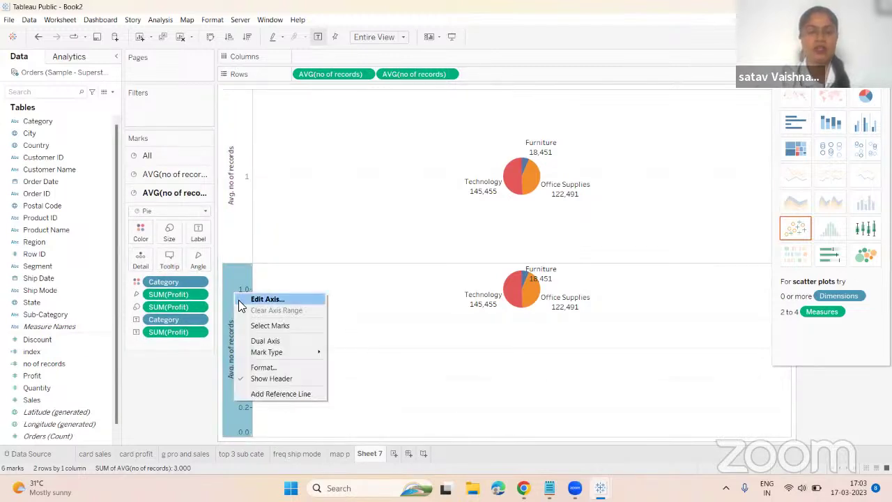
{"action": "left_click", "coordinate": [267, 301]}
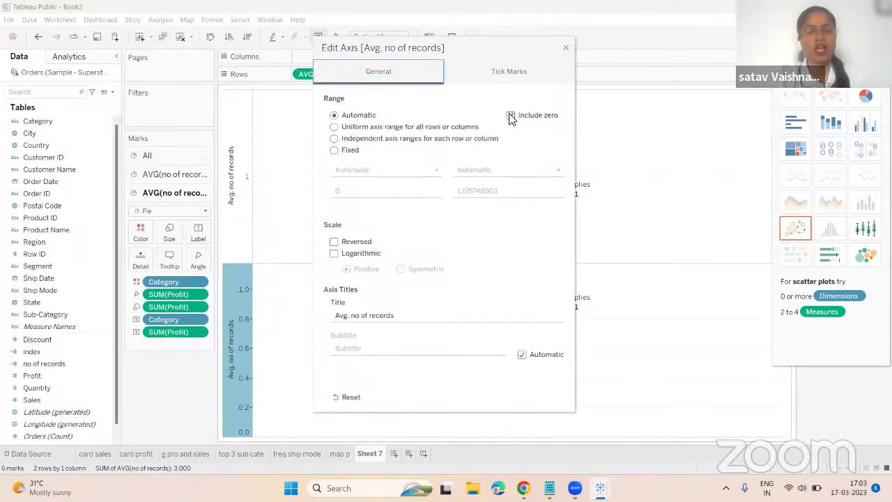
{"action": "left_click", "coordinate": [511, 116]}
{"action": "left_click_drag", "start_coordinate": [391, 49], "coordinate": [170, 71]}
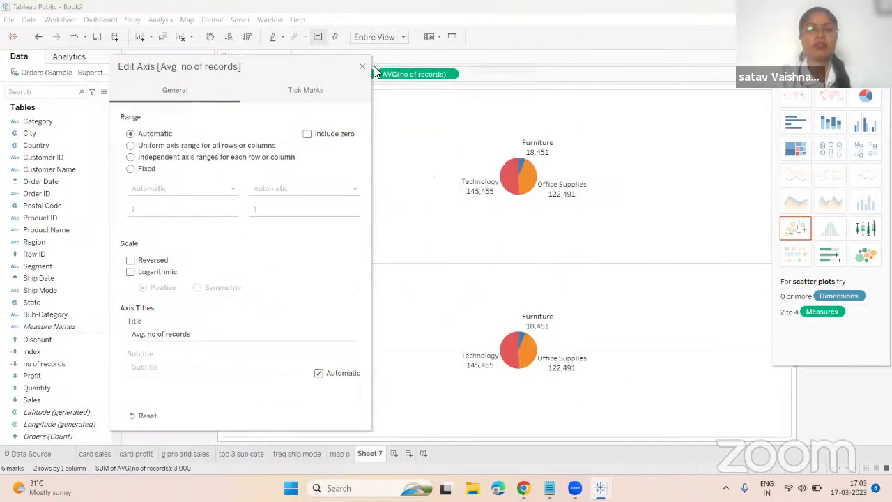
{"action": "left_click", "coordinate": [362, 69]}
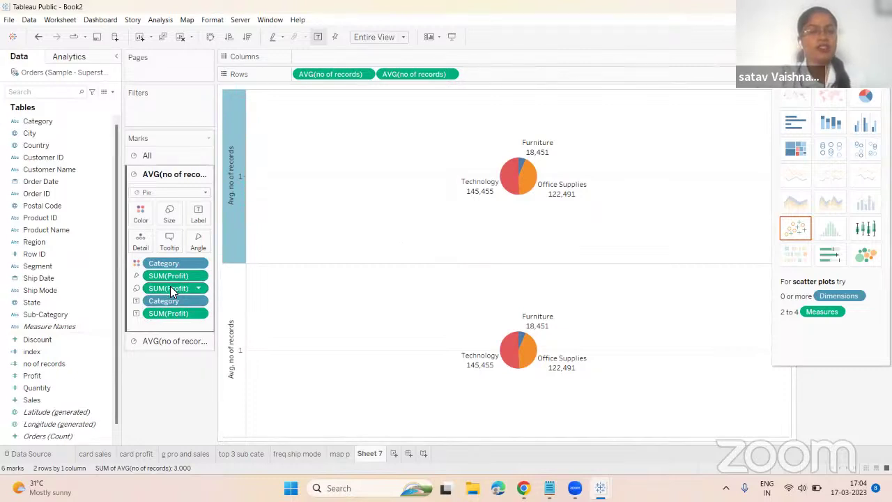
Enlarge both pies and remove the Profit field from Size on each of the two Avg. no of records marks cards
{"action": "left_click", "coordinate": [169, 213]}
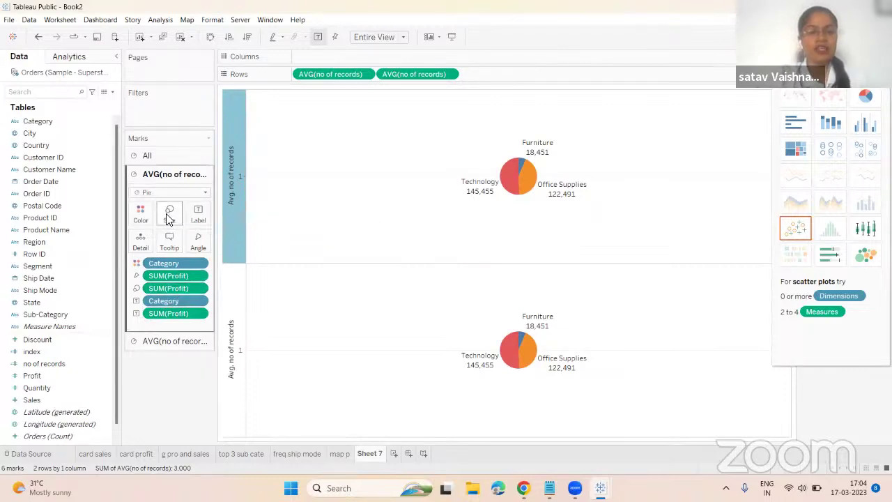
{"action": "left_click_drag", "start_coordinate": [194, 242], "coordinate": [208, 245]}
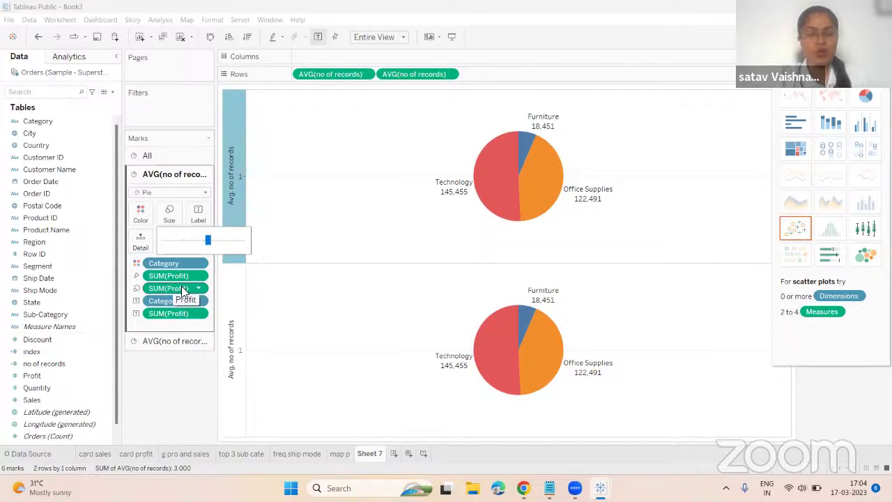
{"action": "mouse_move", "coordinate": [179, 286]}
{"action": "left_mouse_down"}
{"action": "mouse_move", "coordinate": [67, 296]}
{"action": "mouse_move", "coordinate": [189, 287]}
{"action": "left_mouse_up"}
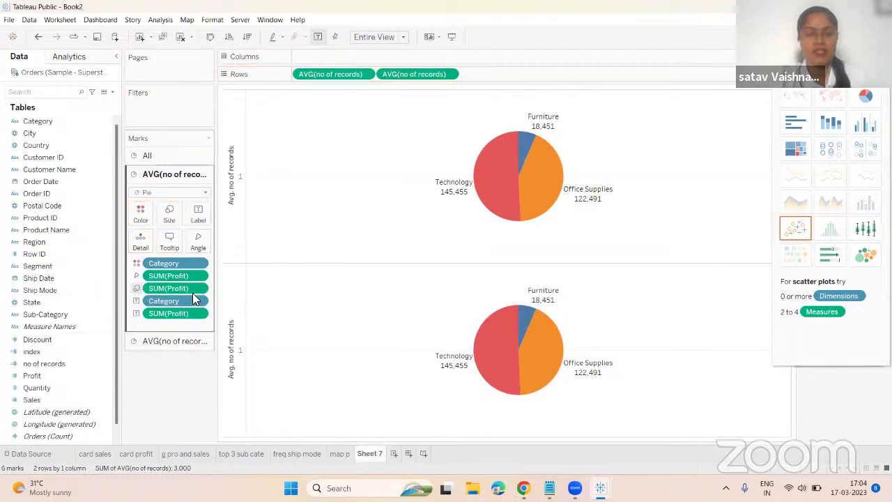
{"action": "left_click_drag", "start_coordinate": [183, 287], "coordinate": [97, 296]}
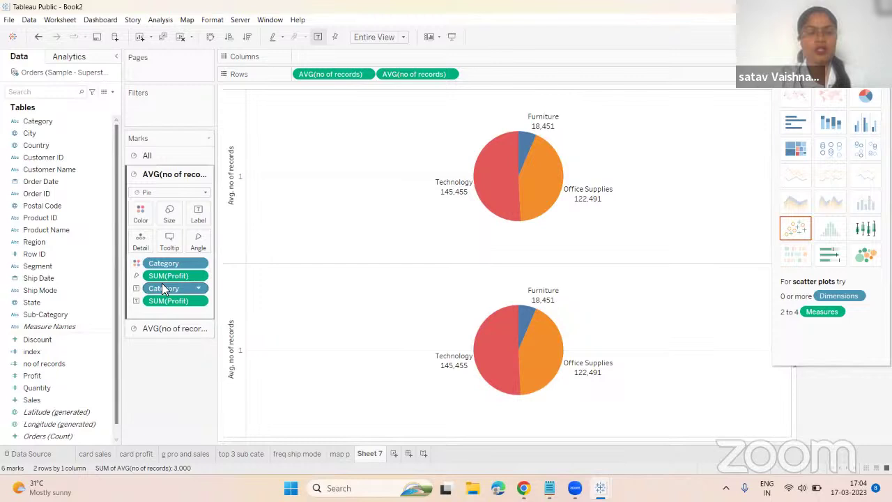
{"action": "left_click", "coordinate": [174, 329]}
{"action": "left_click_drag", "start_coordinate": [168, 307], "coordinate": [91, 314]}
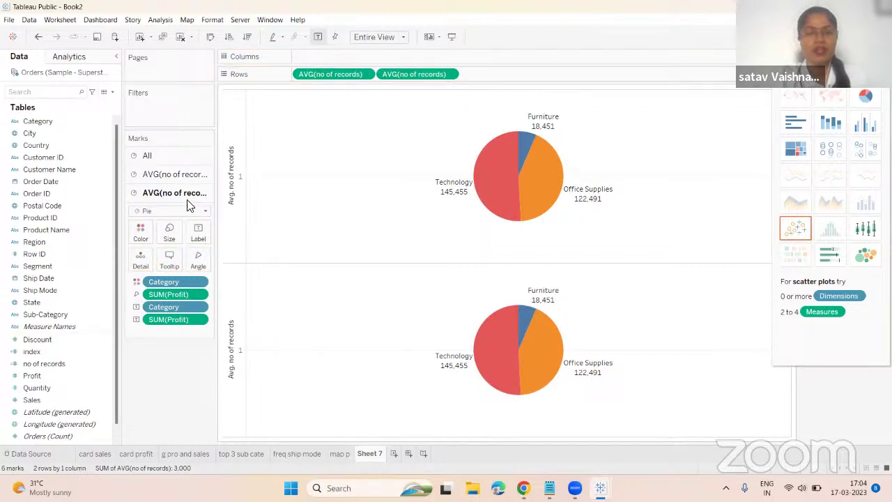
Increase the size of the upper pie so it nearly fills the height of its pane
{"action": "left_click", "coordinate": [177, 177]}
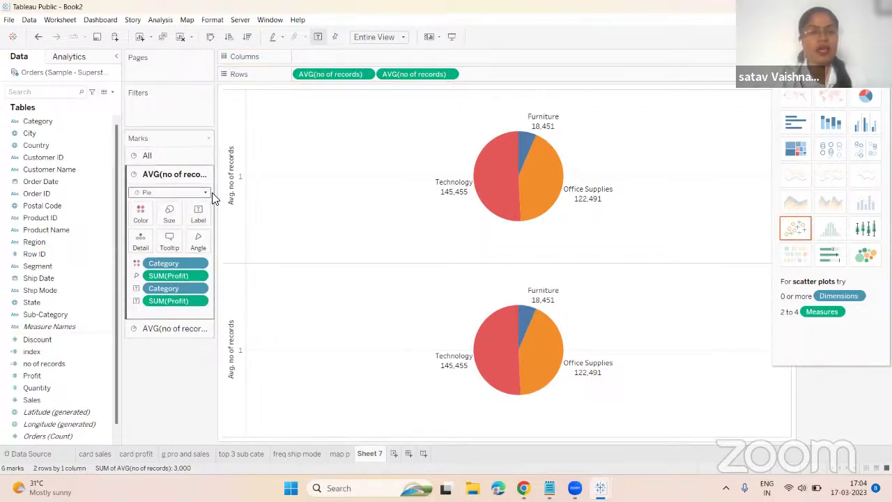
{"action": "left_click", "coordinate": [173, 330]}
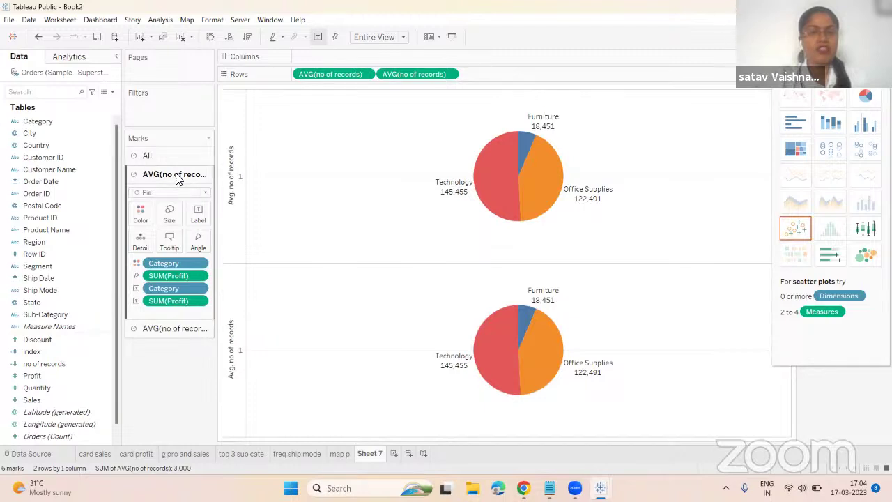
{"action": "left_click", "coordinate": [170, 216]}
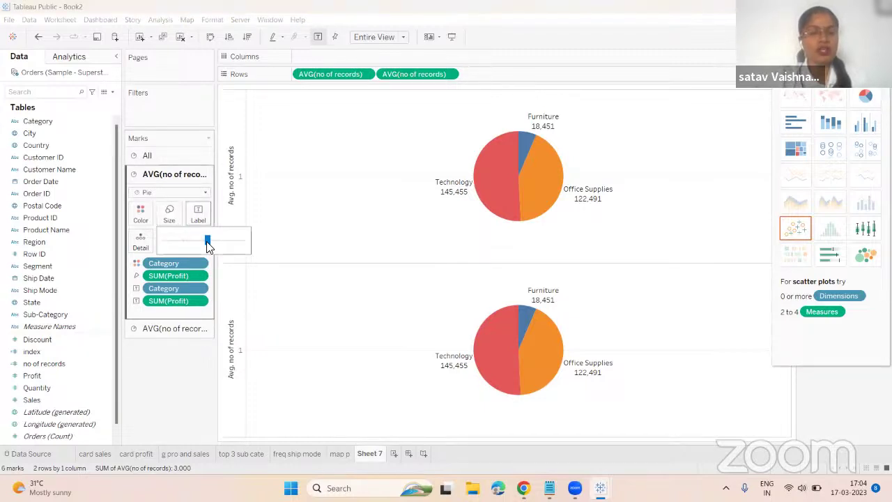
{"action": "left_click_drag", "start_coordinate": [191, 242], "coordinate": [223, 242]}
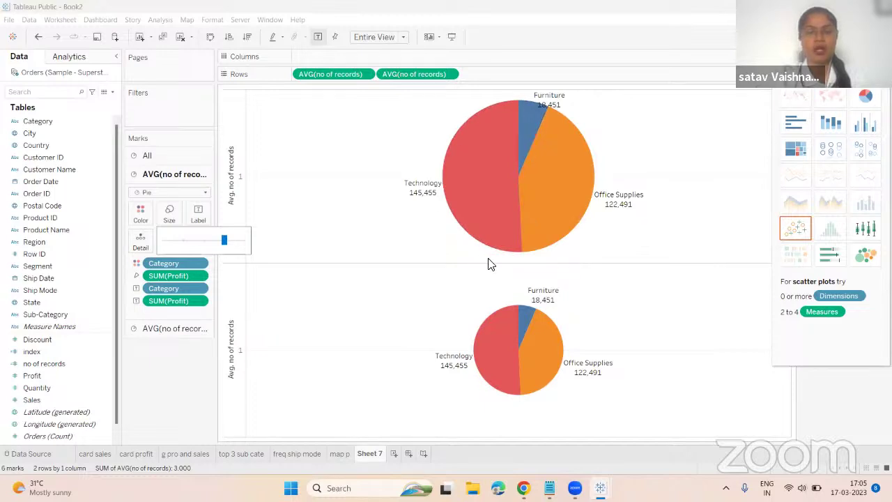
{"action": "mouse_move", "coordinate": [556, 129]}
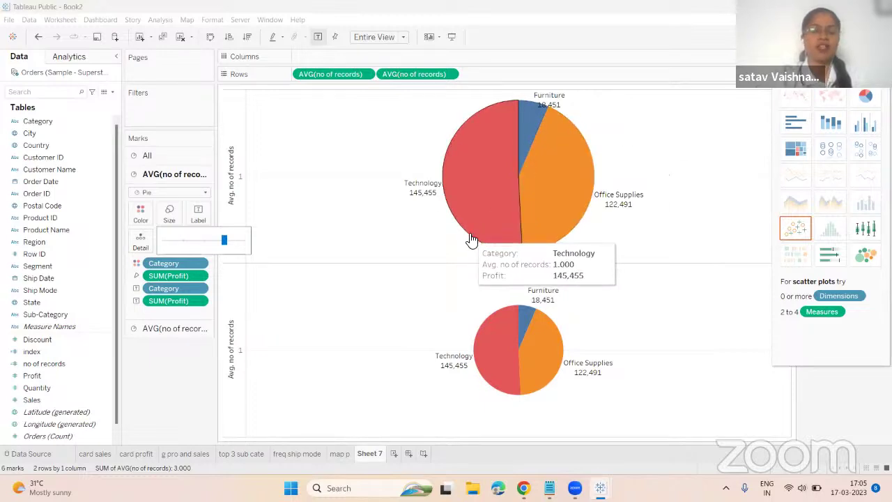
{"action": "left_click", "coordinate": [171, 369]}
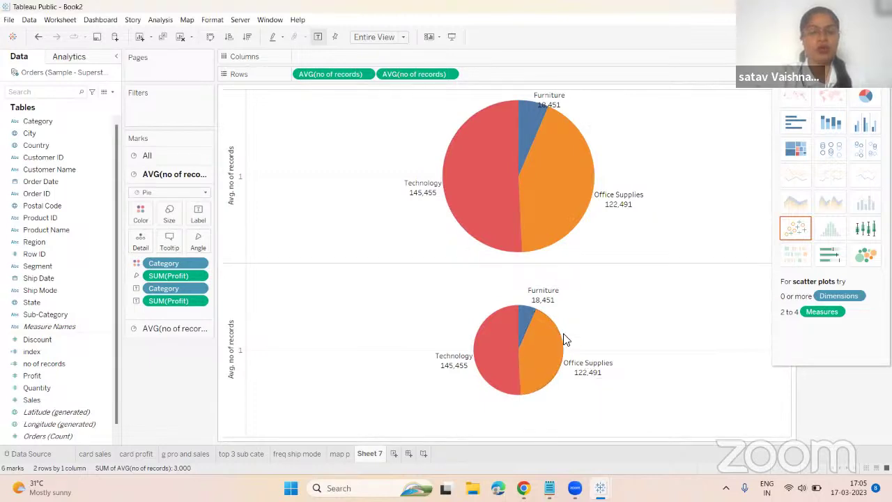
Reduce the size of the lower pie to less than half the diameter of the upper one
{"action": "left_click", "coordinate": [174, 328]}
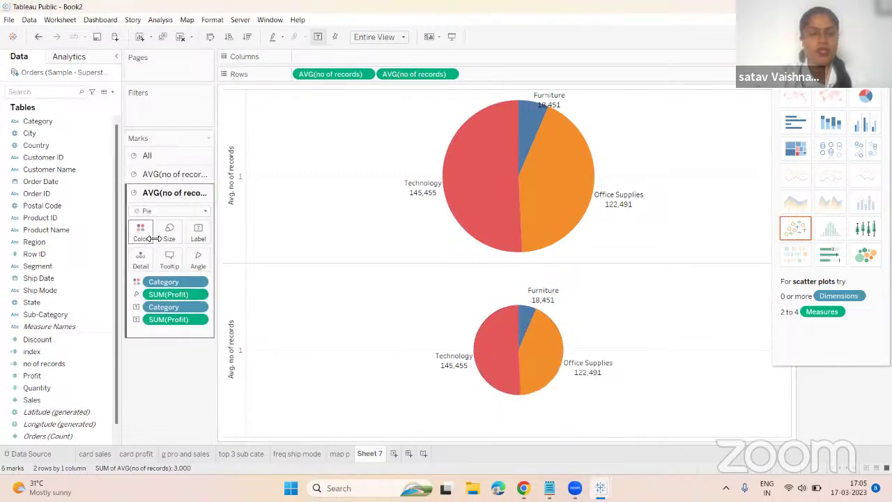
{"action": "left_click", "coordinate": [173, 237]}
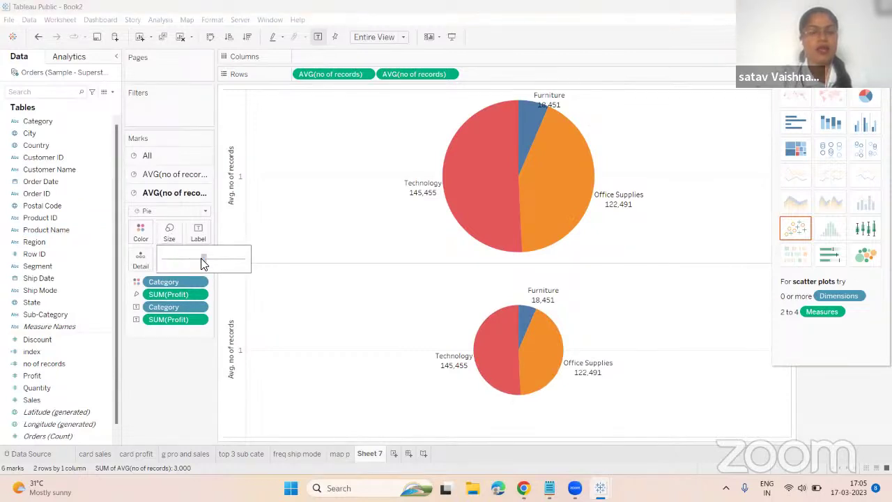
{"action": "mouse_move", "coordinate": [200, 263]}
{"action": "left_mouse_down"}
{"action": "mouse_move", "coordinate": [193, 263]}
{"action": "mouse_move", "coordinate": [199, 259]}
{"action": "left_mouse_up"}
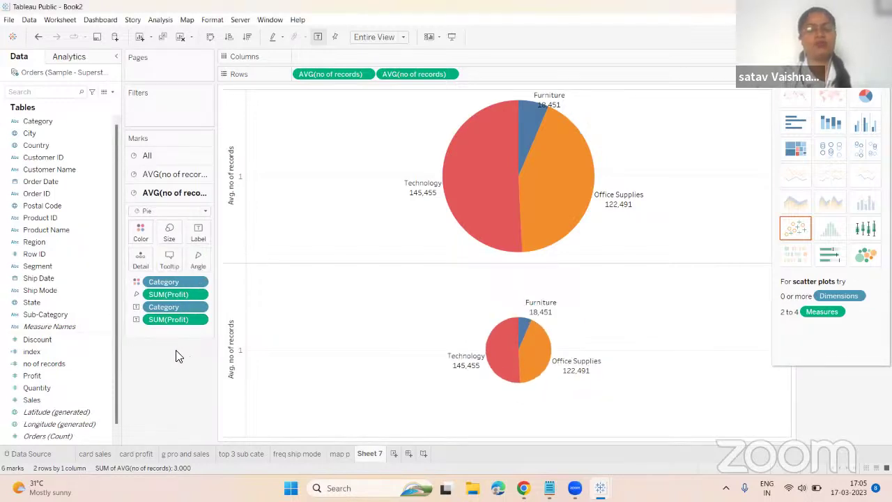
{"action": "mouse_move", "coordinate": [517, 228]}
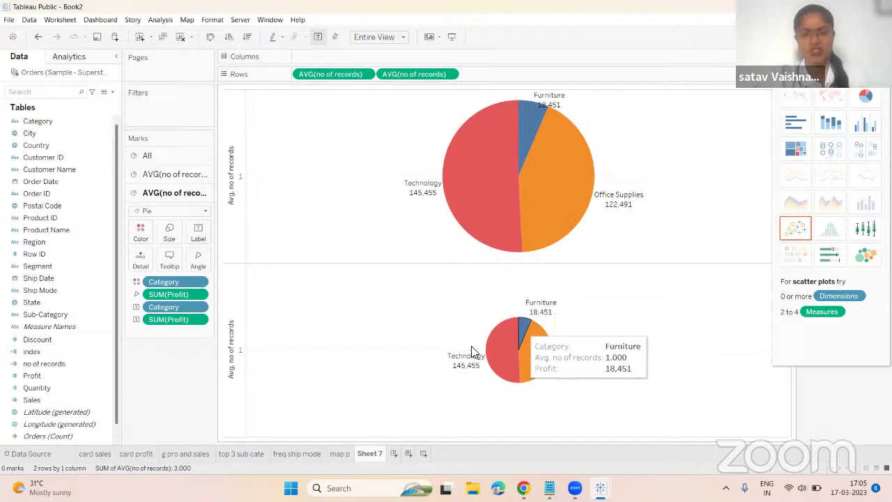
{"action": "mouse_move", "coordinate": [591, 373]}
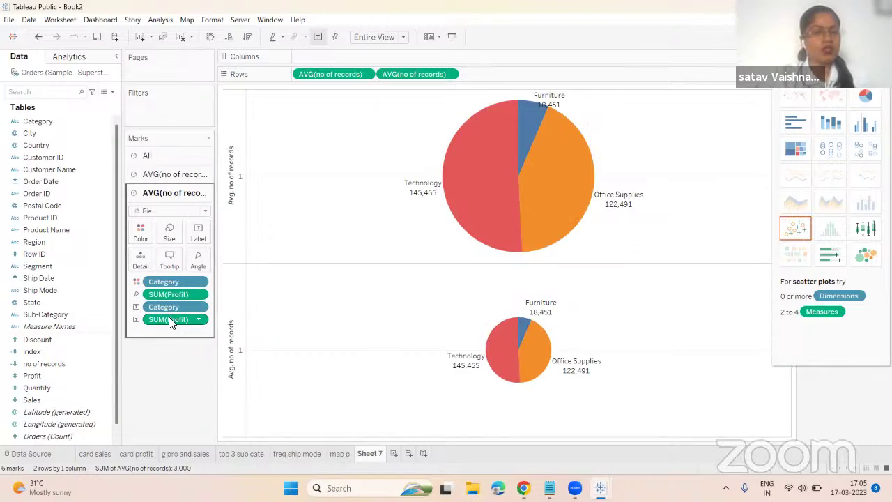
Remove all Category and Profit fields from the lower pie's label, angle and color encodings
{"action": "left_click_drag", "start_coordinate": [168, 320], "coordinate": [74, 324]}
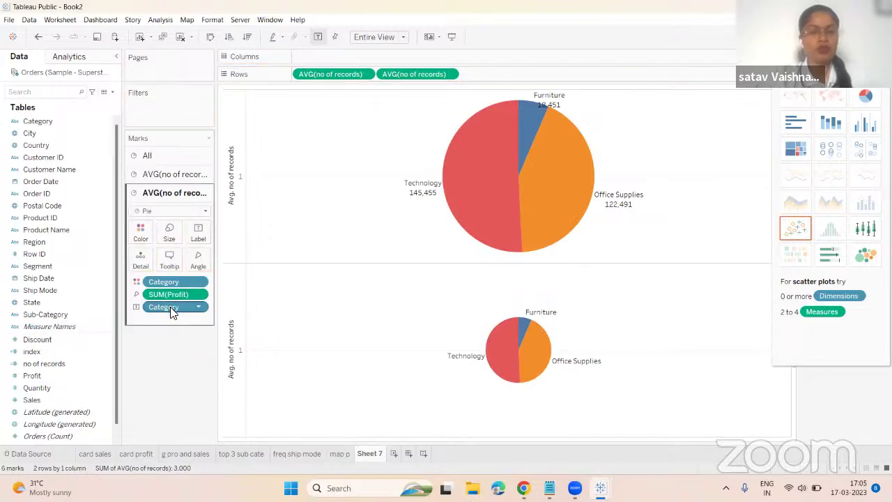
{"action": "left_click_drag", "start_coordinate": [147, 312], "coordinate": [64, 309]}
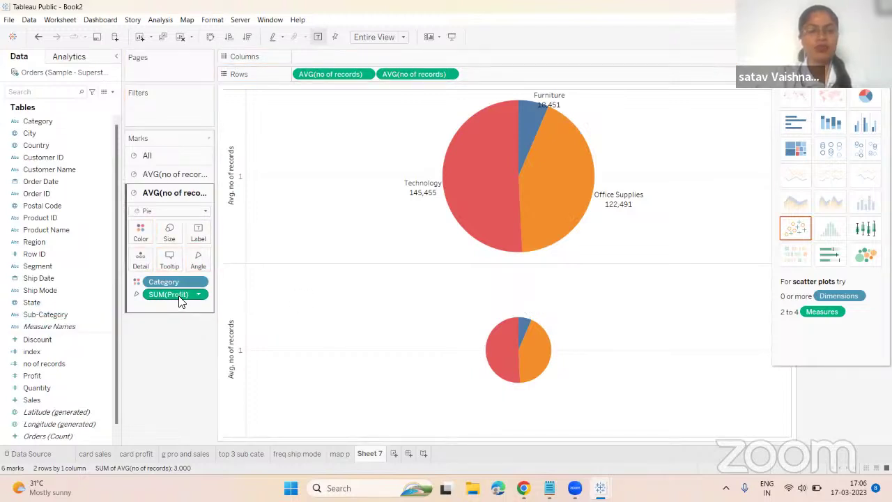
{"action": "left_click_drag", "start_coordinate": [182, 296], "coordinate": [72, 295]}
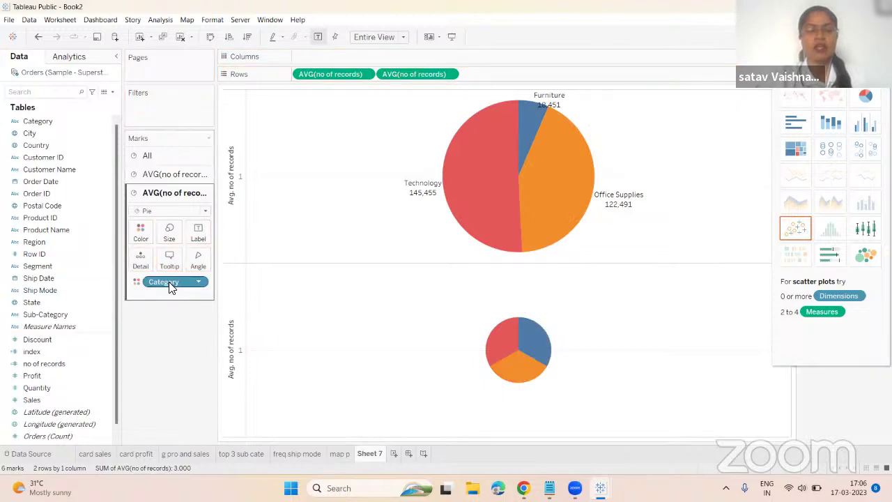
{"action": "left_click_drag", "start_coordinate": [173, 288], "coordinate": [94, 290]}
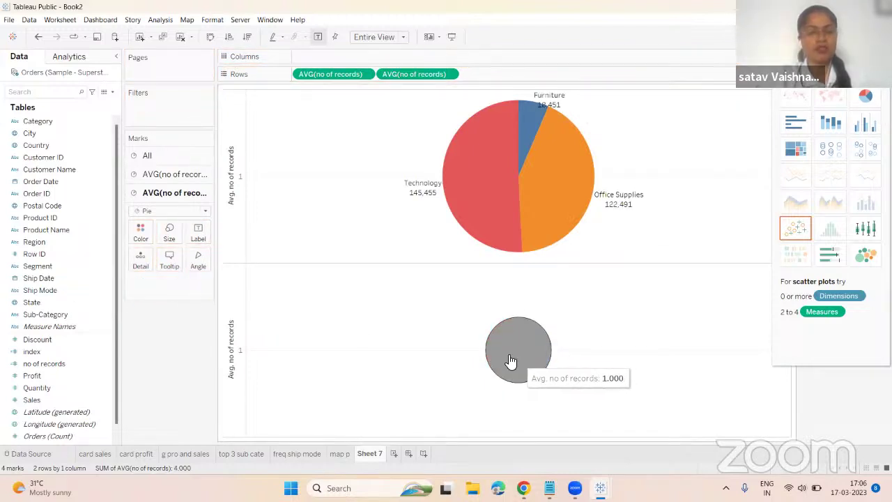
Label the lower circle with Profit and compare its total with the card profit sheet
{"action": "left_click_drag", "start_coordinate": [46, 377], "coordinate": [207, 241]}
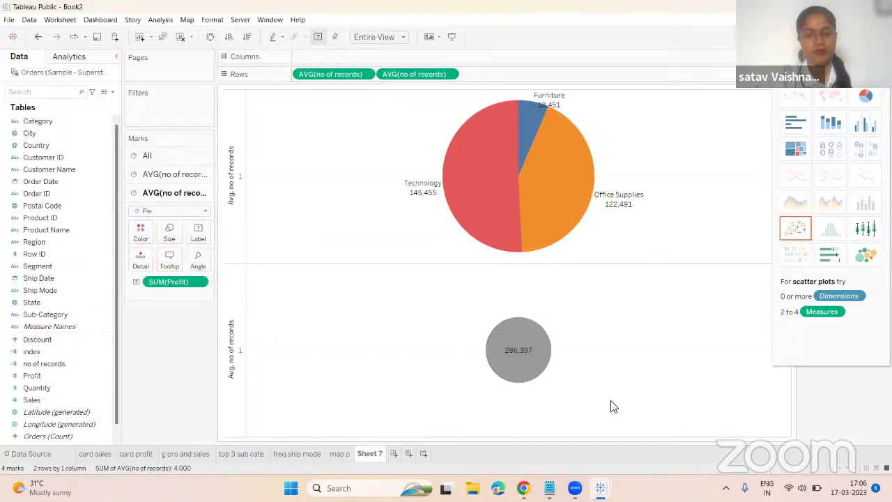
{"action": "mouse_move", "coordinate": [519, 354]}
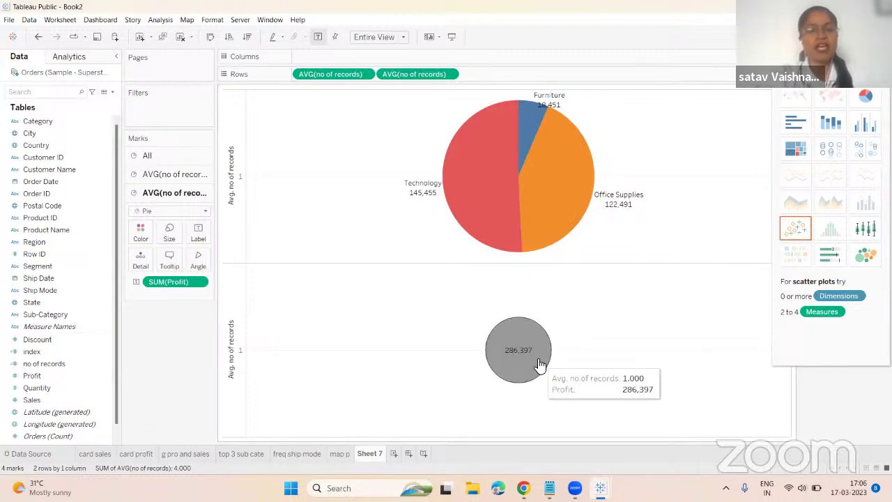
{"action": "left_click", "coordinate": [124, 451]}
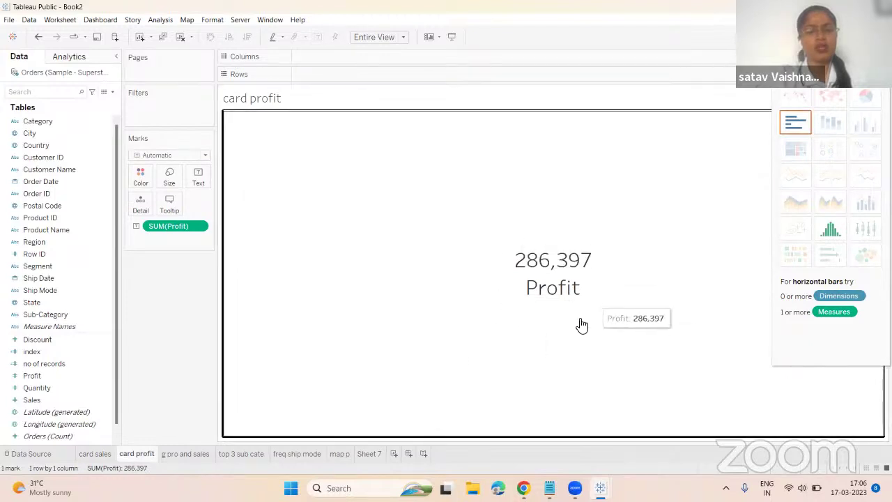
{"action": "left_click", "coordinate": [369, 453]}
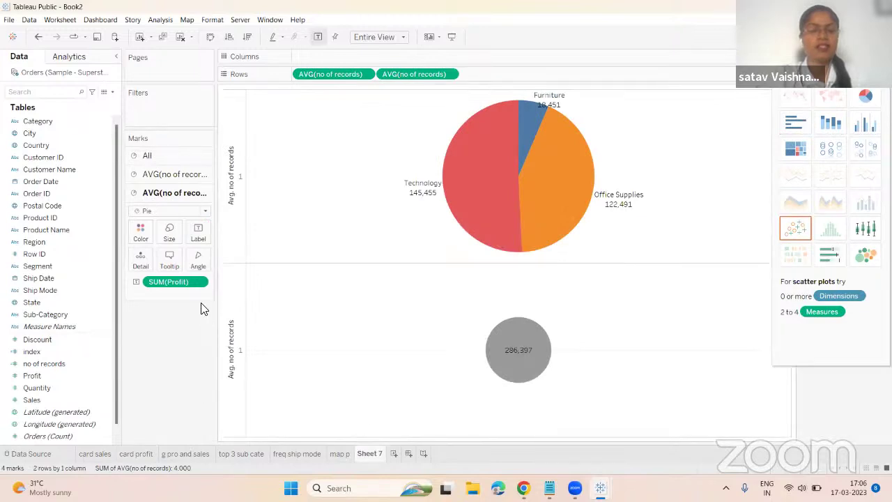
Replace the Profit field in the lower circle's label text with 286k
{"action": "left_click", "coordinate": [198, 232]}
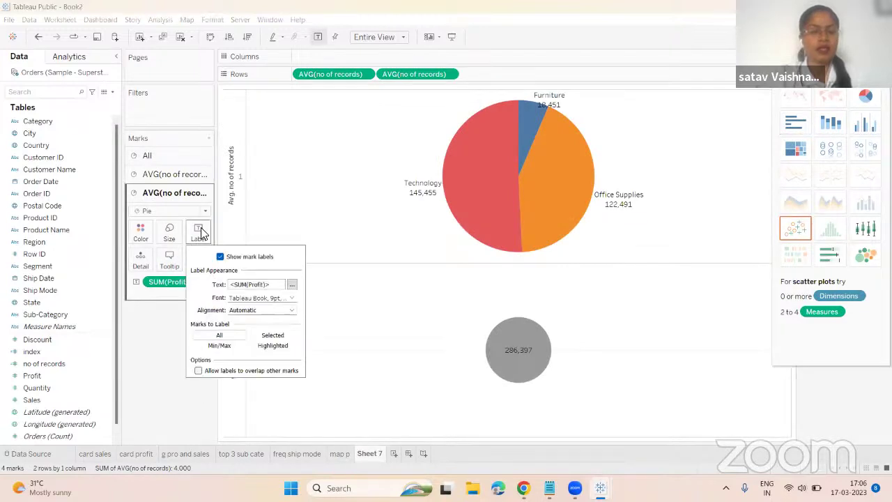
{"action": "left_click", "coordinate": [292, 284]}
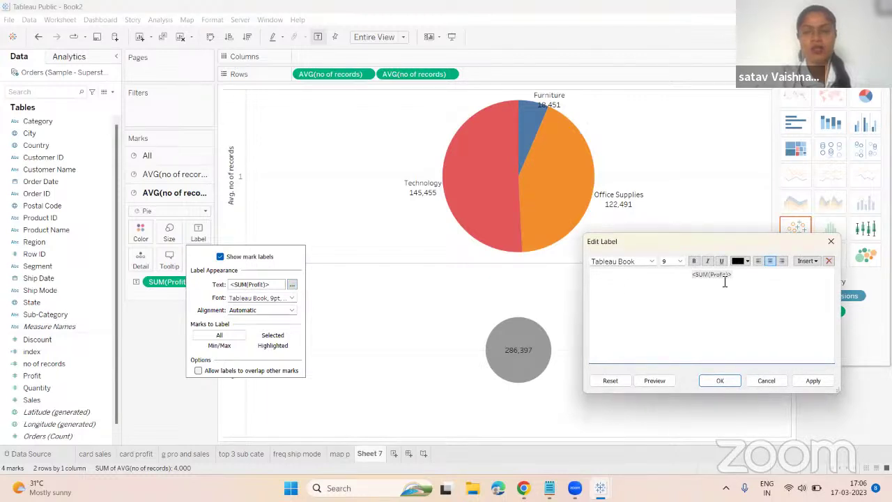
{"action": "key", "text": "BackSpace"}
{"action": "key", "text": "BackSpace"}
{"action": "key", "text": "BackSpace"}
{"action": "key", "text": "BackSpace"}
{"action": "key", "text": "BackSpace"}
{"action": "key", "text": "BackSpace"}
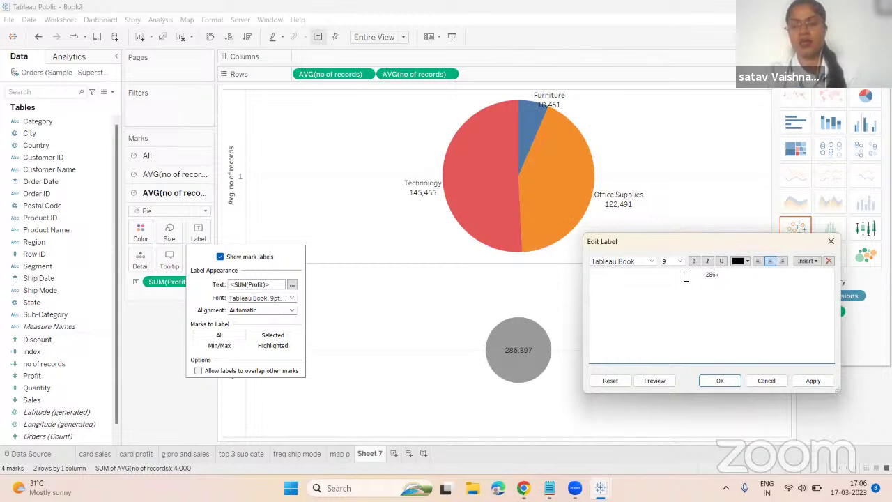
Format the 286k label in bold at font size 18 and apply it to the lower circle
{"action": "double_click", "coordinate": [676, 276]}
{"action": "left_click", "coordinate": [680, 262]}
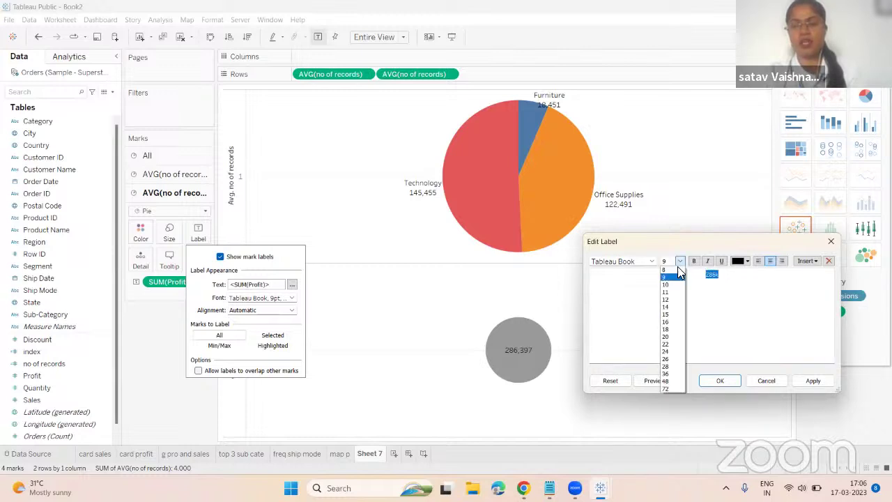
{"action": "left_click", "coordinate": [667, 329]}
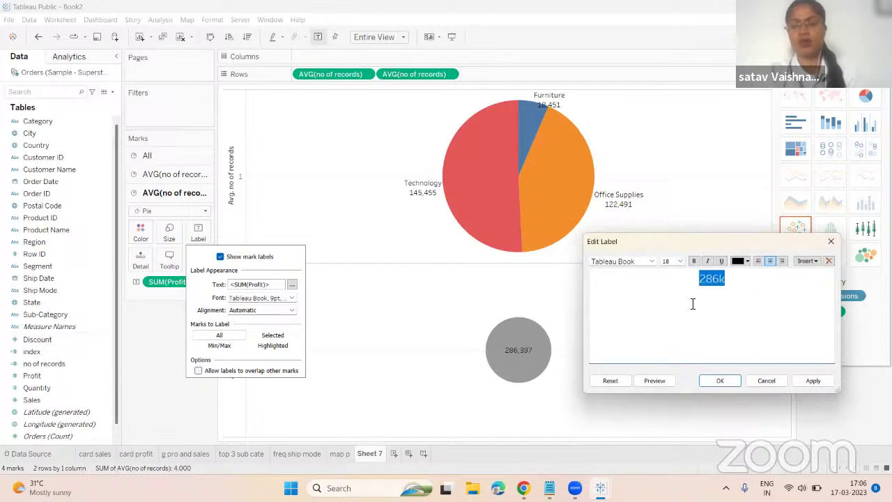
{"action": "left_click", "coordinate": [695, 262]}
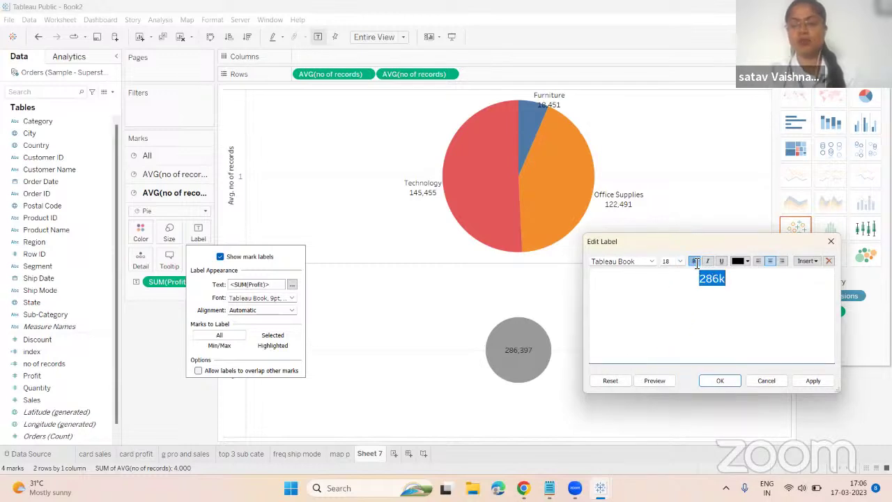
{"action": "left_click", "coordinate": [720, 380]}
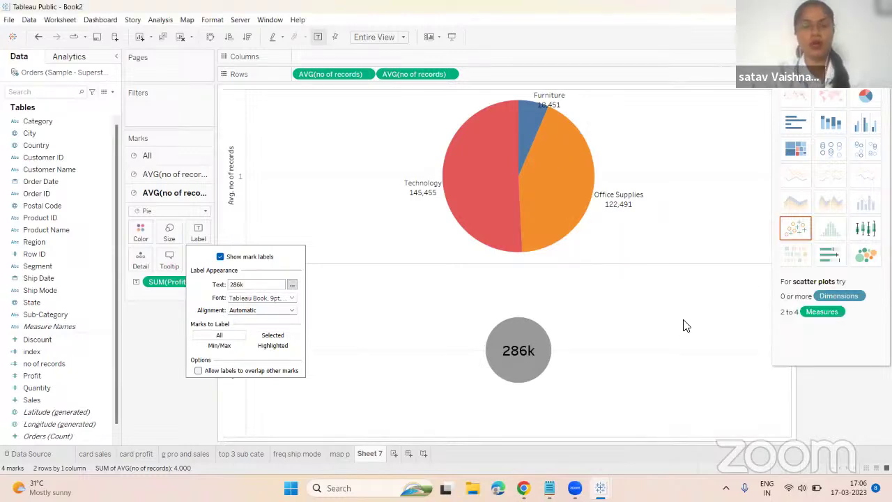
Color the lower 286k circle white to serve as the hole of the donut
{"action": "left_click", "coordinate": [386, 298]}
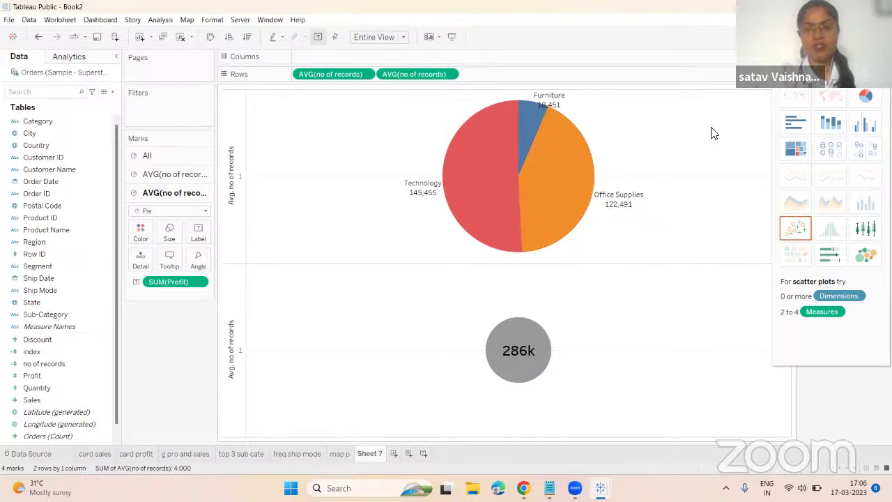
{"action": "mouse_move", "coordinate": [546, 168]}
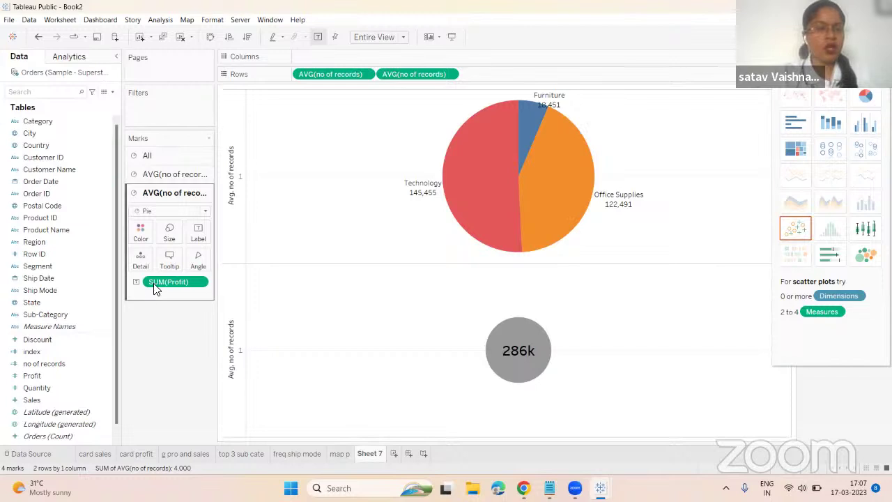
{"action": "left_click", "coordinate": [140, 233]}
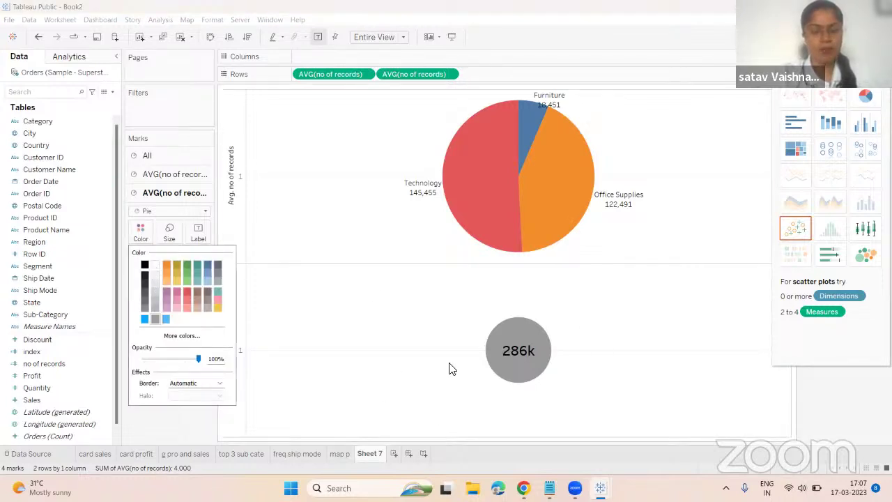
{"action": "left_click", "coordinate": [155, 265]}
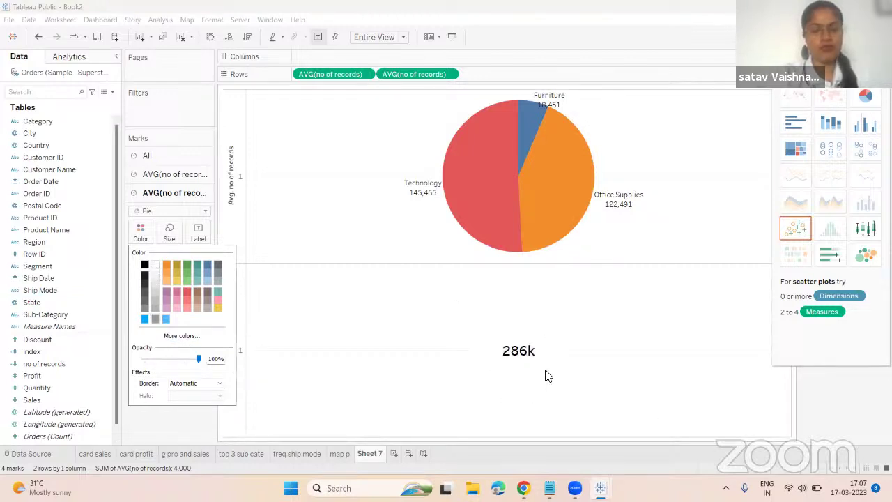
{"action": "left_click", "coordinate": [492, 313]}
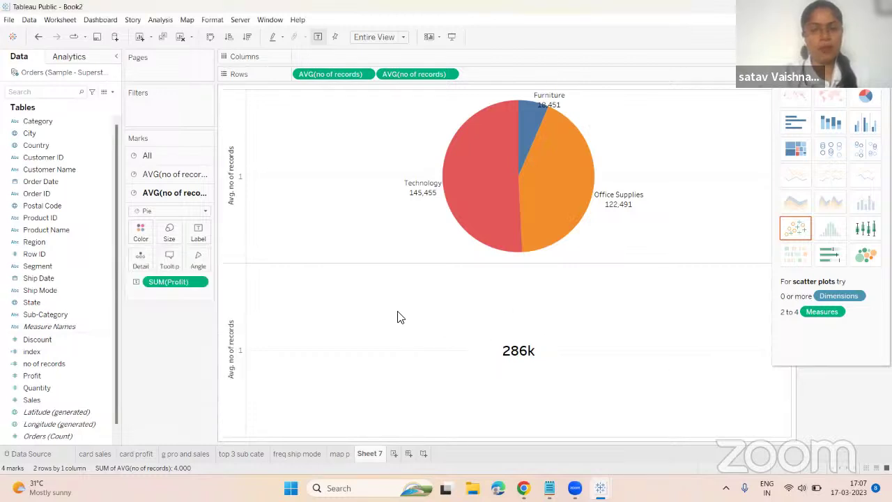
Combine the two AVG(no of records) pies into a donut by making the lower one a dual axis
{"action": "right_click", "coordinate": [227, 291]}
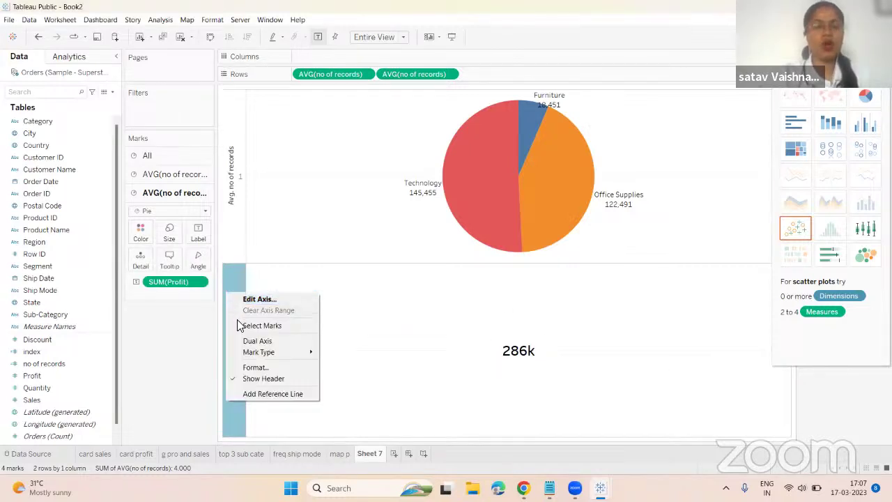
{"action": "right_click", "coordinate": [235, 274]}
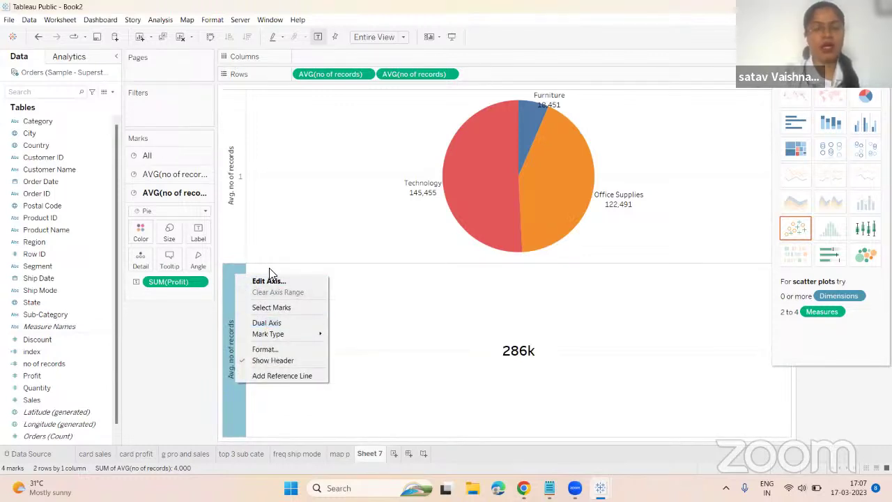
{"action": "left_click", "coordinate": [265, 324]}
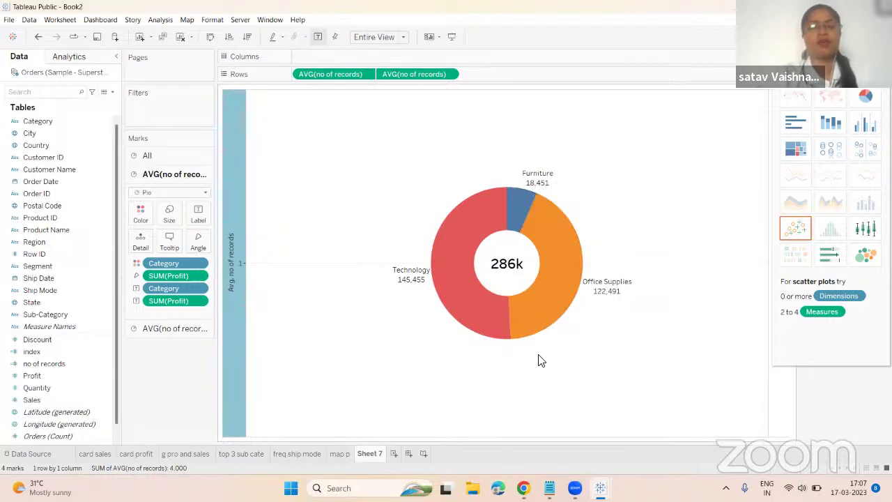
{"action": "left_click", "coordinate": [332, 315]}
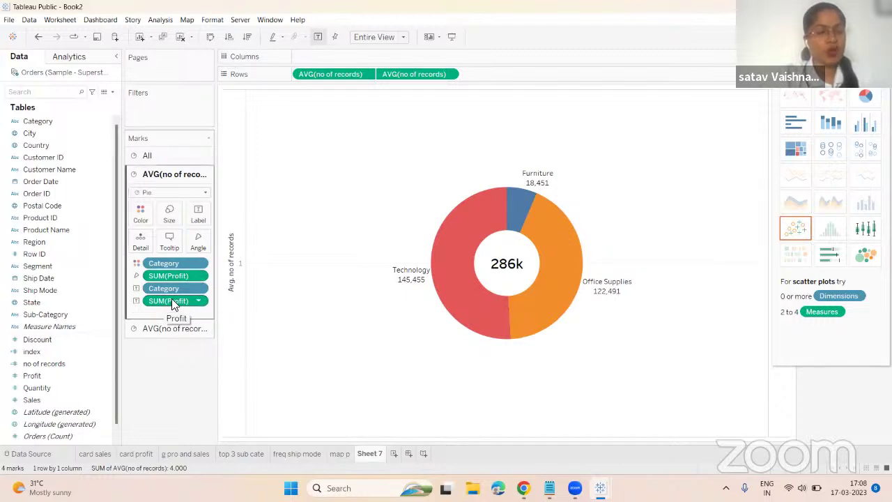
Apply the Percent of Total quick table calculation to the donut's Profit label and inspect the Technology and Office Supplies slices
{"action": "right_click", "coordinate": [198, 302]}
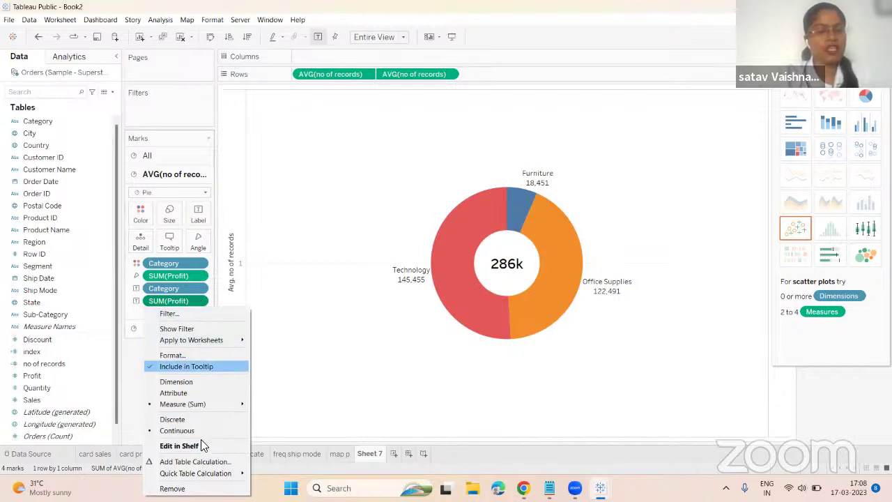
{"action": "mouse_move", "coordinate": [212, 478]}
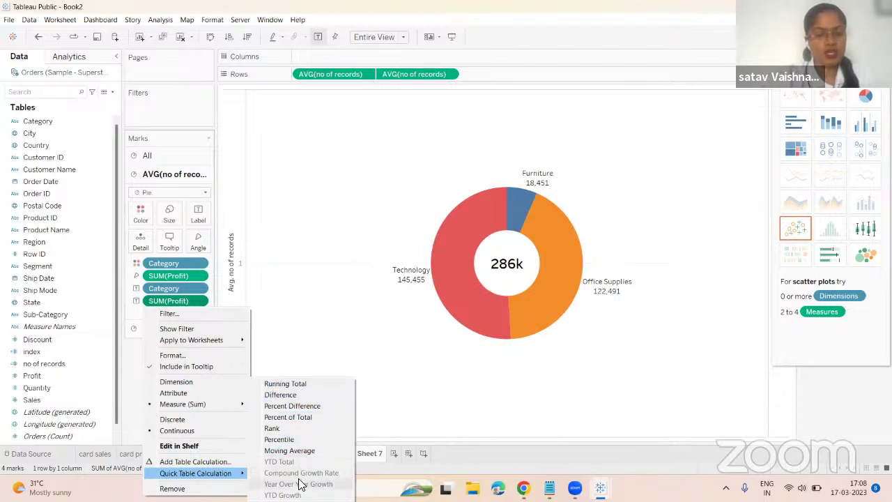
{"action": "left_click", "coordinate": [298, 420]}
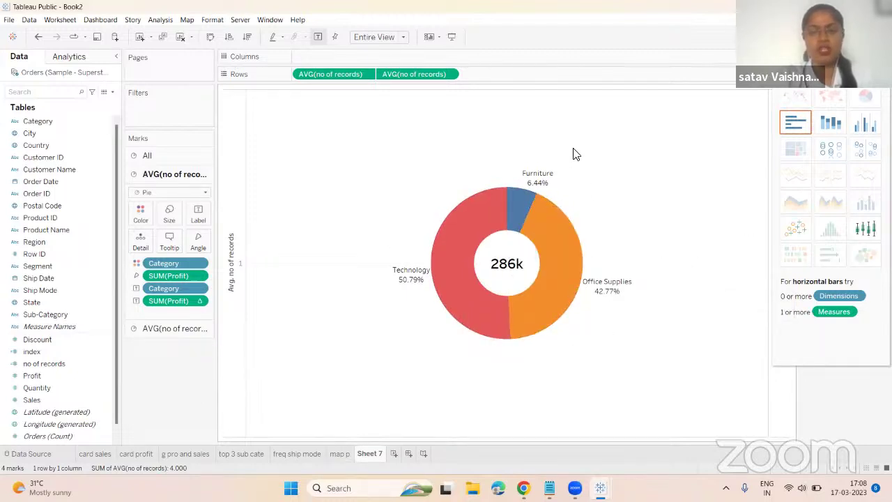
{"action": "mouse_move", "coordinate": [407, 293]}
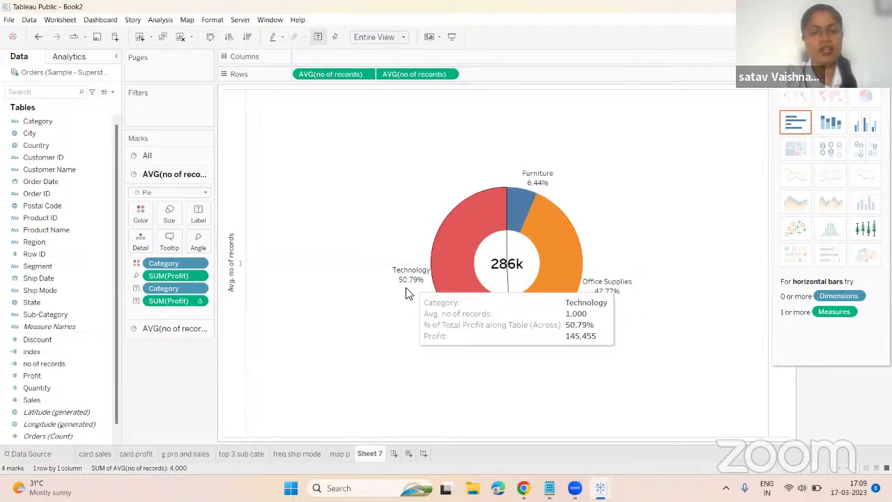
{"action": "mouse_move", "coordinate": [556, 317]}
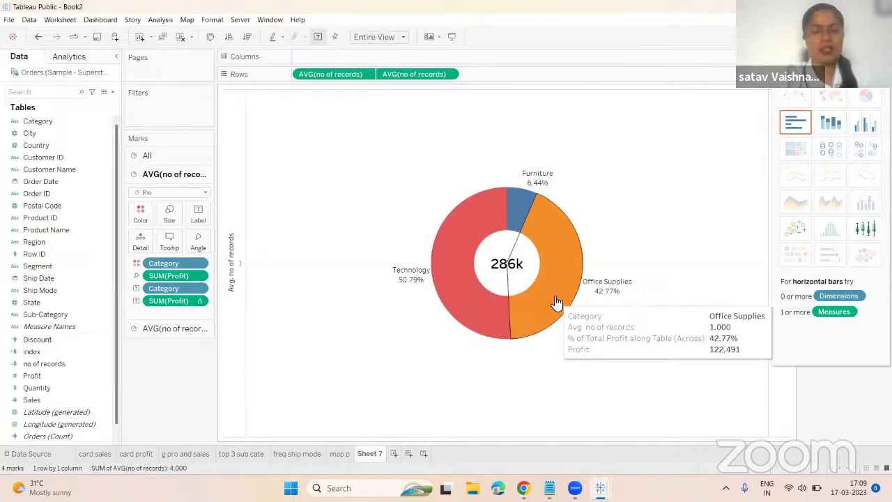
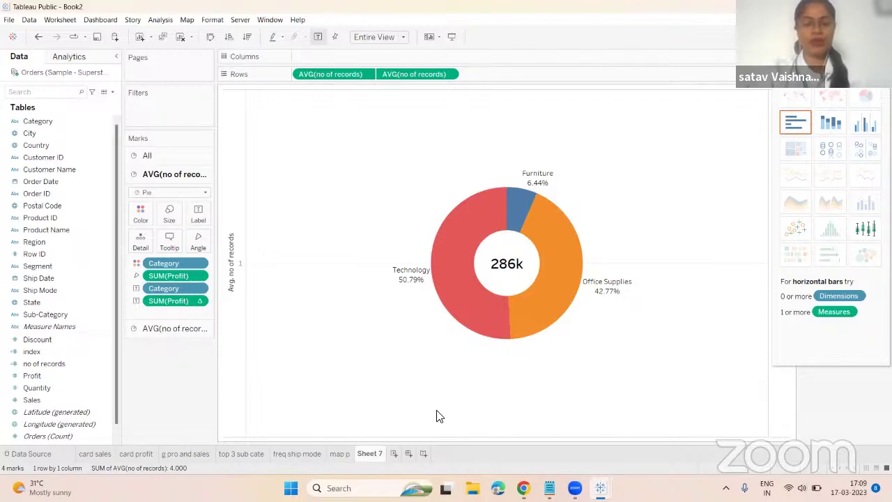
Create a new dashboard and set its maximum width to 1750 px
{"action": "left_click", "coordinate": [409, 455]}
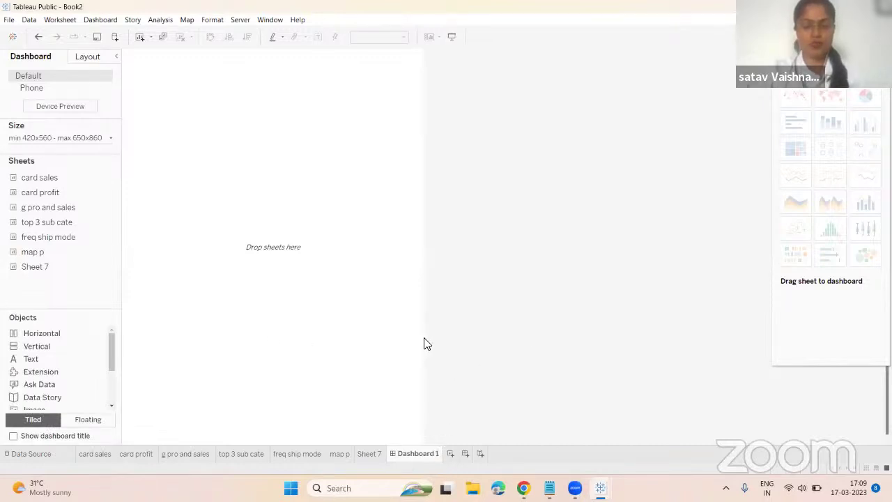
{"action": "mouse_move", "coordinate": [412, 451]}
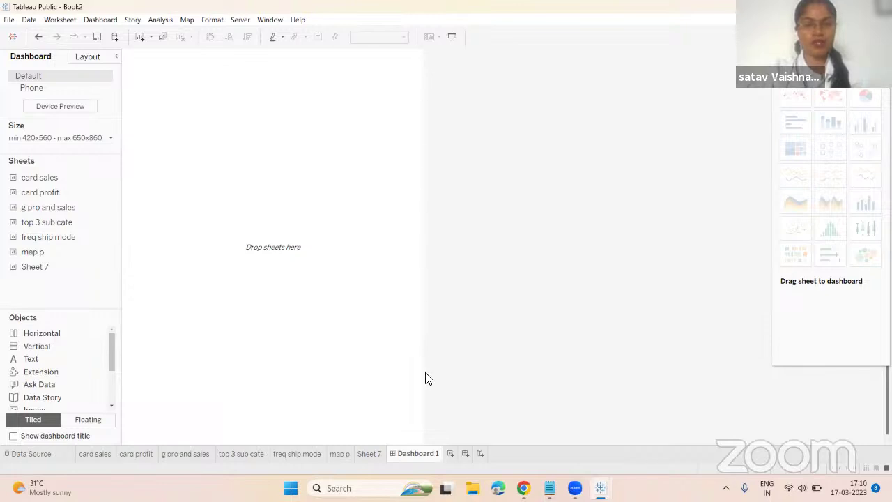
{"action": "left_click", "coordinate": [109, 138]}
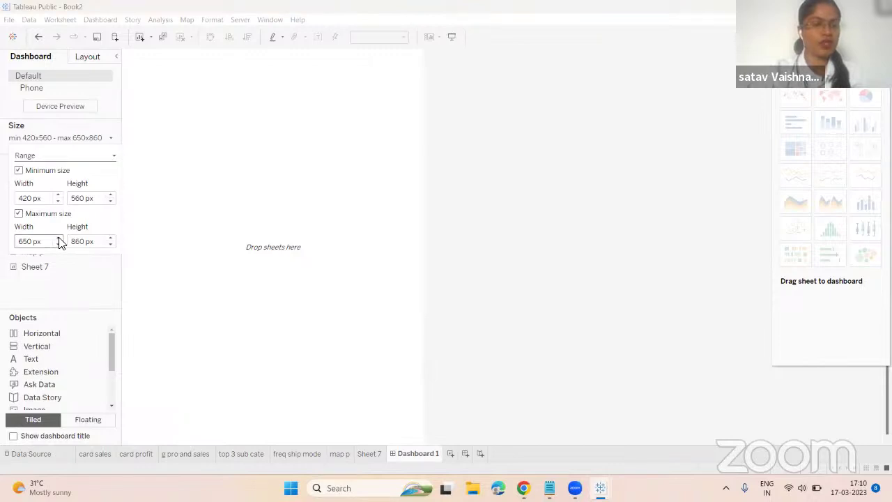
{"action": "left_click_drag", "start_coordinate": [60, 238], "coordinate": [60, 238]}
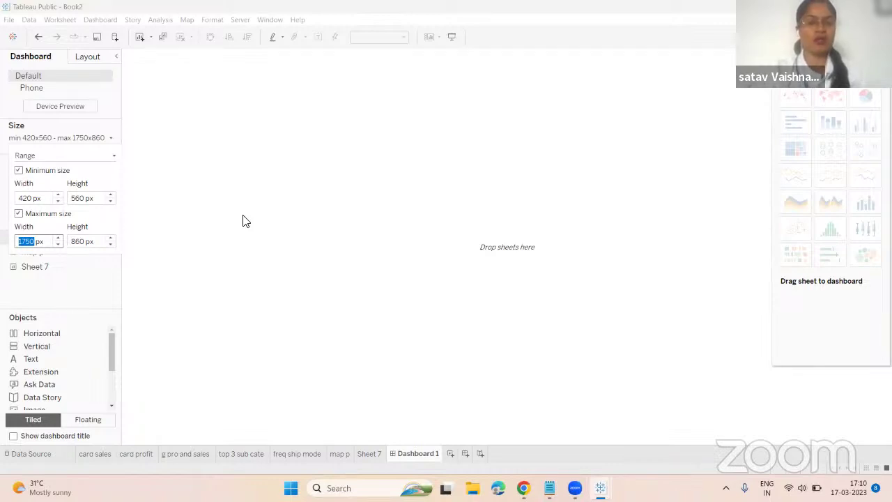
{"action": "left_click", "coordinate": [178, 284]}
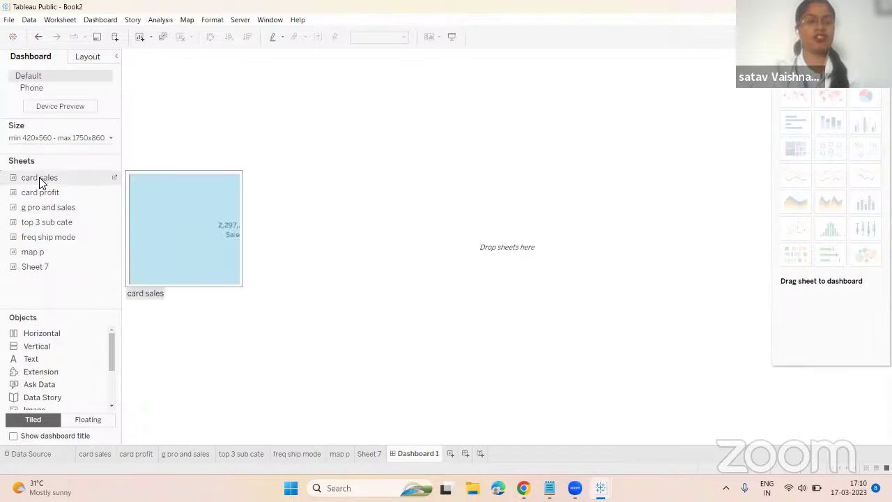
Undo a tiled placement of the card sales sheet and add the sheet to the dashboard as a floating object instead
{"action": "left_click_drag", "start_coordinate": [42, 179], "coordinate": [208, 146]}
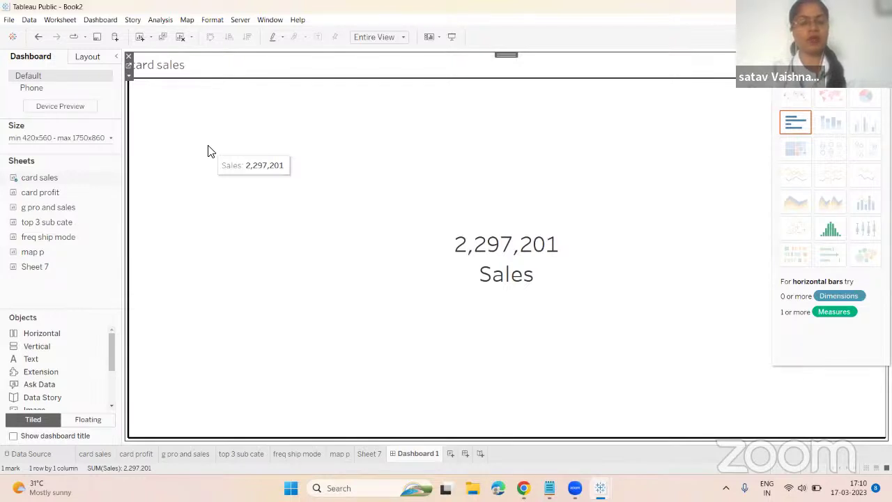
{"action": "key", "text": "ctrl+z"}
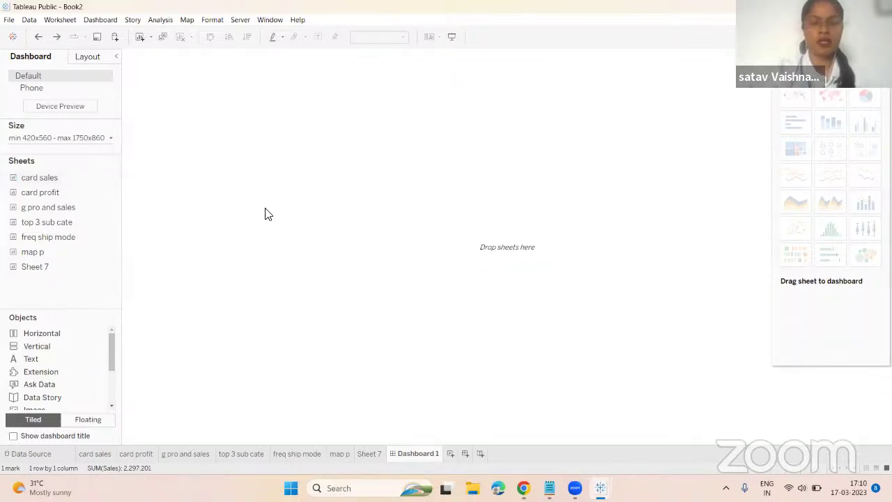
{"action": "left_click", "coordinate": [90, 419]}
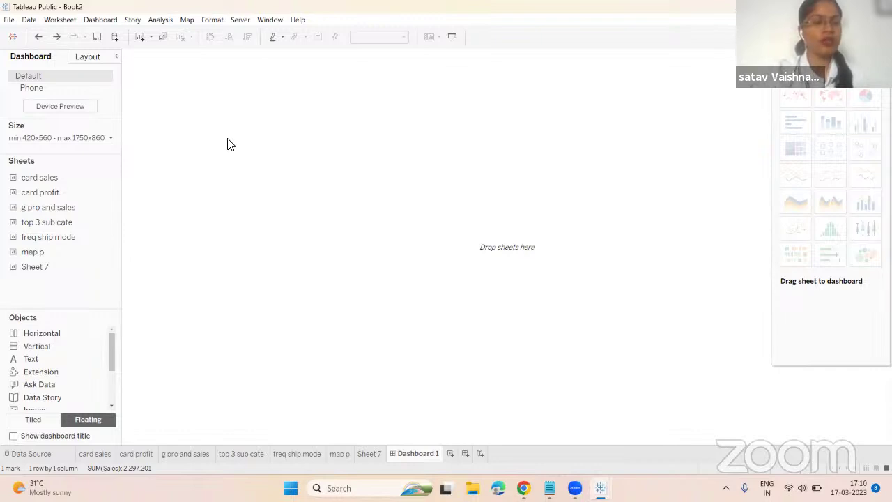
{"action": "double_click", "coordinate": [85, 178]}
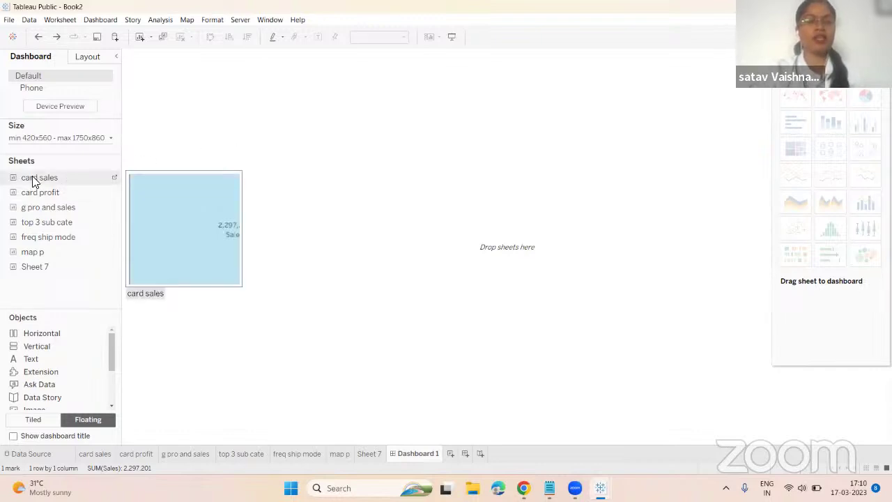
{"action": "left_click_drag", "start_coordinate": [32, 179], "coordinate": [182, 115]}
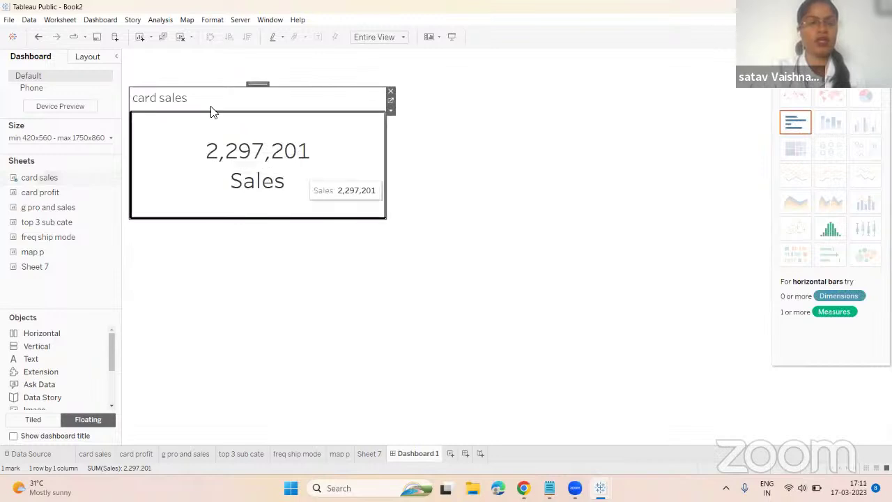
Move the floating card sales view to the dashboard's left edge, slightly higher, and hide its title
{"action": "left_click", "coordinate": [388, 219]}
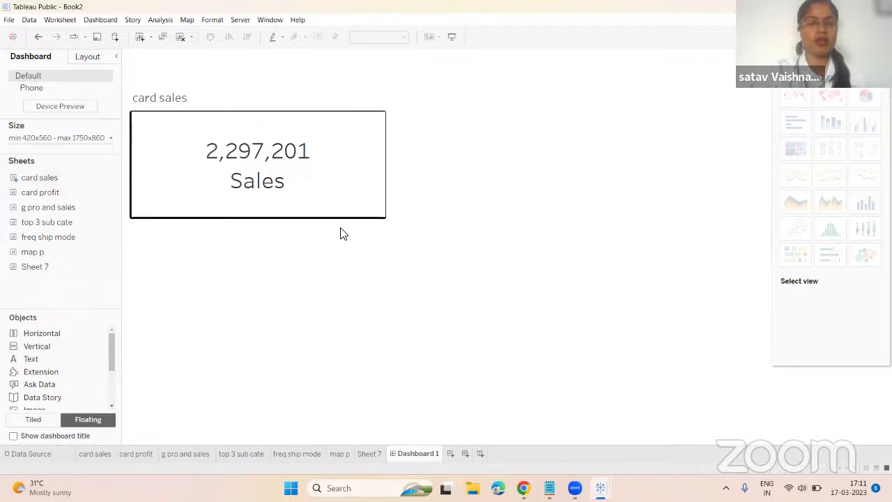
{"action": "left_click", "coordinate": [272, 156]}
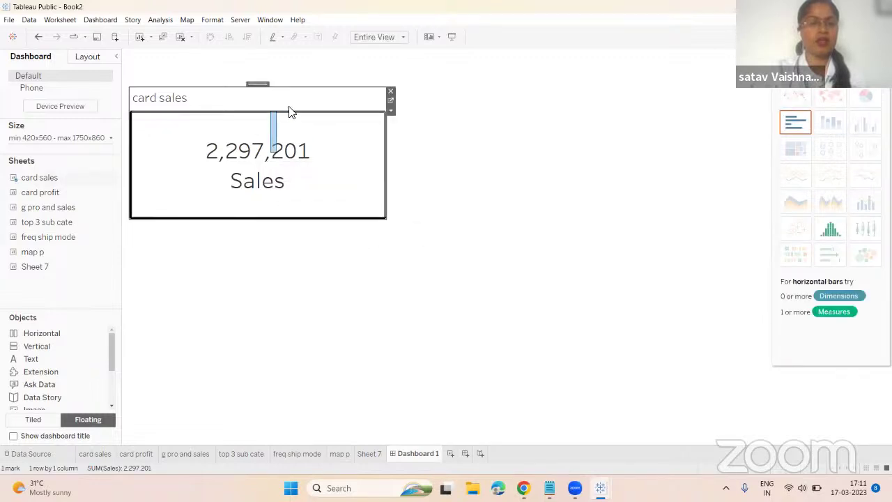
{"action": "mouse_move", "coordinate": [258, 86]}
{"action": "left_mouse_down"}
{"action": "mouse_move", "coordinate": [262, 68]}
{"action": "mouse_move", "coordinate": [252, 78]}
{"action": "left_mouse_up"}
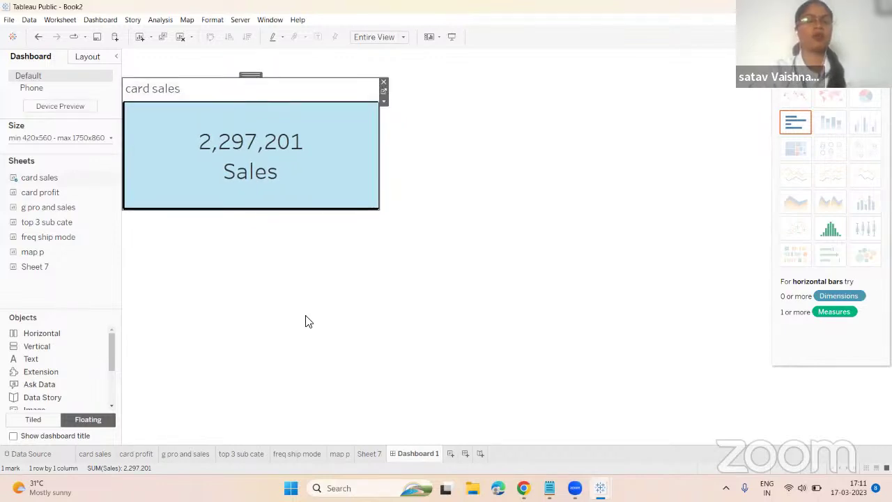
{"action": "right_click", "coordinate": [211, 92]}
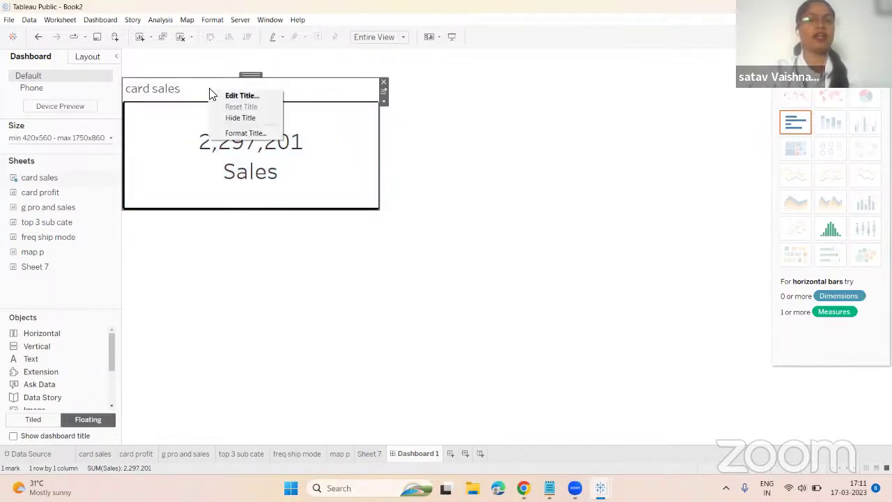
{"action": "left_click", "coordinate": [239, 118]}
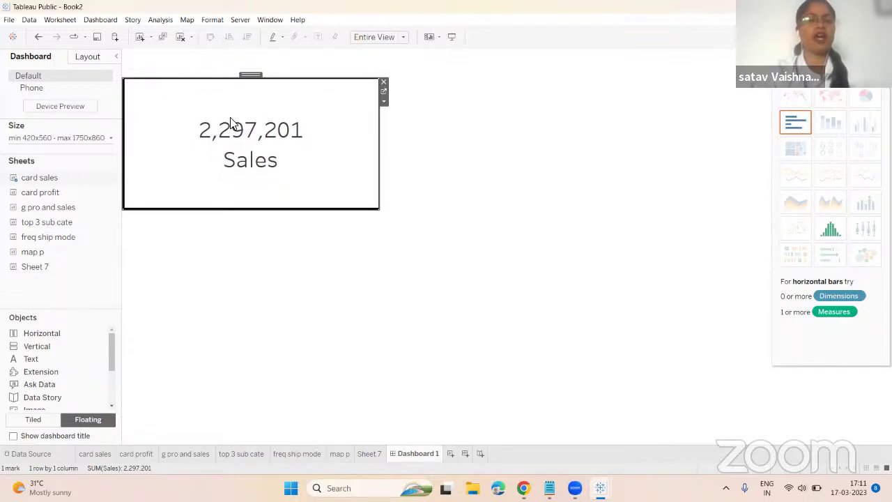
Show the dashboard title above the sales card and hide it again
{"action": "left_click", "coordinate": [98, 19]}
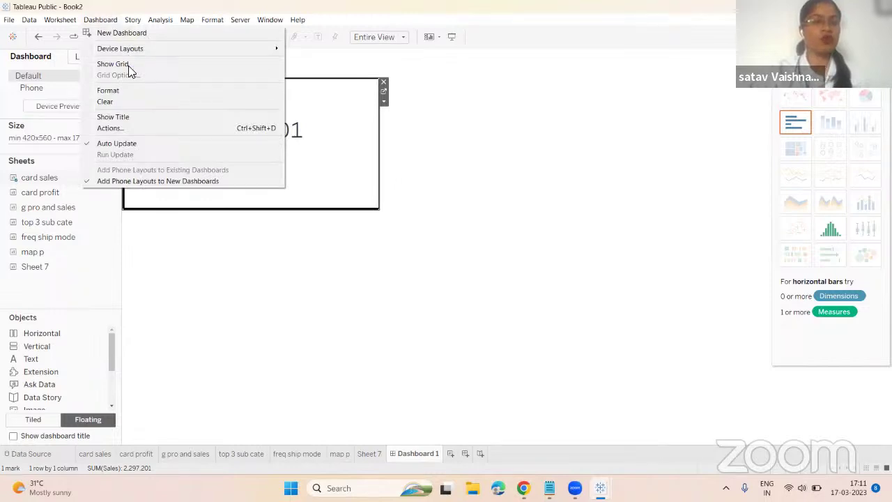
{"action": "left_click", "coordinate": [137, 118]}
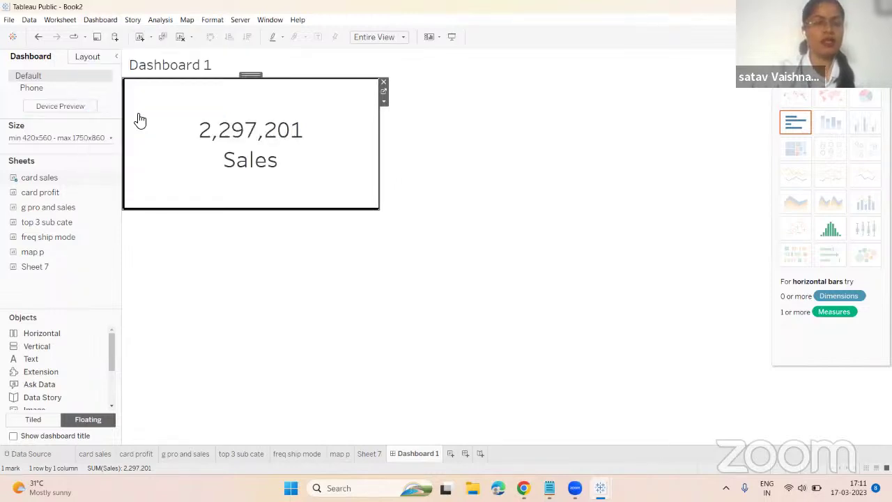
{"action": "left_click", "coordinate": [104, 21]}
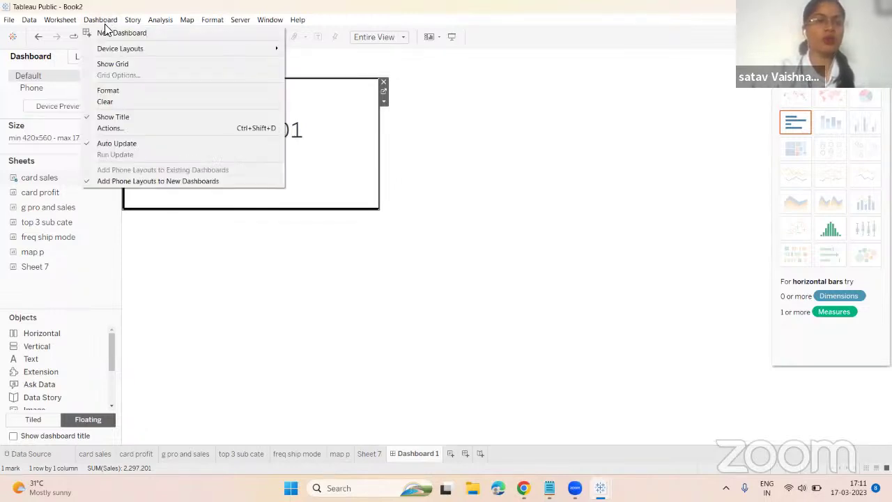
{"action": "left_click", "coordinate": [123, 120]}
{"action": "left_click", "coordinate": [198, 68]}
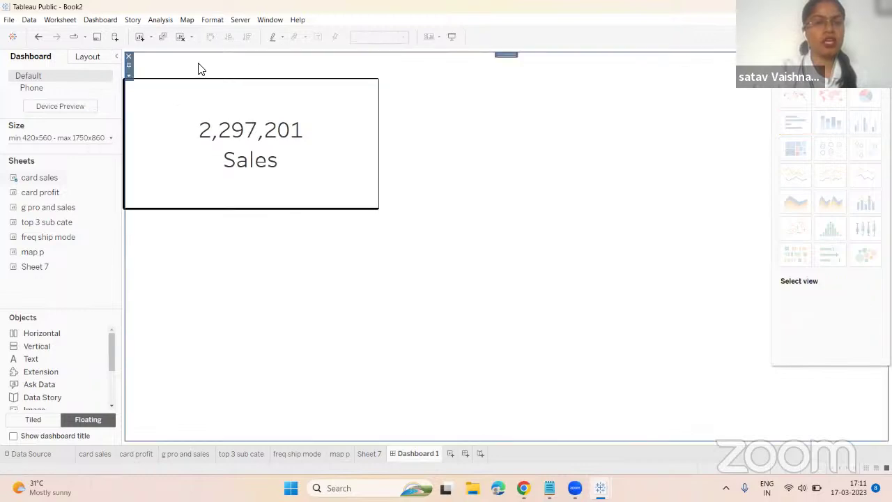
{"action": "right_click", "coordinate": [352, 68]}
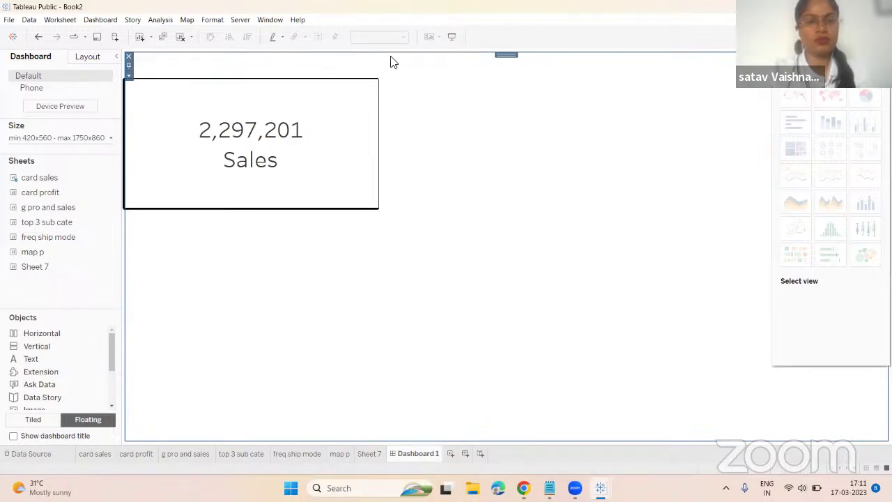
Show the dashboard title above the sales card
{"action": "right_click", "coordinate": [232, 67]}
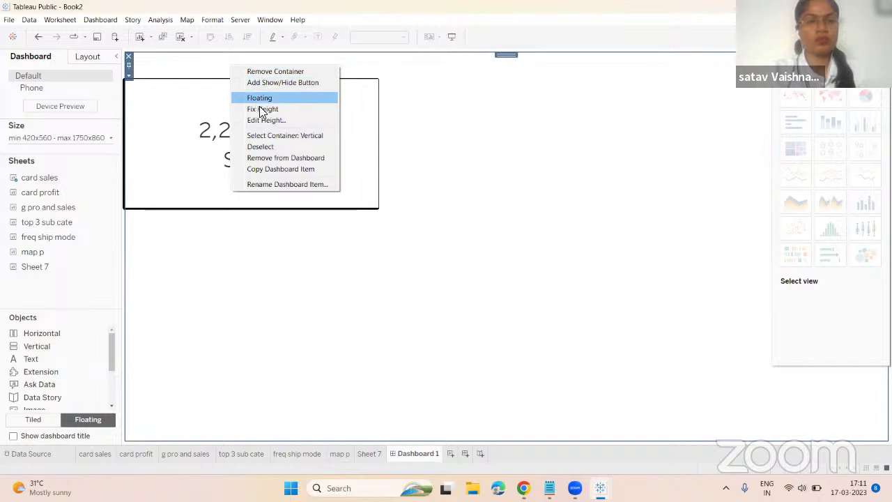
{"action": "left_click", "coordinate": [218, 81]}
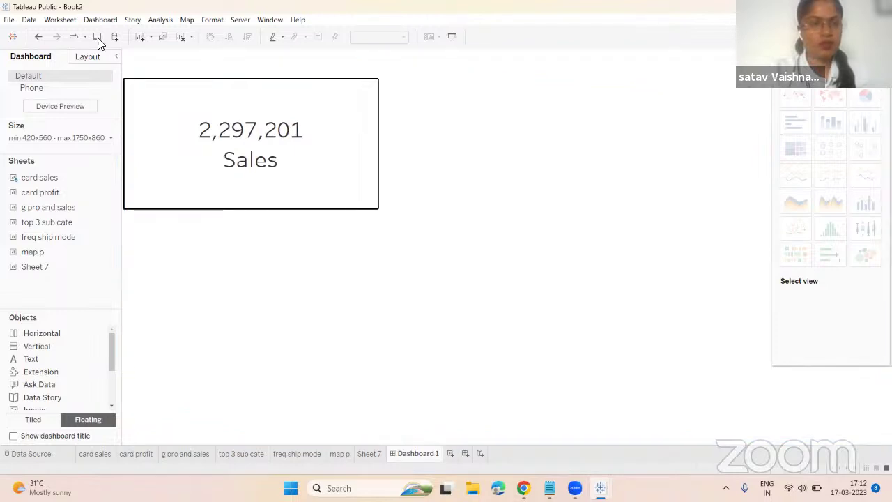
{"action": "left_click", "coordinate": [98, 19]}
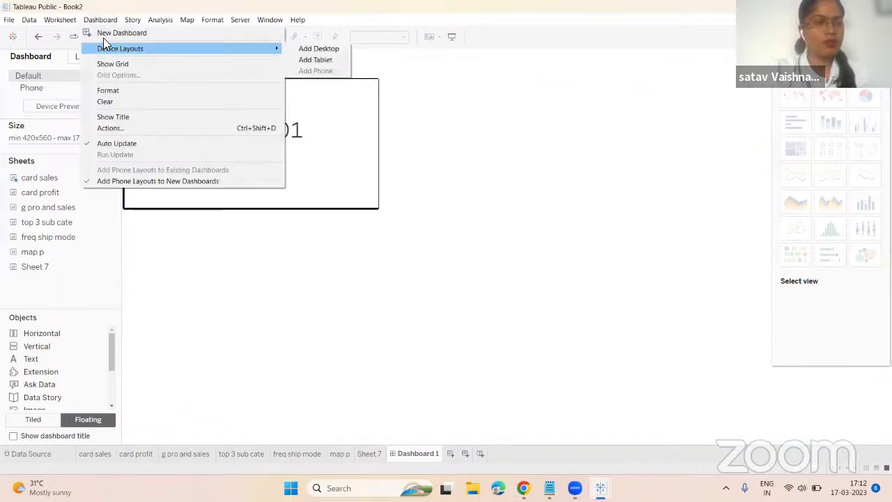
{"action": "left_click", "coordinate": [105, 21]}
{"action": "left_click", "coordinate": [107, 21]}
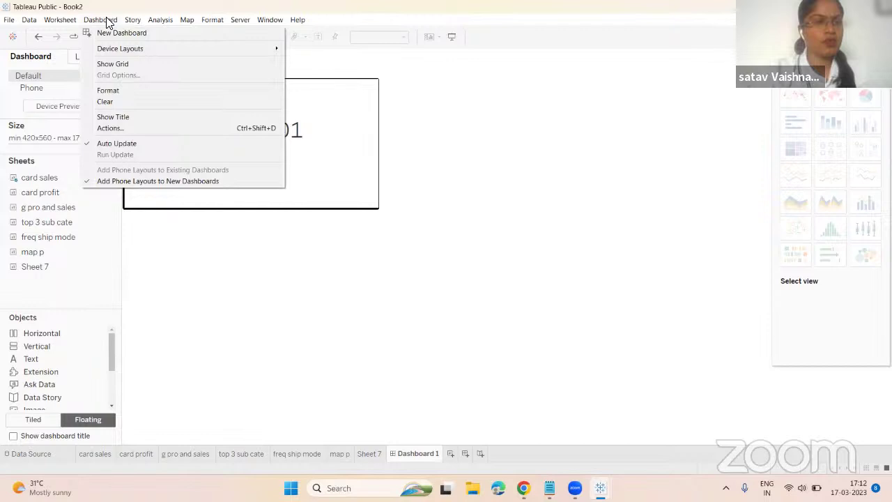
{"action": "left_click", "coordinate": [111, 117]}
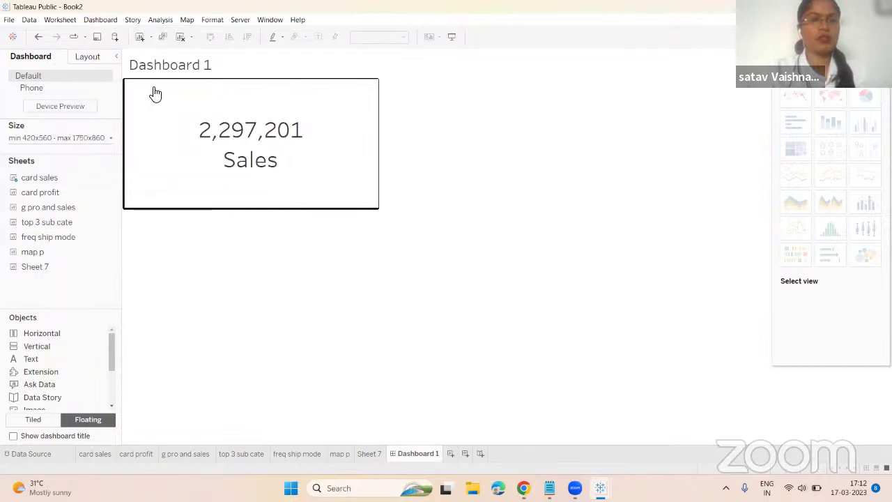
Replace the dashboard title's text with "Indeed infotect datafest tableau bootcamp"
{"action": "double_click", "coordinate": [195, 69]}
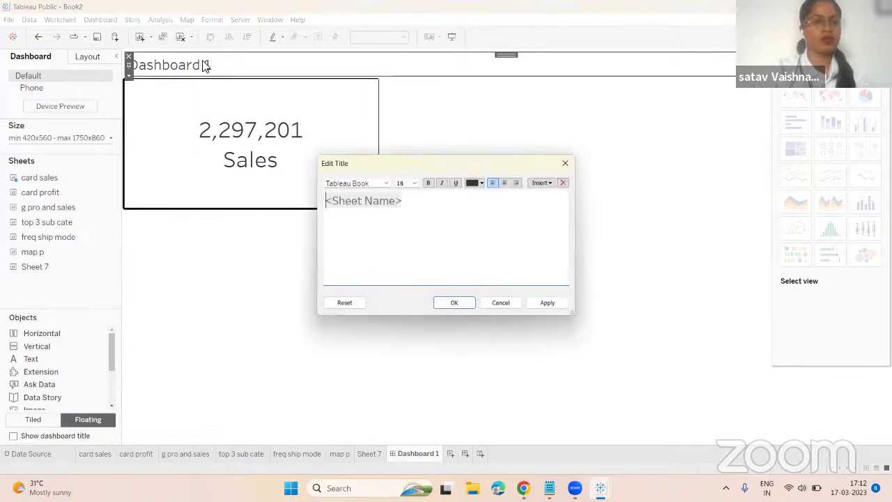
{"action": "left_click_drag", "start_coordinate": [406, 204], "coordinate": [319, 208]}
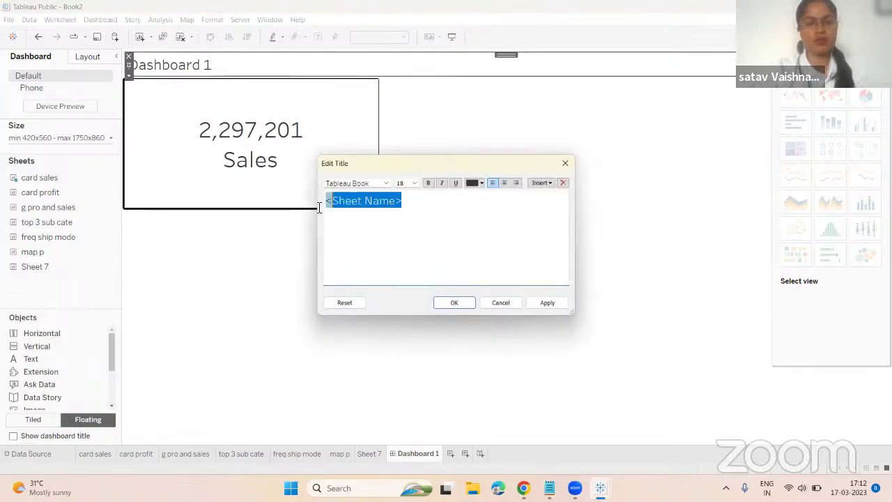
{"action": "key", "text": "BackSpace"}
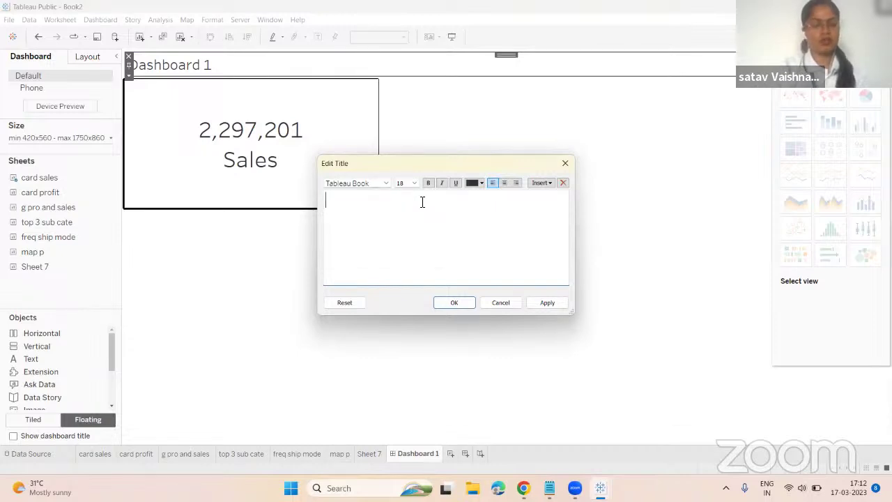
{"action": "type", "text": "indee"}
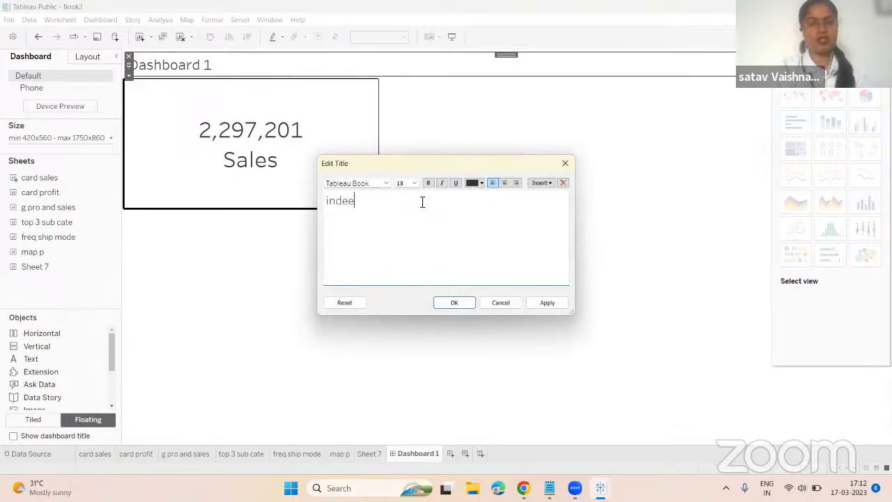
{"action": "type", "text": "d info "}
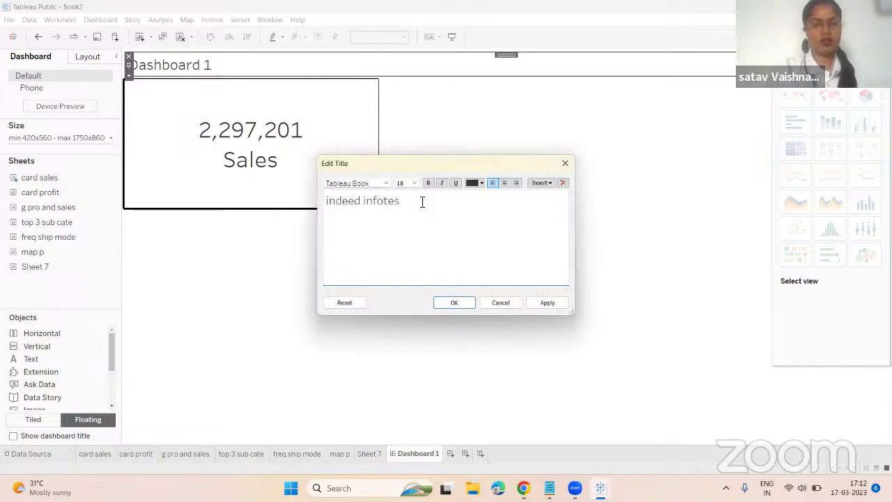
{"action": "type", "text": "ect"}
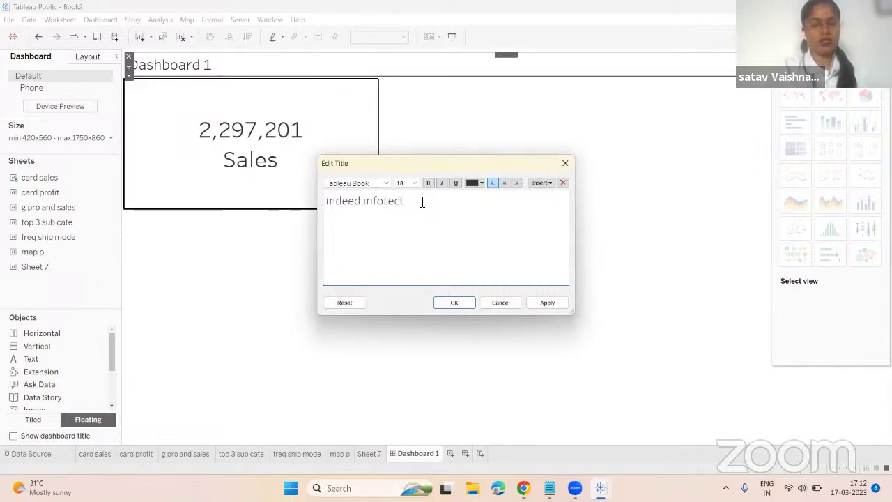
{"action": "type", "text": " datafest tableau bootcamp"}
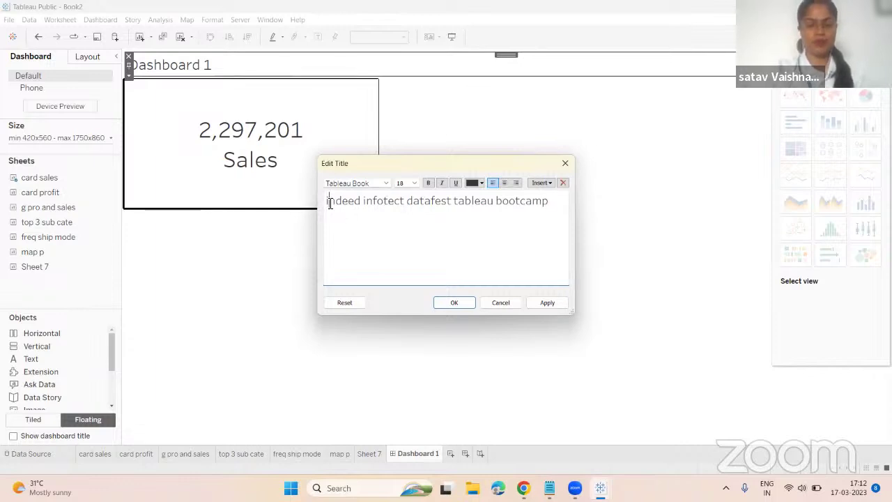
{"action": "key", "text": "Delete"}
{"action": "type", "text": "I"}
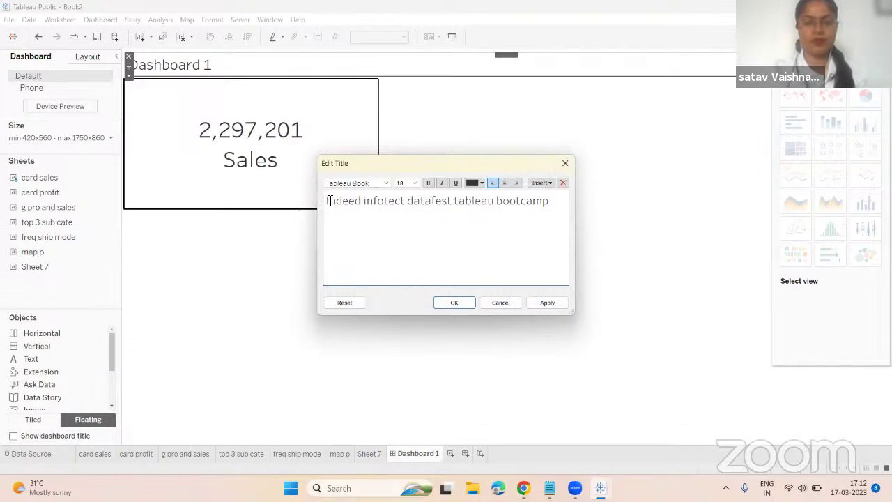
{"action": "left_click", "coordinate": [440, 306]}
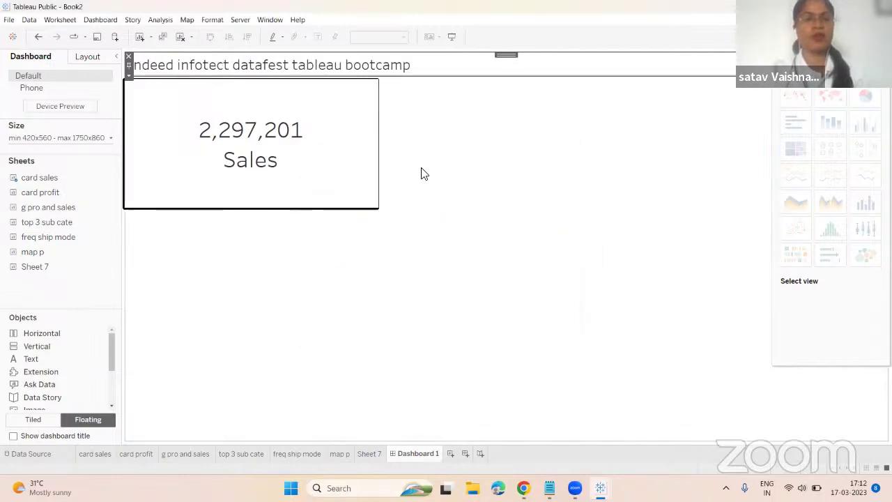
Center-align the dashboard title
{"action": "double_click", "coordinate": [414, 65]}
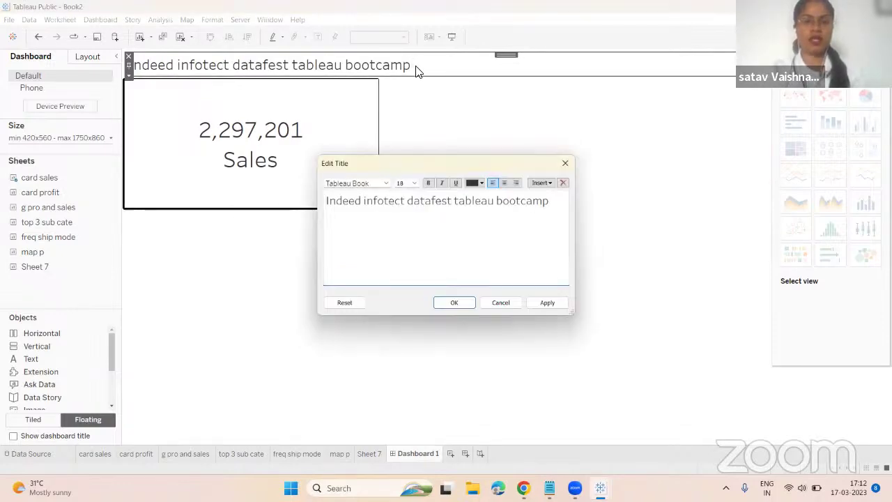
{"action": "left_click", "coordinate": [503, 182]}
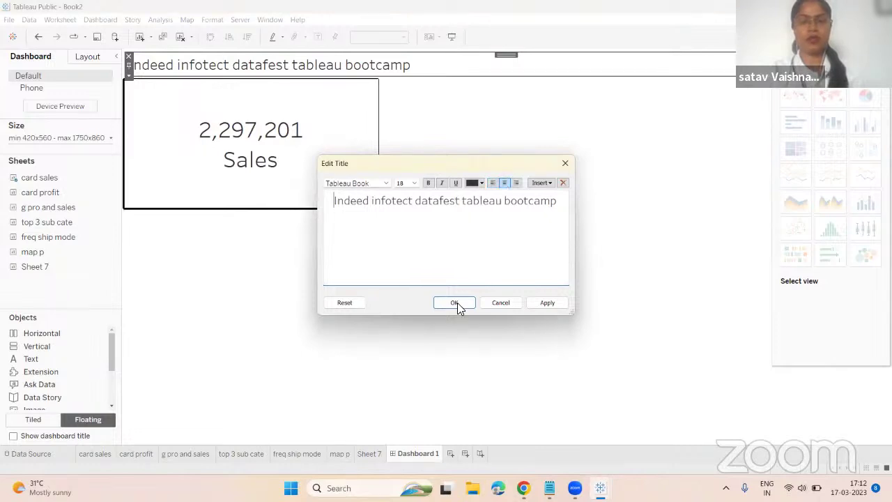
{"action": "left_click", "coordinate": [456, 304]}
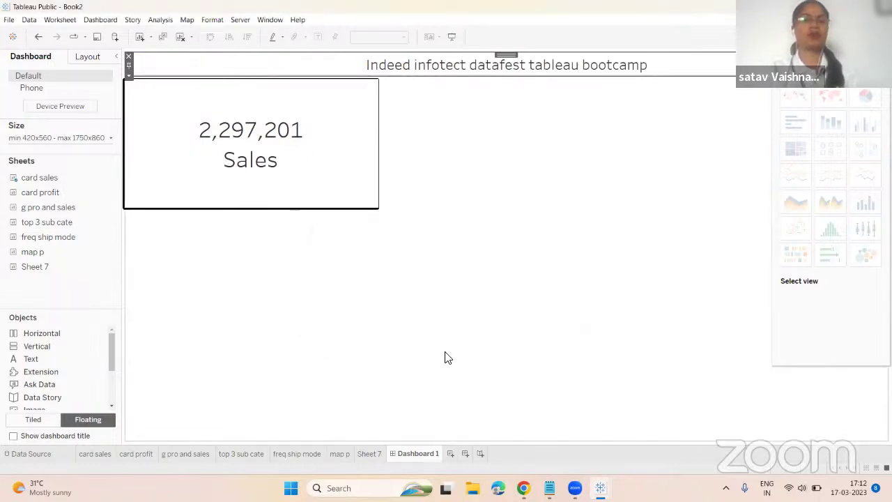
Shorten the floating sales card to about half its height by raising its lower edge
{"action": "left_click", "coordinate": [245, 195]}
{"action": "left_click_drag", "start_coordinate": [226, 209], "coordinate": [249, 145]}
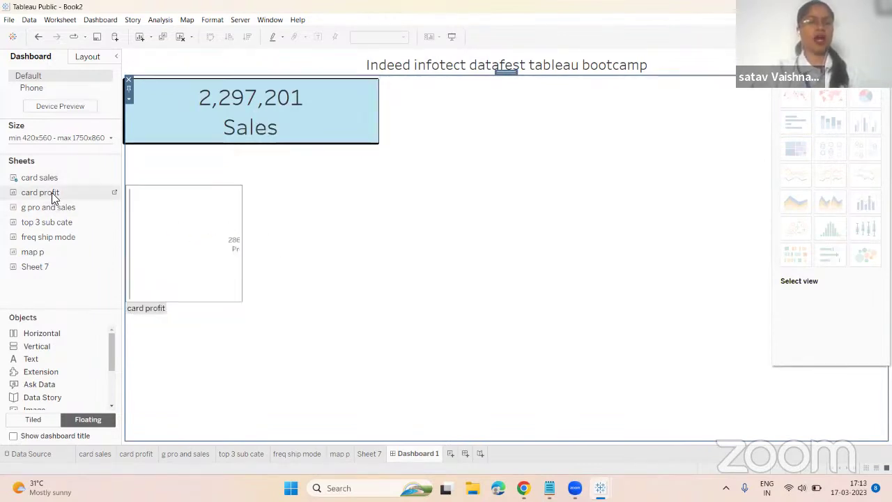
Add the card profit sheet as a floating view below the sales card and hide its title
{"action": "left_click_drag", "start_coordinate": [46, 197], "coordinate": [132, 163]}
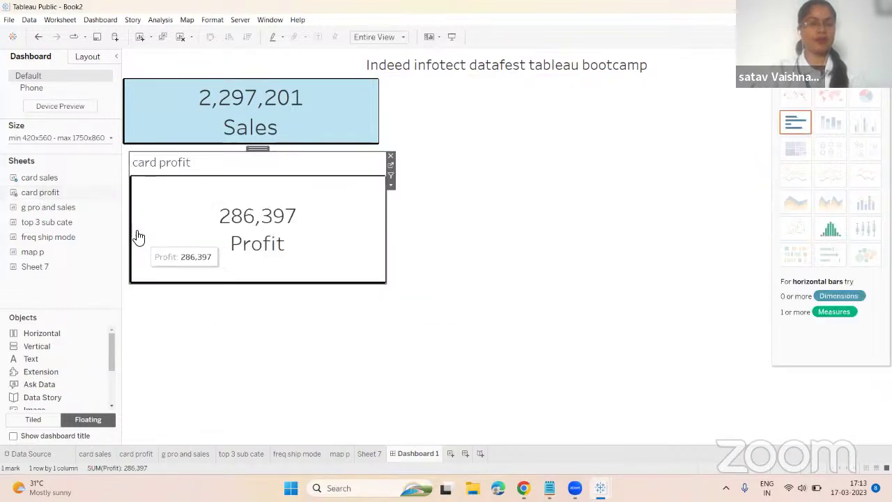
{"action": "right_click", "coordinate": [188, 164]}
{"action": "left_click", "coordinate": [213, 189]}
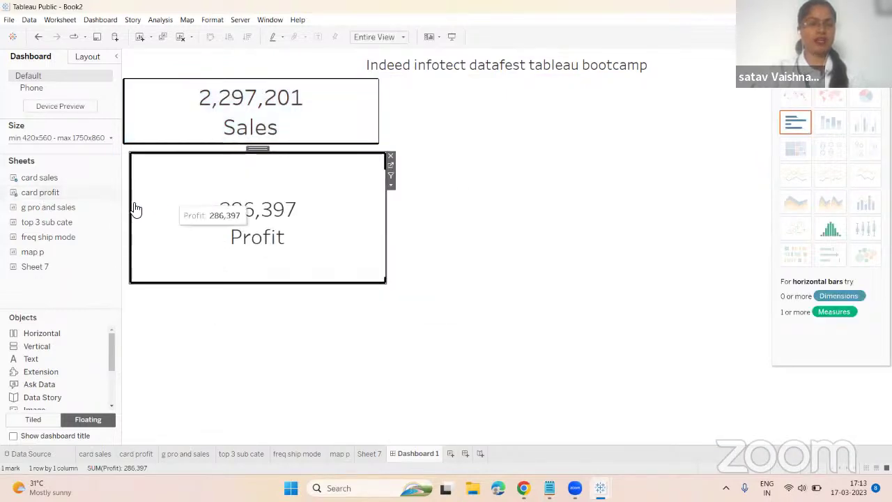
Resize the profit card to about half its height and three quarters of its width, placing it directly right of the sales card
{"action": "left_click_drag", "start_coordinate": [216, 283], "coordinate": [219, 220]}
{"action": "left_click_drag", "start_coordinate": [257, 149], "coordinate": [264, 145]}
{"action": "left_click_drag", "start_coordinate": [482, 86], "coordinate": [508, 73]}
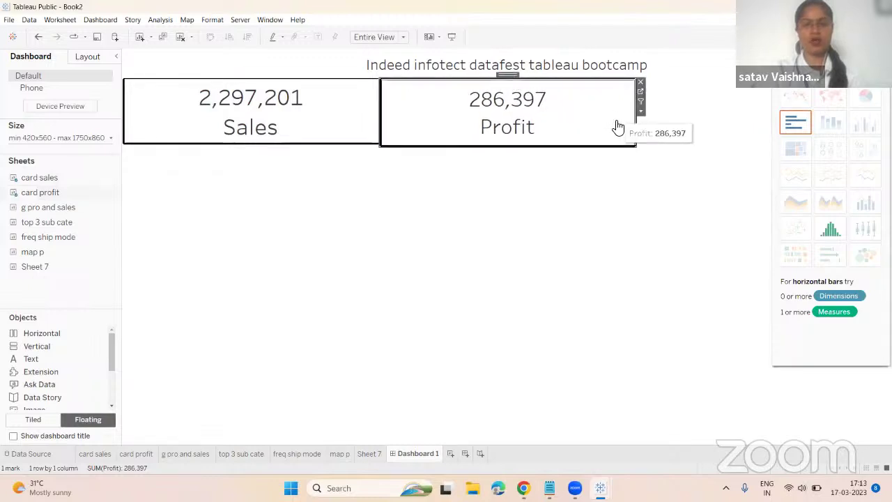
{"action": "left_click_drag", "start_coordinate": [618, 127], "coordinate": [570, 126]}
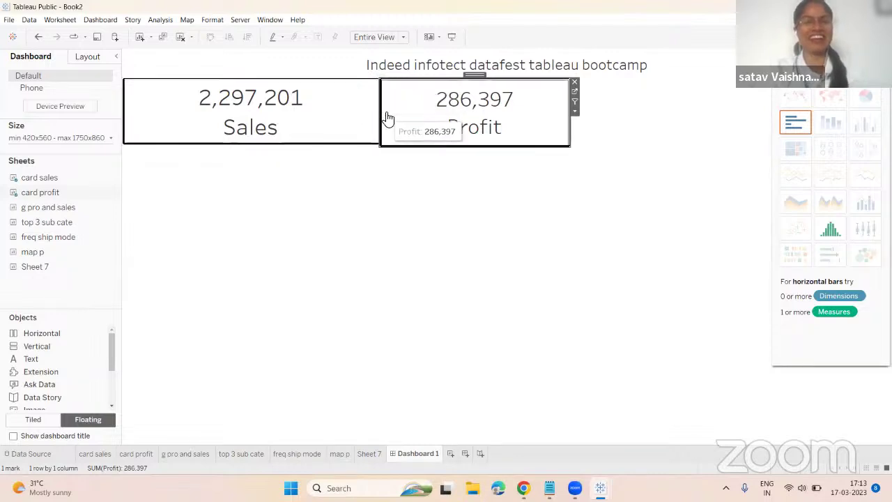
Move the profit card aside and narrow the sales card to about four fifths of its width
{"action": "left_click_drag", "start_coordinate": [475, 74], "coordinate": [511, 69]}
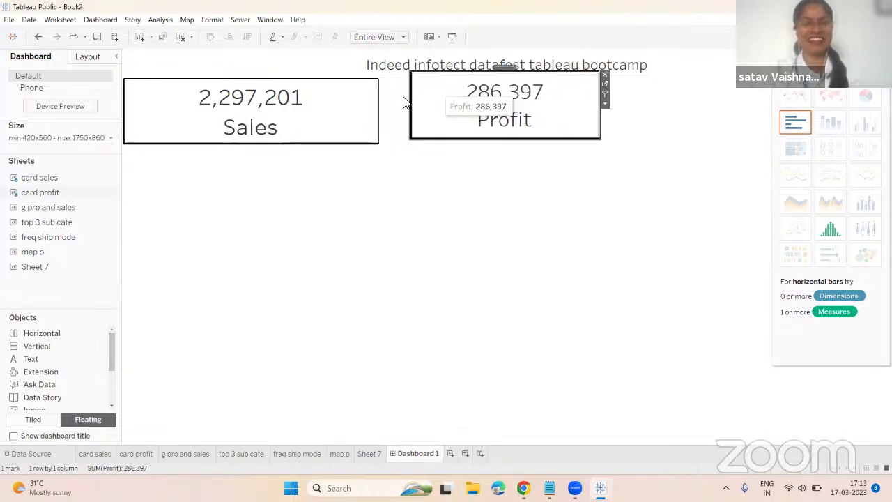
{"action": "left_click", "coordinate": [367, 130]}
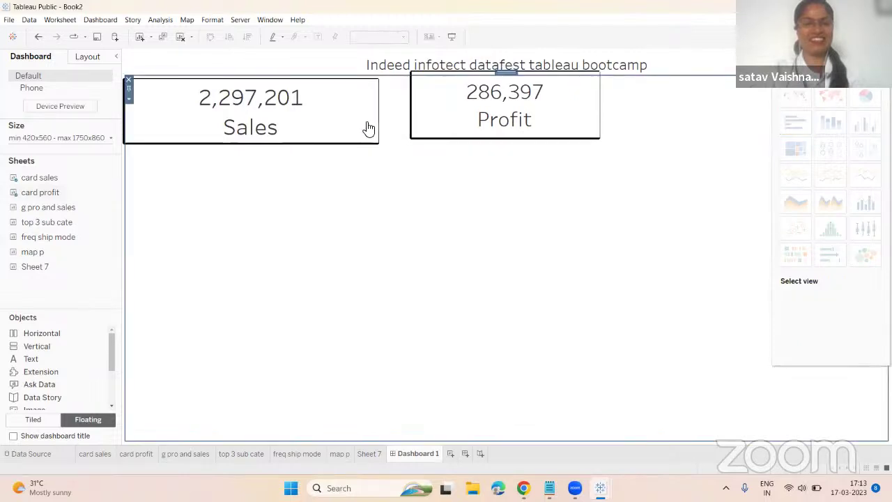
{"action": "left_click", "coordinate": [376, 130]}
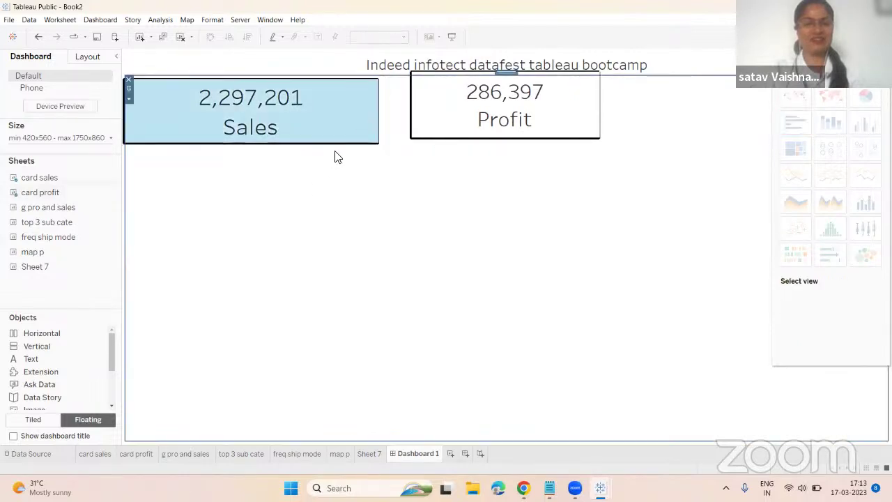
{"action": "left_click", "coordinate": [370, 123]}
{"action": "left_click_drag", "start_coordinate": [378, 124], "coordinate": [324, 118]}
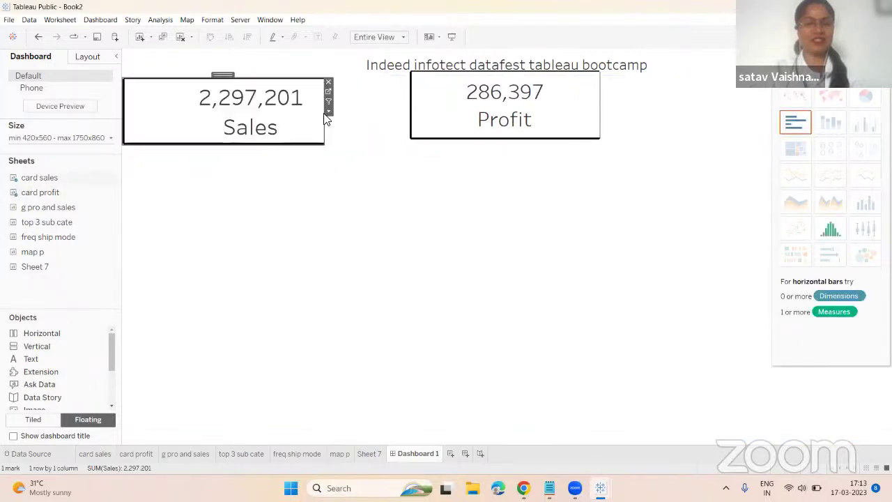
Move the profit card back against the sales card's right edge, level with it below the dashboard title
{"action": "left_click", "coordinate": [456, 75]}
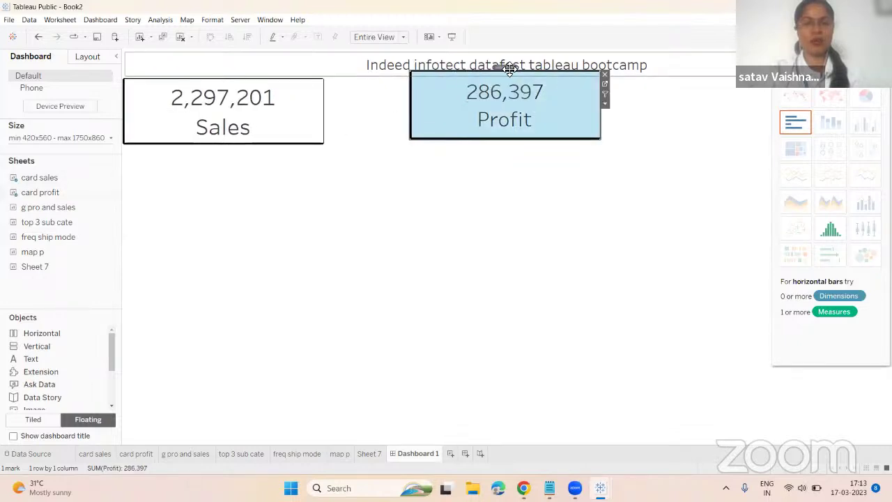
{"action": "left_click_drag", "start_coordinate": [512, 65], "coordinate": [425, 72]}
{"action": "left_click", "coordinate": [320, 293]}
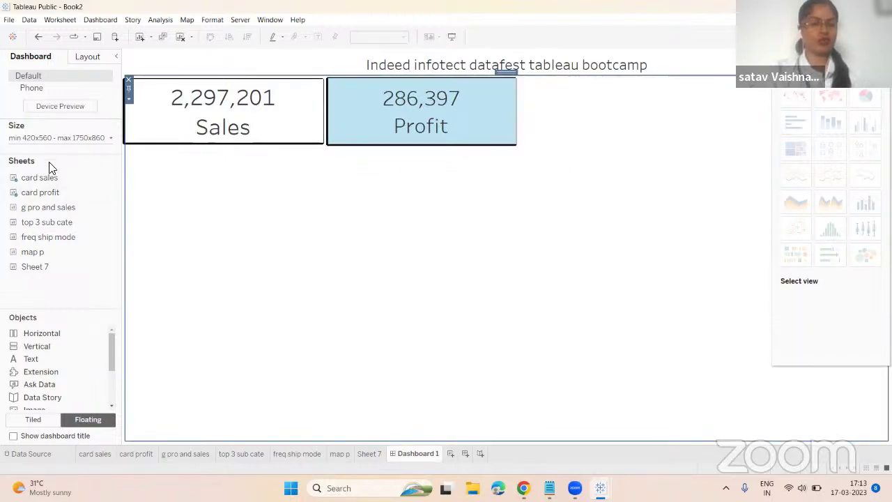
Add the g pro and sales sheet as a floating view directly below the two cards and widen it to their combined width
{"action": "mouse_move", "coordinate": [40, 198]}
{"action": "left_click_drag", "start_coordinate": [53, 209], "coordinate": [128, 152]}
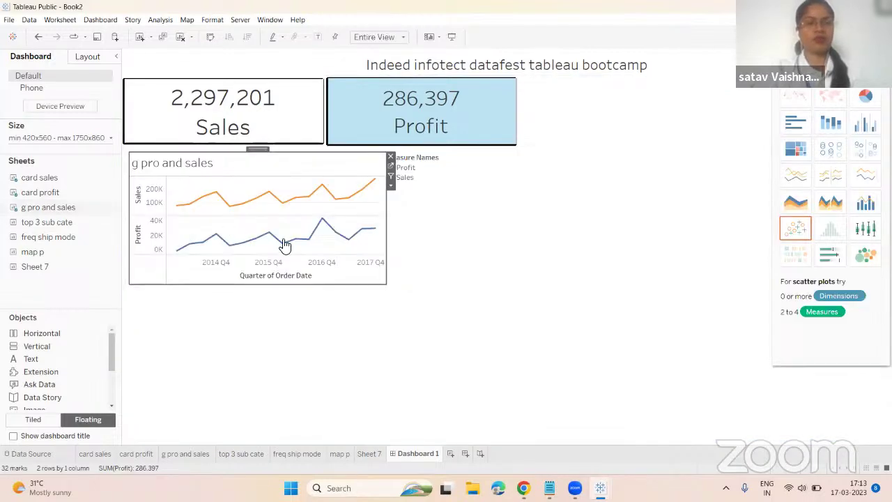
{"action": "left_click_drag", "start_coordinate": [389, 220], "coordinate": [514, 197]}
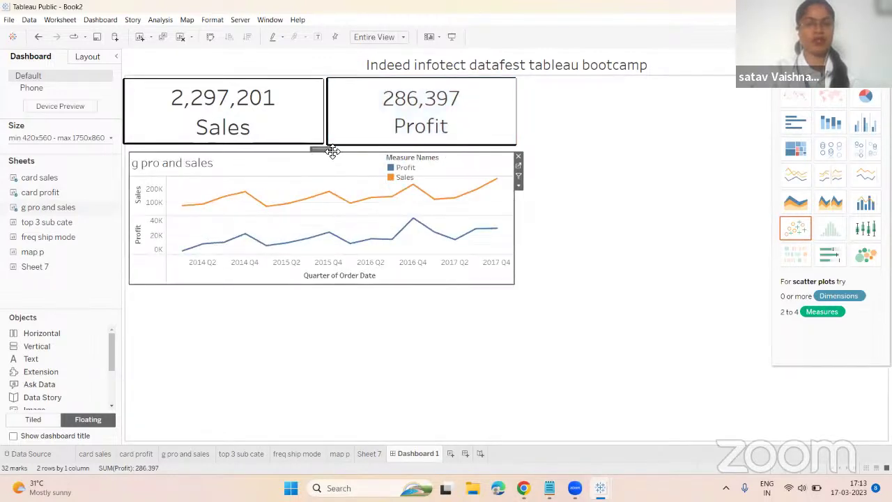
{"action": "left_click_drag", "start_coordinate": [342, 144], "coordinate": [321, 143]}
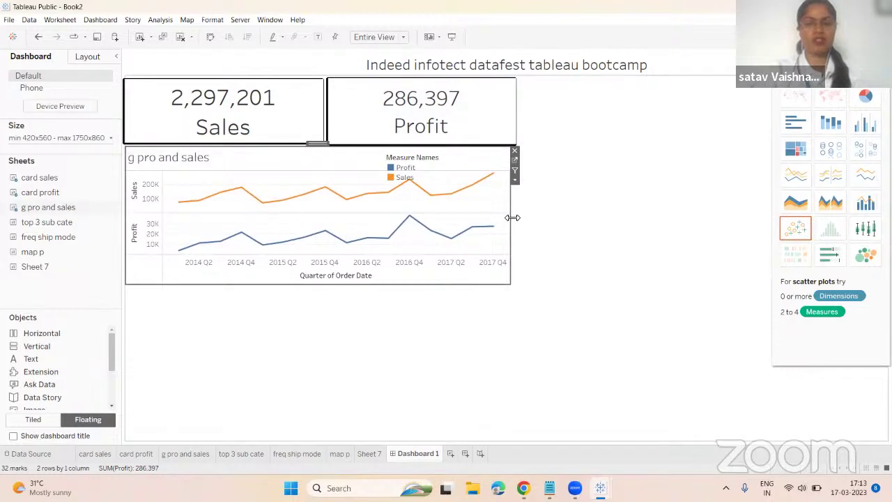
{"action": "left_click_drag", "start_coordinate": [512, 218], "coordinate": [516, 218]}
Move the Measure Names legend off the g pro and sales chart and remove it from the dashboard
{"action": "left_click", "coordinate": [405, 168]}
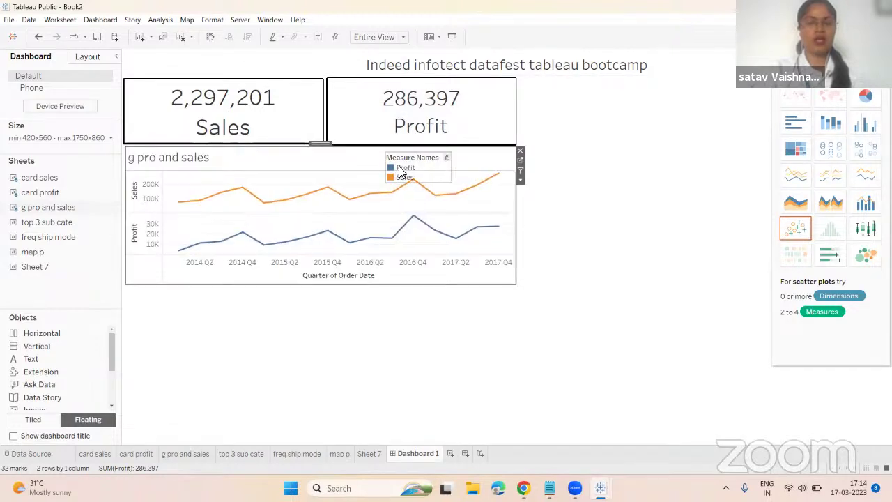
{"action": "left_click_drag", "start_coordinate": [475, 179], "coordinate": [548, 85]}
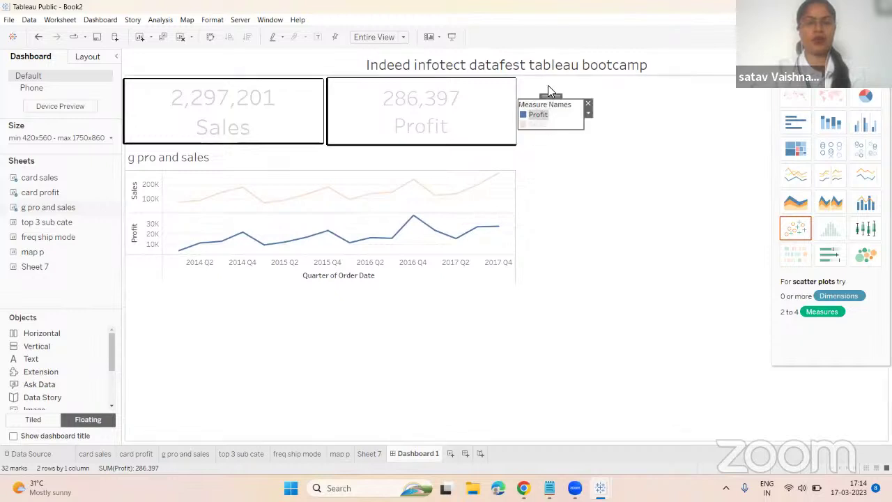
{"action": "left_click", "coordinate": [587, 104]}
{"action": "left_click", "coordinate": [416, 241]}
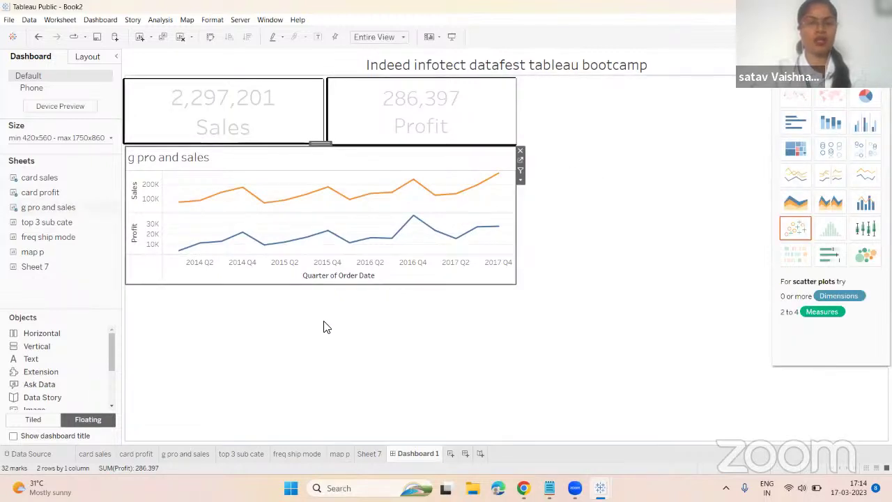
{"action": "left_click", "coordinate": [325, 327]}
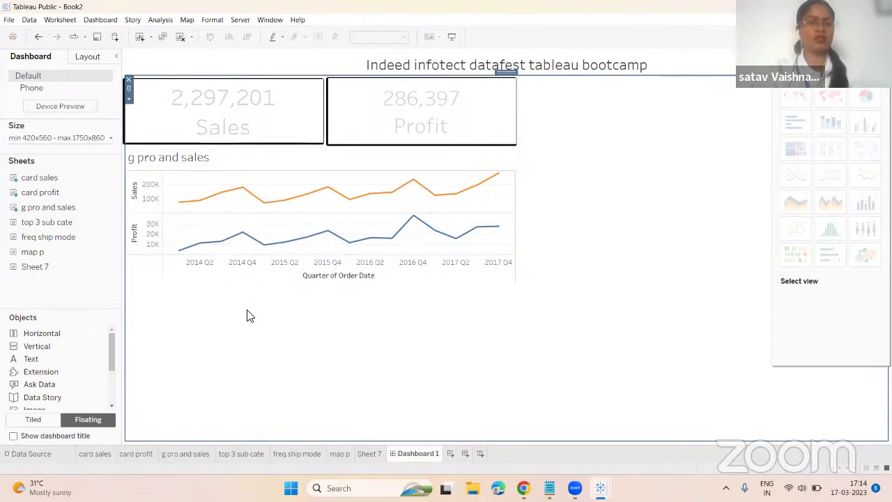
Hide the title of the g pro and sales chart
{"action": "left_click", "coordinate": [175, 162]}
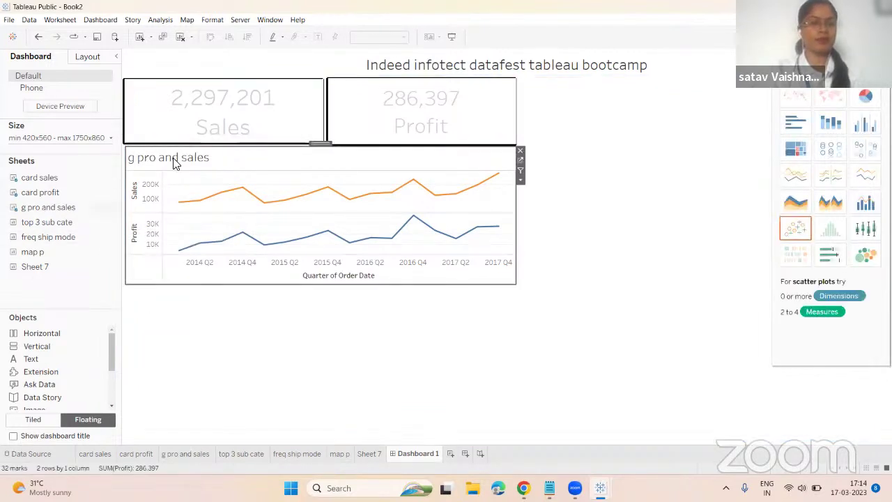
{"action": "right_click", "coordinate": [183, 159]}
{"action": "left_click", "coordinate": [198, 186]}
{"action": "left_click", "coordinate": [216, 329]}
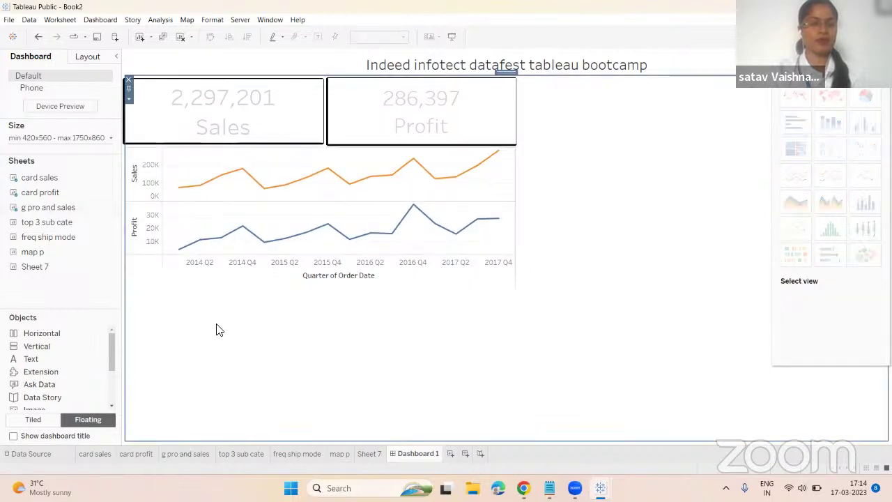
Add the top 3 sub cate sheet as a floating view beside the profit card's right edge and hide its title
{"action": "mouse_move", "coordinate": [73, 232]}
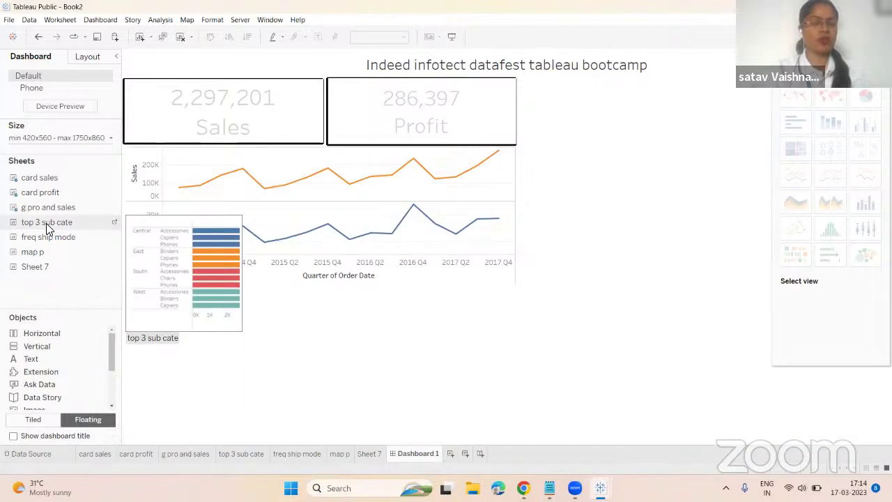
{"action": "left_click_drag", "start_coordinate": [165, 279], "coordinate": [518, 77]}
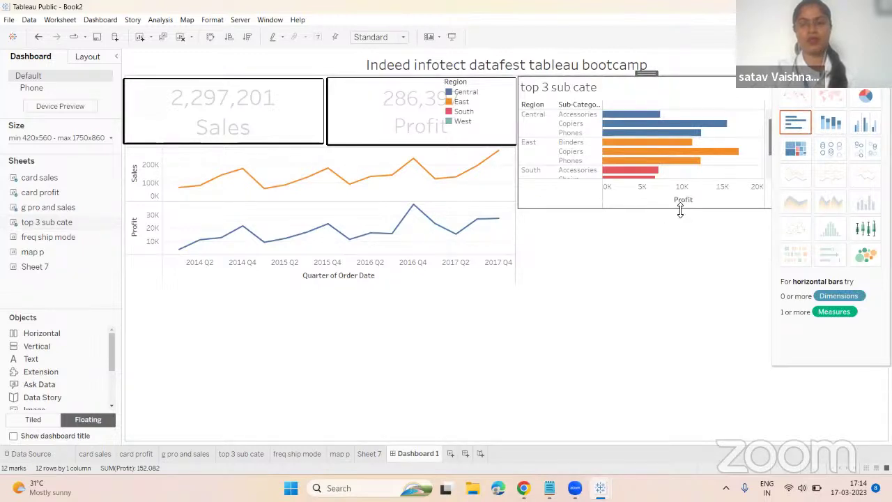
{"action": "left_click_drag", "start_coordinate": [680, 225], "coordinate": [643, 220]}
{"action": "right_click", "coordinate": [583, 87]}
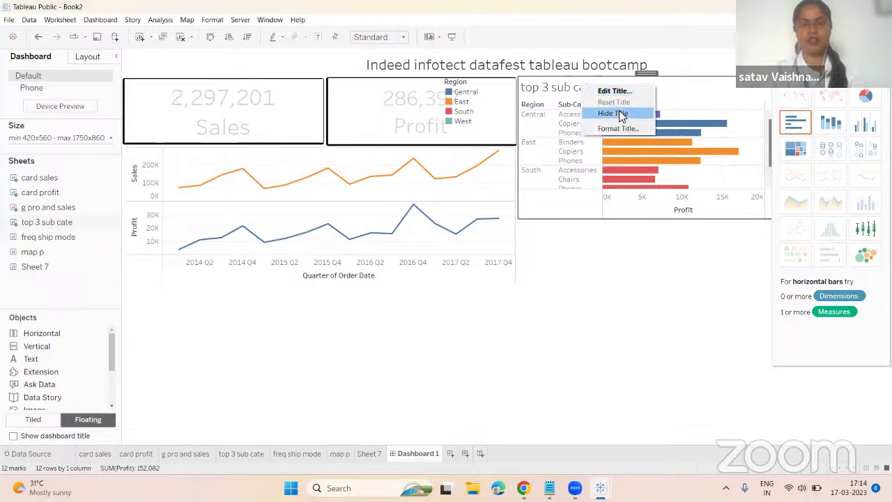
{"action": "left_click", "coordinate": [620, 112]}
{"action": "left_click", "coordinate": [864, 37]}
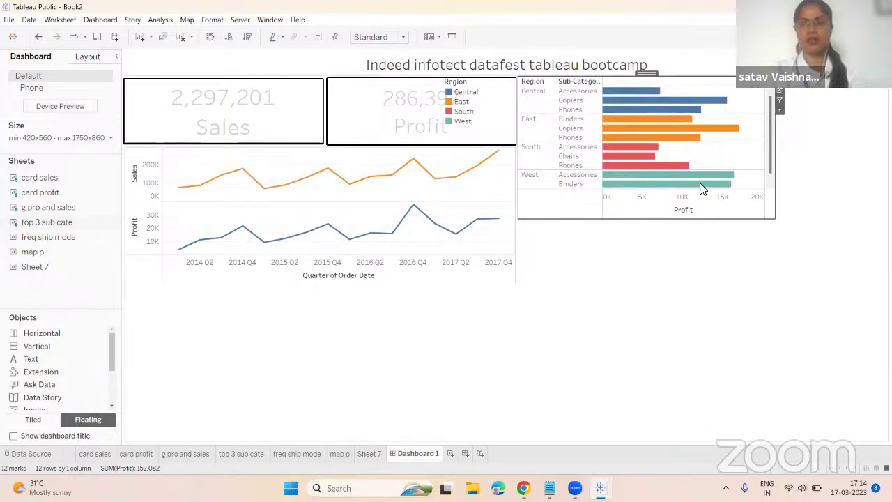
Enlarge the top 3 sub cate chart to the line chart's lower edge and the dashboard's right edge, and fit it to Entire View
{"action": "left_click_drag", "start_coordinate": [665, 221], "coordinate": [651, 279]}
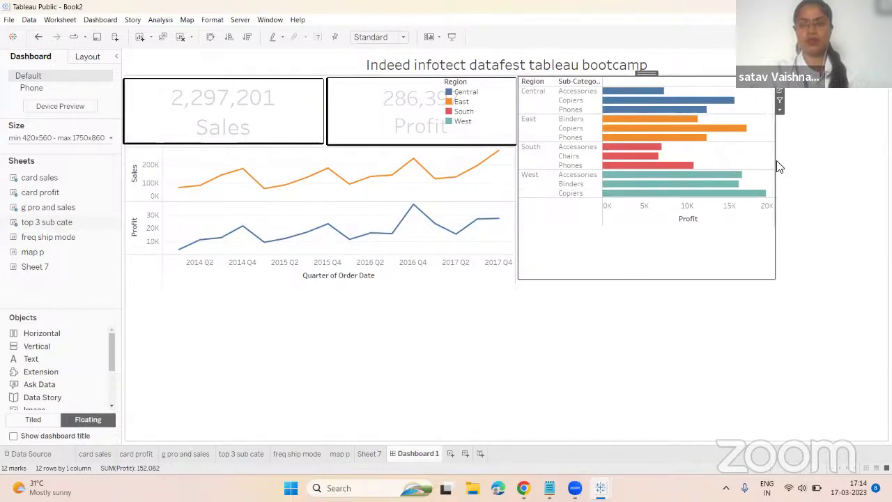
{"action": "left_click_drag", "start_coordinate": [776, 161], "coordinate": [891, 163]}
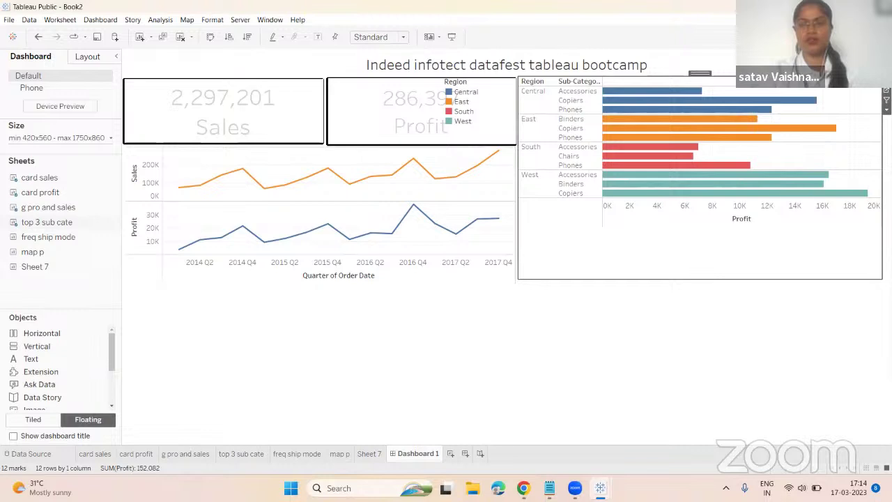
{"action": "right_click", "coordinate": [683, 100]}
{"action": "left_click", "coordinate": [886, 110]}
{"action": "left_click", "coordinate": [886, 109]}
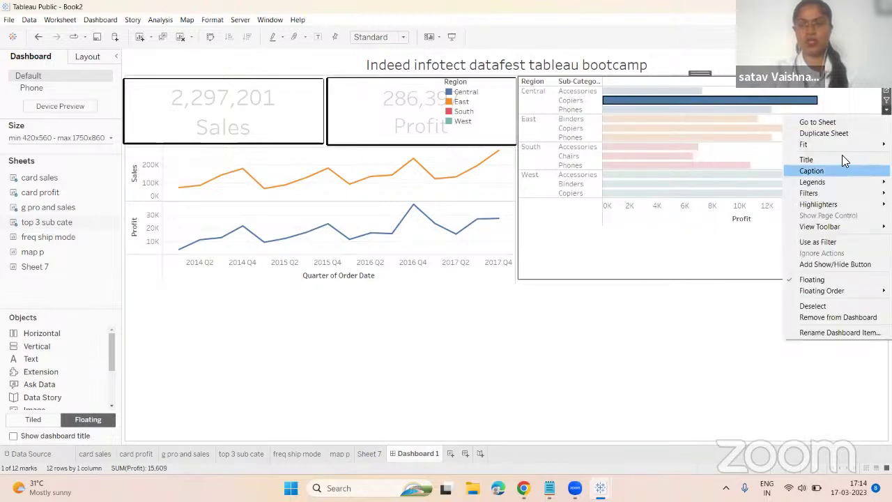
{"action": "mouse_move", "coordinate": [836, 146]}
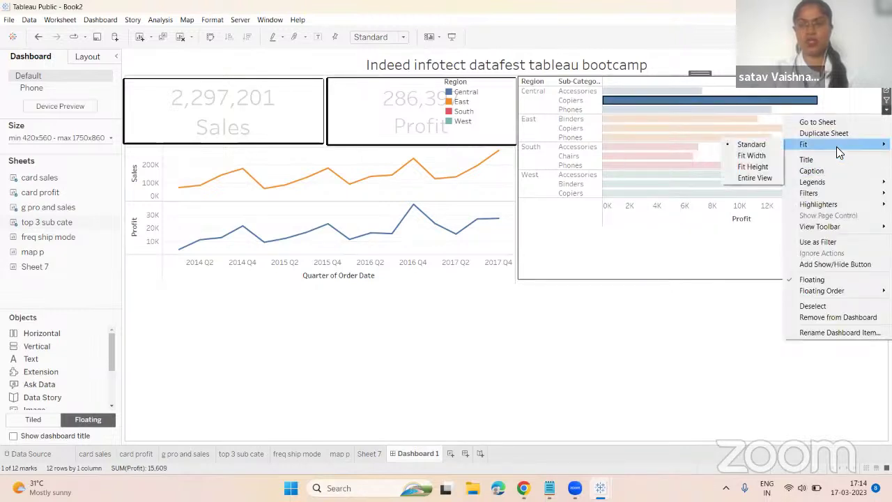
{"action": "left_click", "coordinate": [760, 177]}
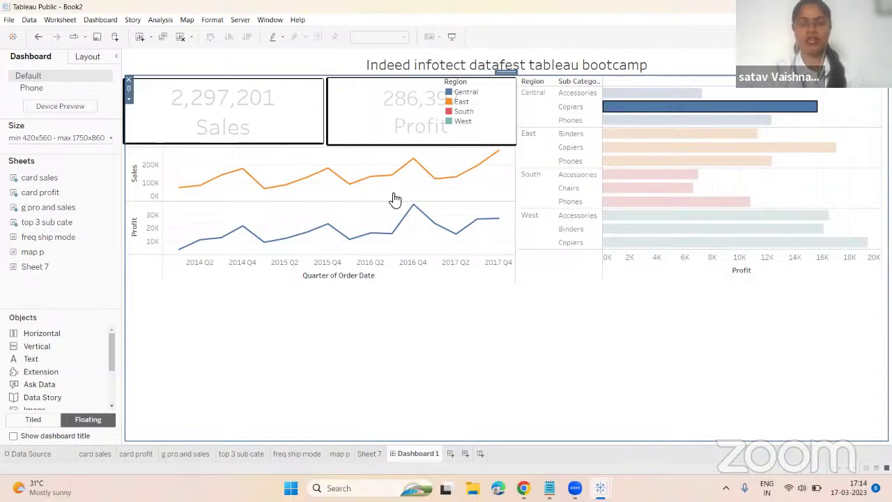
Remove the Region legend covering the profit card from the dashboard
{"action": "left_click", "coordinate": [462, 101]}
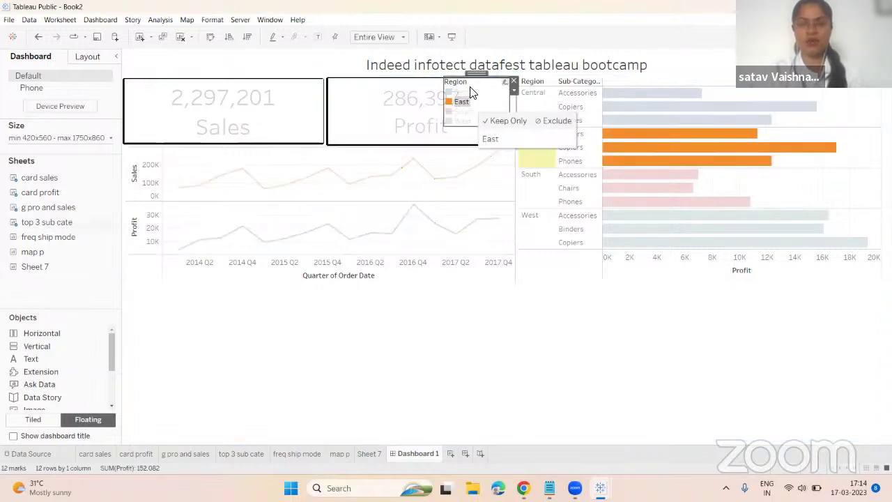
{"action": "left_click", "coordinate": [513, 78]}
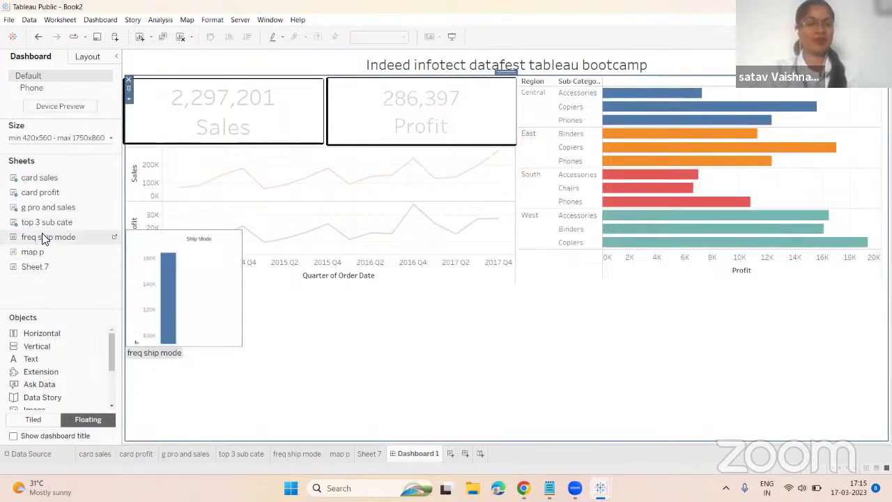
Add the freq ship mode sheet as a floating view below the line chart, sized from the dashboard's left edge down to its lower edge
{"action": "left_click_drag", "start_coordinate": [41, 240], "coordinate": [135, 281]}
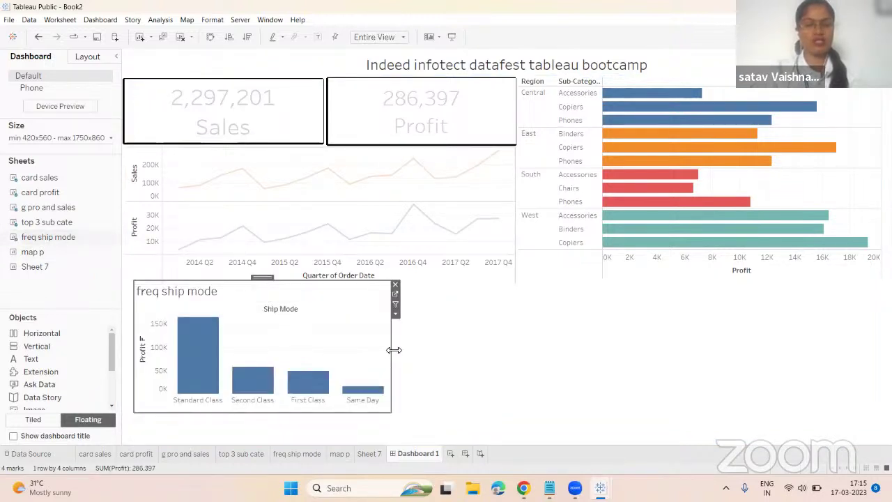
{"action": "left_click_drag", "start_coordinate": [395, 350], "coordinate": [447, 354]}
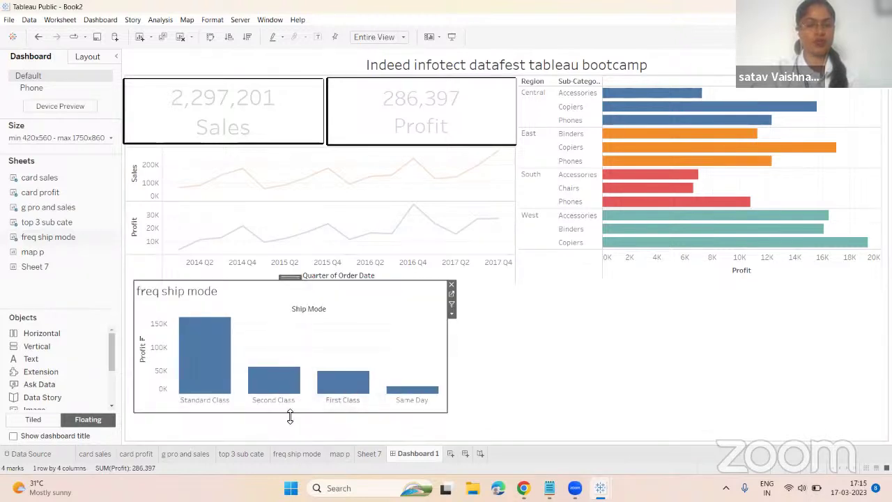
{"action": "left_click_drag", "start_coordinate": [290, 416], "coordinate": [274, 446]}
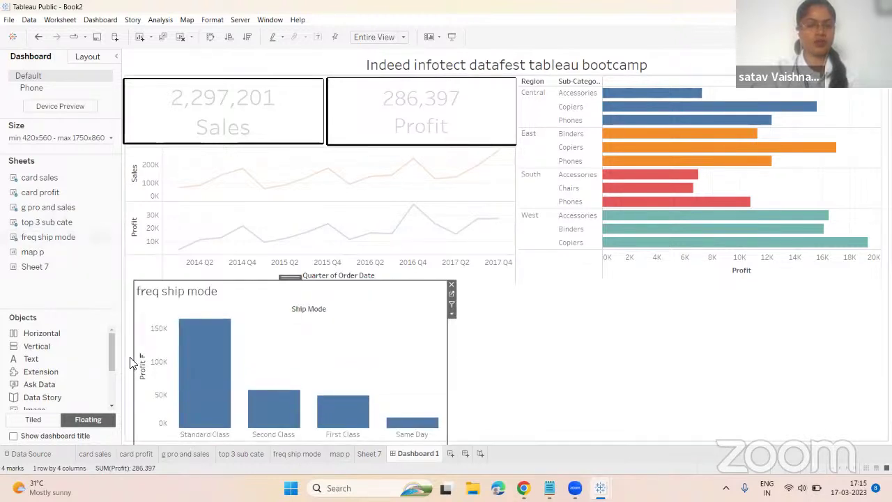
{"action": "left_click_drag", "start_coordinate": [134, 353], "coordinate": [123, 354]}
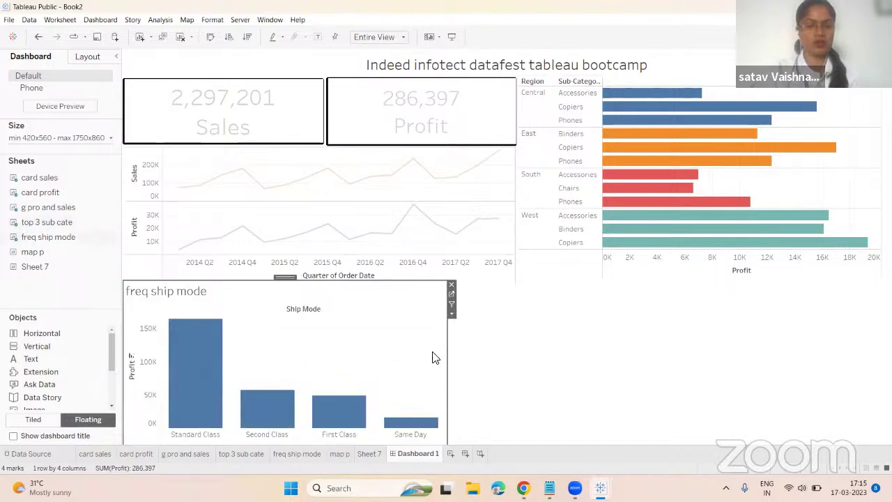
{"action": "left_click_drag", "start_coordinate": [447, 358], "coordinate": [349, 351]}
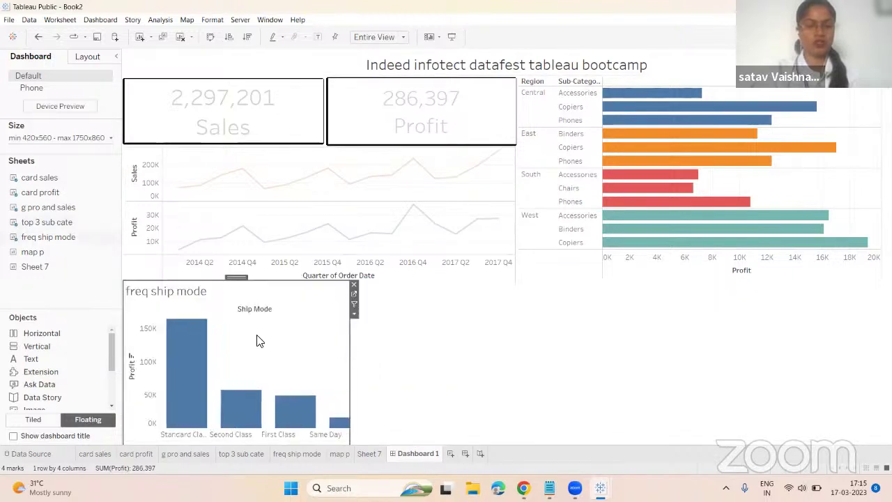
Hide the title of the freq ship mode chart
{"action": "right_click", "coordinate": [173, 297]}
{"action": "left_click", "coordinate": [203, 321]}
{"action": "left_click", "coordinate": [482, 355]}
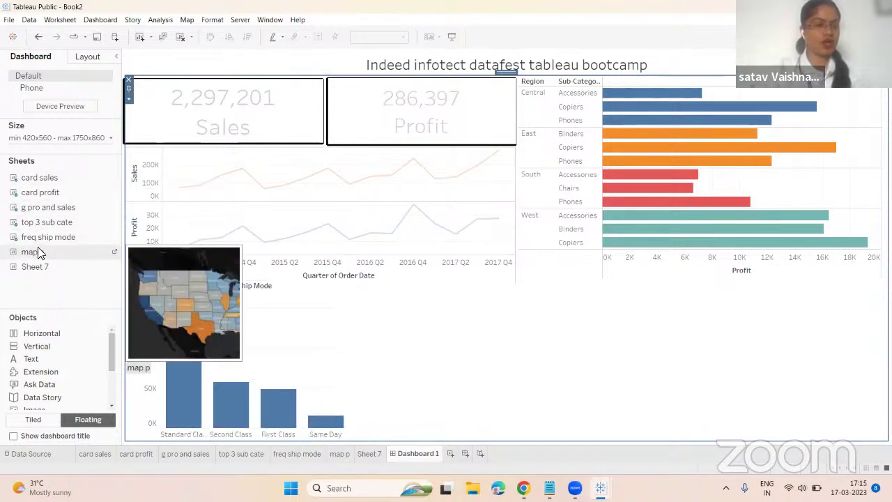
Add the map p sheet as a floating view right of the ship mode chart, without its title and extended to the dashboard's lower edge
{"action": "left_click_drag", "start_coordinate": [37, 248], "coordinate": [344, 287]}
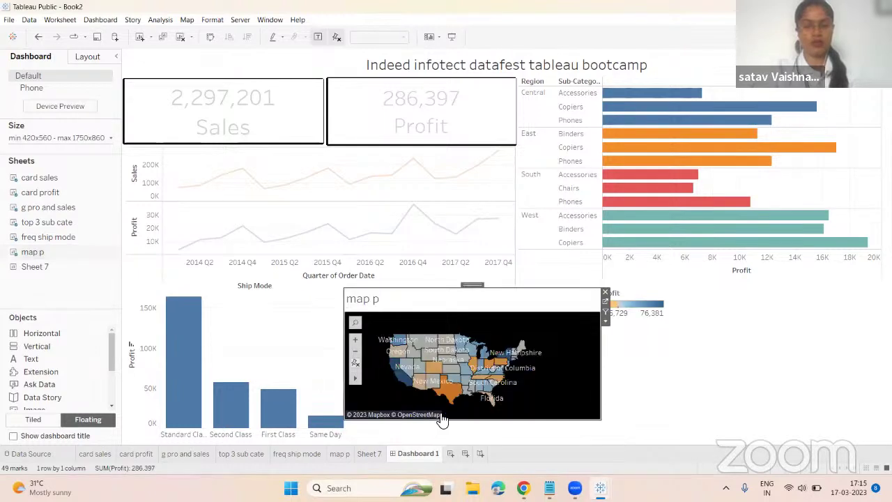
{"action": "right_click", "coordinate": [421, 301]}
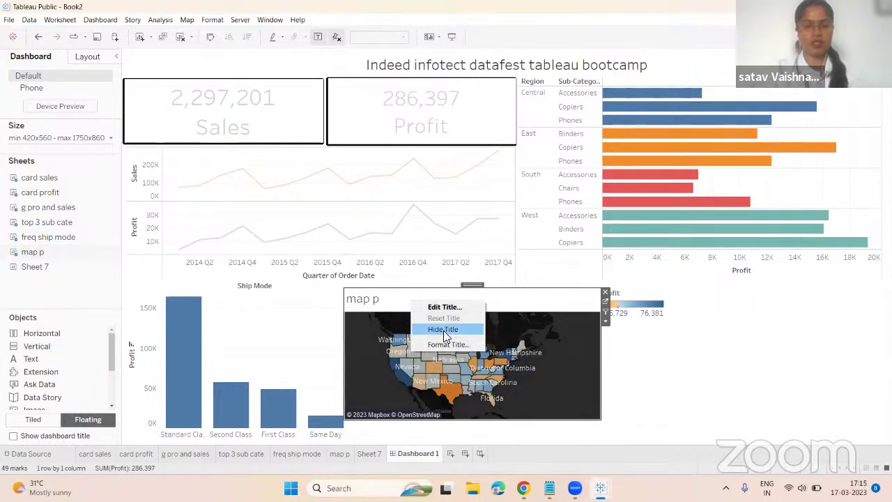
{"action": "left_click", "coordinate": [443, 329]}
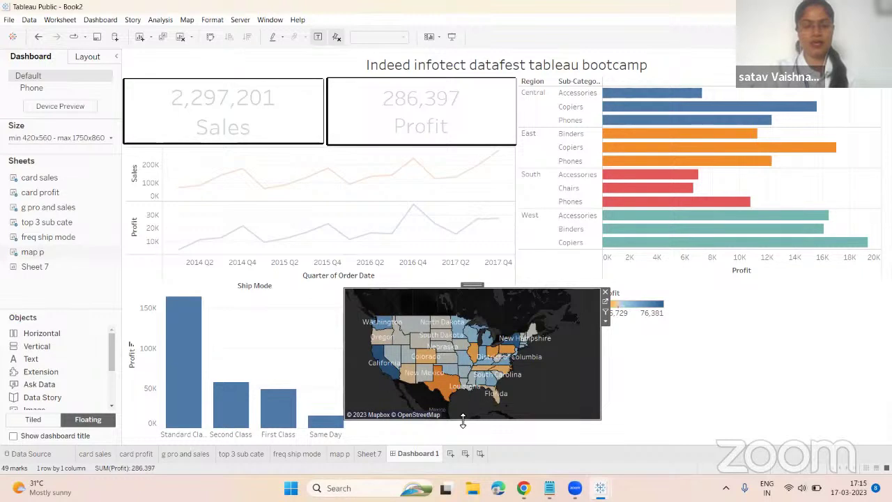
{"action": "left_click_drag", "start_coordinate": [462, 420], "coordinate": [462, 442]}
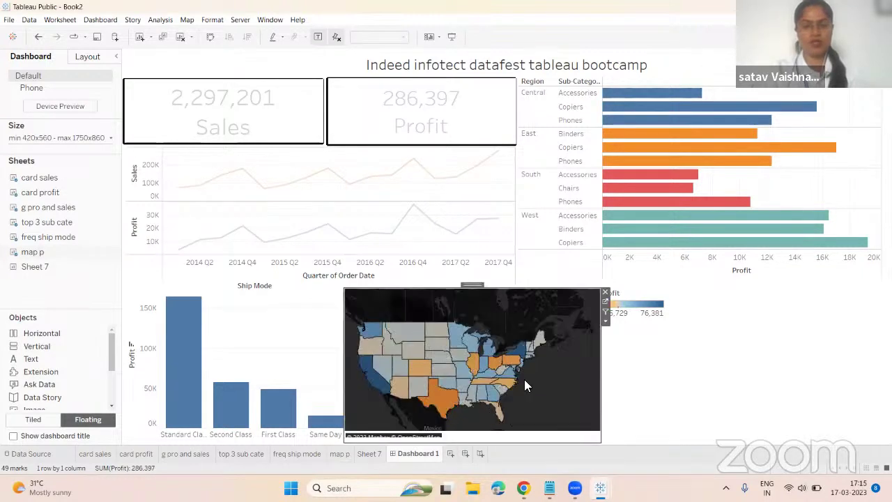
Move the Profit legend onto the map's upper-right corner and give its body white shading
{"action": "left_click", "coordinate": [626, 304]}
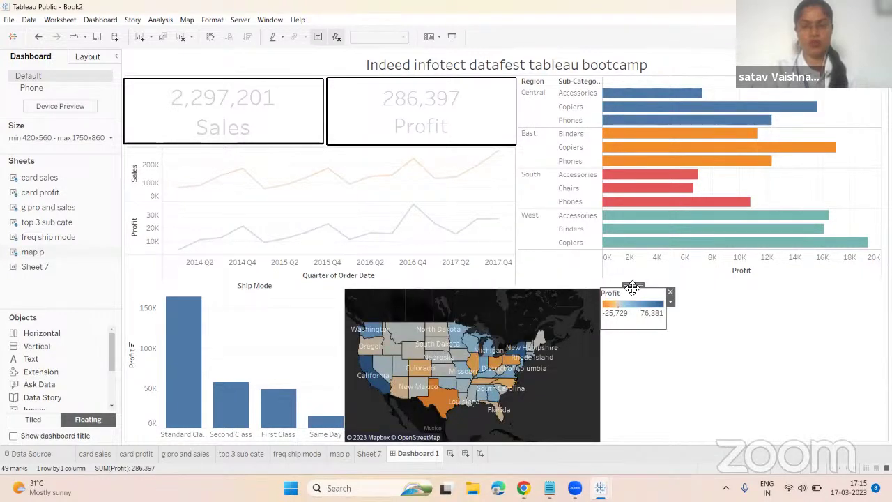
{"action": "left_click_drag", "start_coordinate": [631, 288], "coordinate": [561, 291]}
{"action": "right_click", "coordinate": [556, 301]}
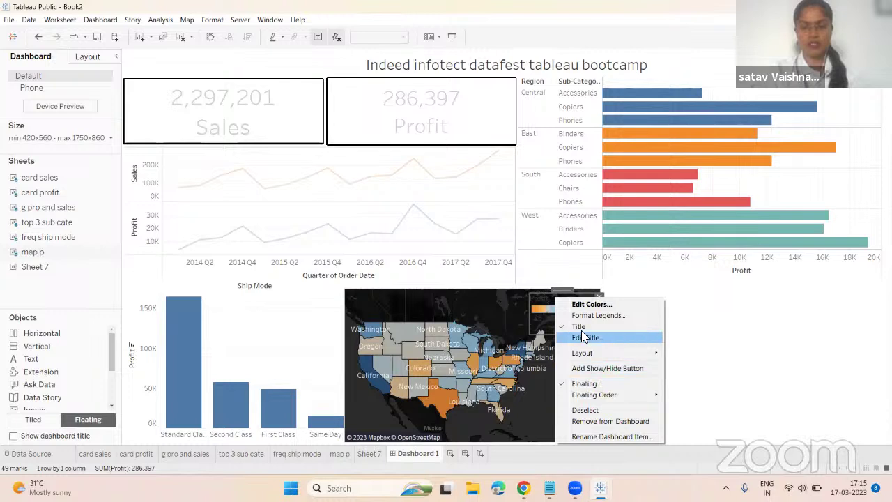
{"action": "left_click", "coordinate": [586, 318]}
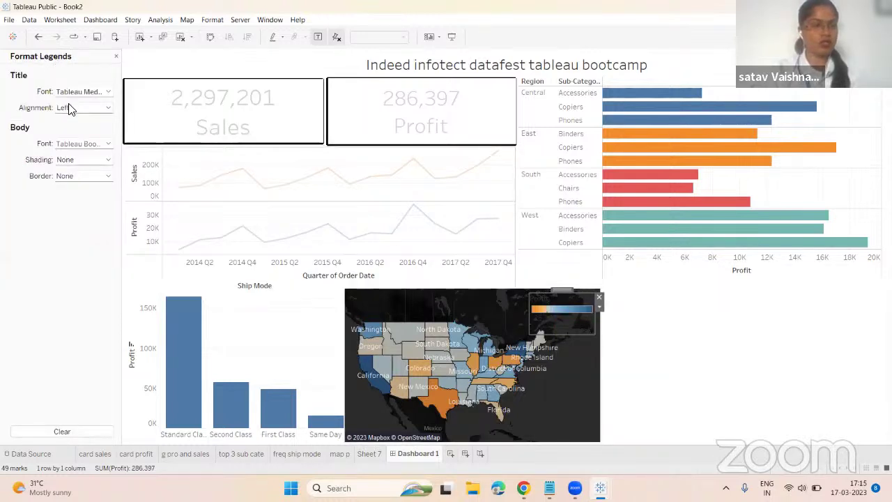
{"action": "left_click", "coordinate": [85, 159]}
{"action": "left_click", "coordinate": [73, 187]}
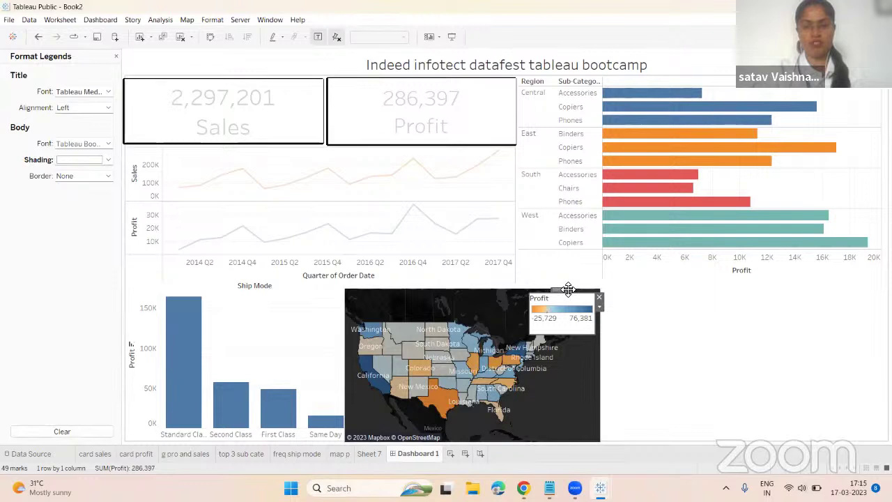
Move the Profit legend to the map's lower-right corner and close the legend formatting
{"action": "left_click_drag", "start_coordinate": [570, 293], "coordinate": [563, 391]}
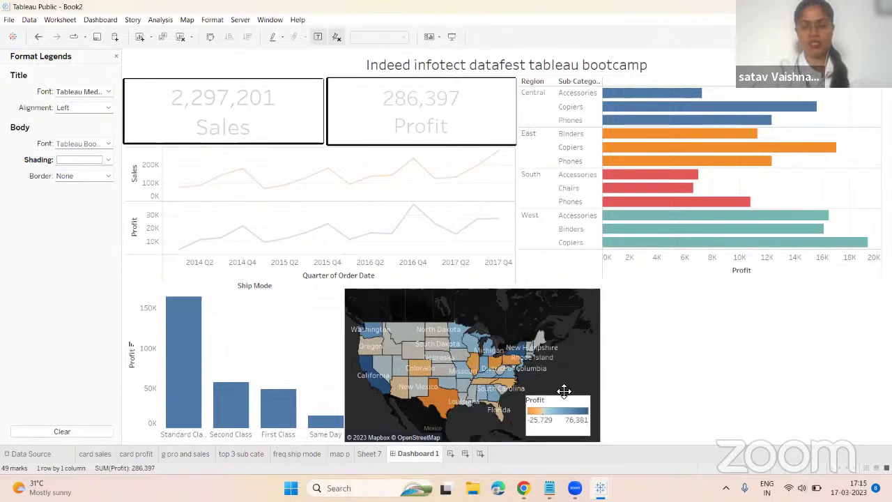
{"action": "left_click", "coordinate": [669, 349]}
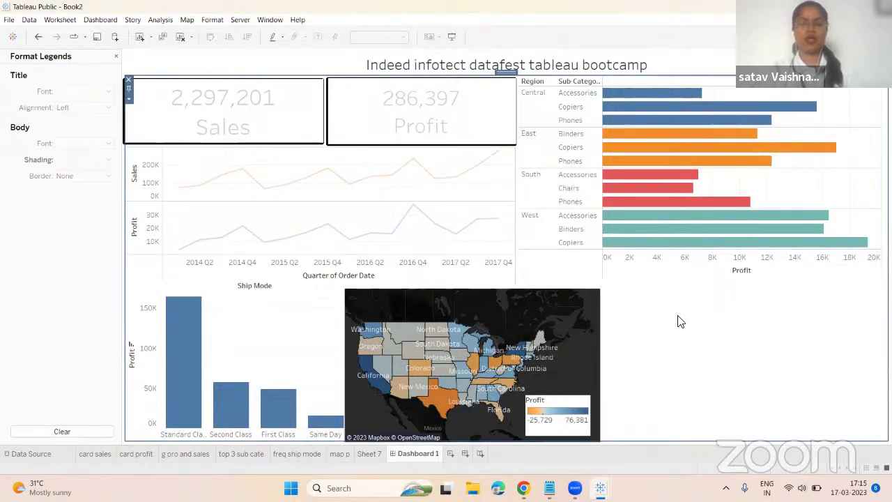
{"action": "left_click", "coordinate": [116, 57]}
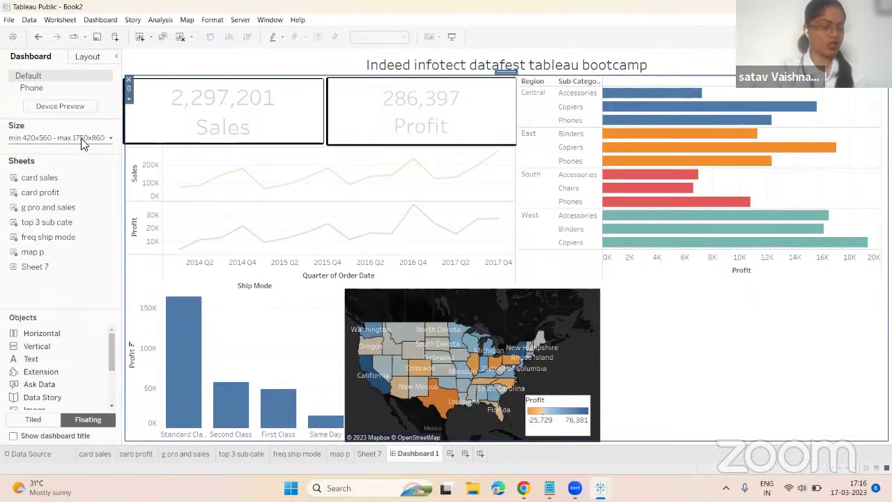
Add Sheet 7 as a floating view to the right of the map and hide its title
{"action": "left_click", "coordinate": [38, 273]}
{"action": "left_click_drag", "start_coordinate": [125, 277], "coordinate": [608, 288]}
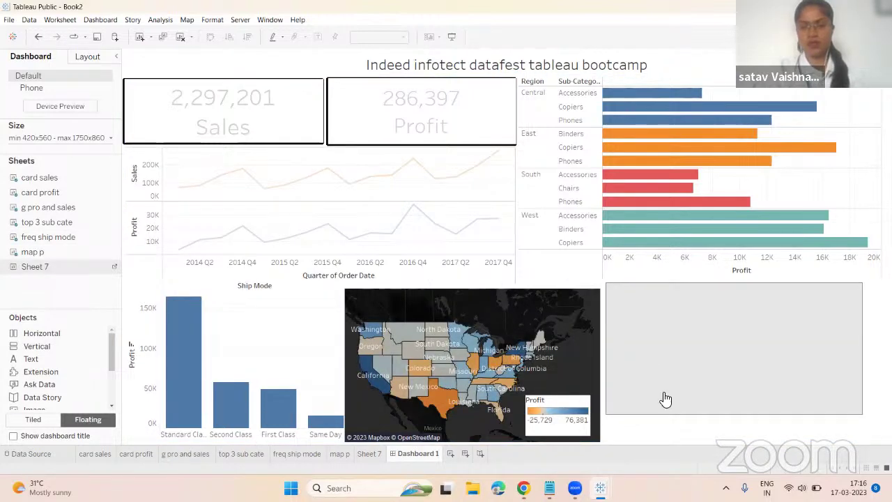
{"action": "left_click_drag", "start_coordinate": [666, 399], "coordinate": [665, 398]}
{"action": "right_click", "coordinate": [686, 293]}
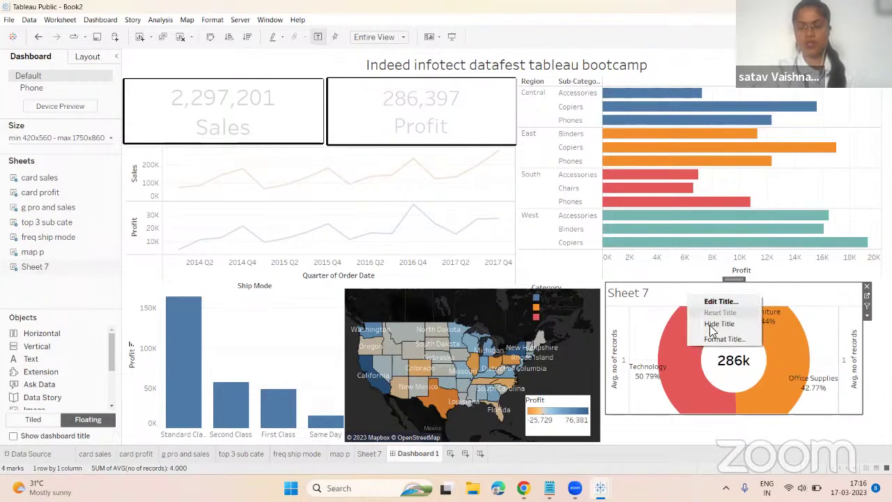
{"action": "left_click", "coordinate": [711, 324]}
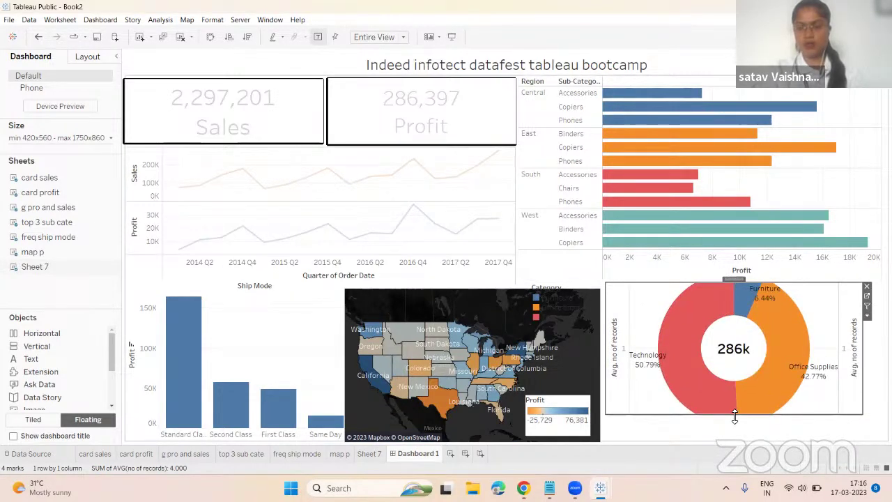
Enlarge the Sheet 7 donut view down to the dashboard's lower edge, slightly upward and out to the map's side
{"action": "left_click_drag", "start_coordinate": [735, 416], "coordinate": [734, 444]}
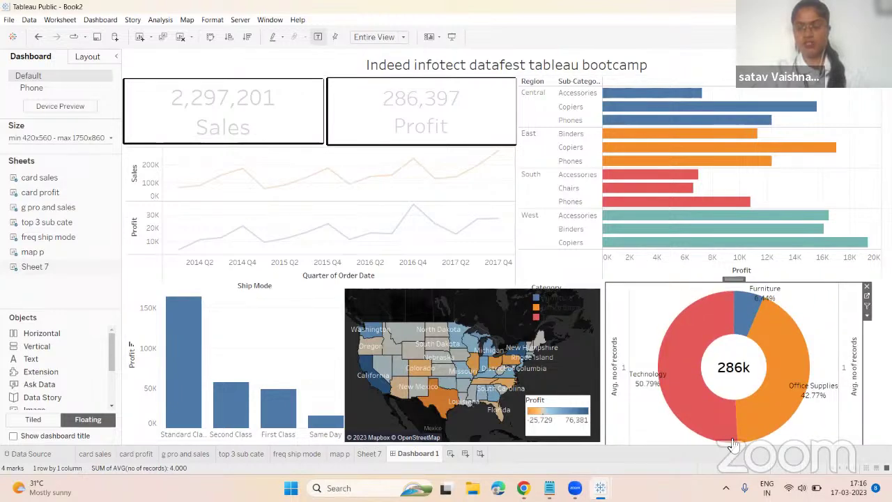
{"action": "left_click_drag", "start_coordinate": [735, 282], "coordinate": [735, 277]}
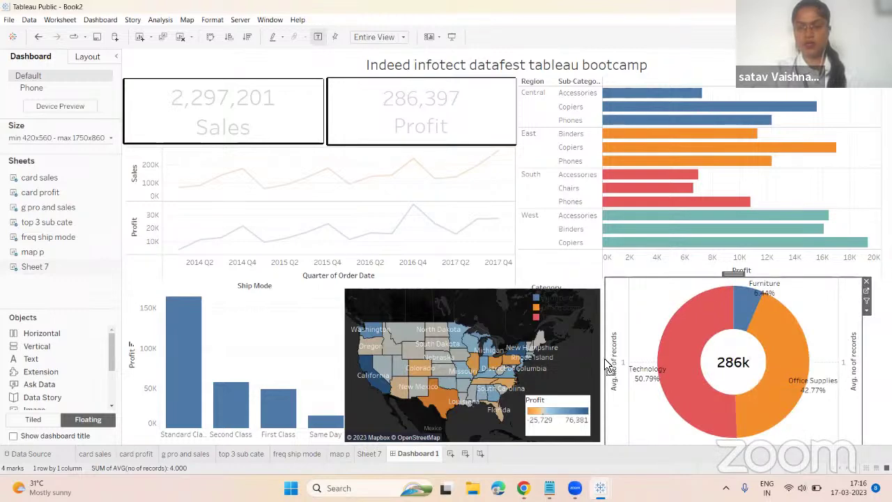
{"action": "left_click_drag", "start_coordinate": [604, 359], "coordinate": [602, 358]}
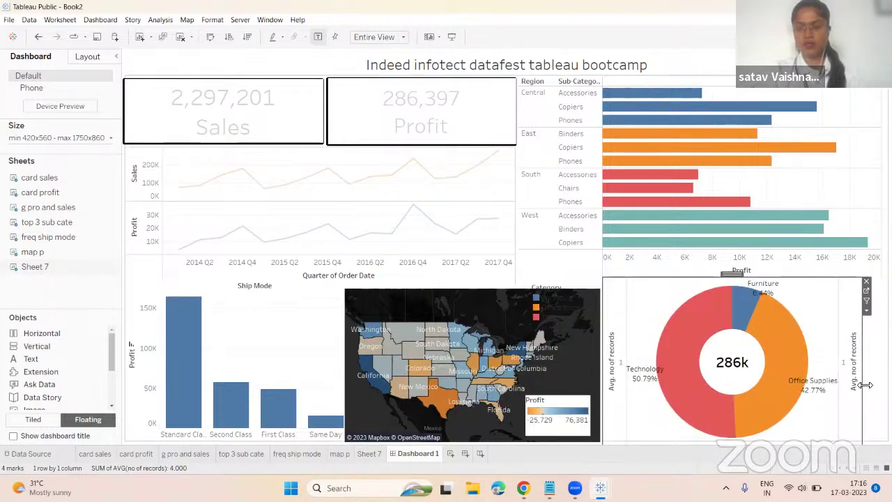
Hide the donut chart's Avg. no of records axis headers and widen its view to line up with the bar chart above
{"action": "right_click", "coordinate": [613, 325]}
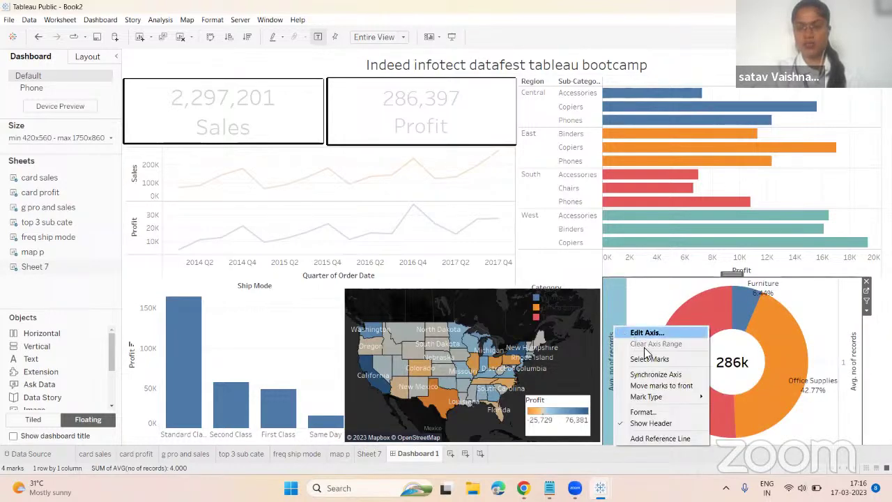
{"action": "left_click", "coordinate": [646, 424]}
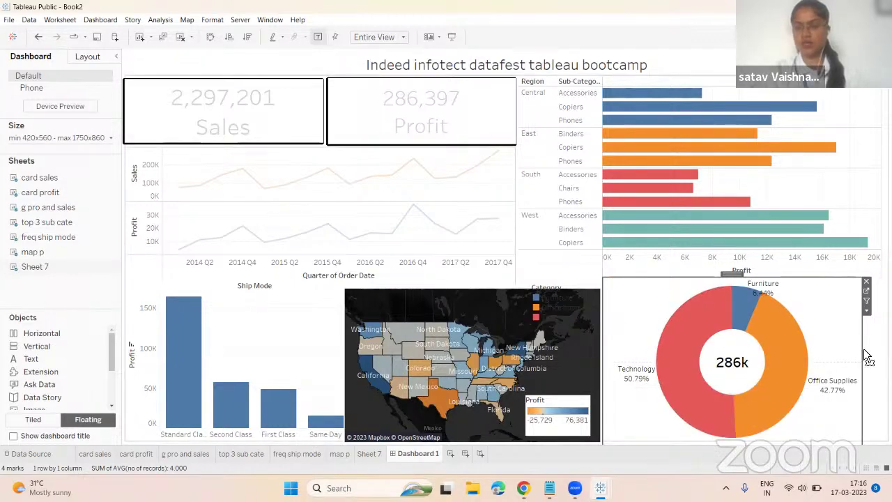
{"action": "left_click_drag", "start_coordinate": [864, 357], "coordinate": [883, 357]}
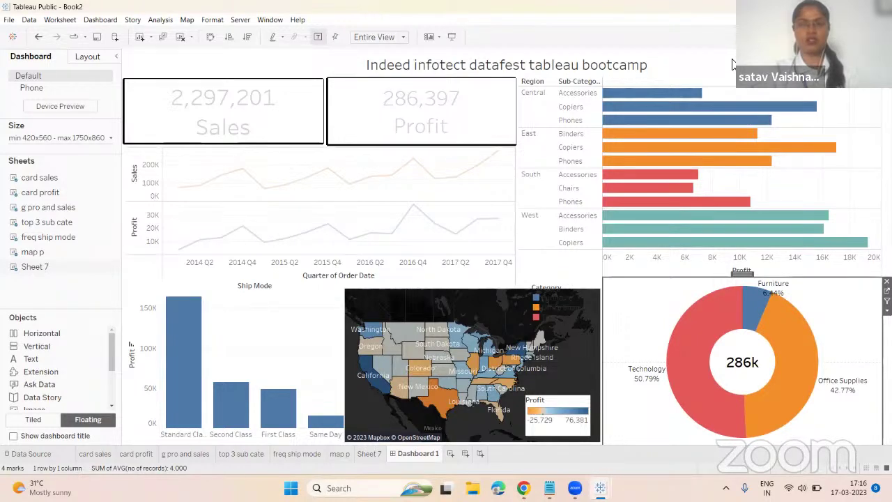
Preview the dashboard in presentation mode, return to editing, and remove the Category legend overlapping the map
{"action": "key", "text": "F7"}
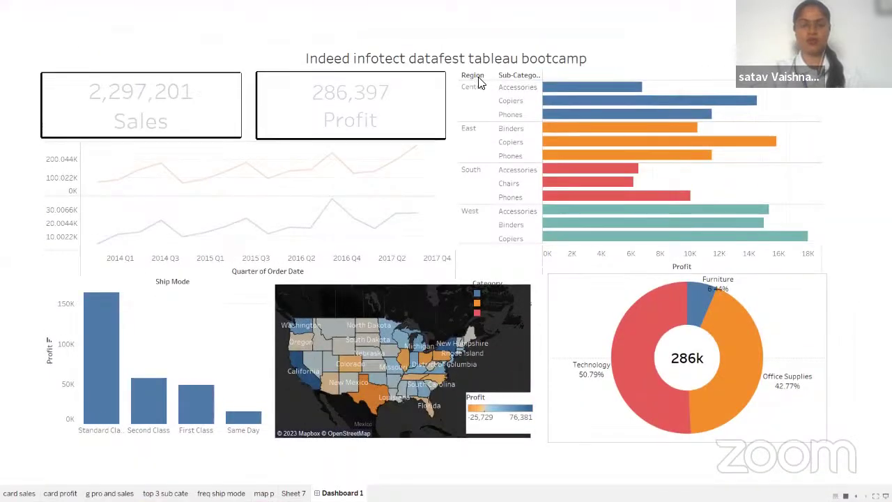
{"action": "left_click", "coordinate": [485, 294]}
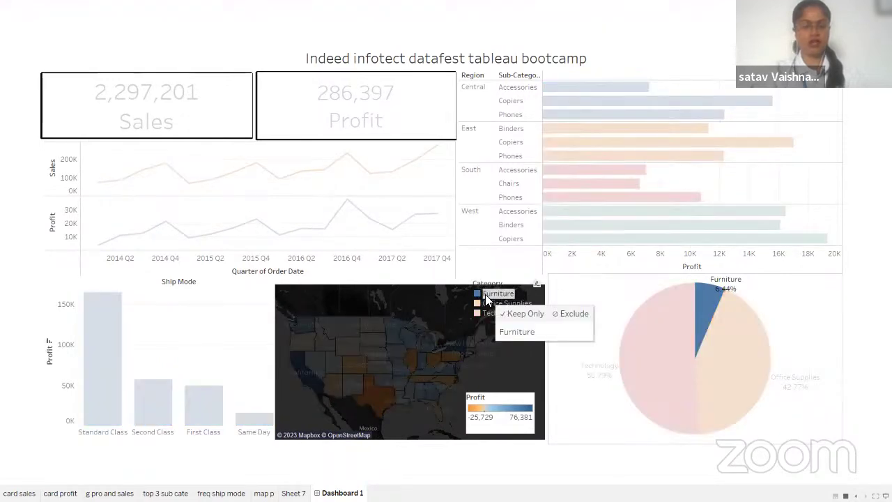
{"action": "key", "text": "Escape"}
{"action": "left_click", "coordinate": [560, 306]}
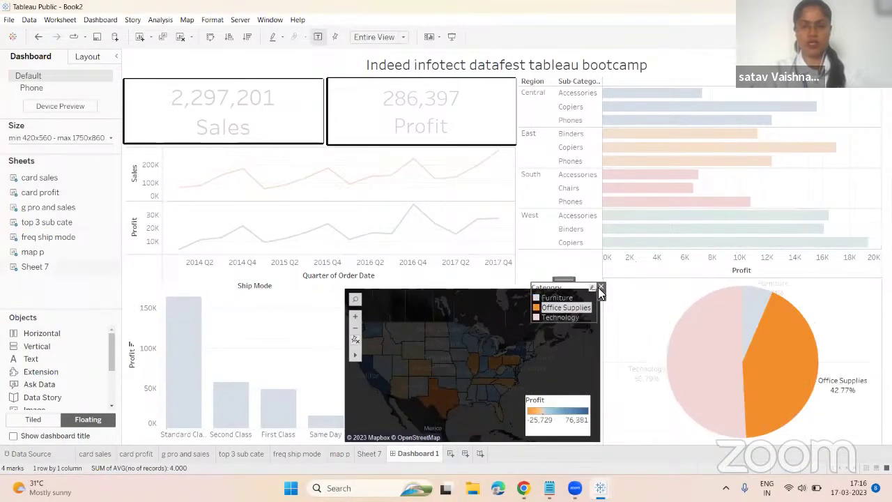
{"action": "left_click", "coordinate": [599, 285]}
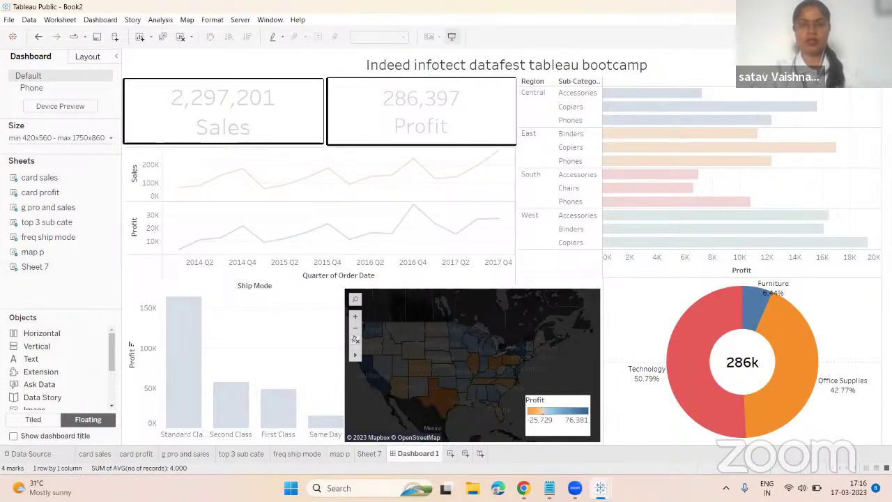
Preview the dashboard in presentation mode and check the dashboard title's text settings without changing them
{"action": "left_click", "coordinate": [452, 37]}
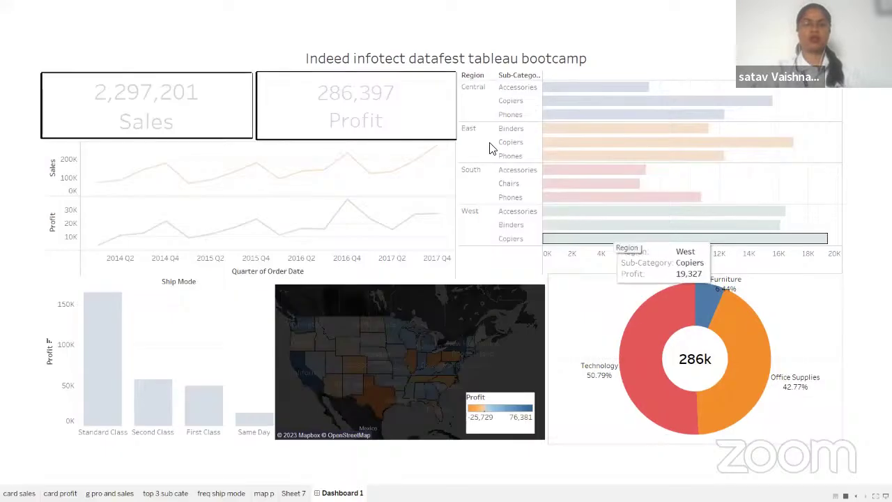
{"action": "key", "text": "Escape"}
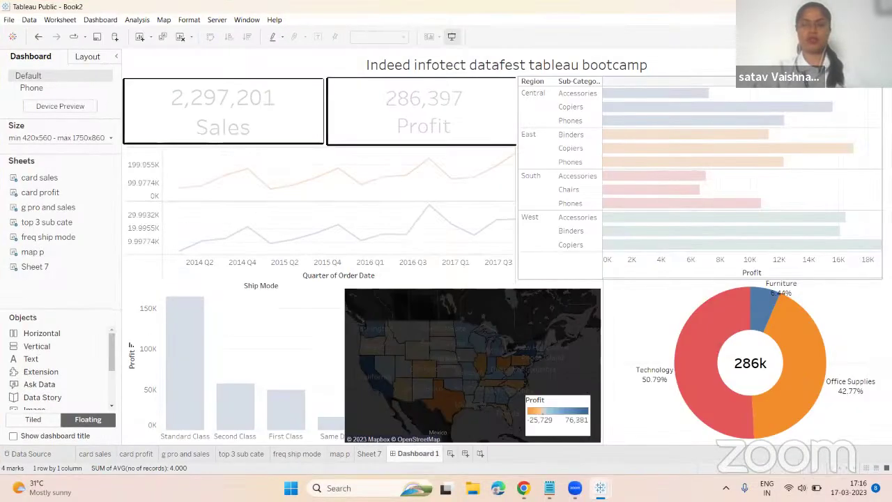
{"action": "double_click", "coordinate": [530, 65]}
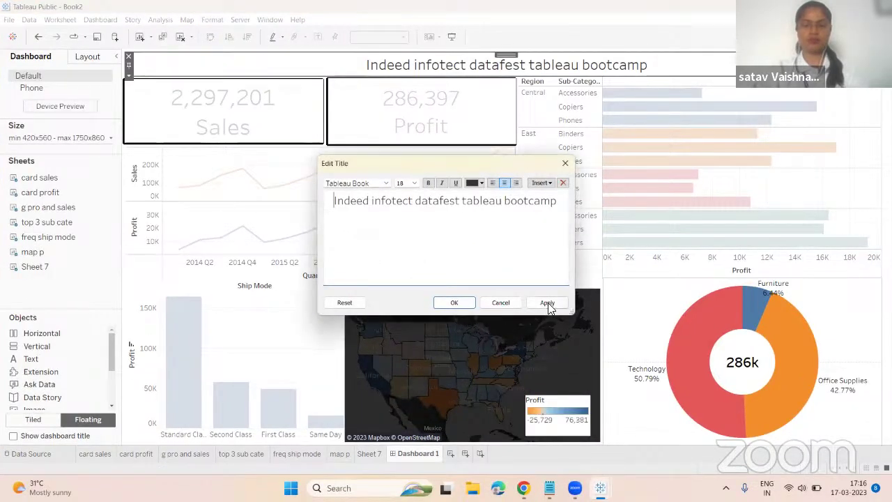
{"action": "left_click", "coordinate": [570, 164]}
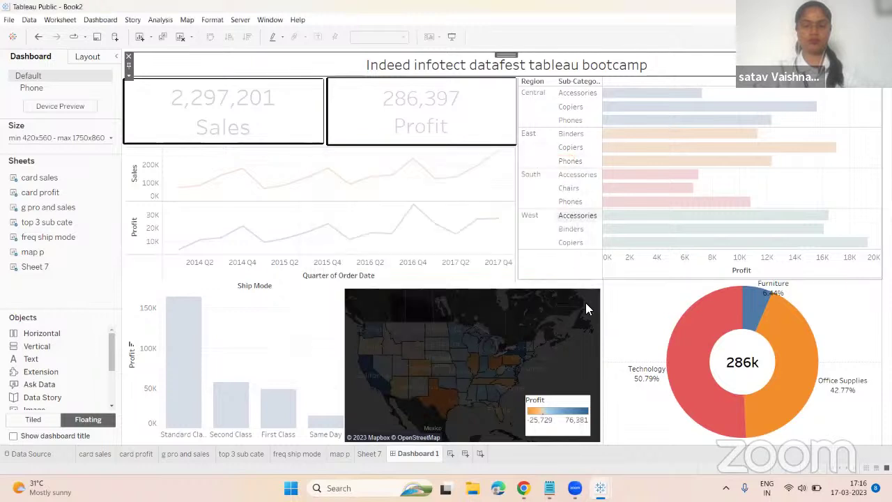
Move the sales and profit line chart's left edge slightly inward and extend the map's upper edge toward the charts above
{"action": "left_click", "coordinate": [442, 279]}
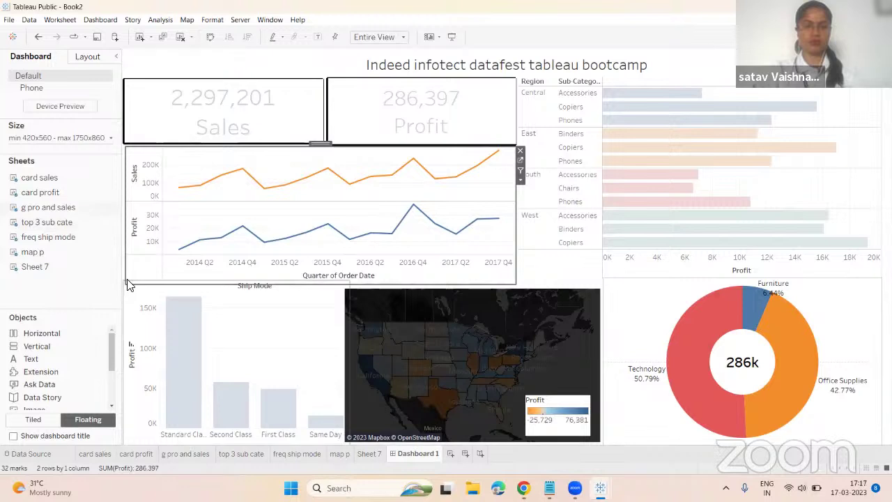
{"action": "mouse_move", "coordinate": [126, 279]}
{"action": "left_mouse_down"}
{"action": "mouse_move", "coordinate": [134, 274]}
{"action": "mouse_move", "coordinate": [127, 273]}
{"action": "left_mouse_up"}
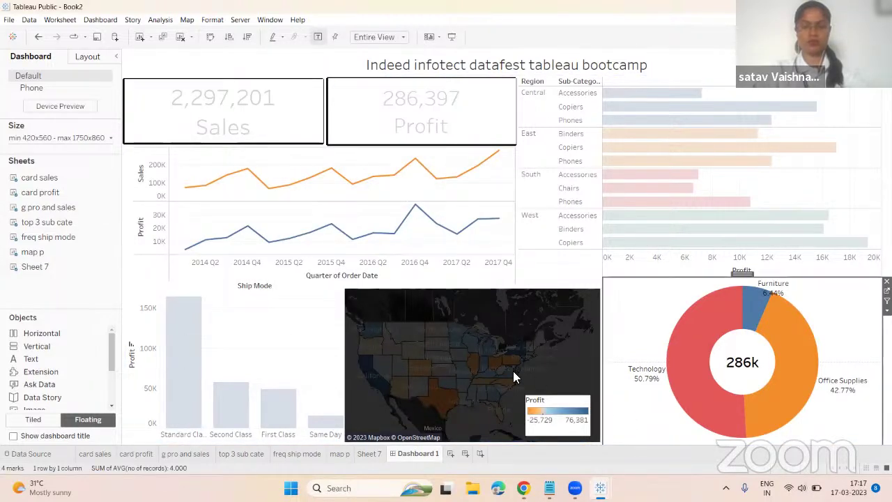
{"action": "left_click", "coordinate": [460, 355]}
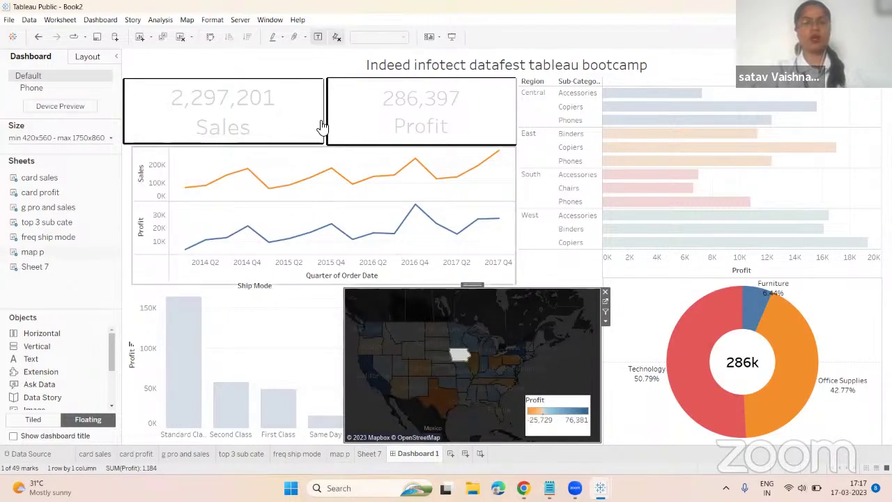
{"action": "left_click", "coordinate": [304, 82]}
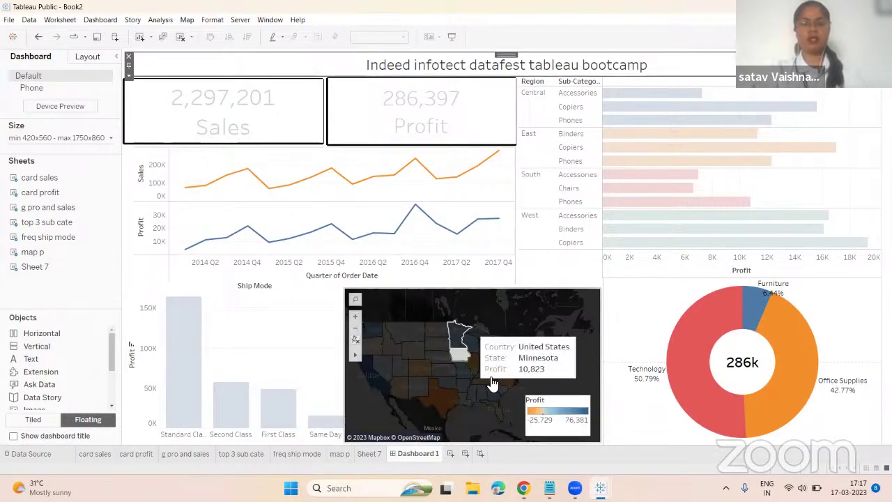
{"action": "mouse_move", "coordinate": [456, 387]}
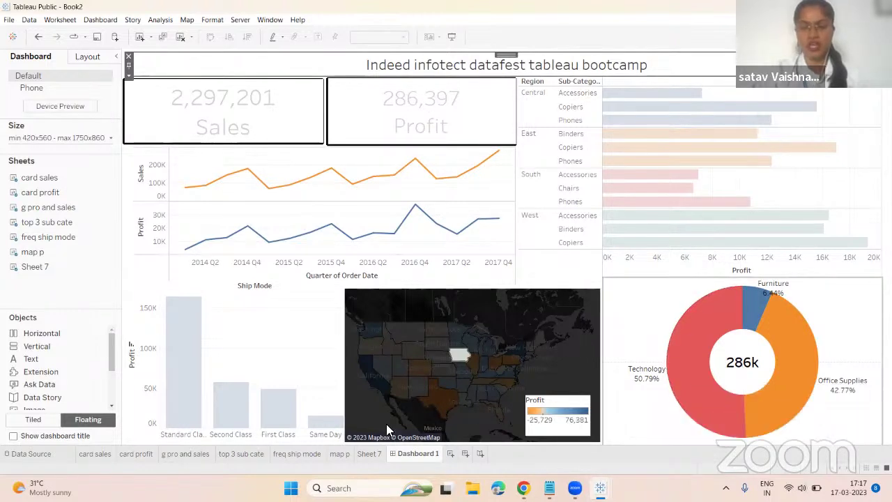
{"action": "left_click", "coordinate": [451, 296]}
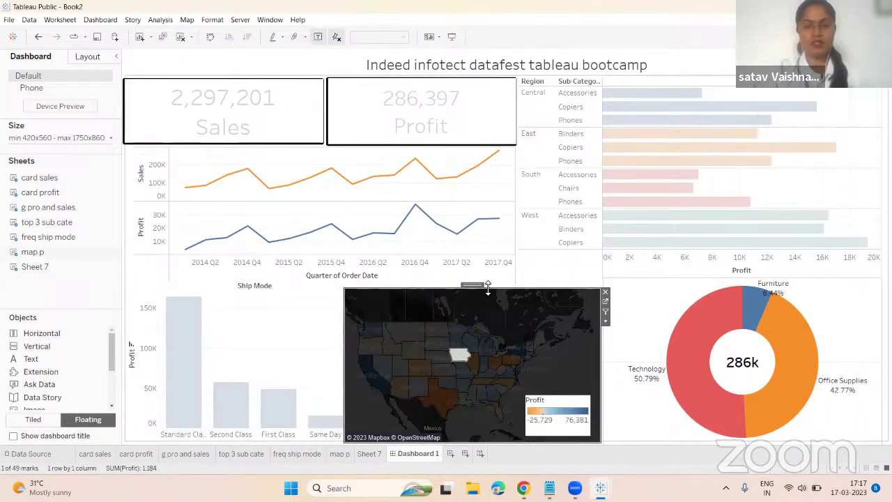
{"action": "left_click_drag", "start_coordinate": [489, 288], "coordinate": [489, 279]}
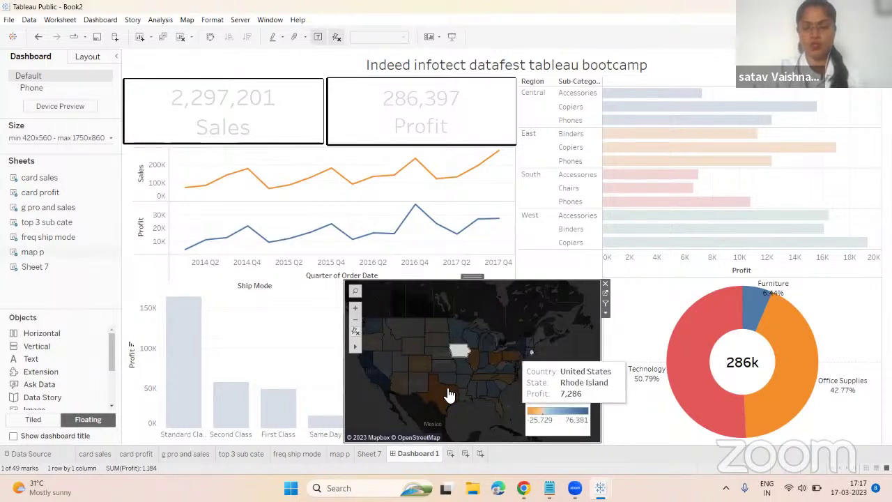
Enable the map view as a filter for the dashboard and test it by selecting Texas
{"action": "left_click", "coordinate": [438, 390]}
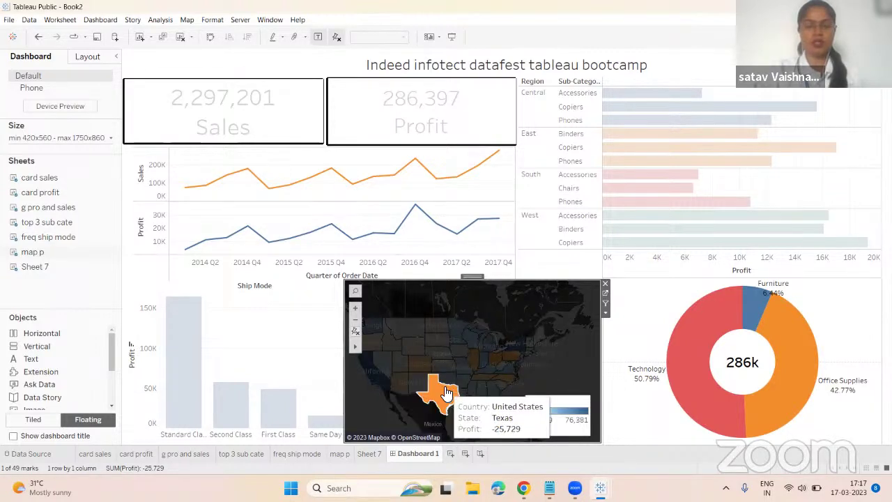
{"action": "left_click", "coordinate": [446, 394]}
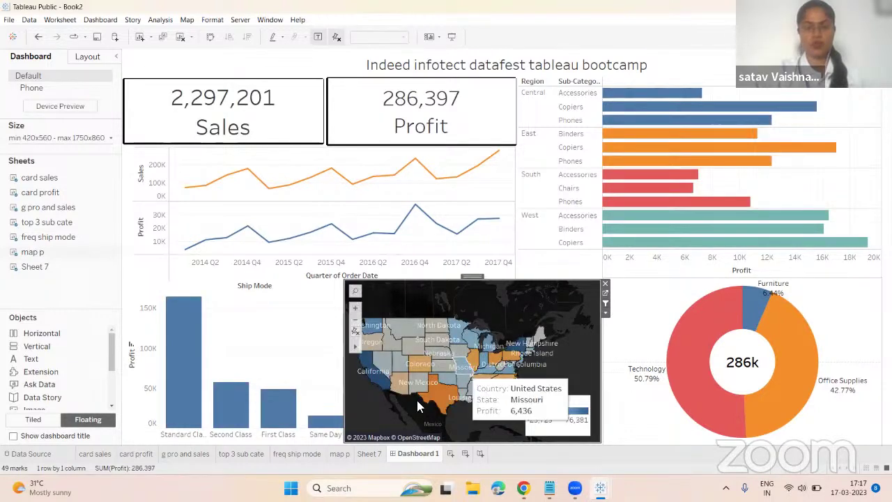
{"action": "mouse_move", "coordinate": [441, 393]}
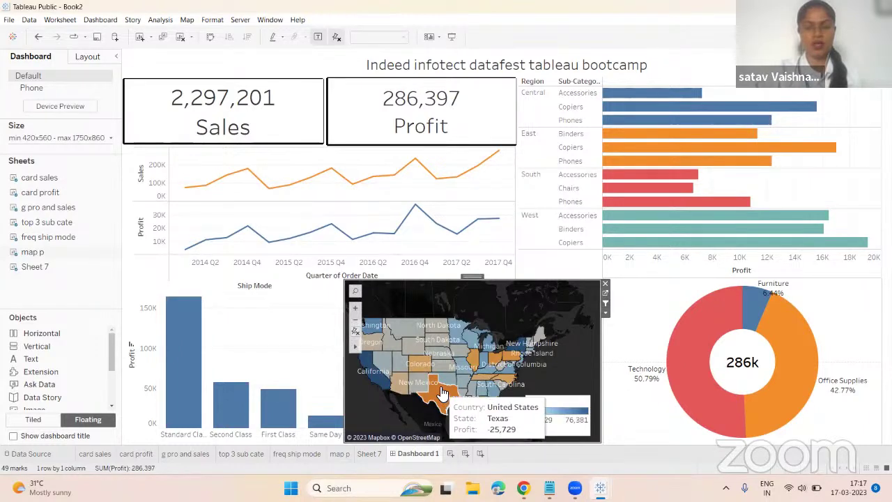
{"action": "left_click", "coordinate": [440, 393]}
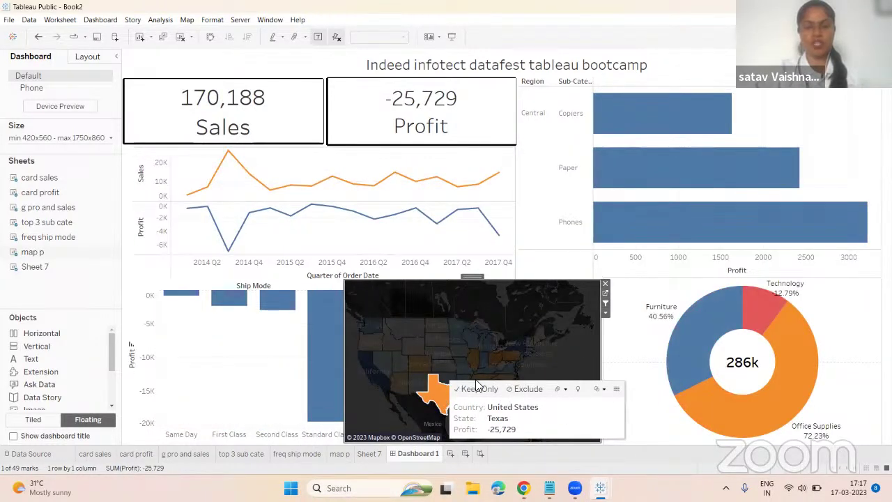
Examine the cards and charts filtered by California, New Hampshire and Texas in turn on the map
{"action": "left_click", "coordinate": [368, 364]}
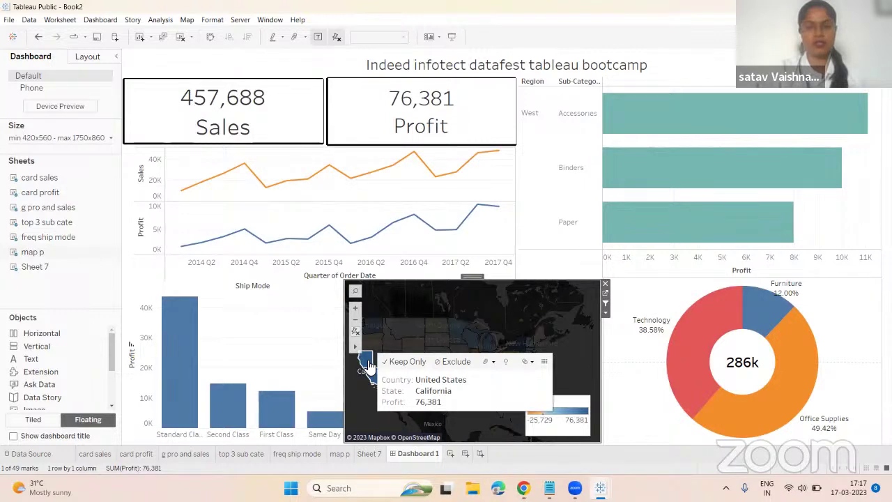
{"action": "left_click", "coordinate": [520, 348]}
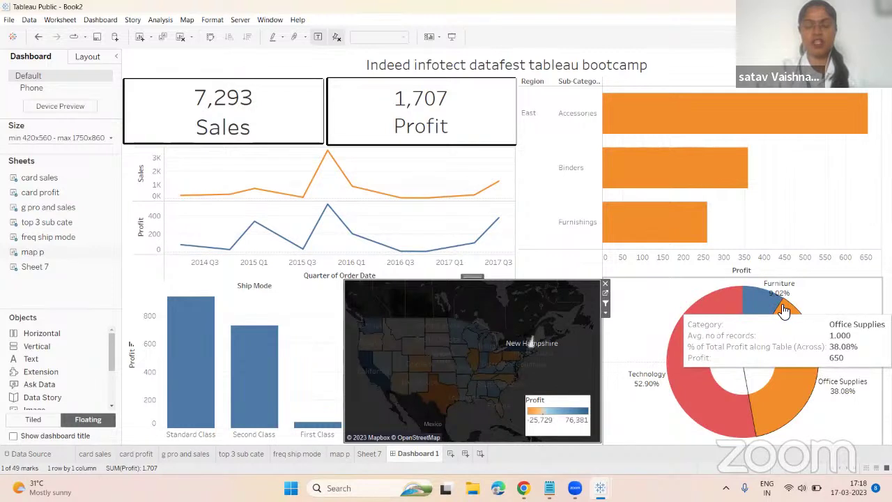
{"action": "left_click", "coordinate": [439, 380]}
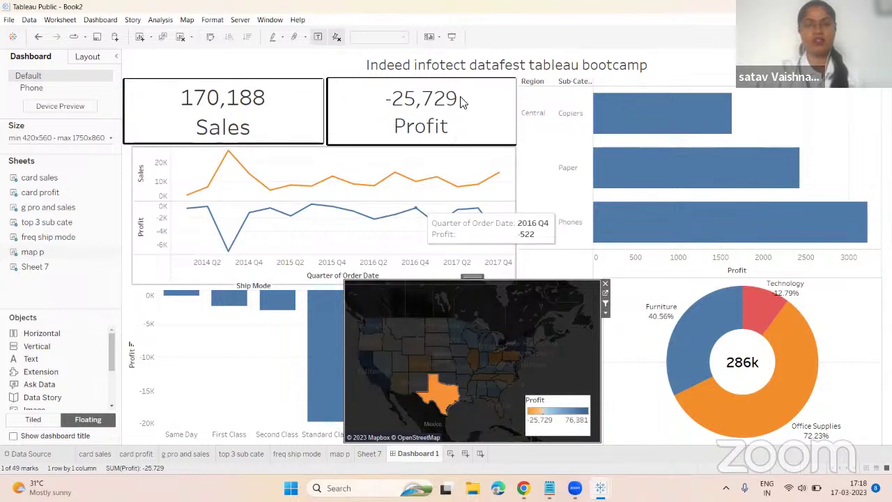
{"action": "left_click", "coordinate": [362, 64]}
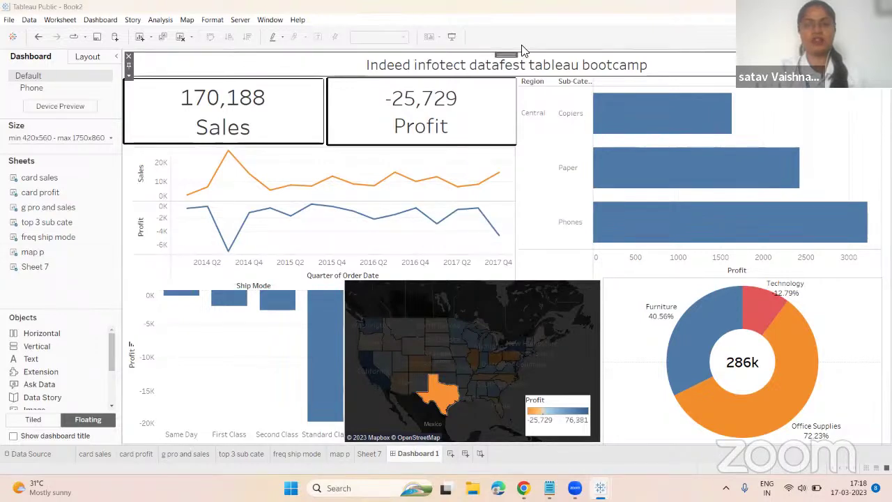
In presentation mode, check the map filter with Wyoming, South Dakota and Oregon, clear the selection, and select North Dakota
{"action": "left_click", "coordinate": [451, 36]}
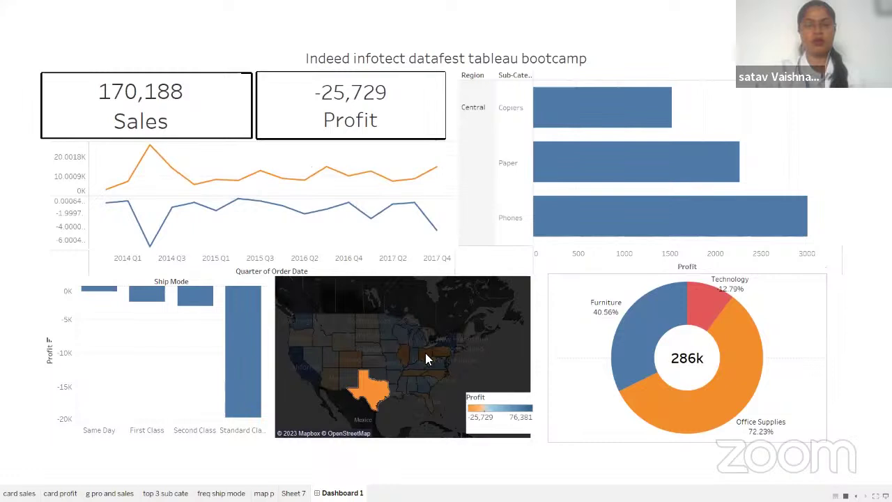
{"action": "left_click", "coordinate": [347, 345]}
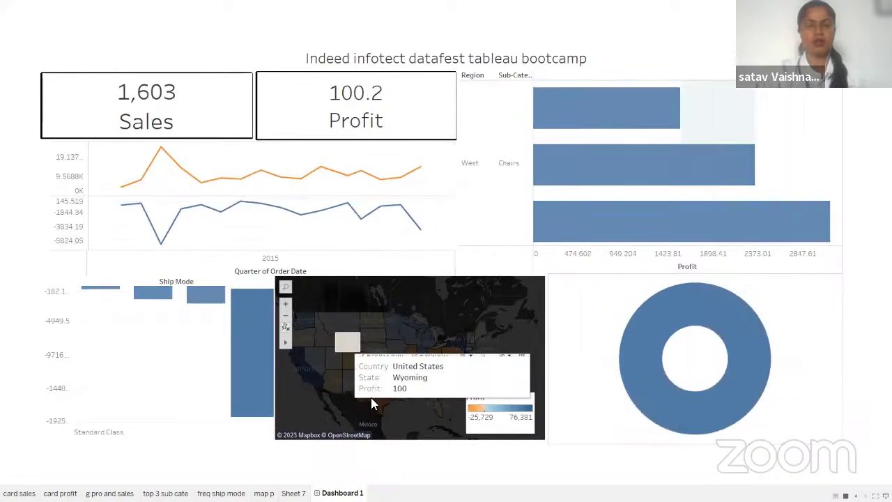
{"action": "left_click", "coordinate": [392, 343]}
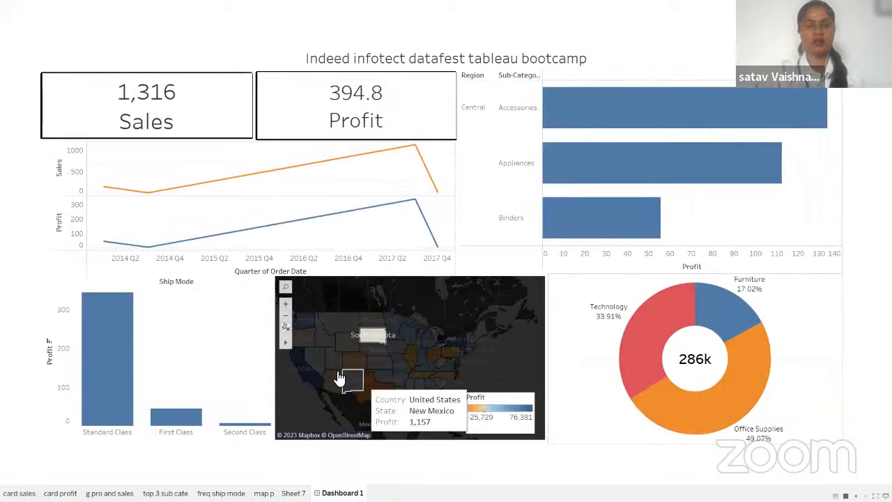
{"action": "left_click", "coordinate": [314, 334]}
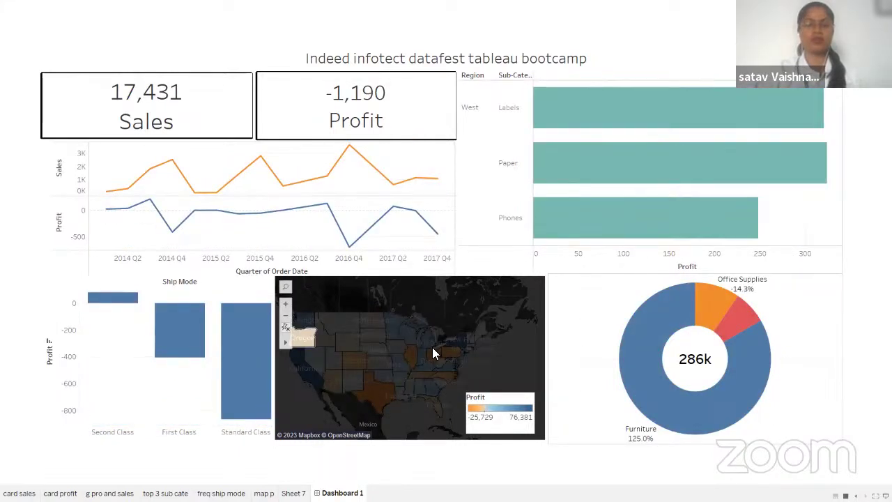
{"action": "key", "text": "Escape"}
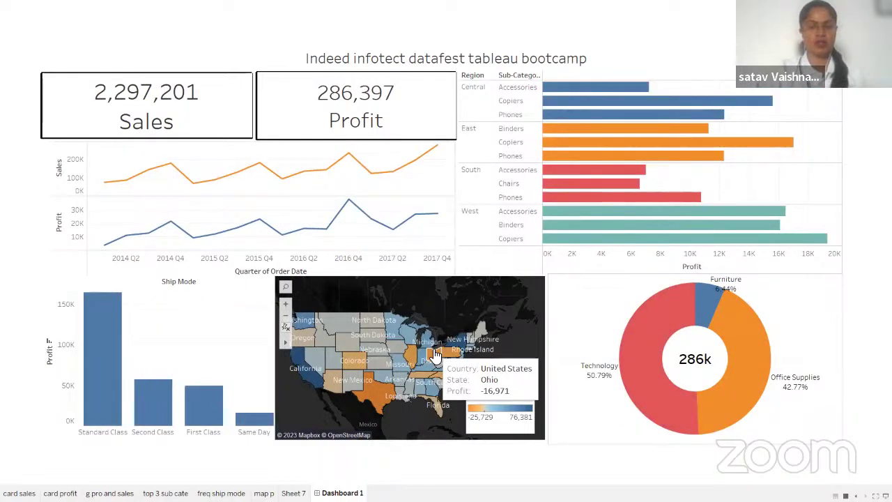
{"action": "left_click", "coordinate": [396, 321]}
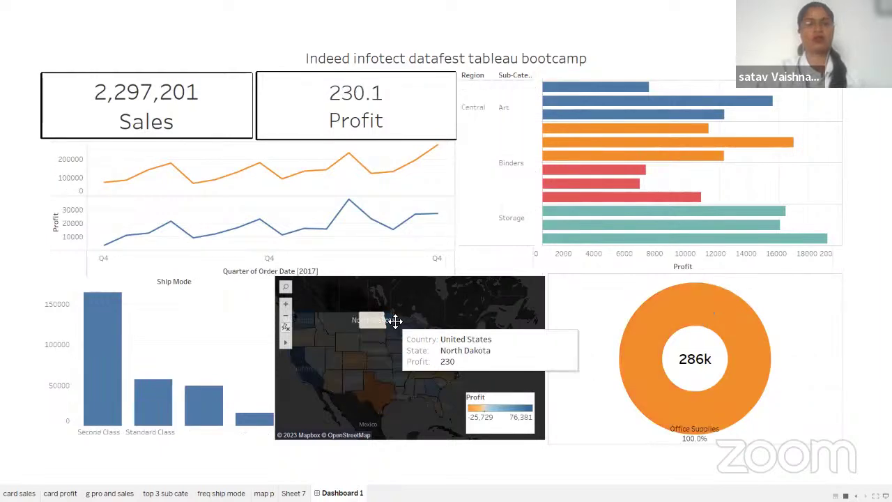
Leave presentation mode and create a new story in the workbook
{"action": "key", "text": "Escape"}
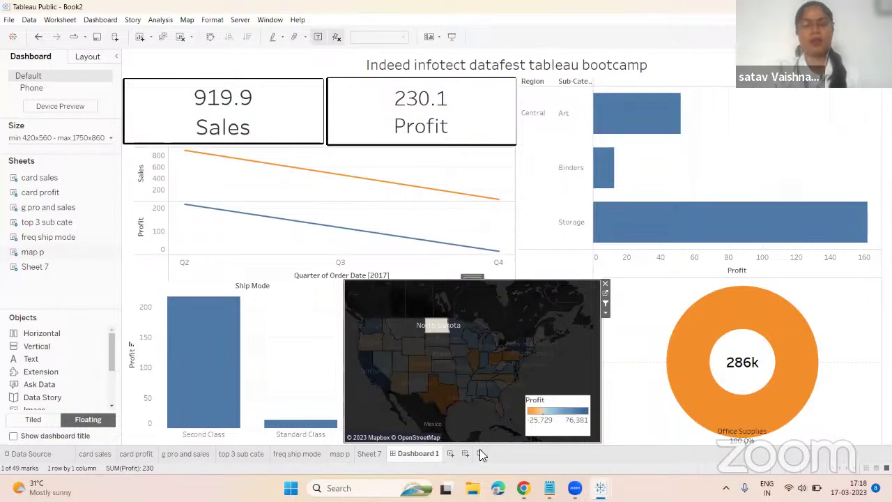
{"action": "left_click", "coordinate": [480, 453]}
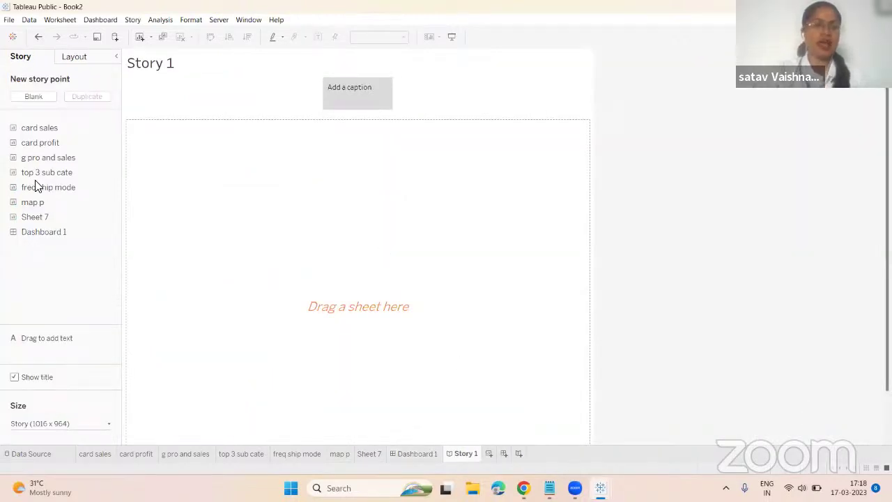
{"action": "double_click", "coordinate": [24, 127]}
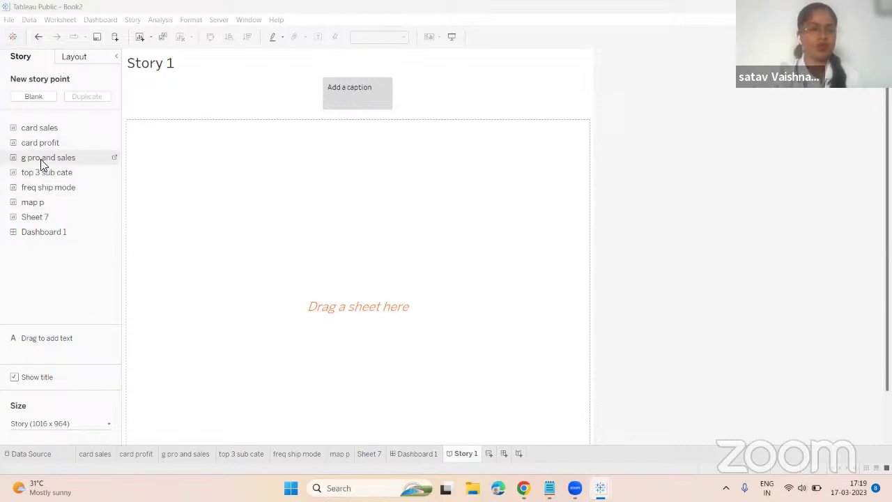
{"action": "left_click_drag", "start_coordinate": [32, 146], "coordinate": [226, 166]}
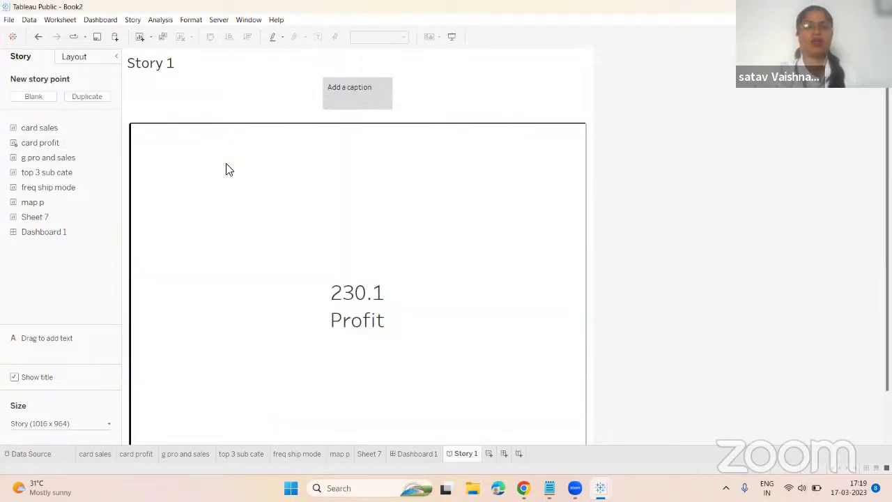
{"action": "left_click_drag", "start_coordinate": [73, 176], "coordinate": [62, 172]}
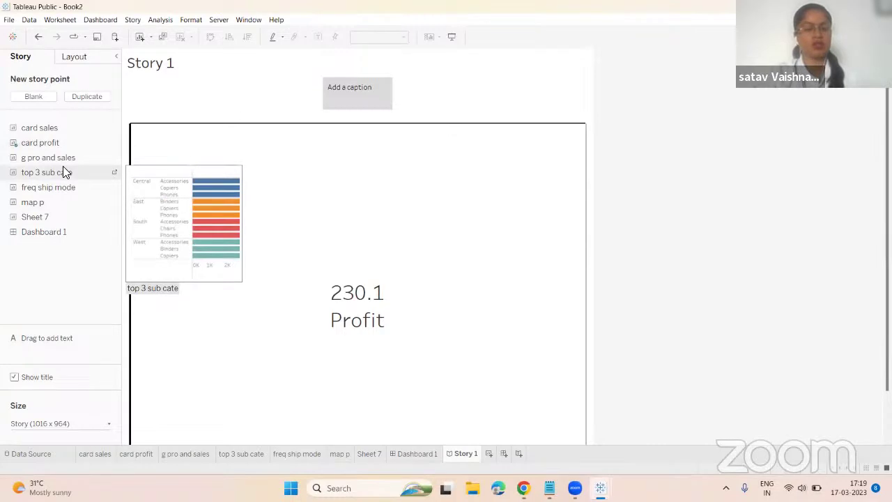
{"action": "key", "text": "ctrl+z"}
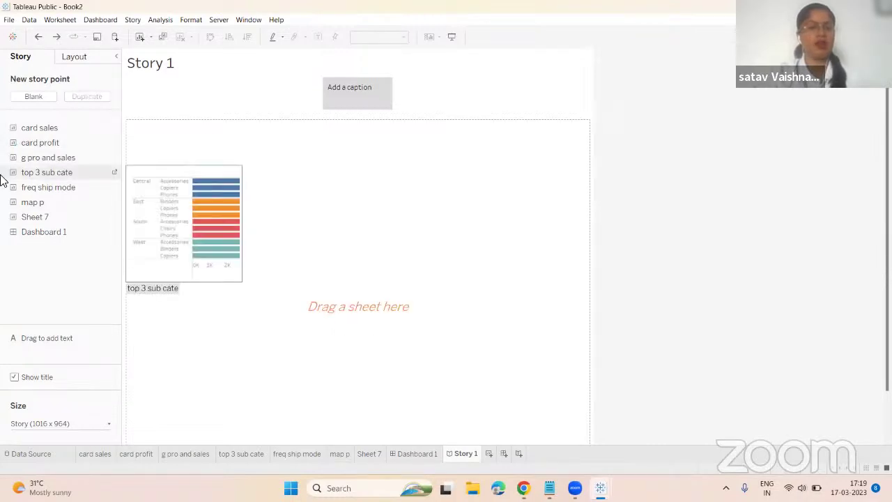
Place the g pro and sales sheet in the story and stop using the dashboard's map as a filter
{"action": "left_click_drag", "start_coordinate": [33, 157], "coordinate": [201, 185]}
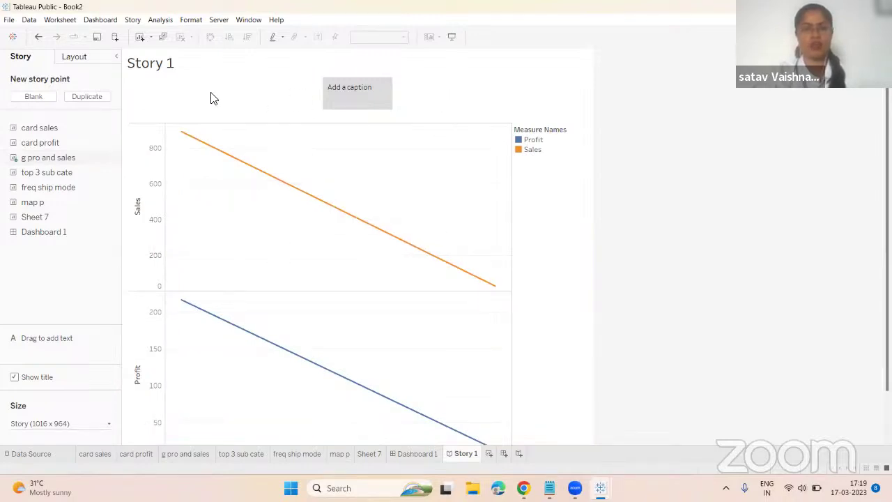
{"action": "left_click", "coordinate": [417, 452]}
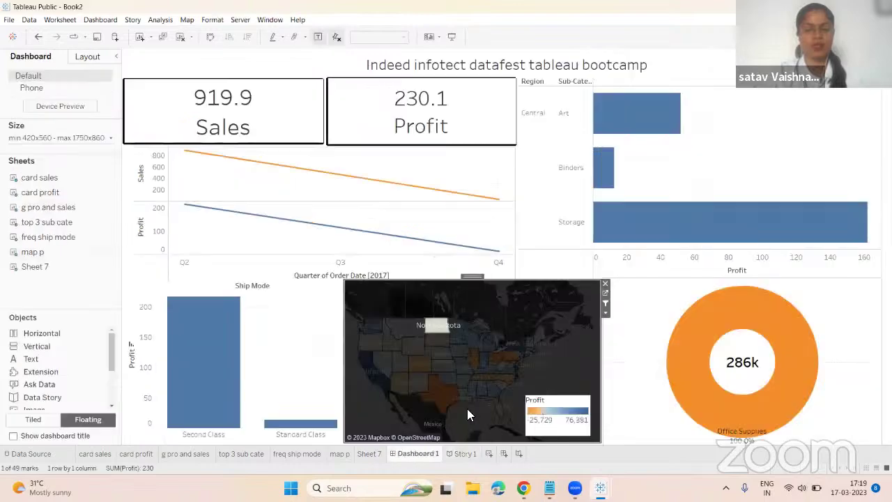
{"action": "left_click", "coordinate": [605, 304]}
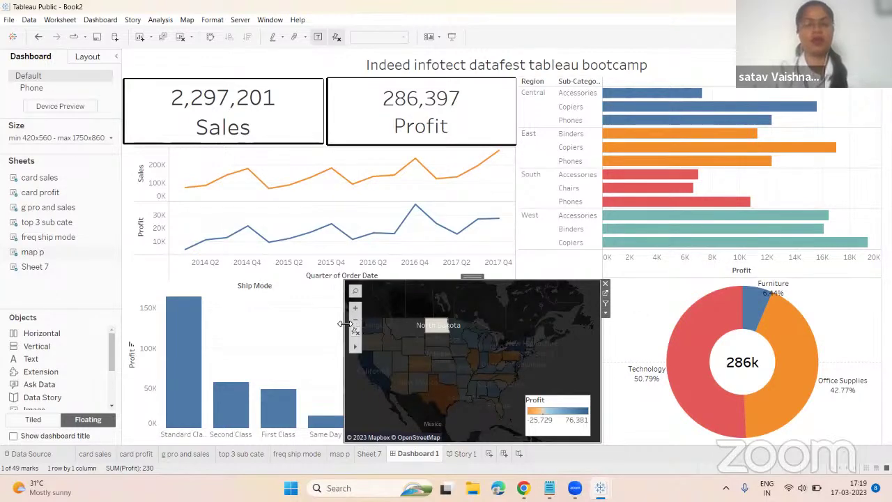
{"action": "left_click", "coordinate": [457, 454]}
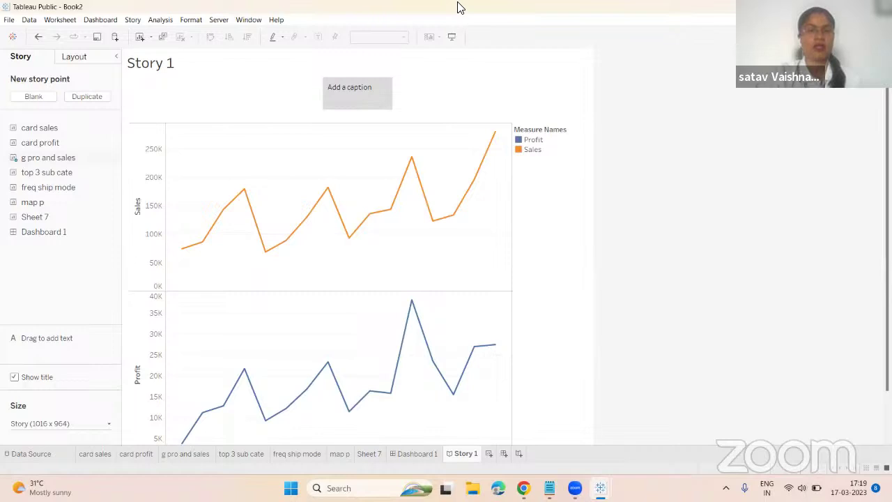
Caption the first story point "profit and sale"
{"action": "double_click", "coordinate": [362, 84]}
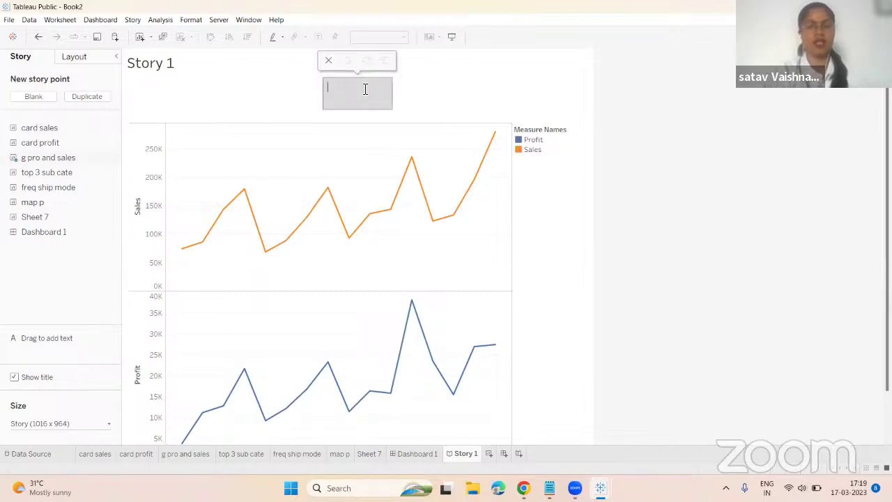
{"action": "type", "text": "pro"}
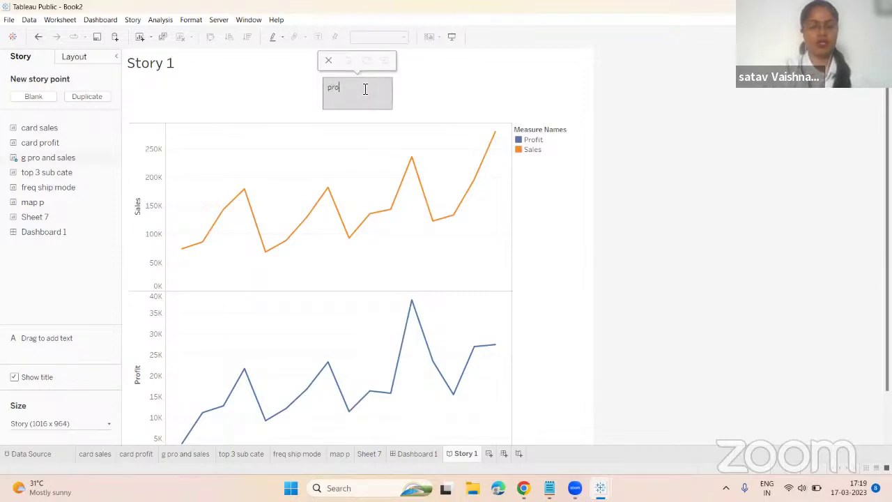
{"action": "type", "text": "fit and s"}
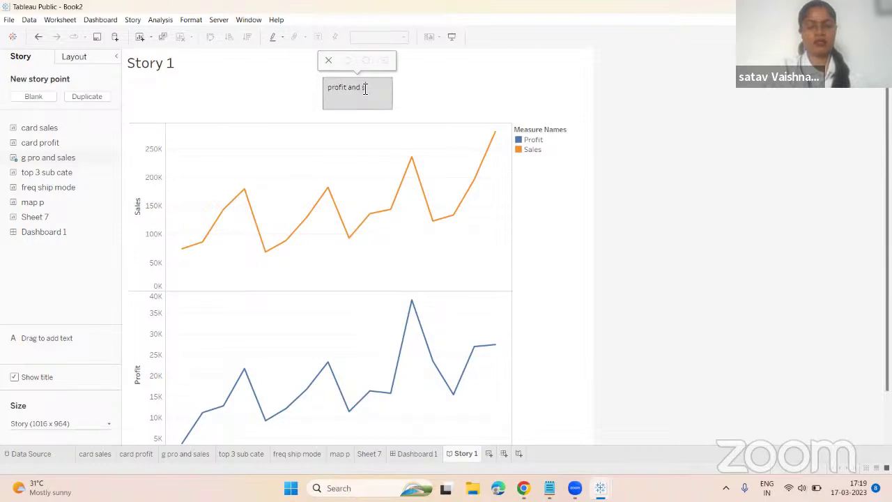
{"action": "type", "text": "ale"}
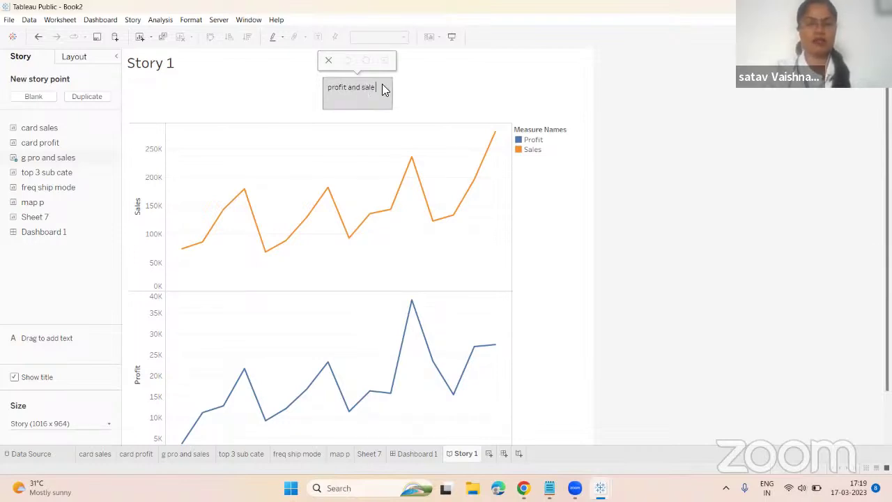
{"action": "left_click", "coordinate": [404, 99]}
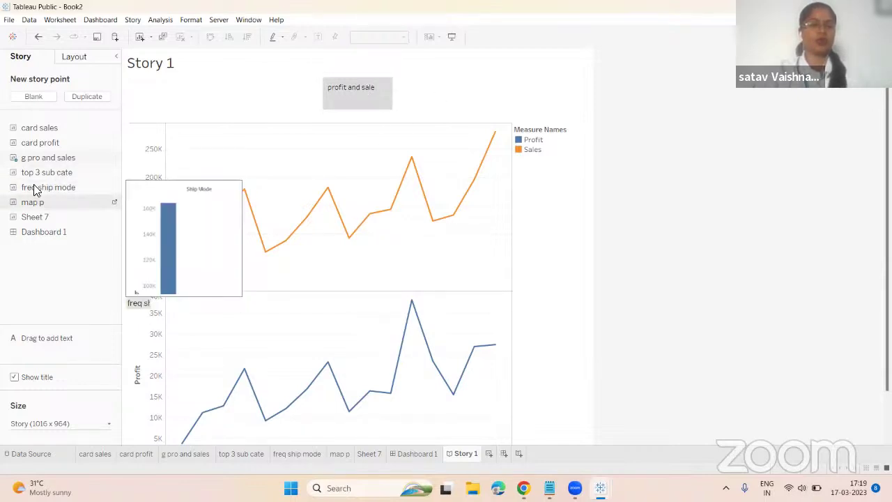
Add the top 3 sub cate sheet as the second story point and caption it "top 3 categories"
{"action": "left_click_drag", "start_coordinate": [39, 173], "coordinate": [413, 85]}
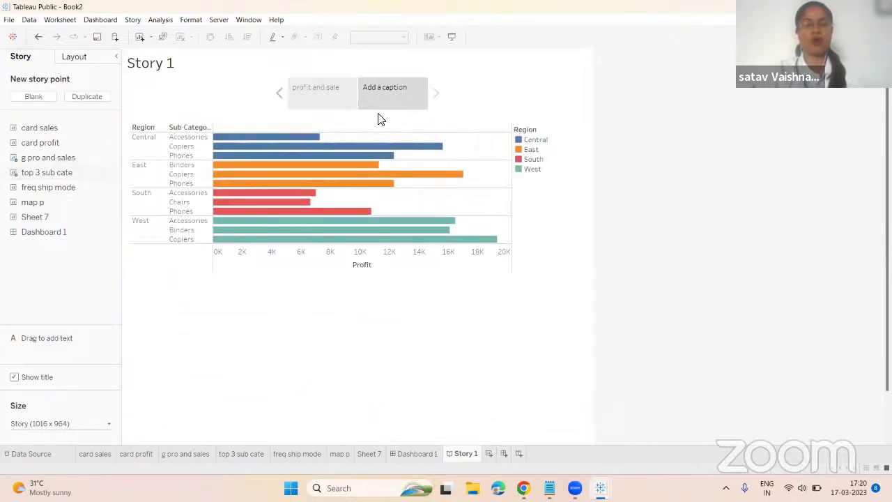
{"action": "mouse_move", "coordinate": [404, 89]}
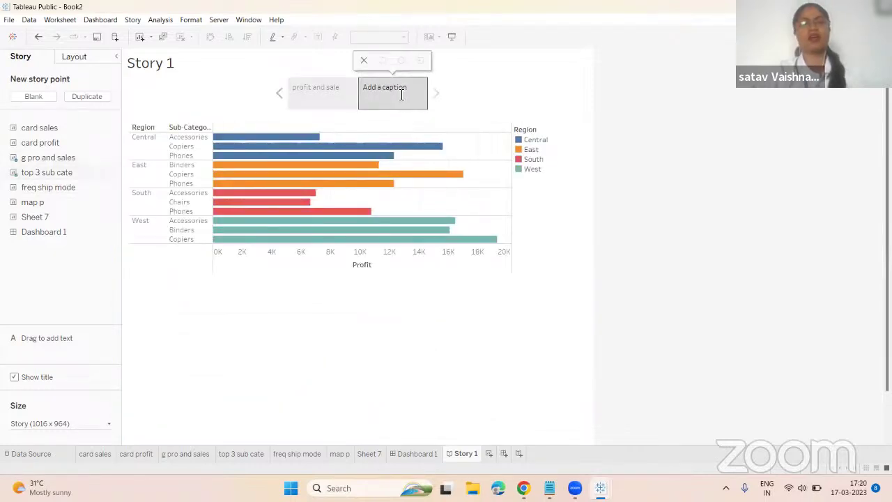
{"action": "double_click", "coordinate": [399, 92]}
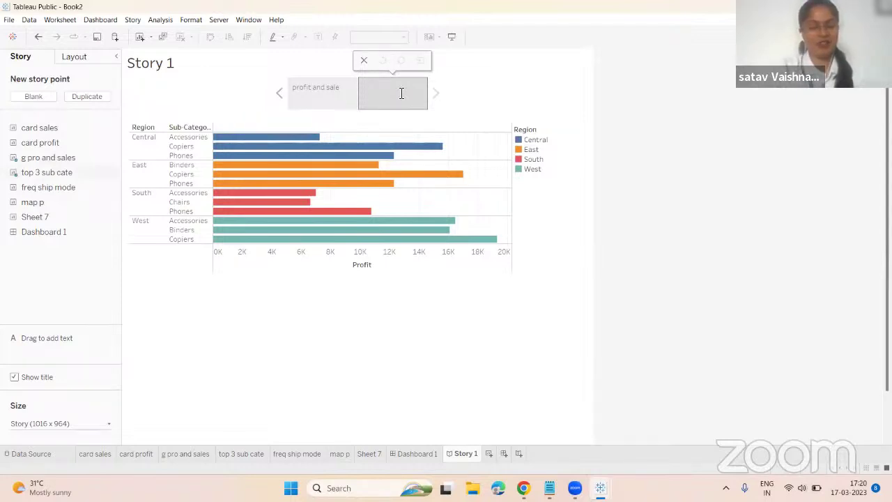
{"action": "type", "text": "top 3"}
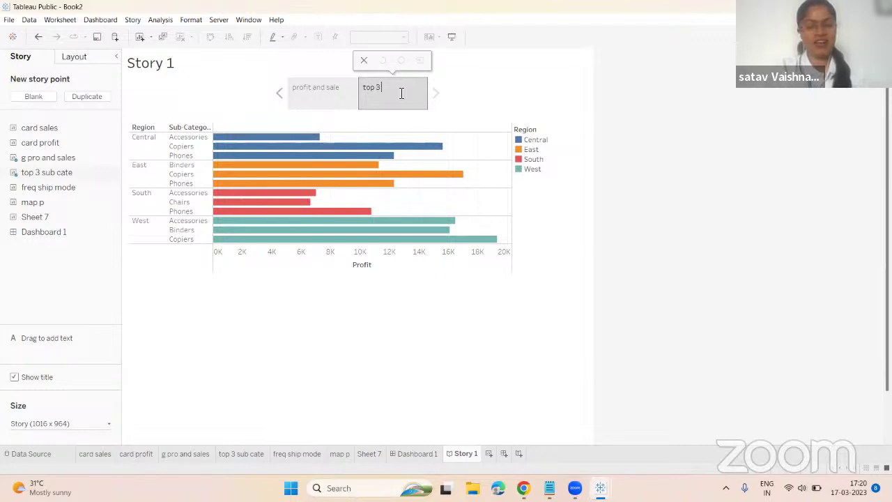
{"action": "type", "text": " 3 catego"}
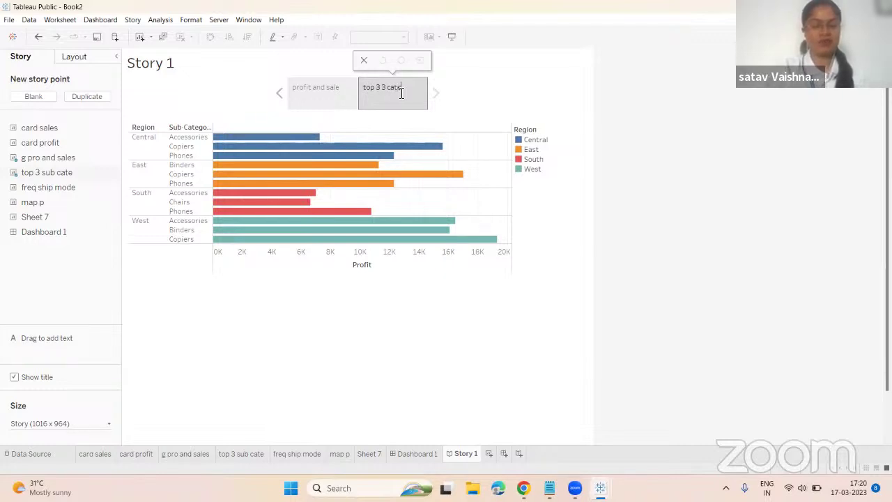
{"action": "type", "text": "ries"}
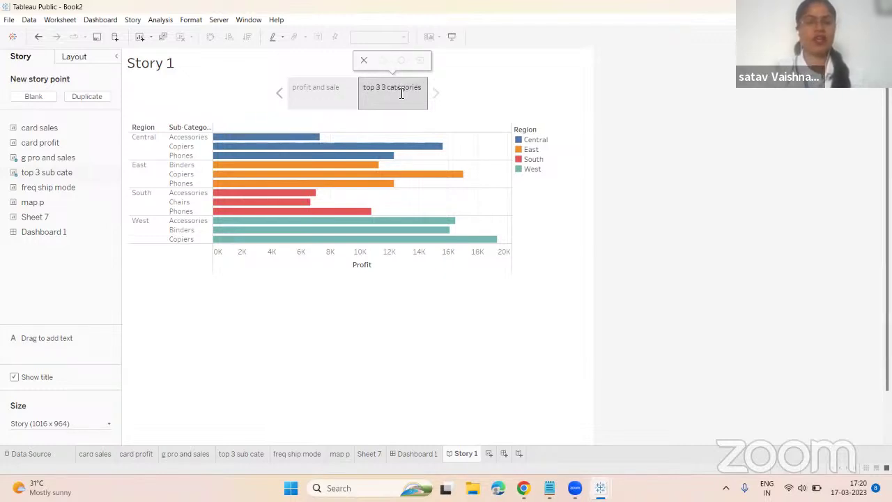
{"action": "left_click", "coordinate": [459, 73]}
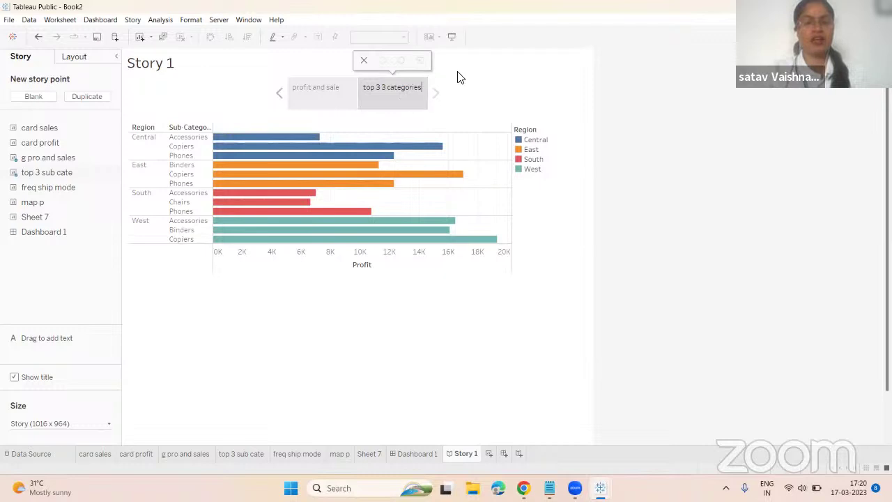
{"action": "left_click", "coordinate": [385, 87]}
{"action": "key", "text": "BackSpace"}
{"action": "key", "text": "BackSpace"}
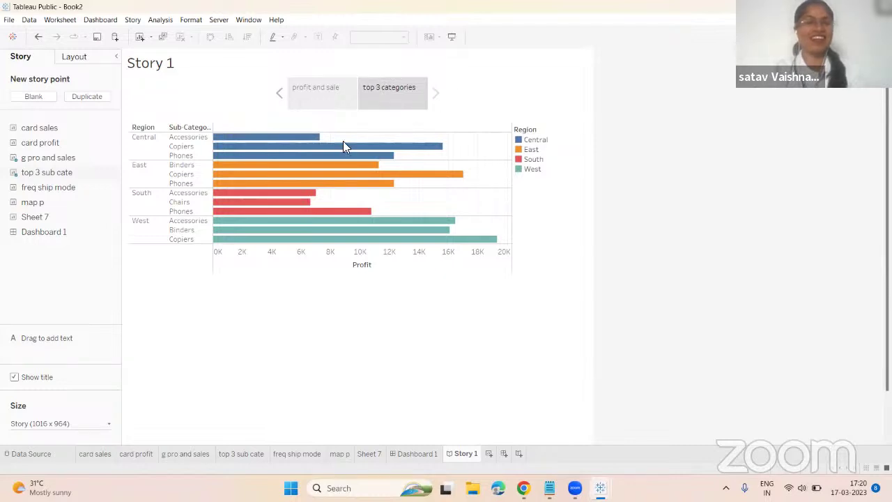
Add the freq ship mode sheet as the third story point and caption it "frequent ship mode"
{"action": "mouse_move", "coordinate": [45, 194]}
{"action": "mouse_move", "coordinate": [40, 193]}
{"action": "left_mouse_down"}
{"action": "mouse_move", "coordinate": [447, 89]}
{"action": "mouse_move", "coordinate": [439, 90]}
{"action": "left_mouse_up"}
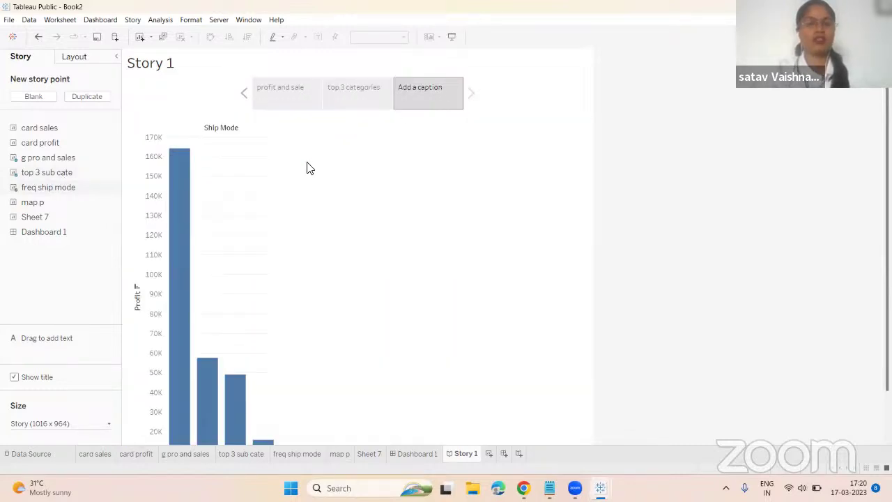
{"action": "double_click", "coordinate": [428, 94]}
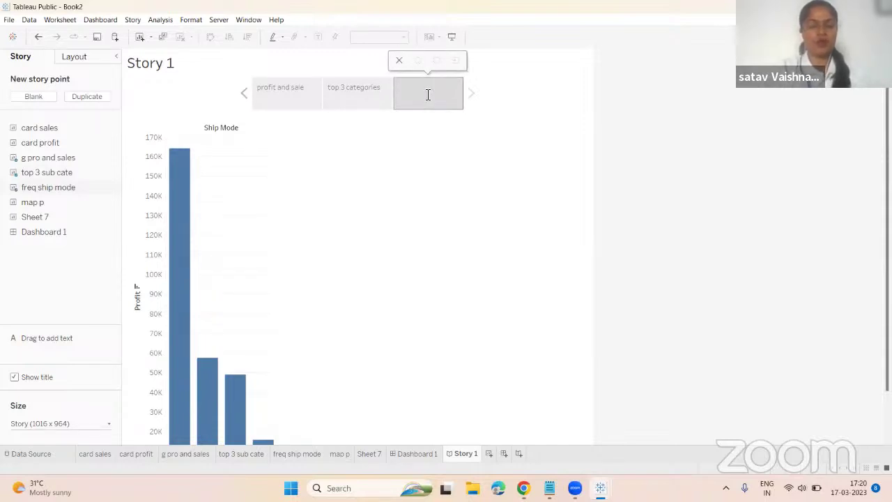
{"action": "type", "text": "freque"}
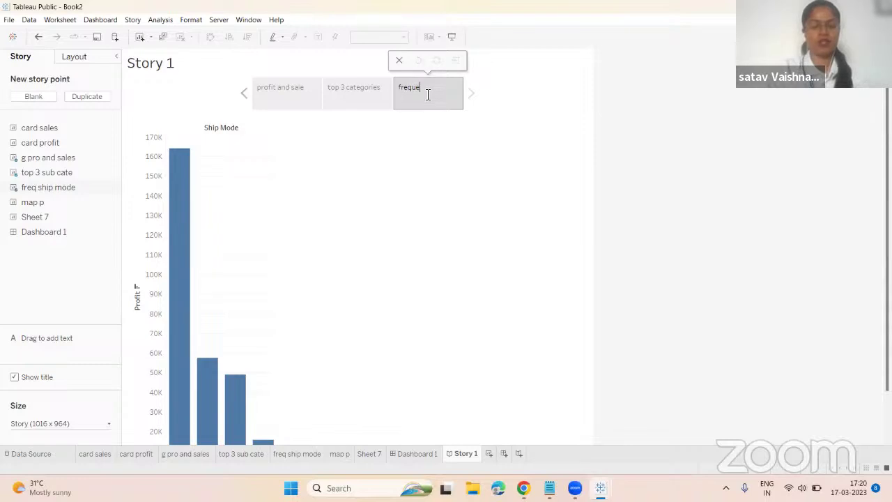
{"action": "type", "text": "nt"}
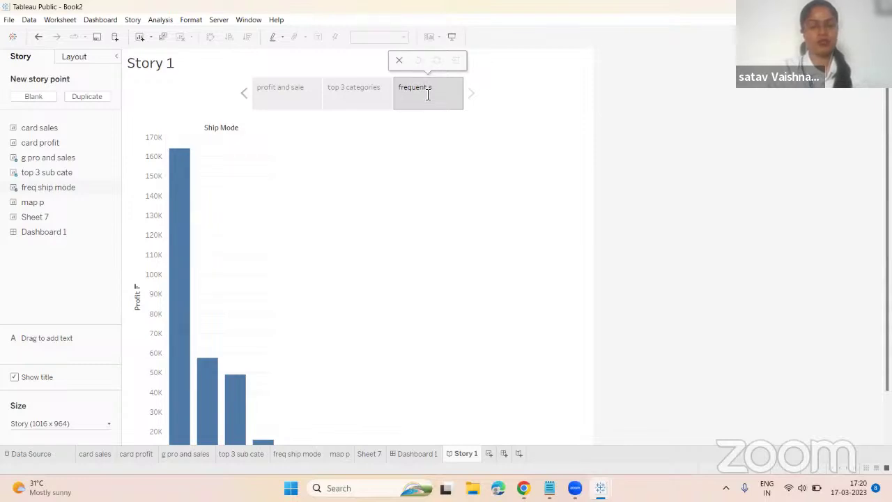
{"action": "type", "text": " ship mode"}
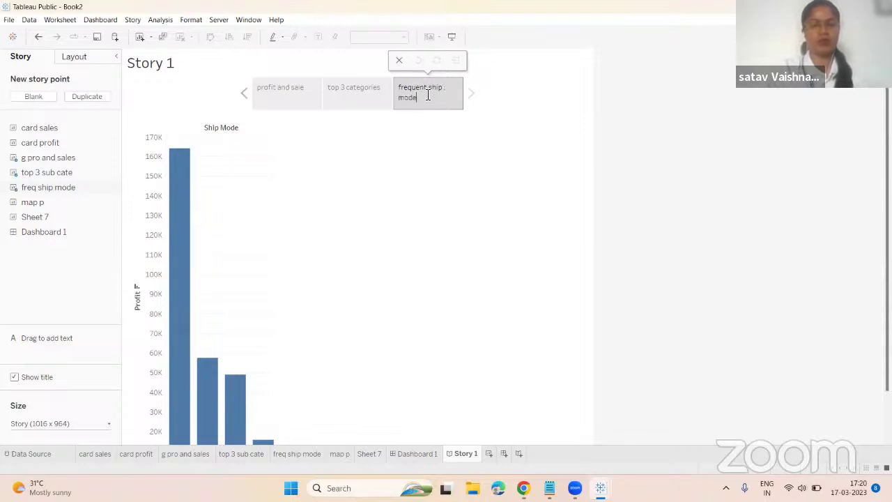
{"action": "left_click", "coordinate": [483, 91]}
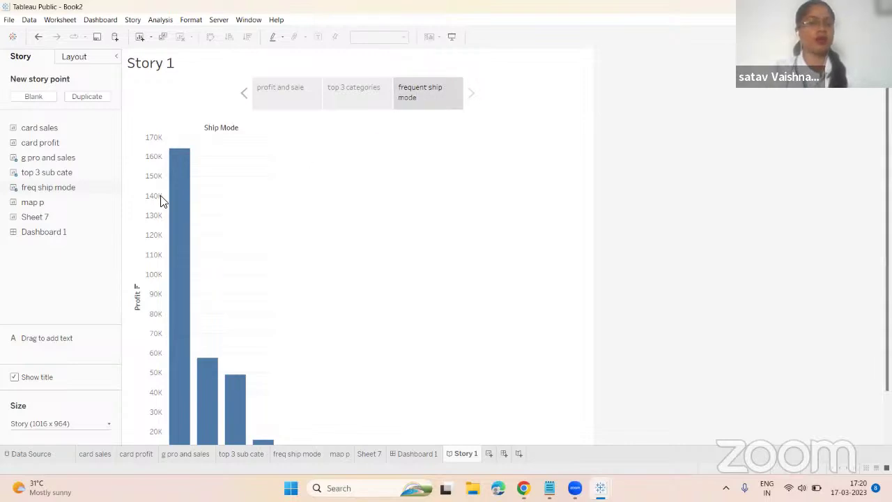
Add the map p sheet to the story as the fourth story point, after the frequent ship mode point
{"action": "mouse_move", "coordinate": [51, 207]}
{"action": "left_click_drag", "start_coordinate": [51, 207], "coordinate": [384, 110]}
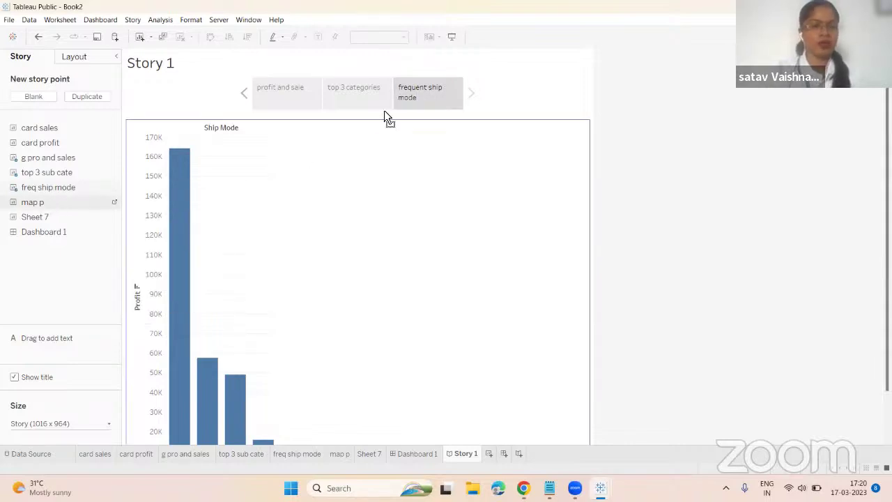
{"action": "left_click_drag", "start_coordinate": [470, 91], "coordinate": [469, 85]}
Caption the fourth story point "state map"
{"action": "double_click", "coordinate": [474, 84]}
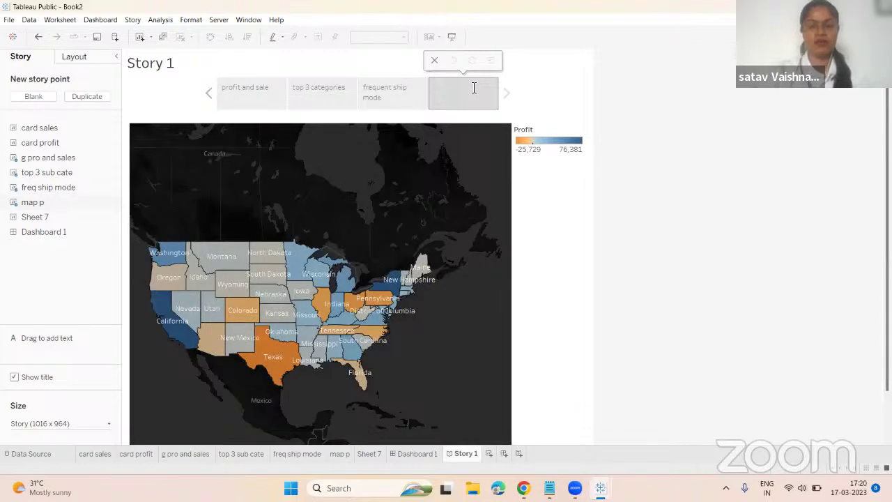
{"action": "type", "text": "sate"}
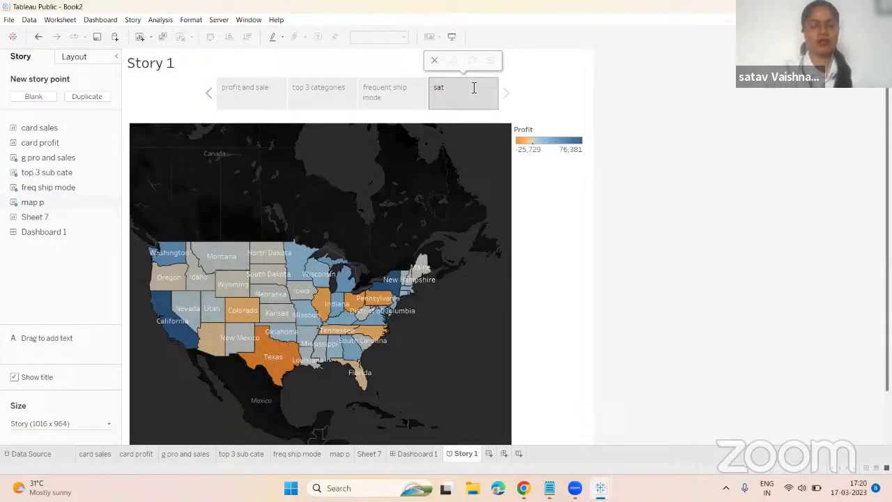
{"action": "key", "text": "BackSpace"}
{"action": "key", "text": "BackSpace"}
{"action": "key", "text": "BackSpace"}
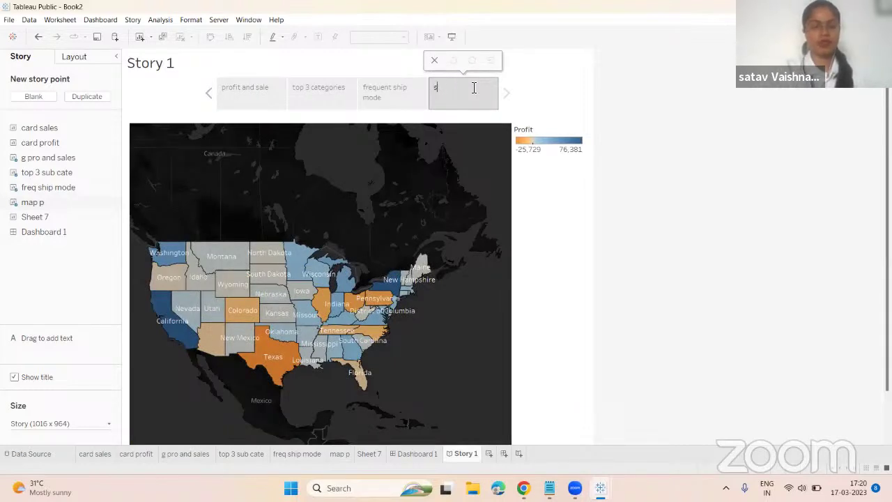
{"action": "type", "text": "taet=="}
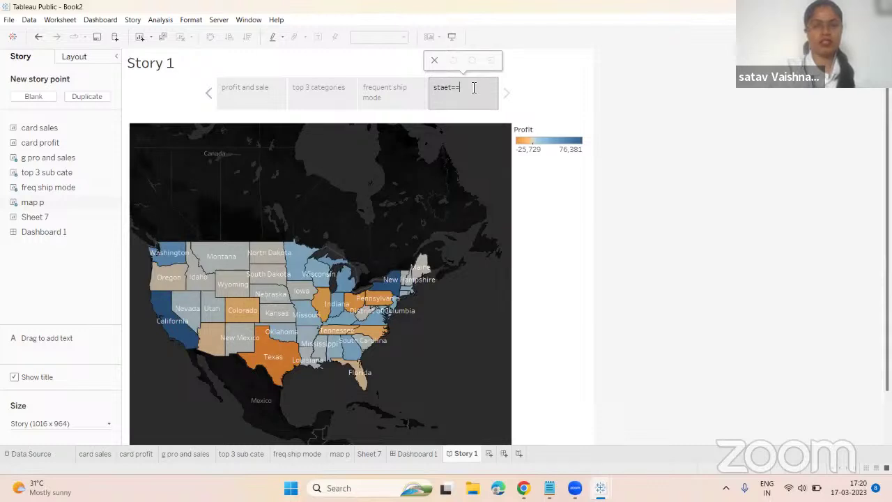
{"action": "key", "text": "BackSpace"}
{"action": "key", "text": "BackSpace"}
{"action": "key", "text": "BackSpace"}
{"action": "key", "text": "BackSpace"}
{"action": "type", "text": "te"}
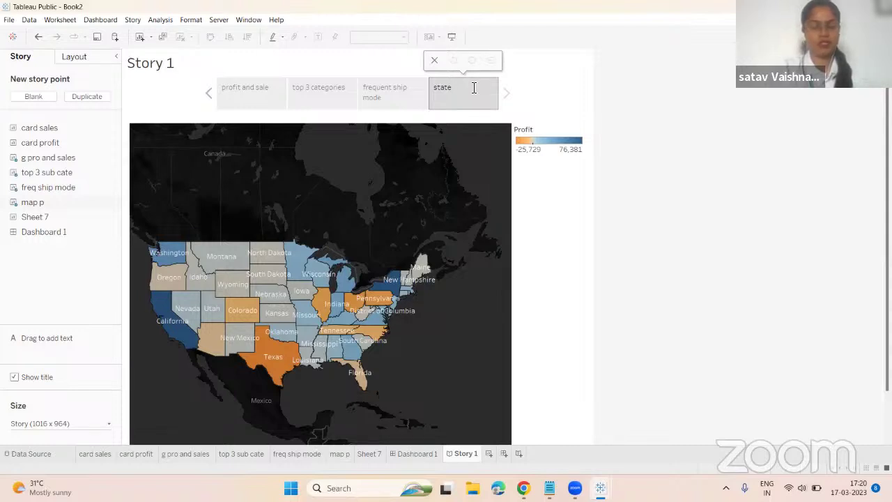
{"action": "type", "text": "ma"}
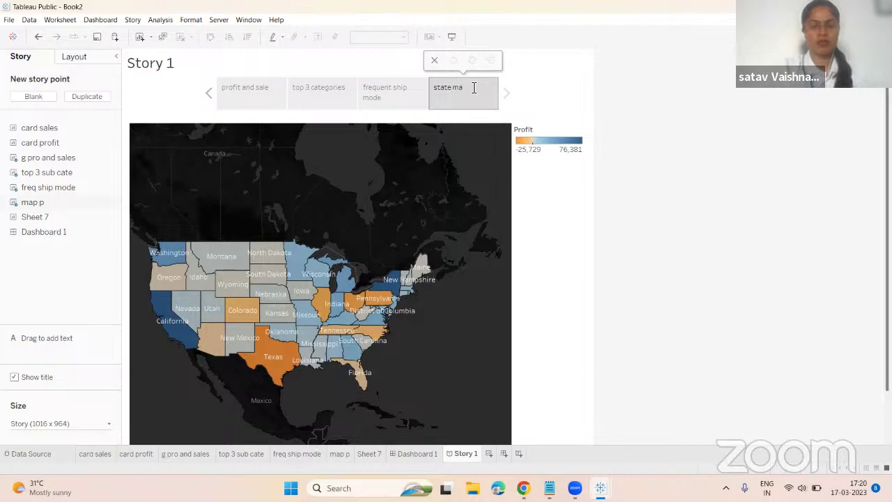
{"action": "type", "text": "p"}
{"action": "left_click", "coordinate": [214, 188]}
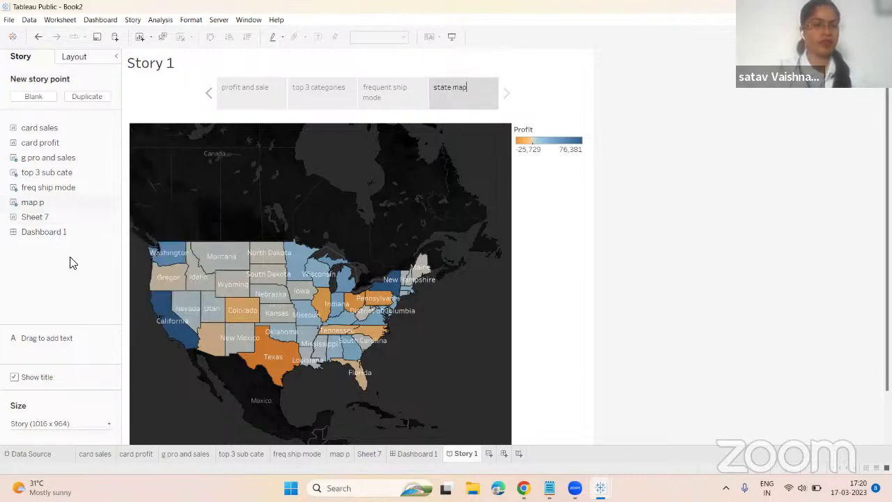
Add Sheet 7 as the fifth story point and caption it "categories making pro"
{"action": "mouse_move", "coordinate": [39, 209]}
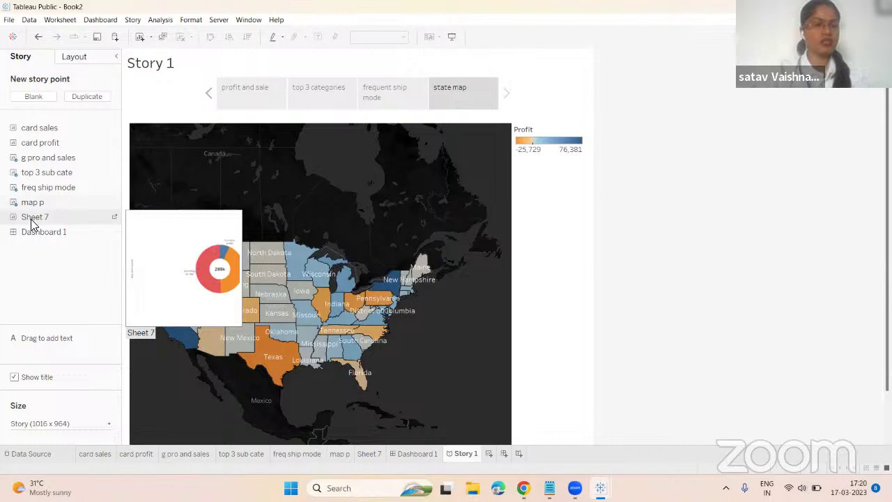
{"action": "left_click_drag", "start_coordinate": [48, 217], "coordinate": [507, 92]}
{"action": "double_click", "coordinate": [492, 90]}
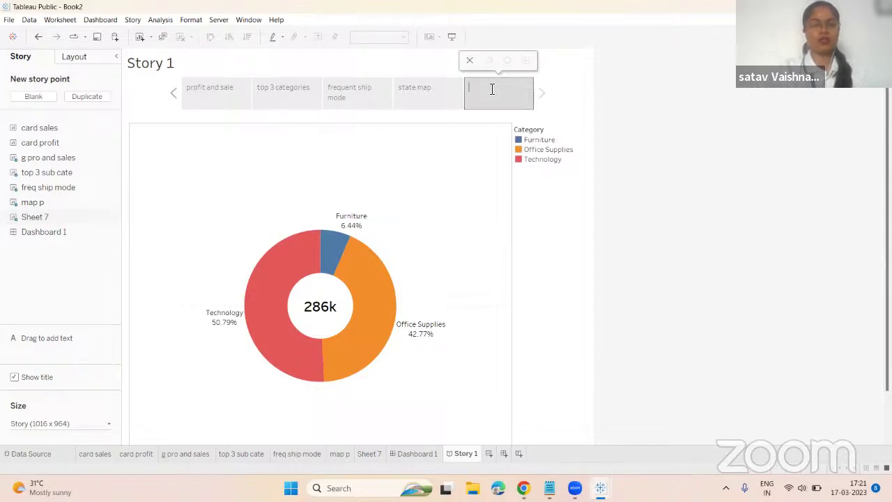
{"action": "type", "text": "ca"}
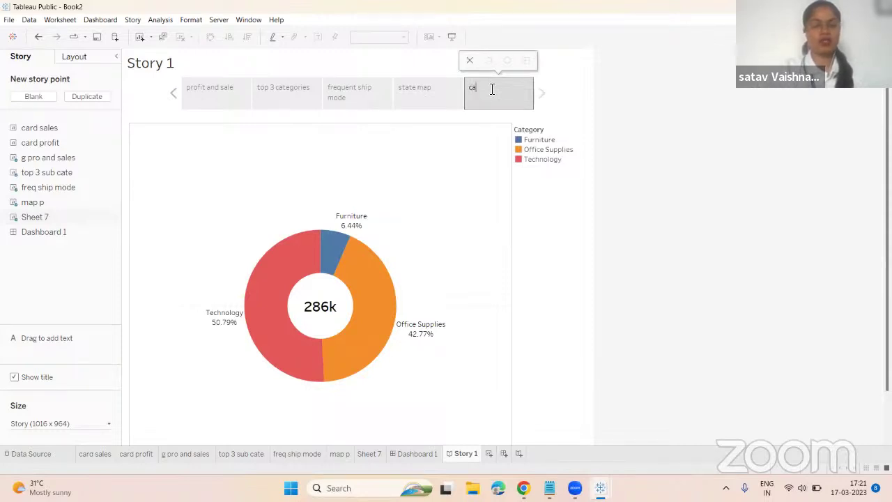
{"action": "type", "text": "tegories making"}
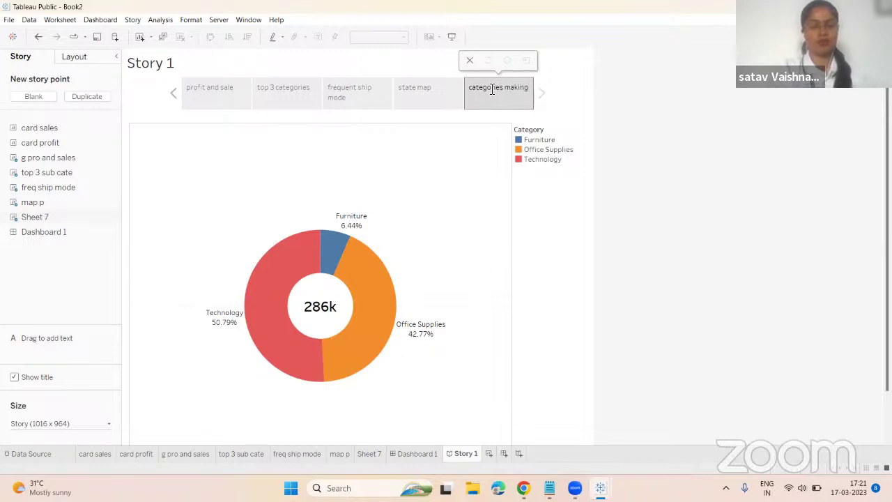
{"action": "type", "text": " pro"}
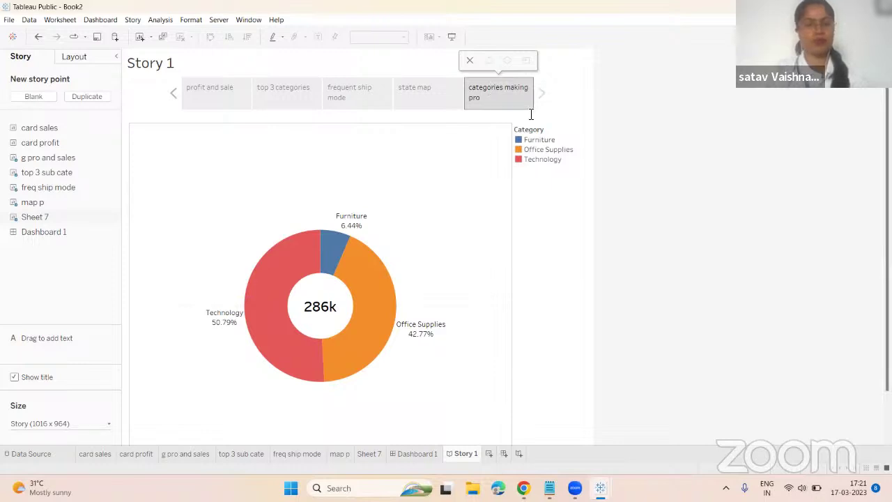
{"action": "left_click", "coordinate": [561, 210]}
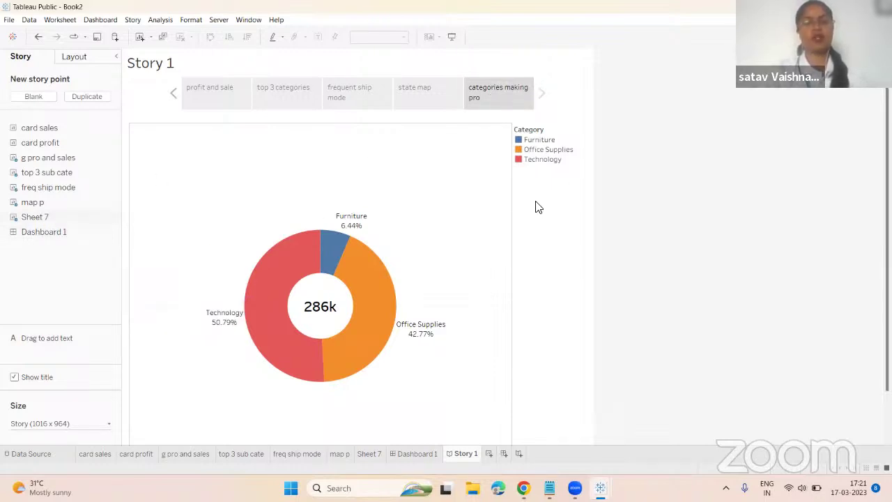
Return to the first story point, present the story in presentation mode through all five points, and exit the presentation
{"action": "left_click", "coordinate": [175, 93]}
{"action": "left_click", "coordinate": [178, 97]}
{"action": "left_click", "coordinate": [178, 96]}
{"action": "left_click", "coordinate": [177, 97]}
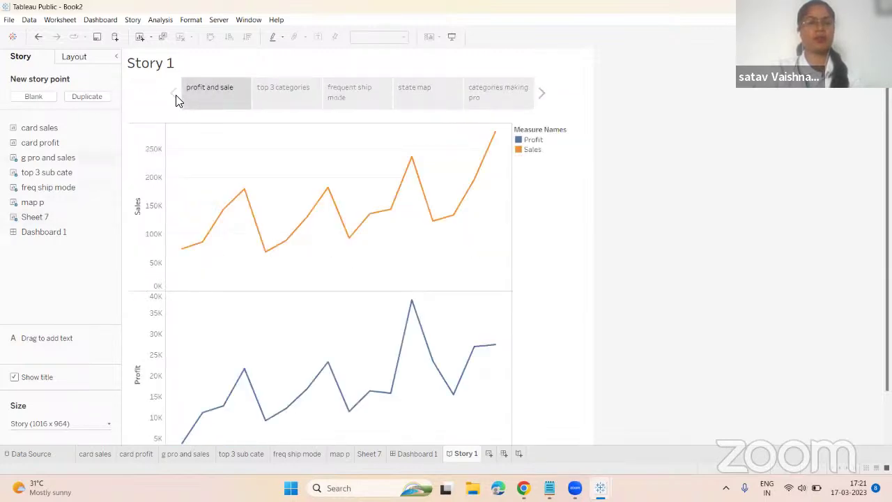
{"action": "left_click", "coordinate": [452, 37]}
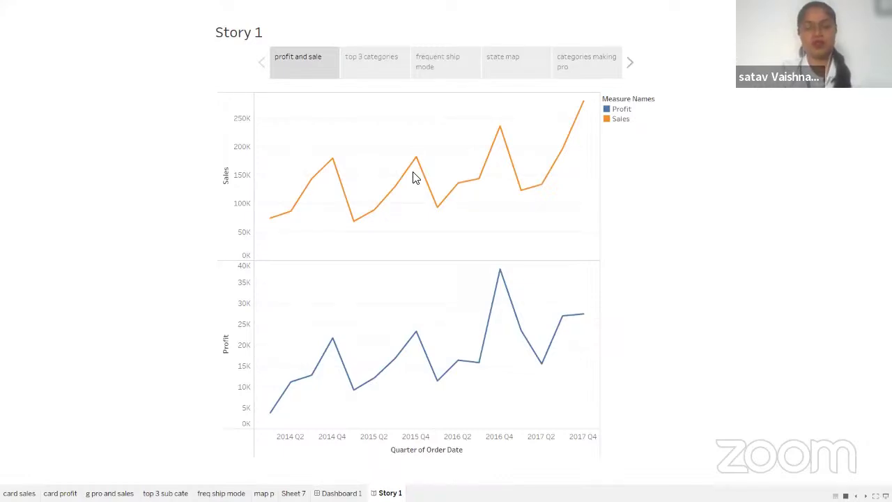
{"action": "key", "text": "Right"}
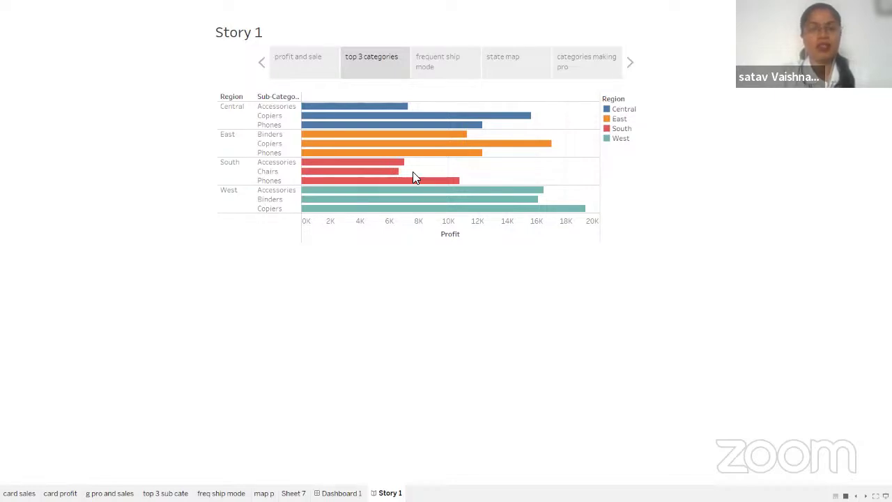
{"action": "key", "text": "Right"}
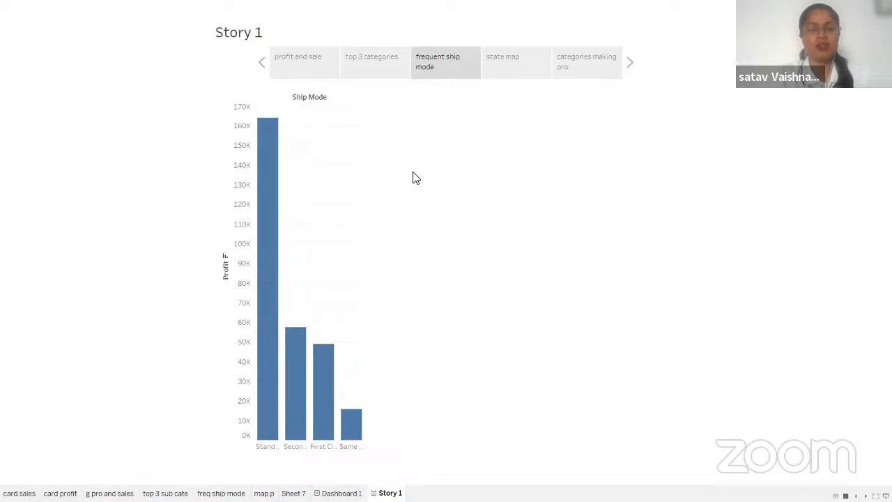
{"action": "key", "text": "Right"}
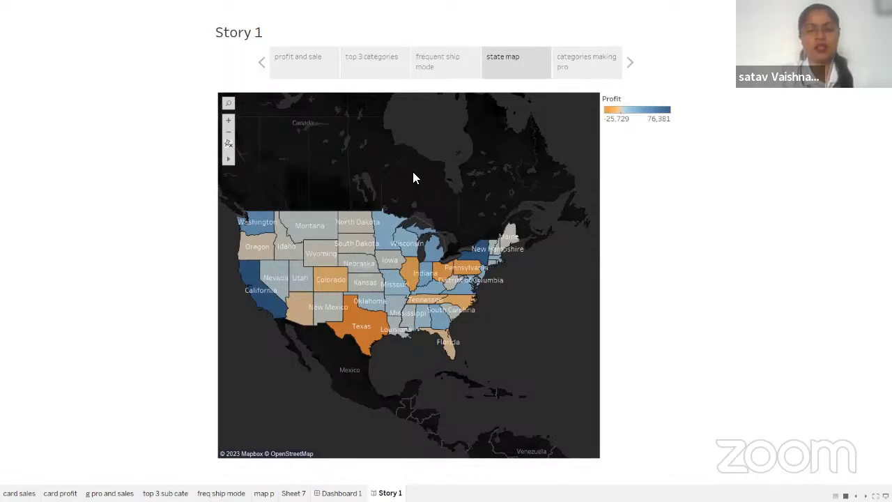
{"action": "key", "text": "Right"}
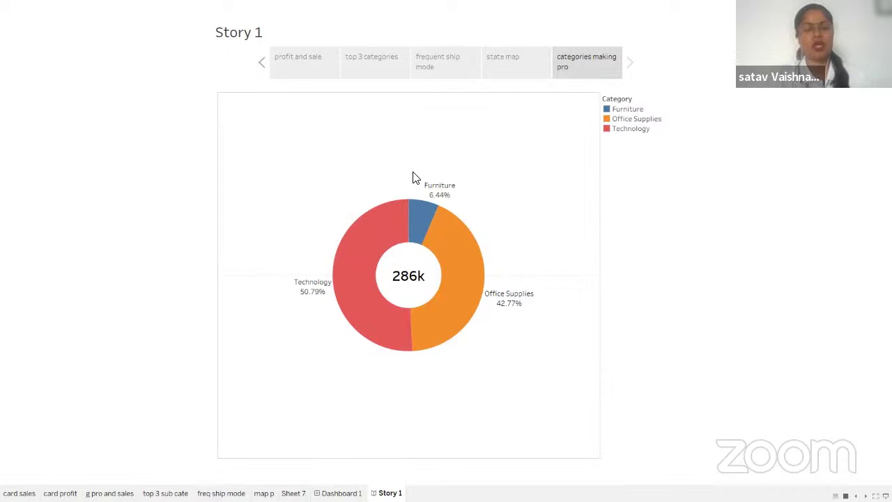
{"action": "key", "text": "Escape"}
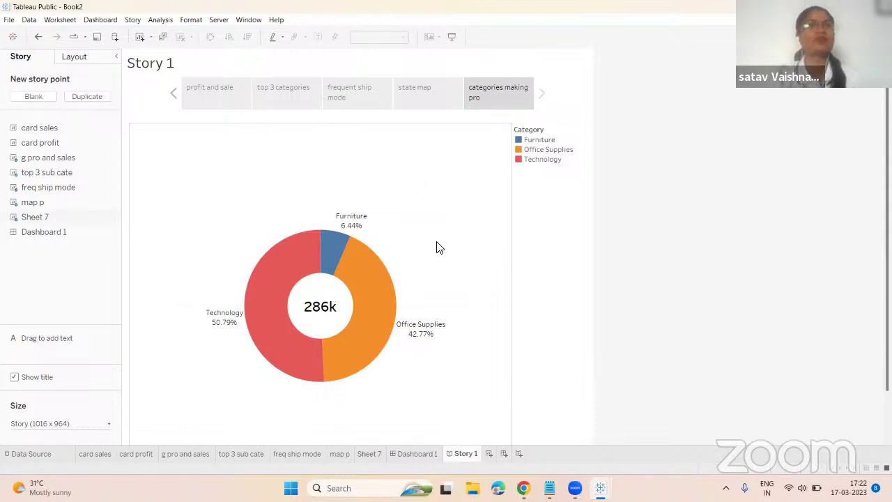
{"action": "left_click", "coordinate": [646, 247]}
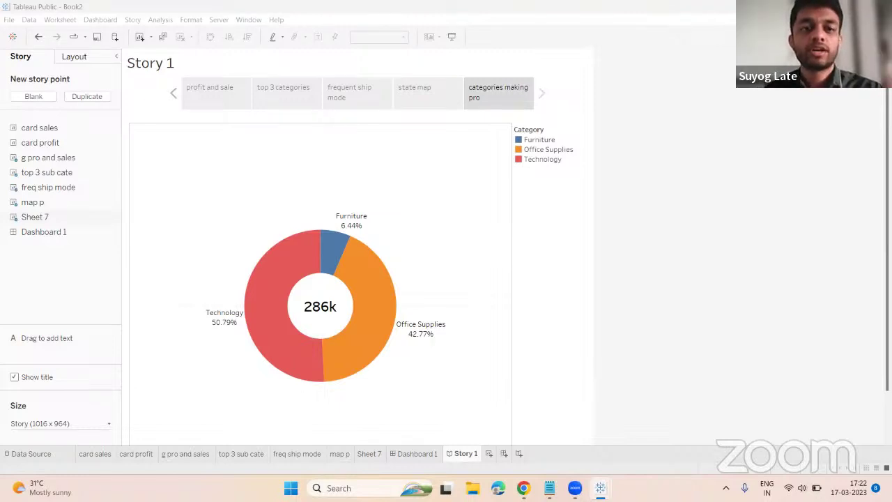
{"action": "mouse_move", "coordinate": [602, 486]}
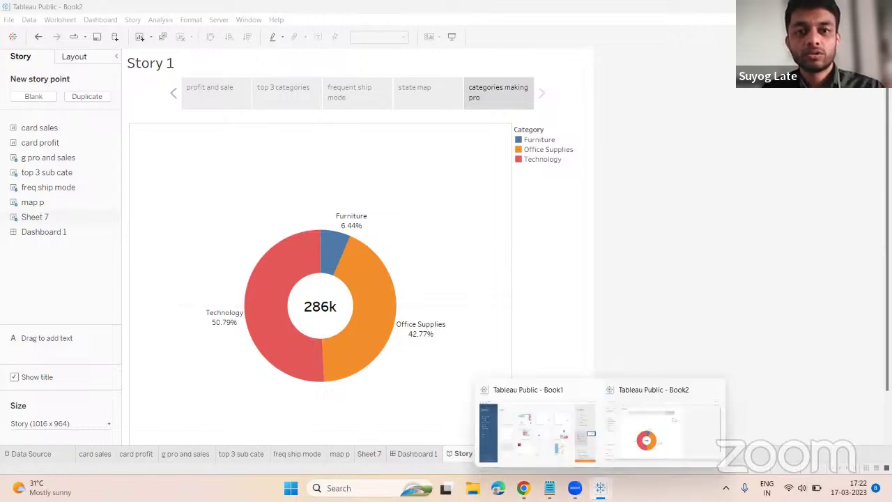
{"action": "mouse_move", "coordinate": [525, 486]}
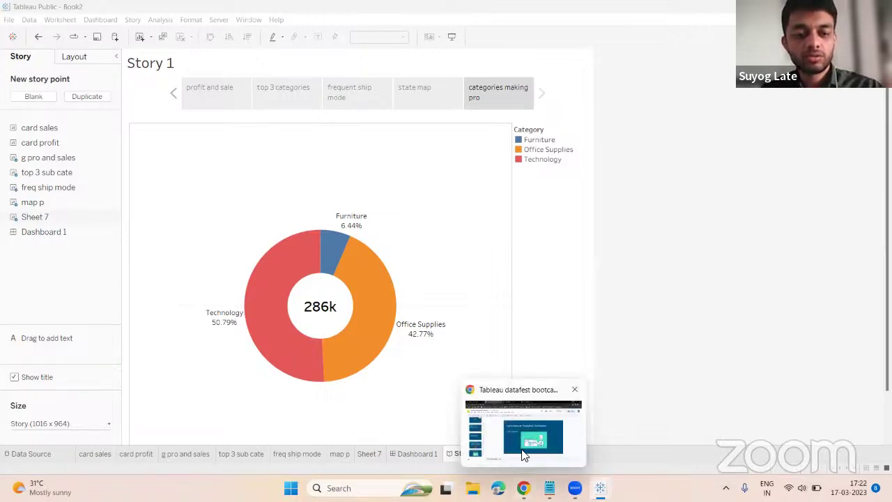